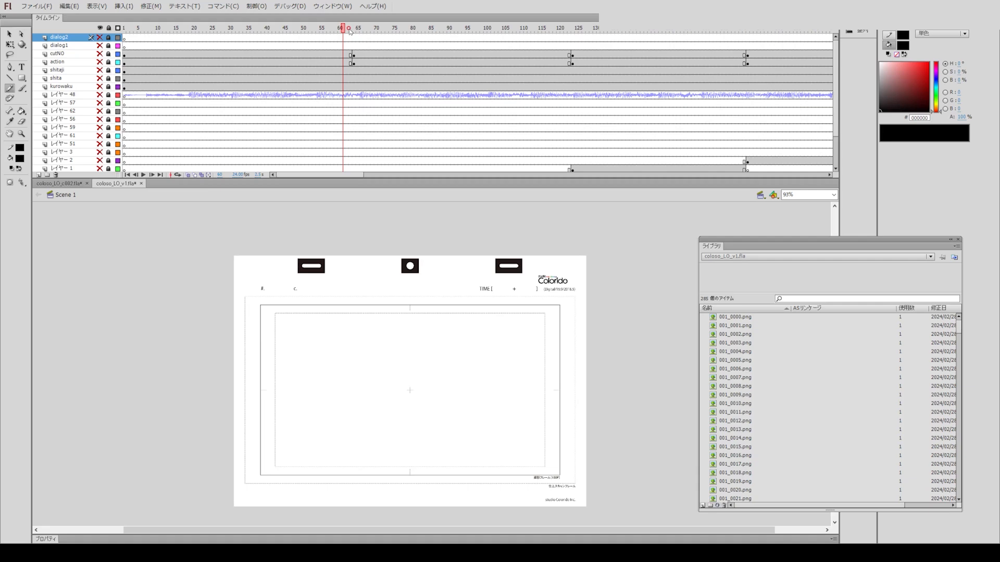
Show all layers and scrub the timeline between cuts 0001 and 0002, ending on frame 70.
left_click(361, 29)
left_click(318, 29)
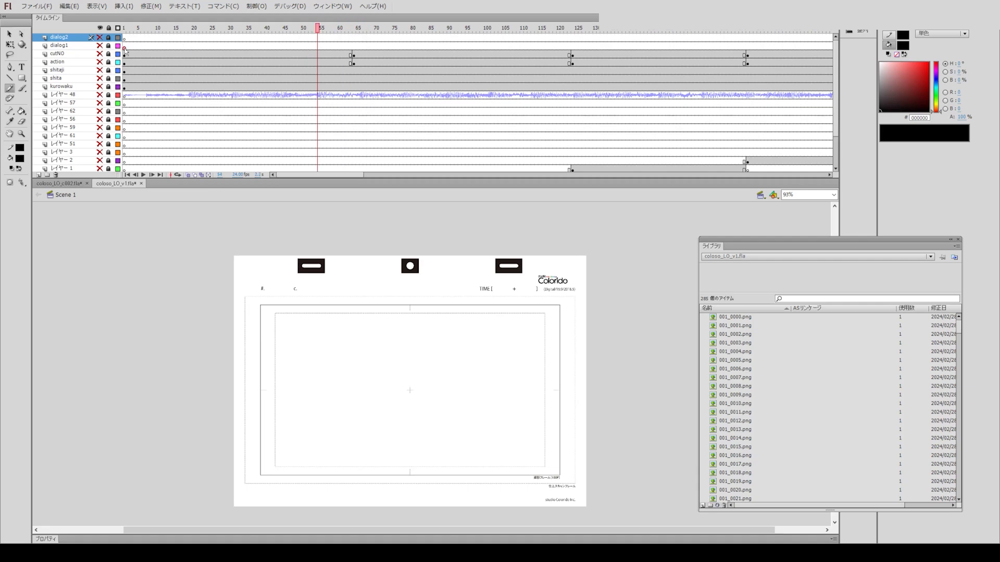
left_click(100, 28)
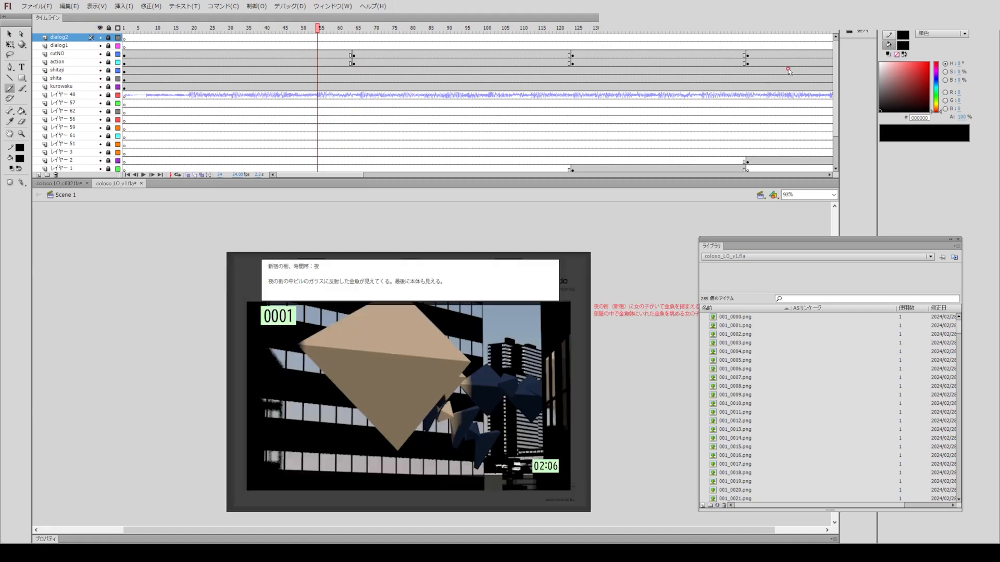
left_click_drag(836, 74, 820, 109)
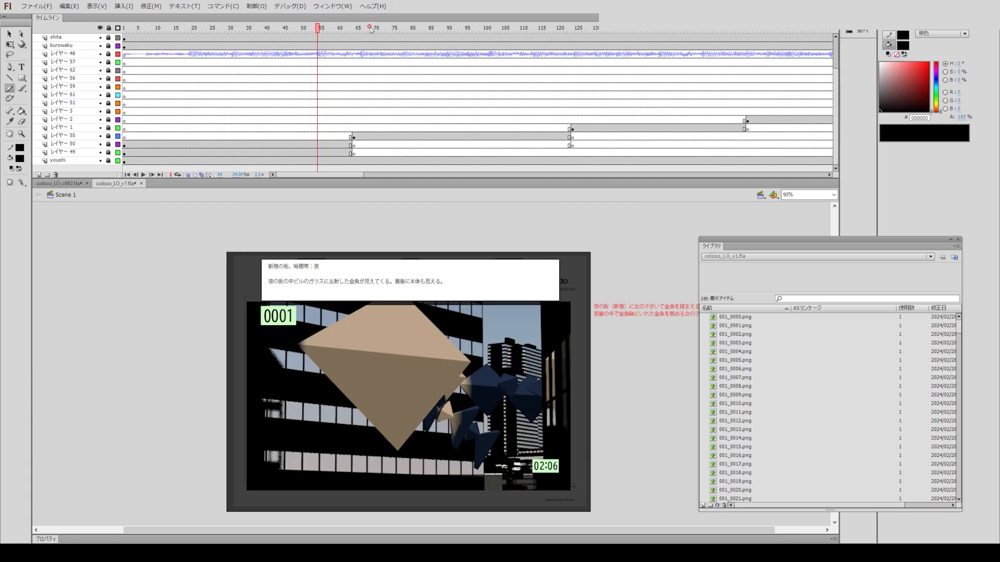
left_click(373, 29)
left_click(324, 28)
left_click(375, 28)
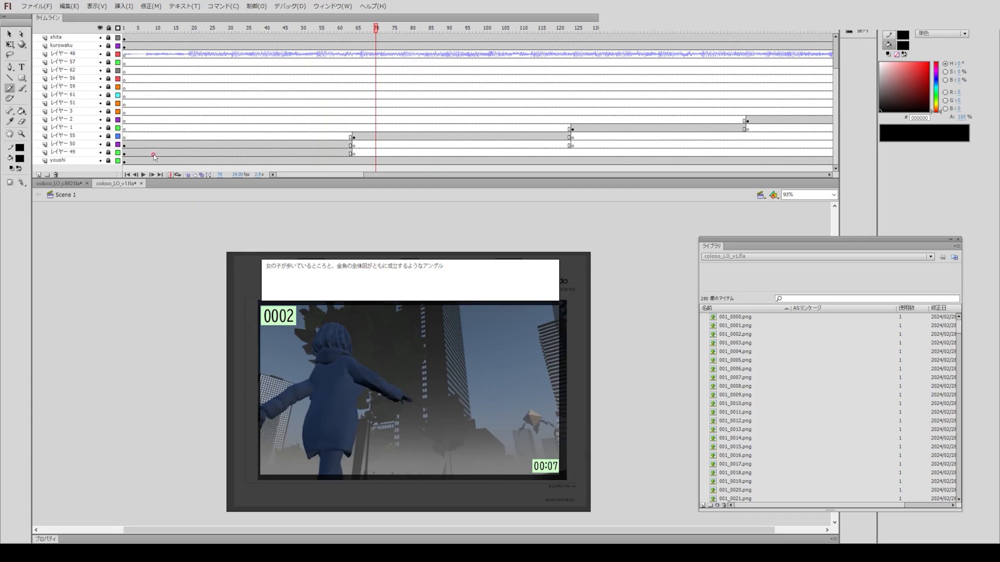
Hide all layers except the youshi layout sheet and レイヤー 55, which holds the cut 0002 image.
left_click(84, 136)
left_click(100, 28)
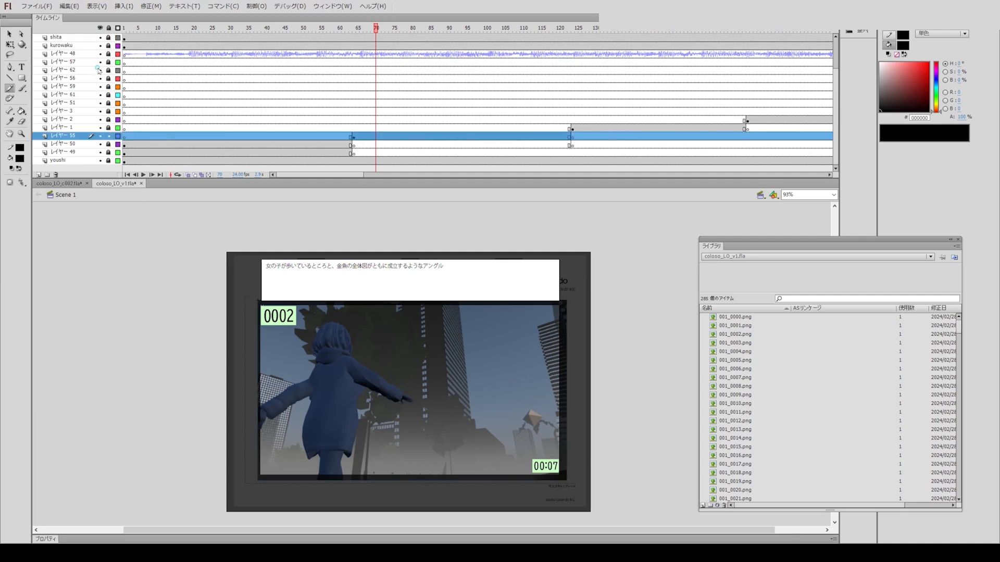
left_click(99, 160)
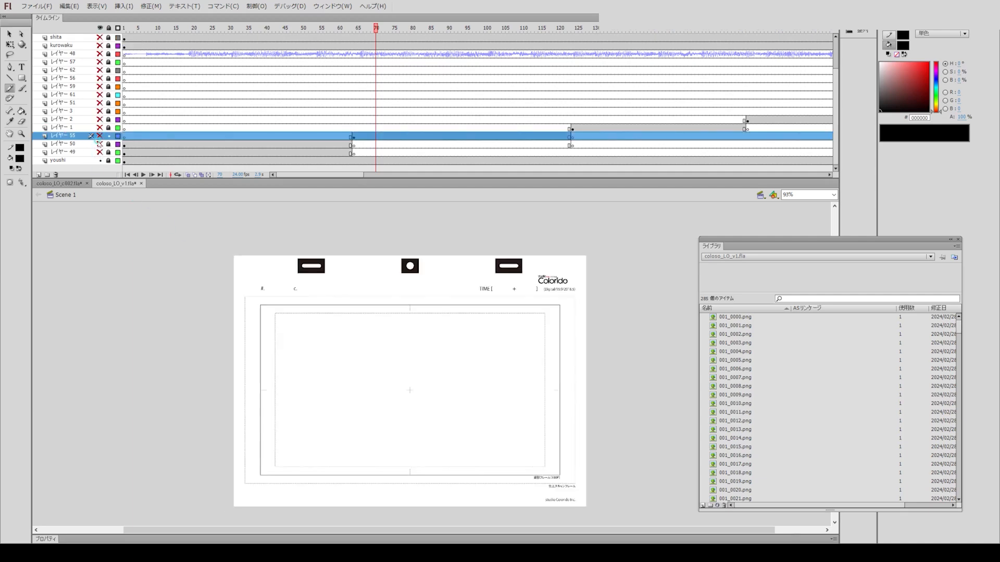
left_click(99, 136)
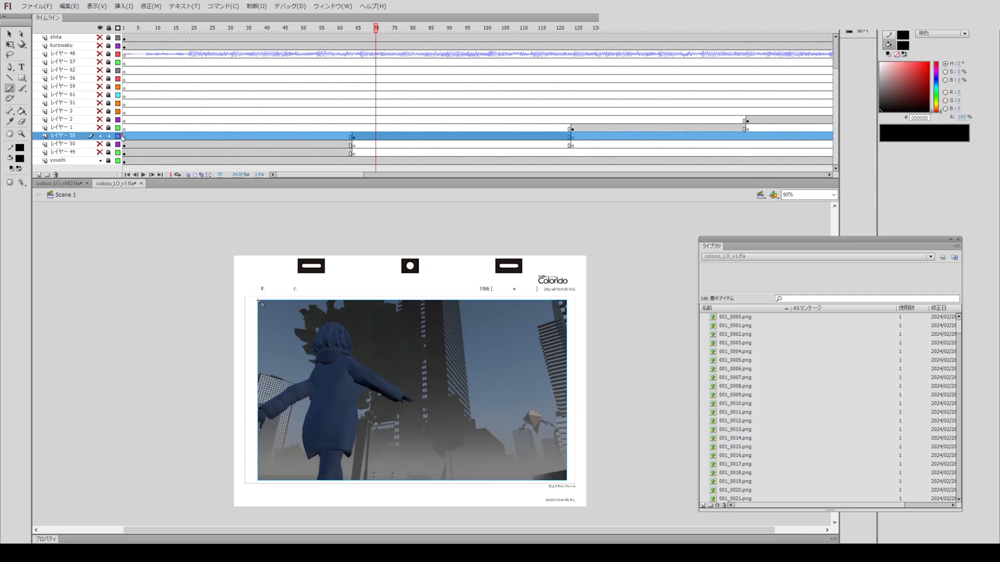
left_click(100, 136)
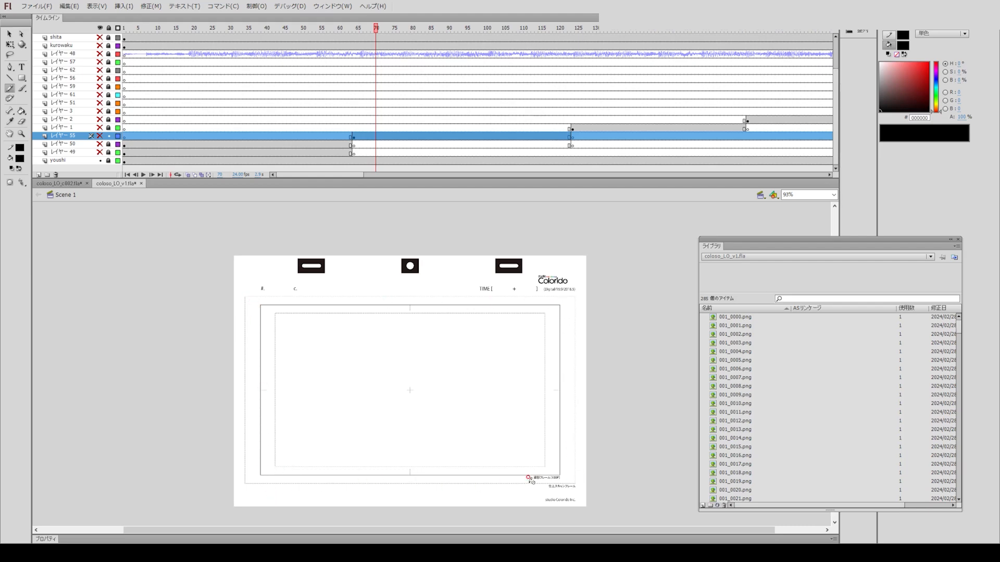
left_click(99, 136)
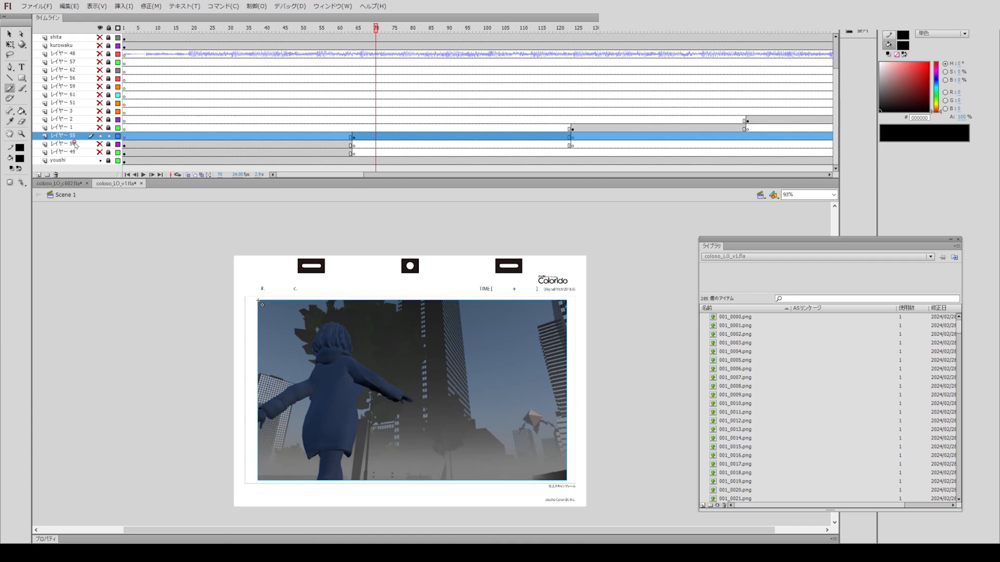
Try enlarging and repositioning the cut 0002 image with Free Transform, and undo the changes.
left_click(10, 44)
left_click(414, 355)
left_click_drag(414, 354, 410, 323)
left_click_drag(561, 448, 621, 484)
left_click_drag(468, 394, 442, 397)
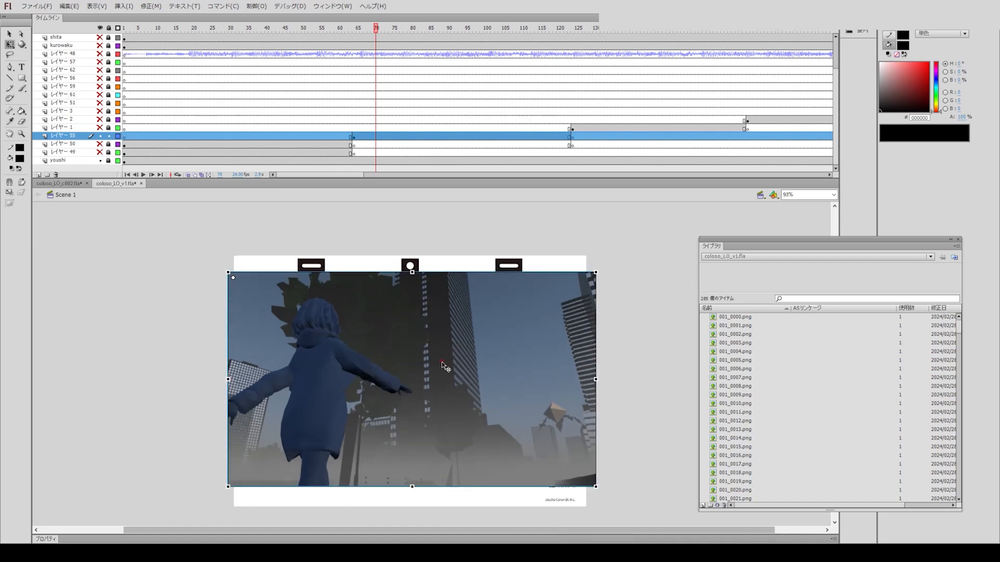
key("ctrl+z")
key("ctrl+z")
key("ctrl+z")
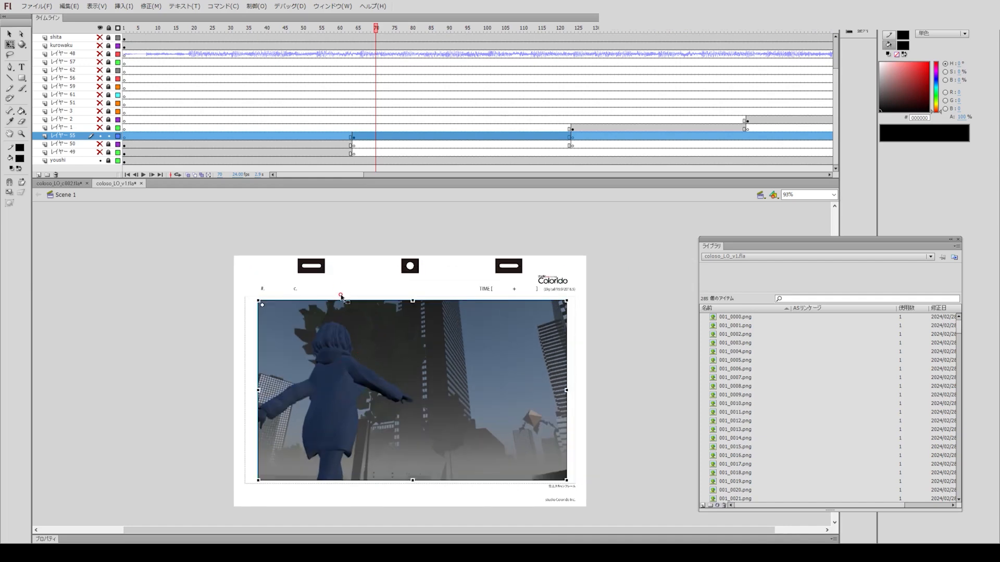
Check the width and height of the document in the document settings.
key("ctrl+j")
left_click(473, 303)
left_click_drag(522, 302, 492, 311)
left_click(619, 303)
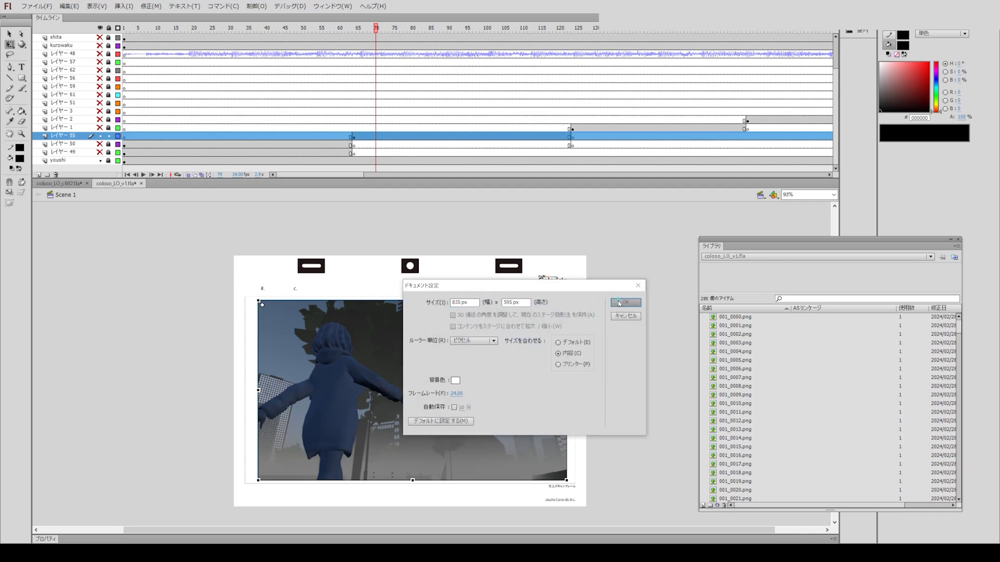
Start exporting the movie as a PNG sequence named coloso_LO_v1.png on the desktop.
left_click(37, 6)
mouse_move(83, 155)
left_click(203, 164)
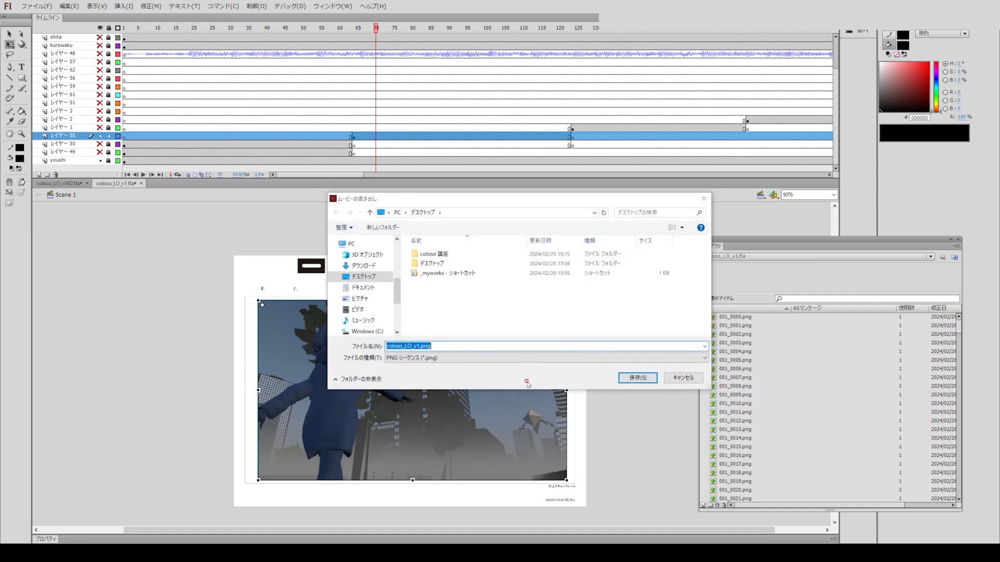
key("Return")
Try PNG export resolutions of 200, 150 and 72 dpi, and cancel the export.
double_click(439, 362)
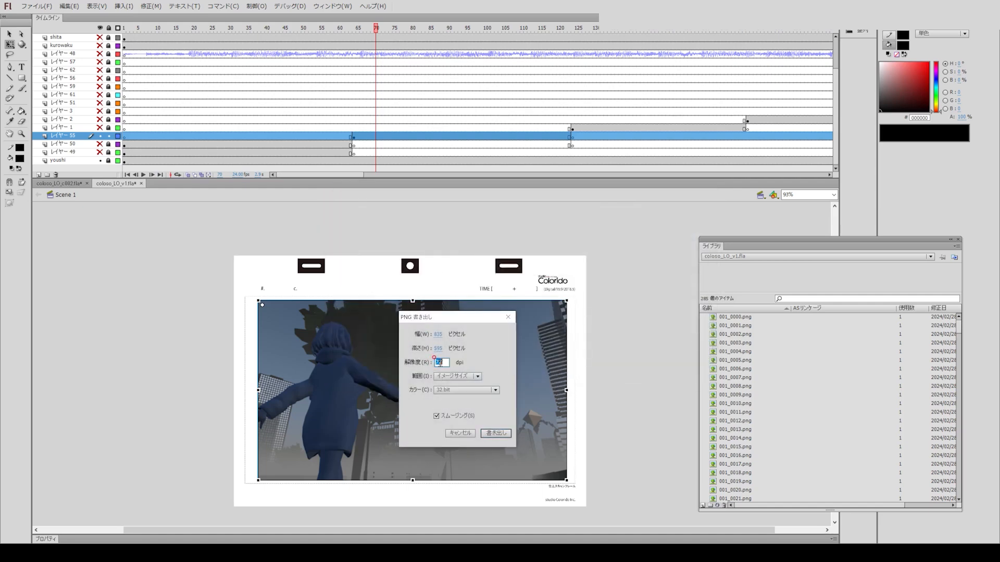
type("200")
key("BackSpace")
key("BackSpace")
key("BackSpace")
type("150")
key("BackSpace")
key("BackSpace")
key("BackSpace")
type("72")
left_click(455, 436)
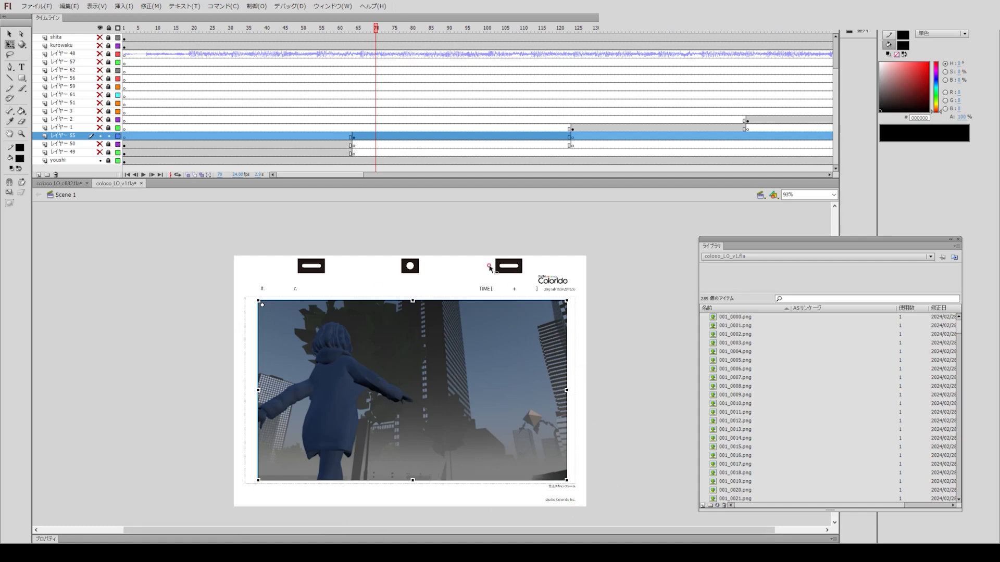
Switch to Cinema 4D and check the output width and height in the scene's render settings.
left_click(319, 552)
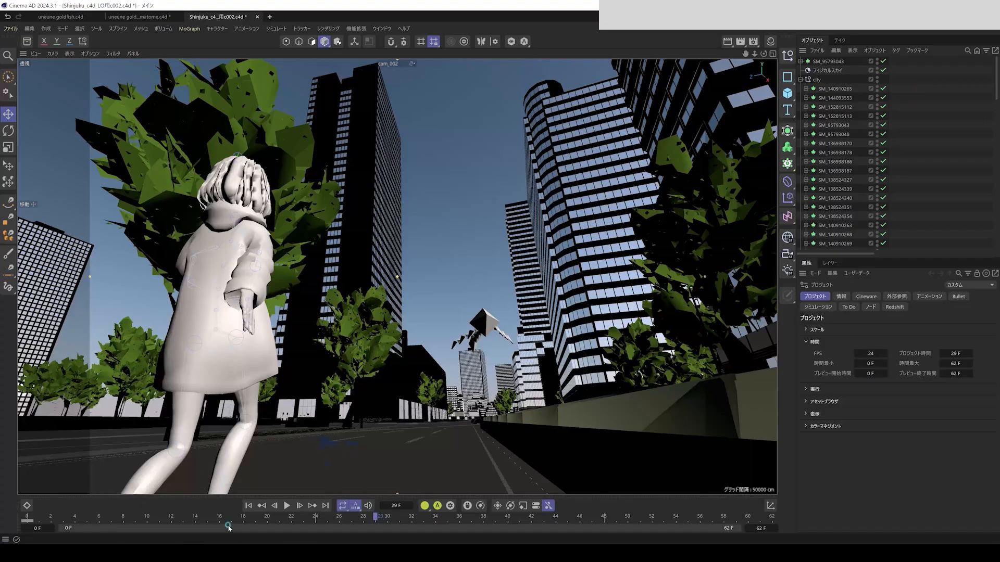
left_click(328, 28)
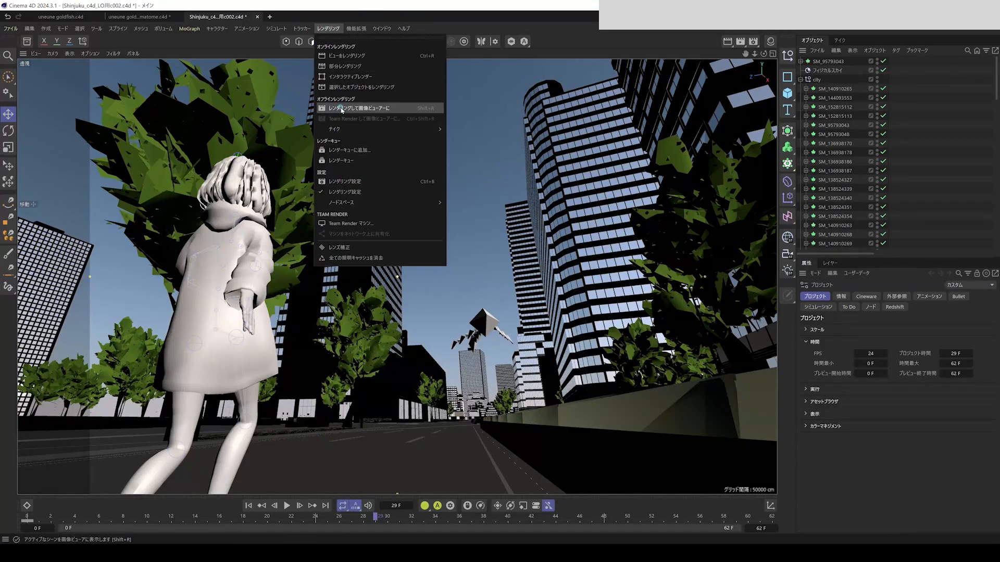
left_click(342, 182)
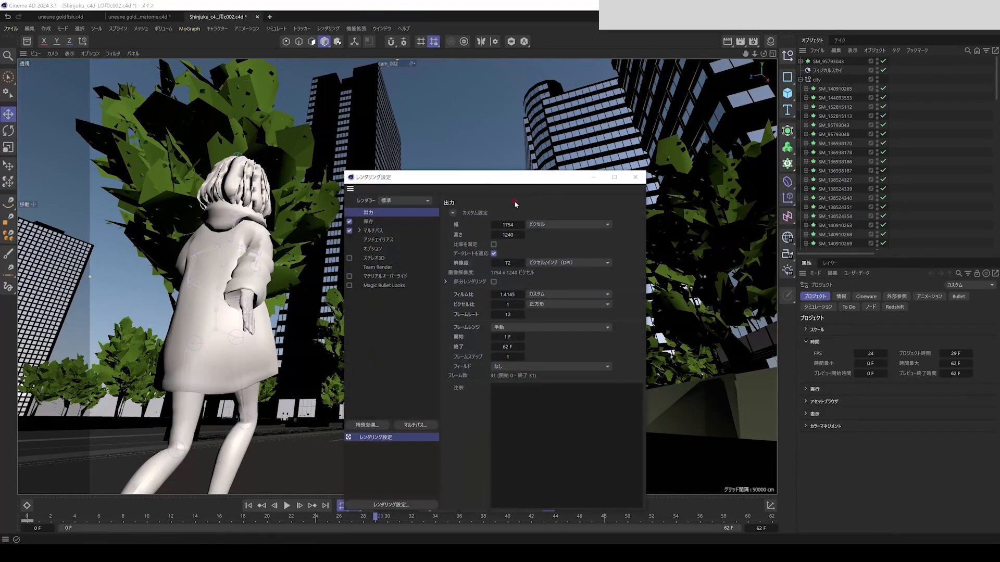
left_click_drag(492, 177, 472, 179)
left_click(616, 178)
Close the modified Shinjuku cut 002 scene and check the render settings in its unmodified version.
left_click(259, 18)
left_click(529, 310)
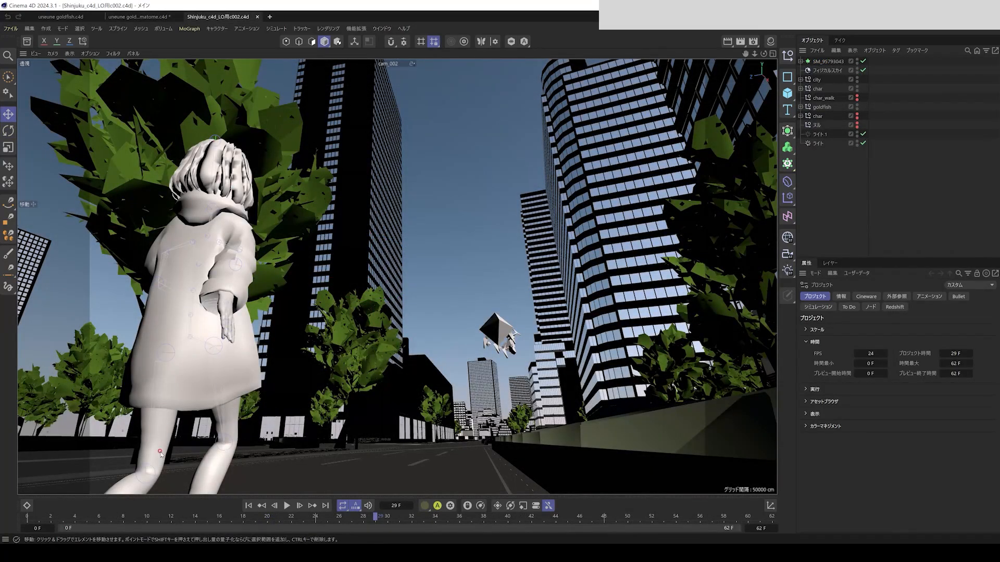
left_click(328, 28)
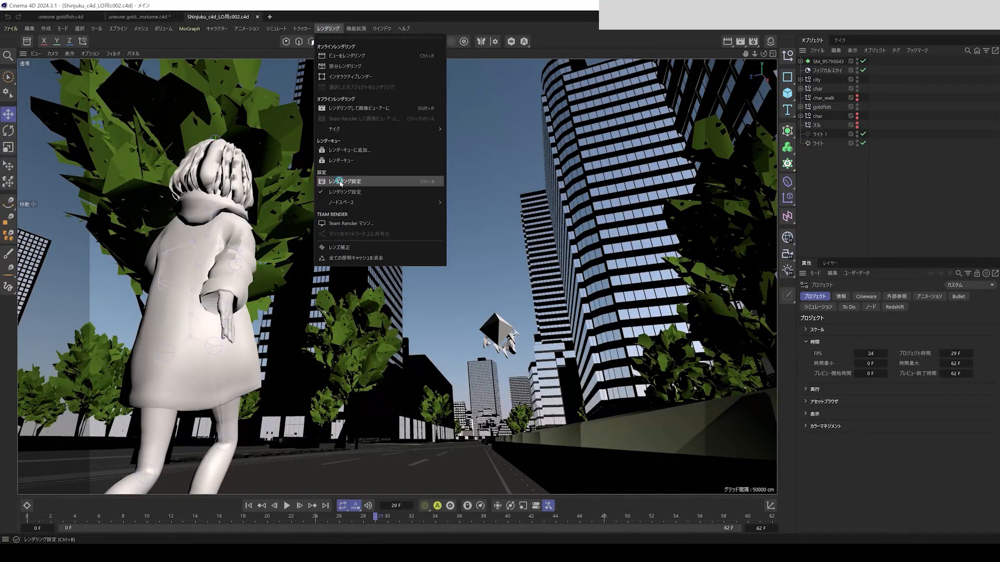
left_click(340, 182)
left_click(636, 175)
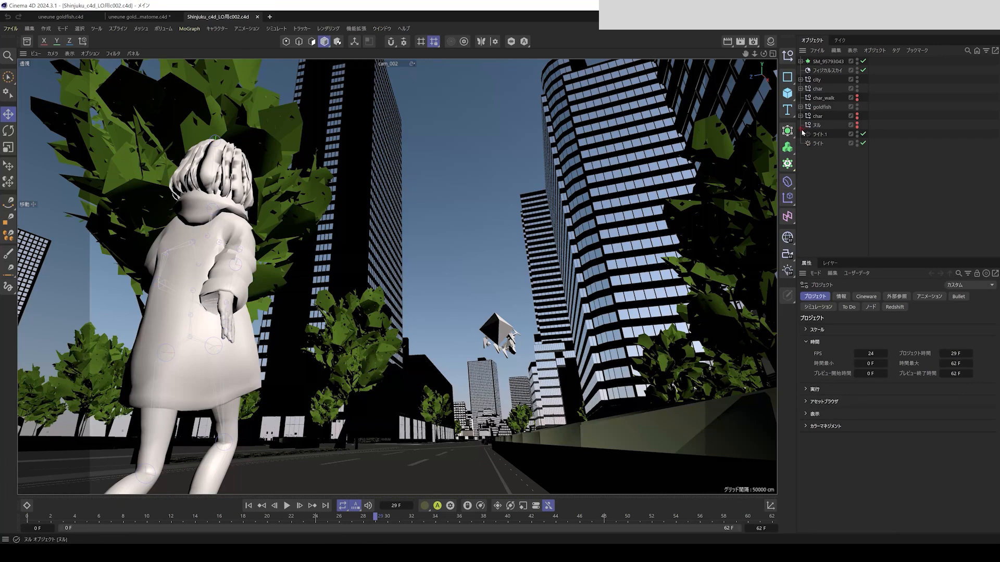
Select the cam_002 camera in the char group and widen its sensor size to 49.5 mm, trying and undoing other changes.
left_click(801, 89)
left_click(832, 106)
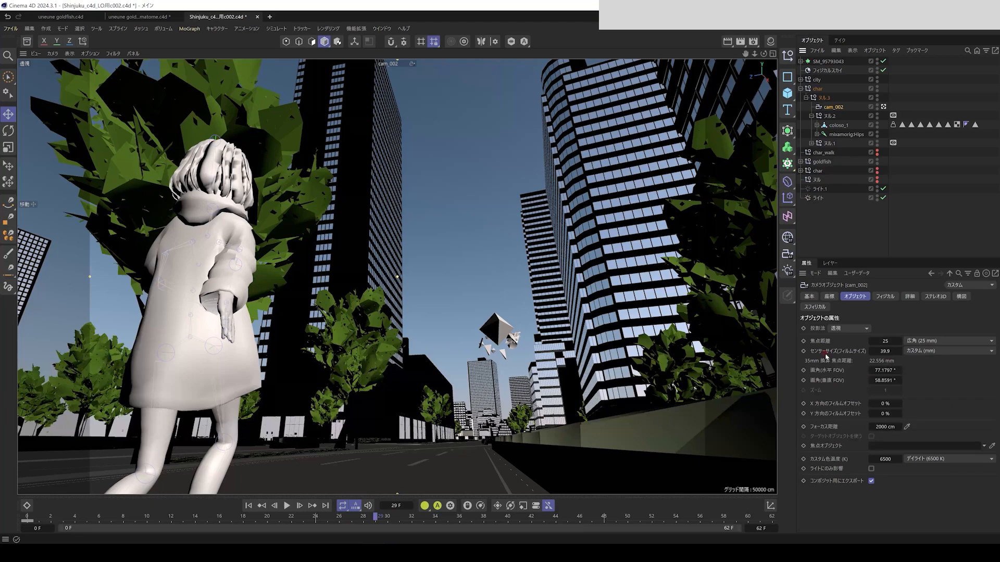
left_click_drag(884, 351, 923, 360)
key("ctrl+z")
key("ctrl+z")
key("ctrl+z")
key("ctrl+z")
key("ctrl+z")
key("ctrl+z")
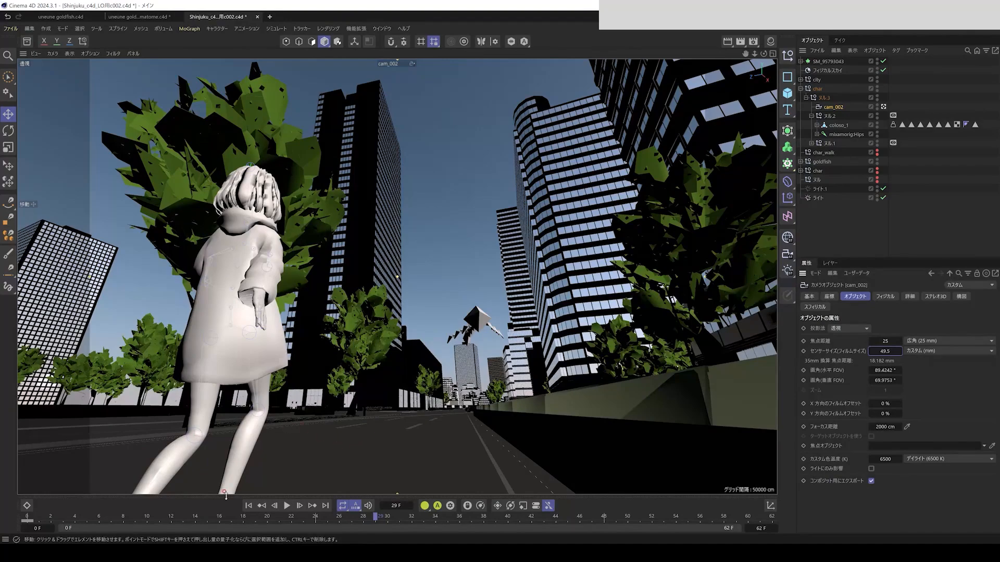
Scrub the shot through its end and back to frame 0, and set cam_002's sensor size to 45.5 mm.
left_click_drag(153, 518, 797, 517)
left_click_drag(719, 513, 22, 525)
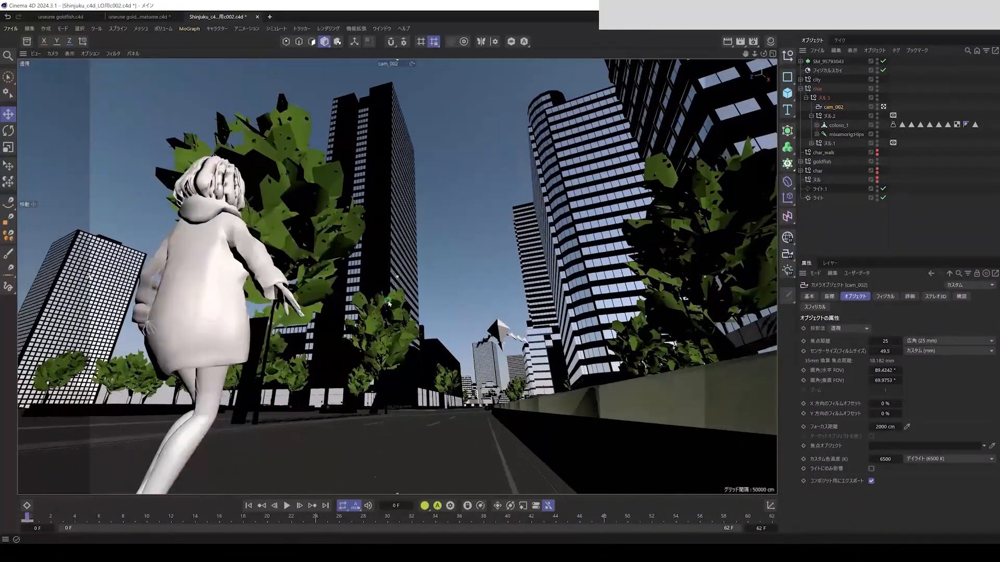
left_click_drag(877, 352, 873, 353)
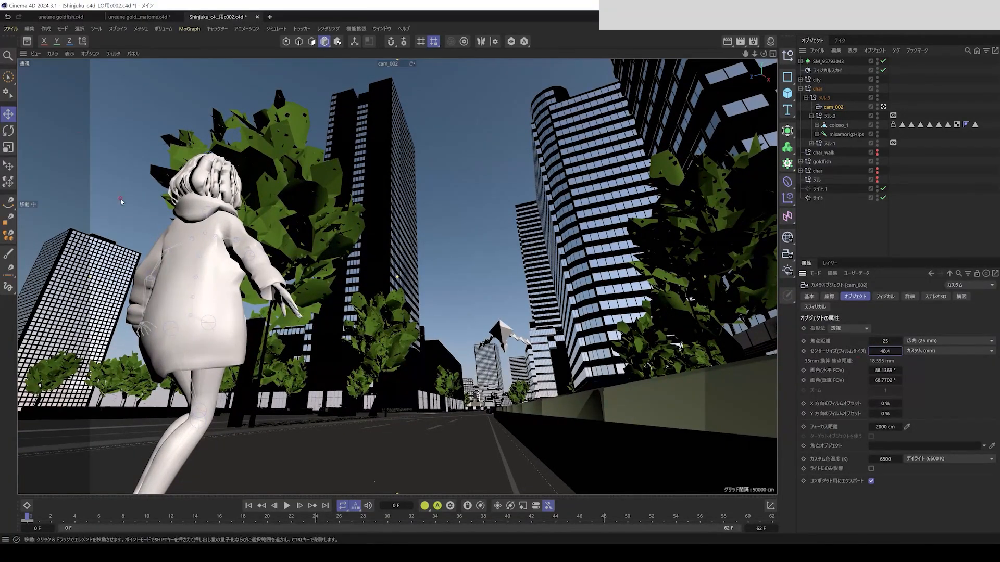
left_click(53, 53)
mouse_move(58, 91)
left_click(117, 95)
left_click_drag(880, 351, 878, 349)
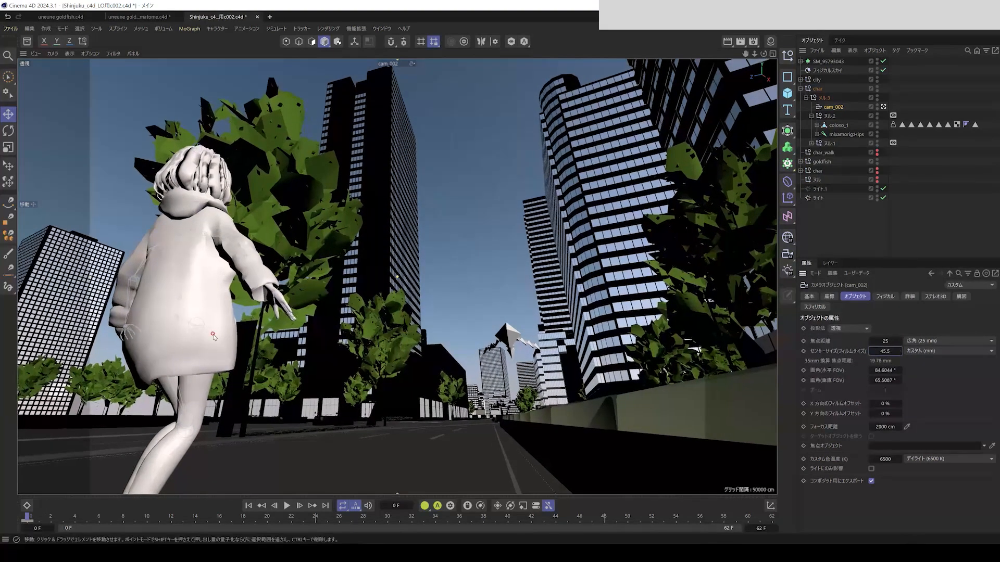
Pan and orbit cam_002 at frame 0 to a low angle behind the girl, about -174.6° heading and 27.2° pitch.
middle_click_drag(210, 327, 269, 322, "alt")
left_click_drag(269, 321, 281, 338, "alt")
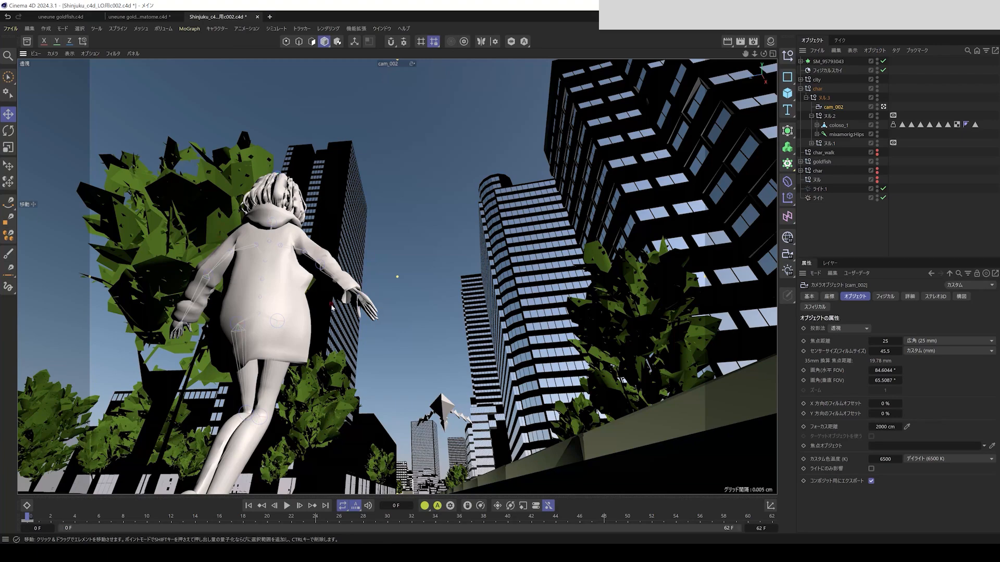
left_click_drag(259, 310, 261, 321, "alt")
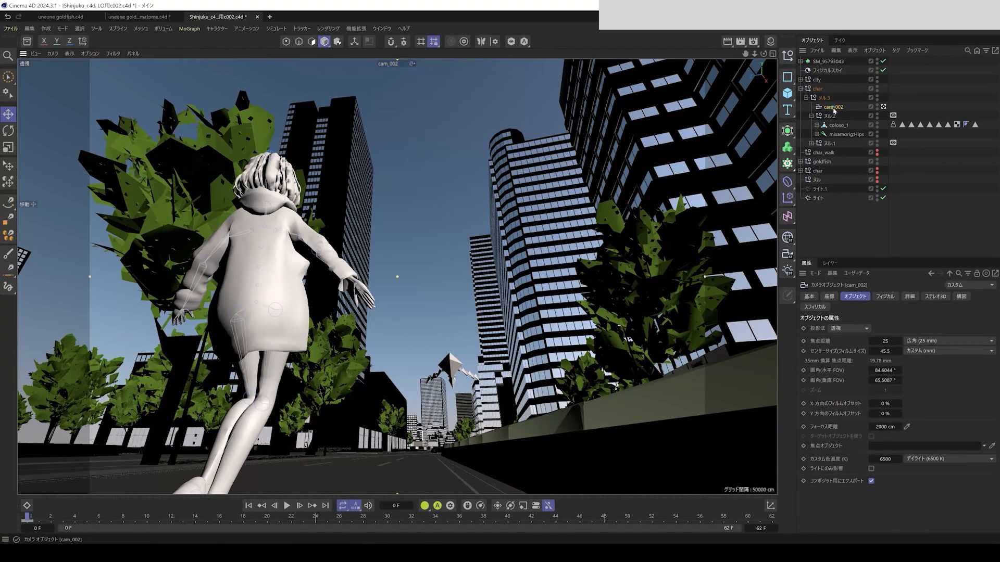
Display cam_002's coordinates, scrub to frame 62, and orbit the camera there to adjust the end framing.
left_click(829, 296)
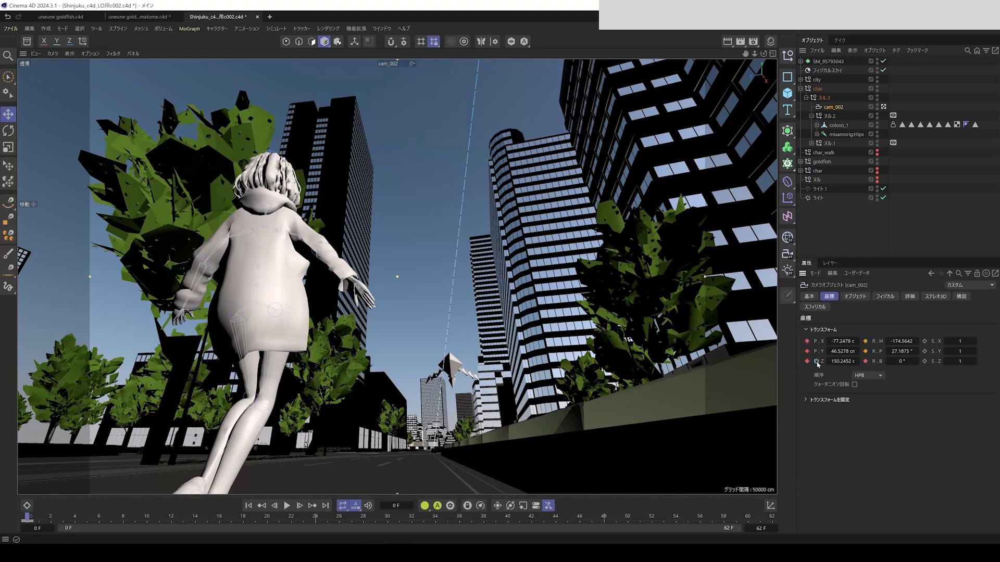
left_click_drag(33, 518, 778, 539)
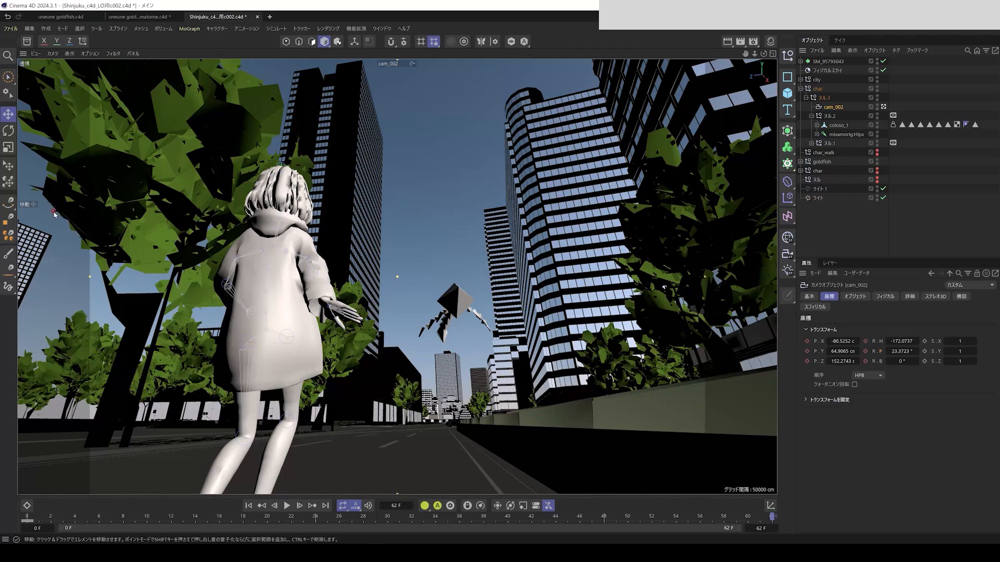
left_click_drag(76, 521, 790, 526)
left_click_drag(695, 515, 763, 472)
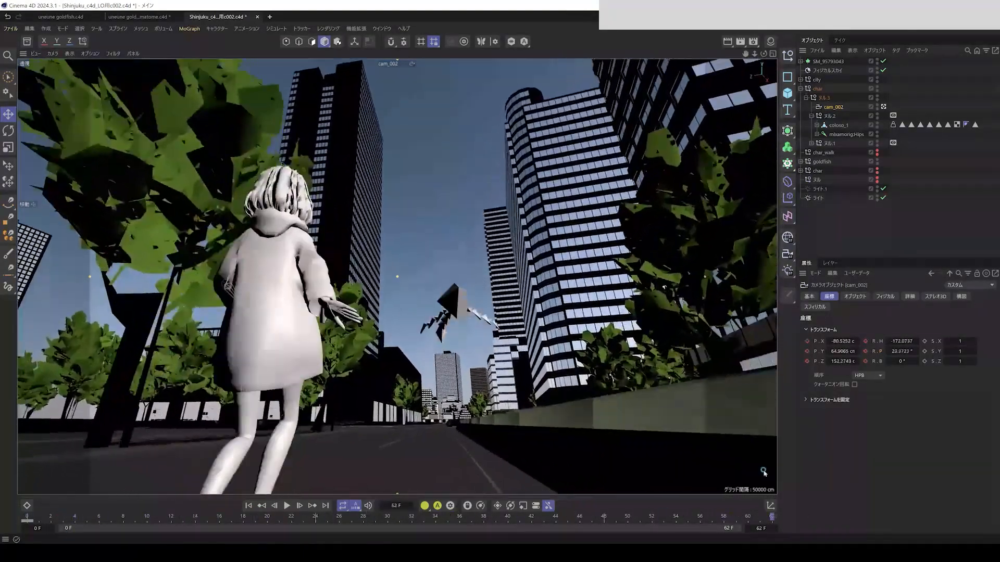
left_click_drag(264, 298, 258, 329, "alt")
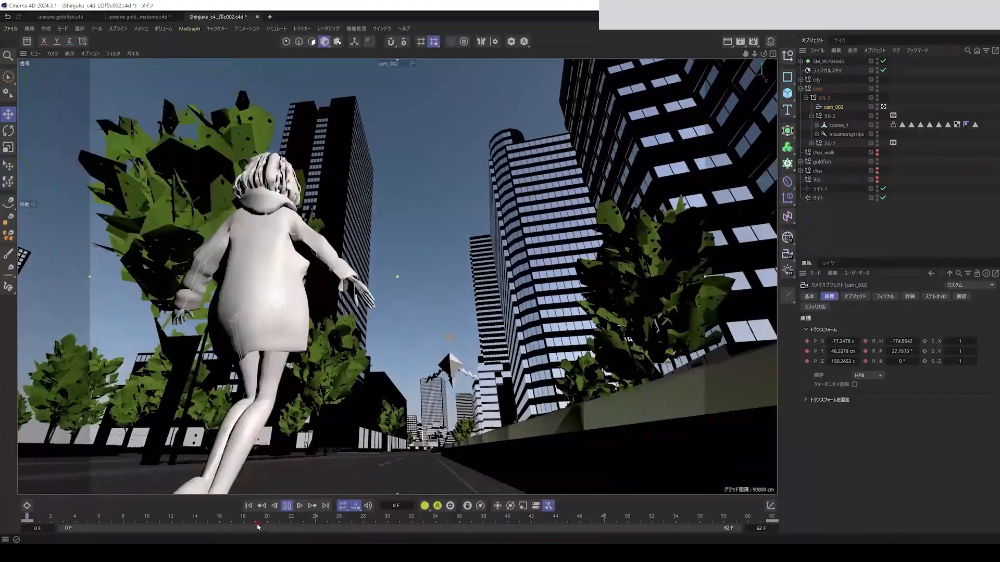
Return to frame 0, orbit cam_002 behind the girl toward about -166° heading, and play the shot to check the camera move.
left_click(281, 507)
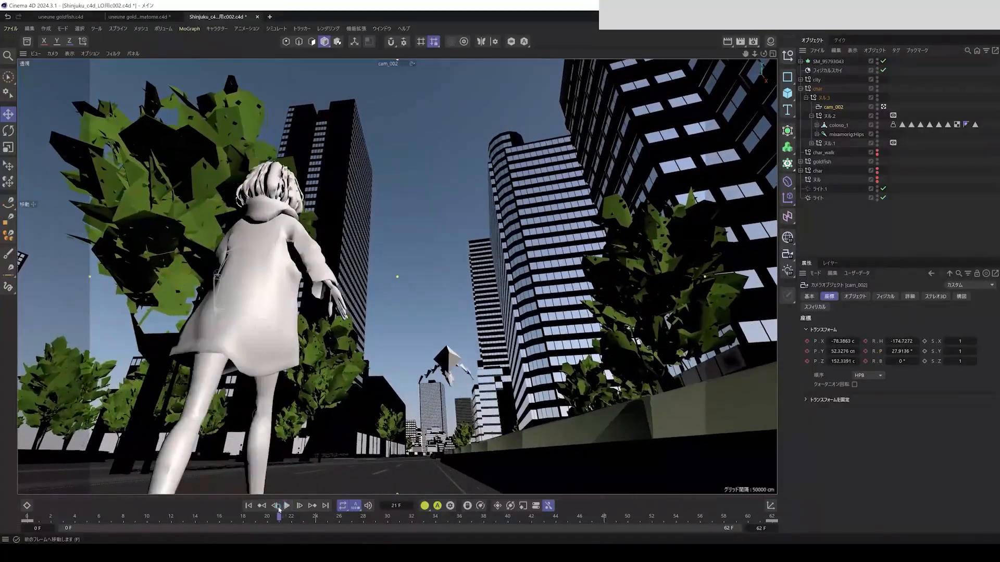
left_click_drag(204, 519, 38, 497)
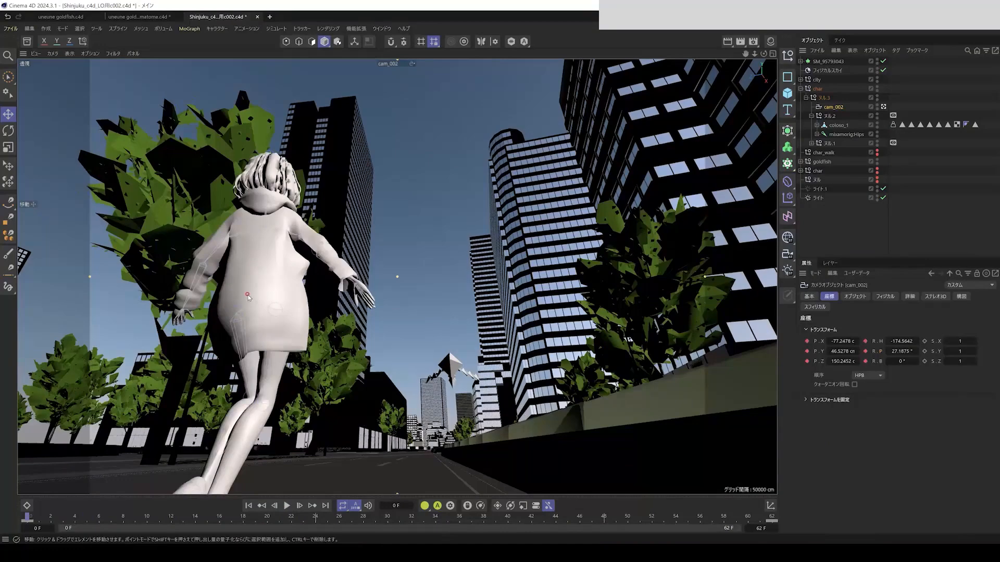
left_click_drag(256, 277, 245, 281, "alt")
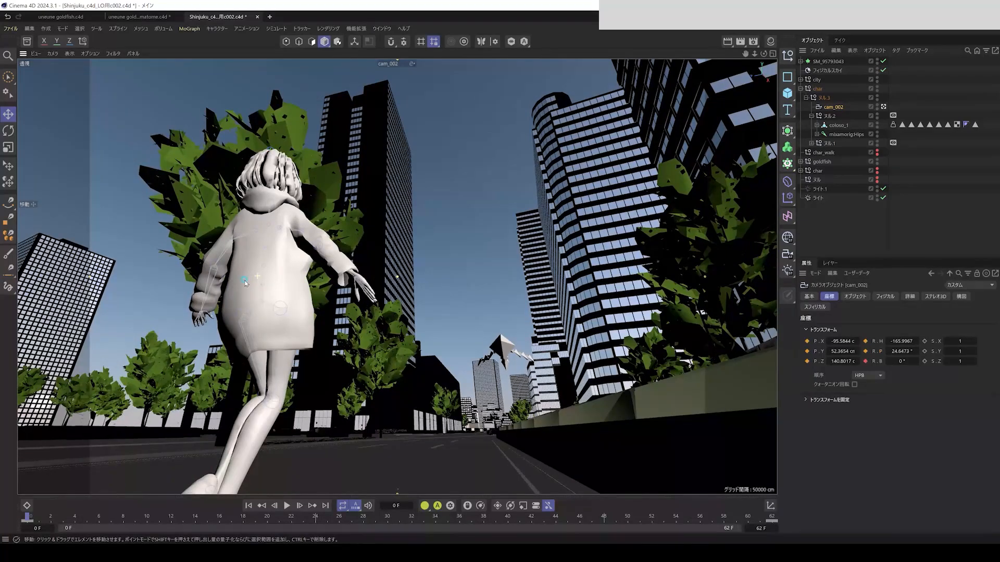
left_click(284, 508)
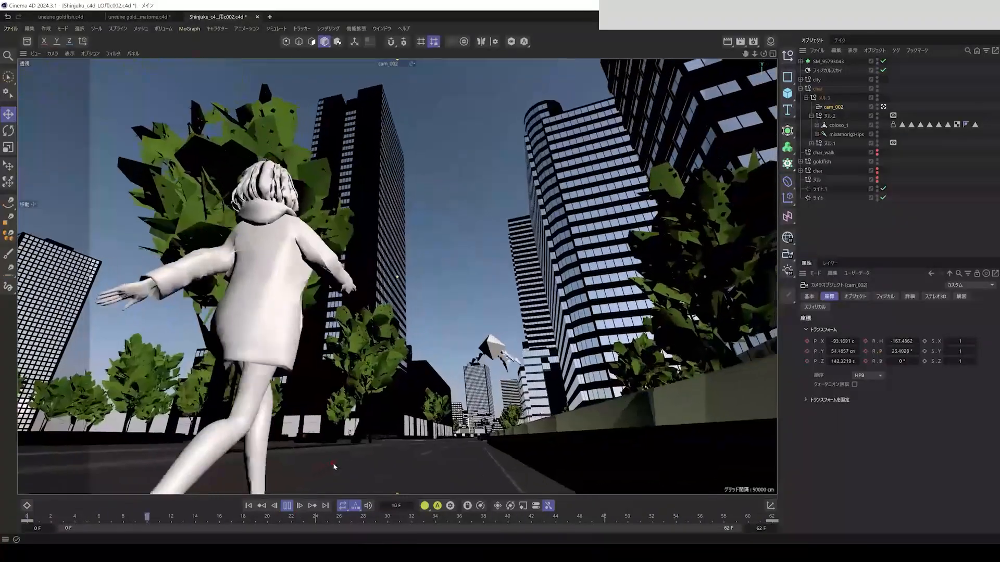
left_click(287, 506)
Play the cam_002 shot through, stop at frame 22, and save the scene.
left_click(321, 182)
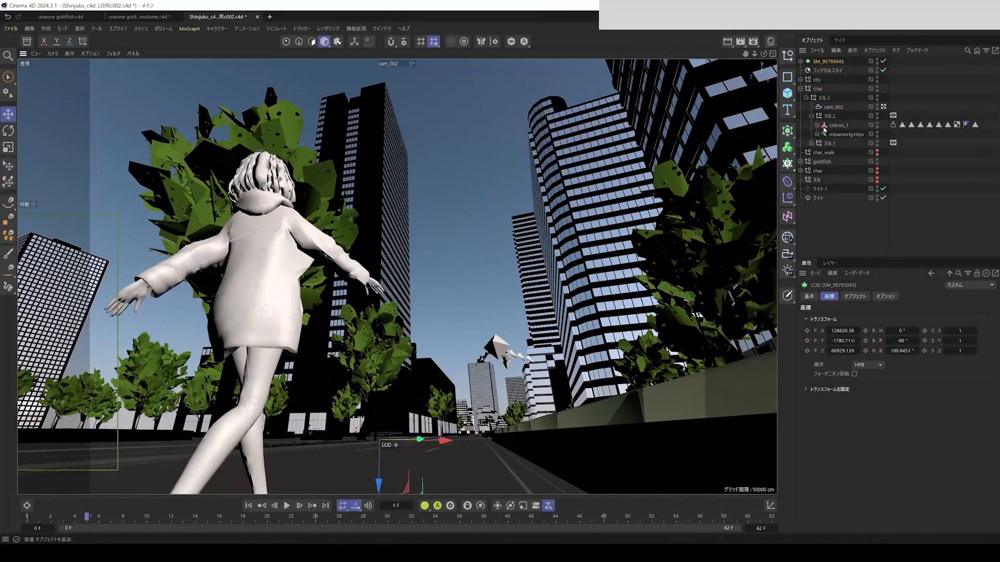
left_click_drag(76, 354, 82, 334)
left_click(123, 388)
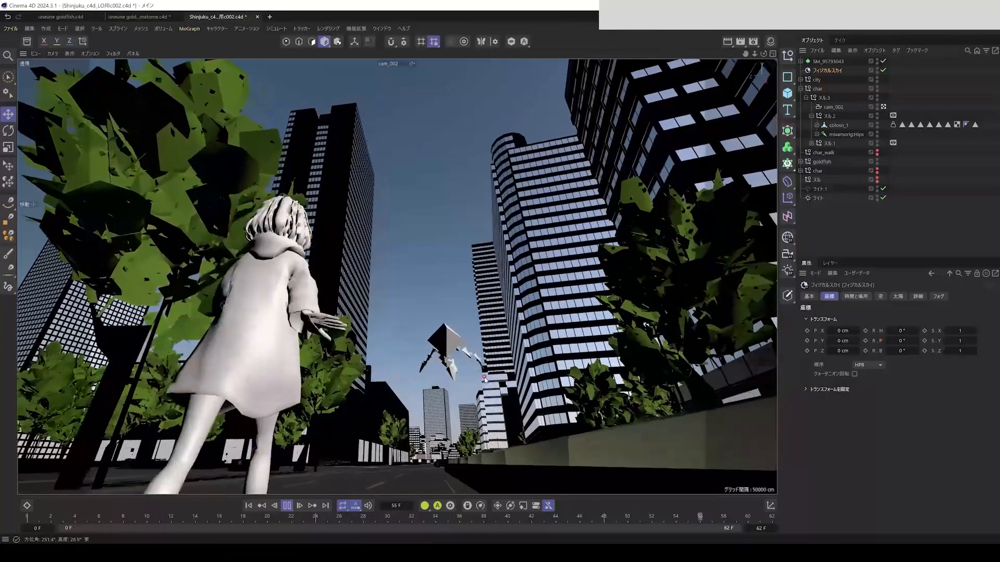
left_click(287, 505)
key("ctrl+s")
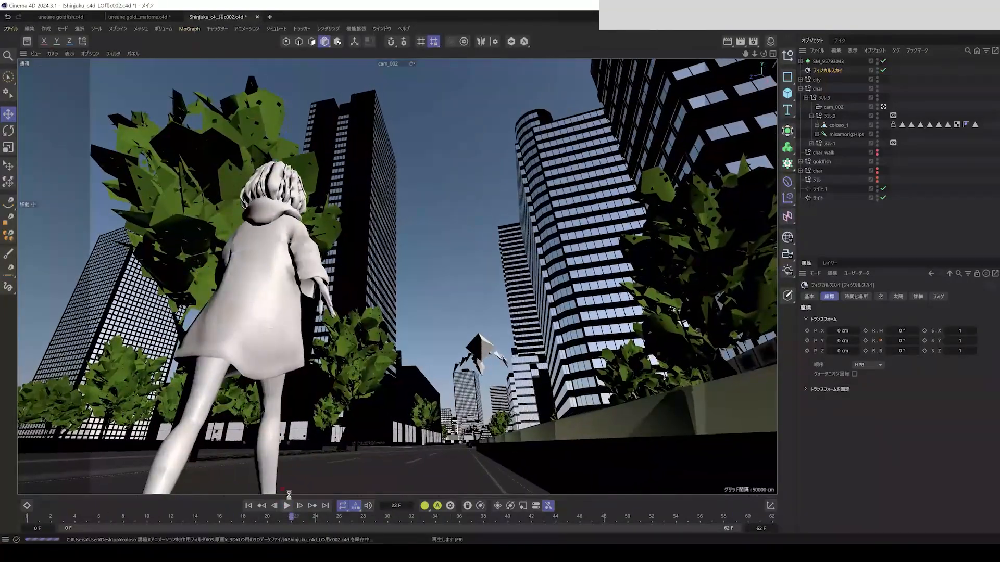
Switch to the uneune goldfish_matome.c4d scene and play the goldfish's swimming animation.
left_click(145, 17)
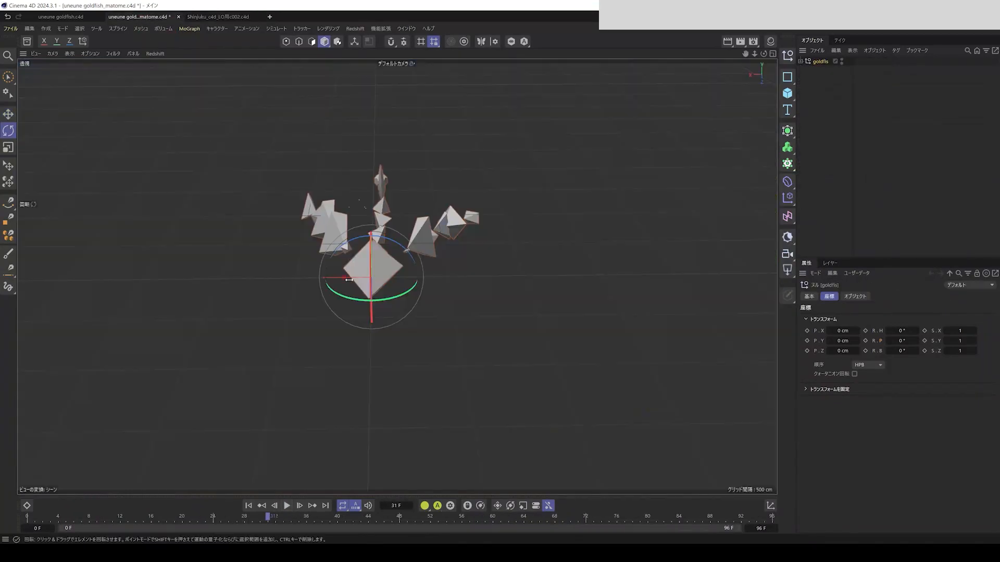
left_click(286, 507)
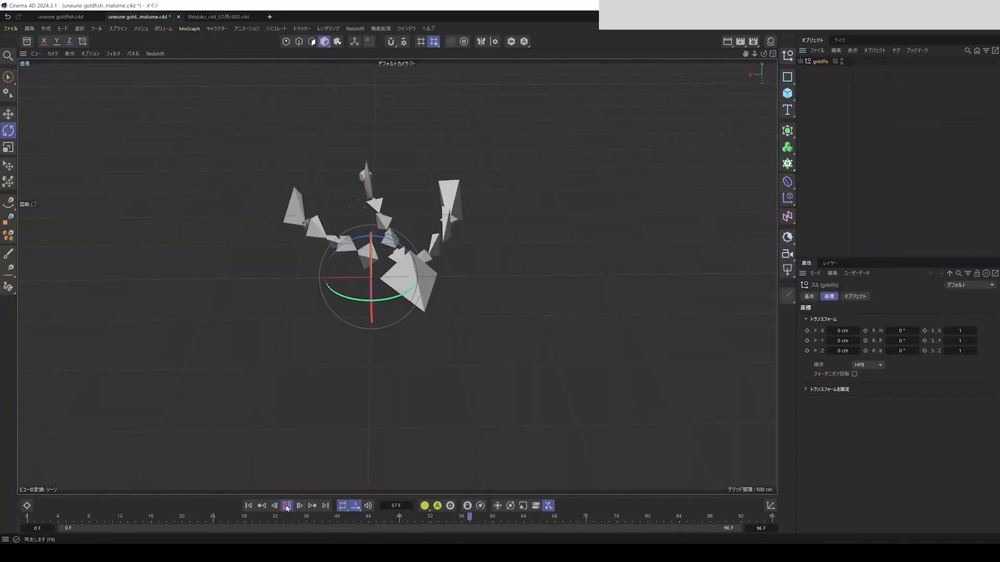
left_click(287, 505)
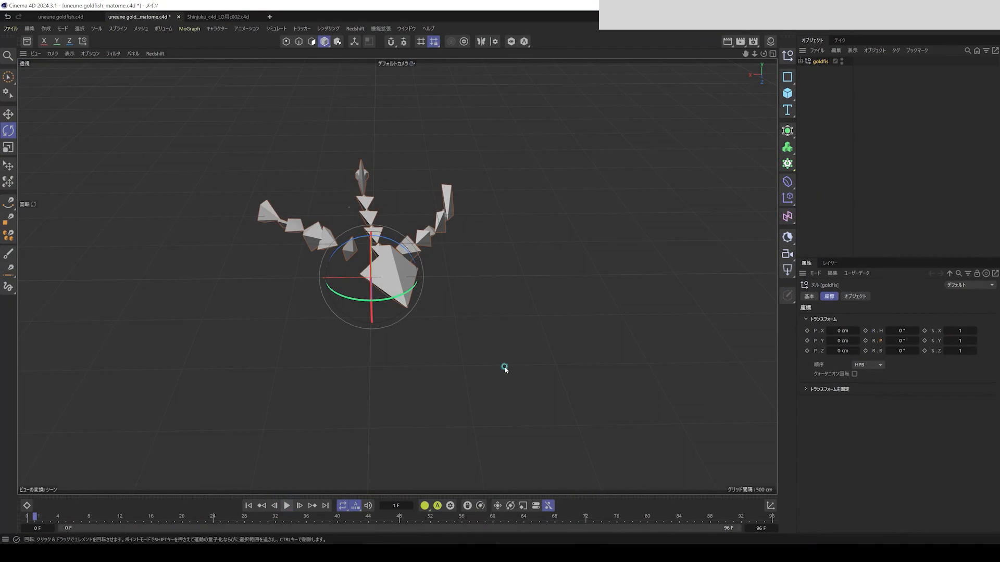
left_click(286, 508)
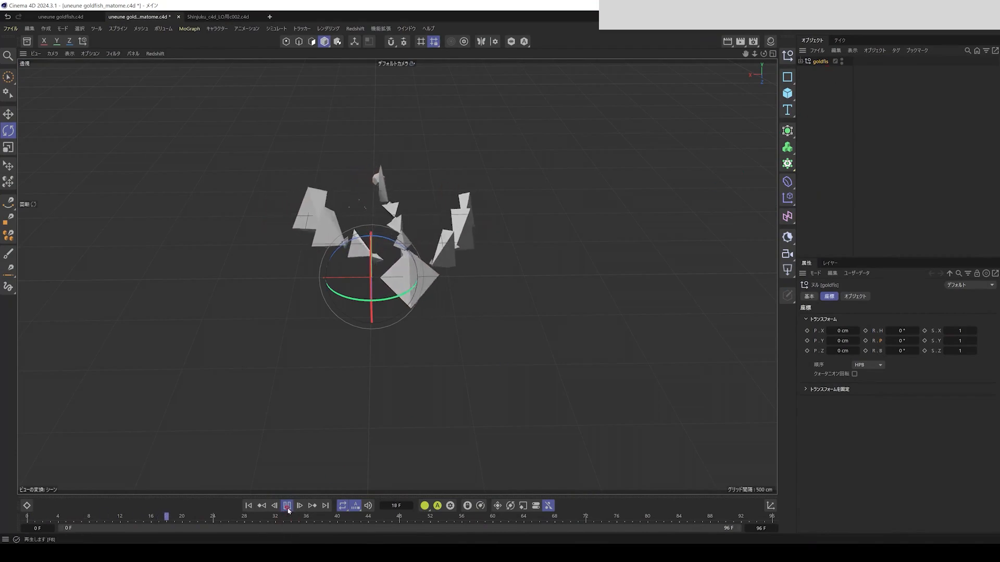
left_click(287, 508)
Copy the goldfis null with its contents and paste it into the Shinjuku_c4d_LO用c002.c4d scene.
left_click(816, 64)
left_click(817, 61)
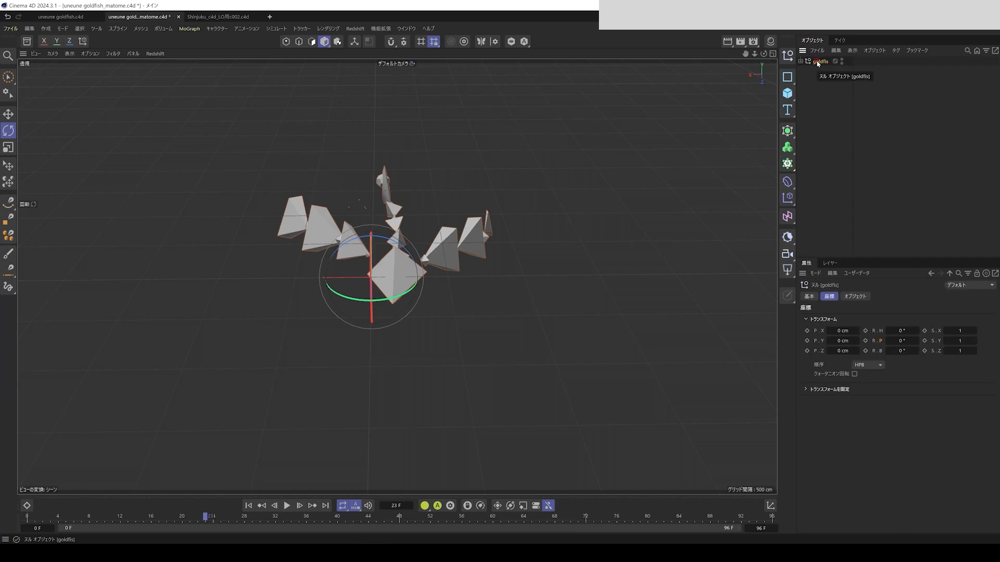
left_click(213, 17)
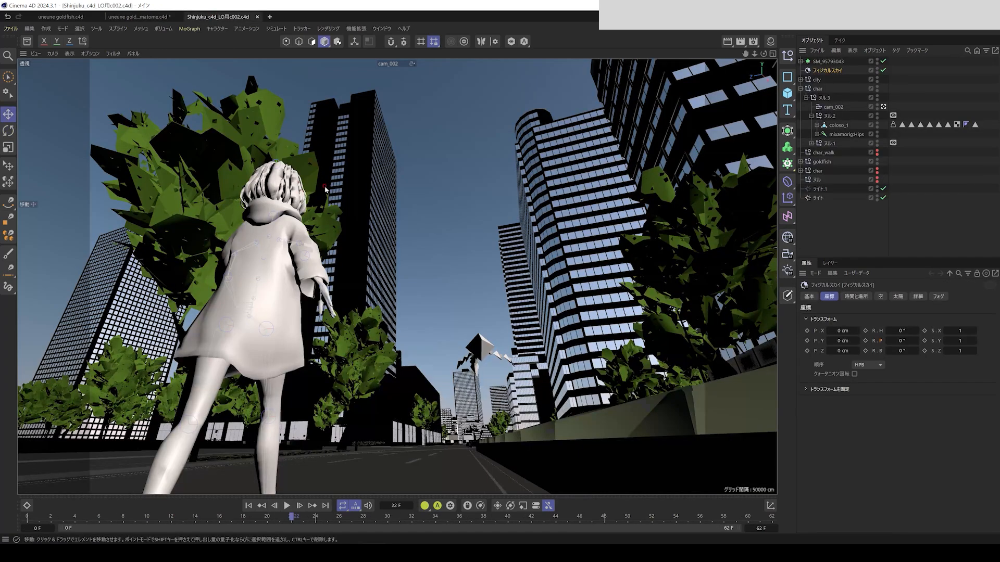
key("ctrl+v")
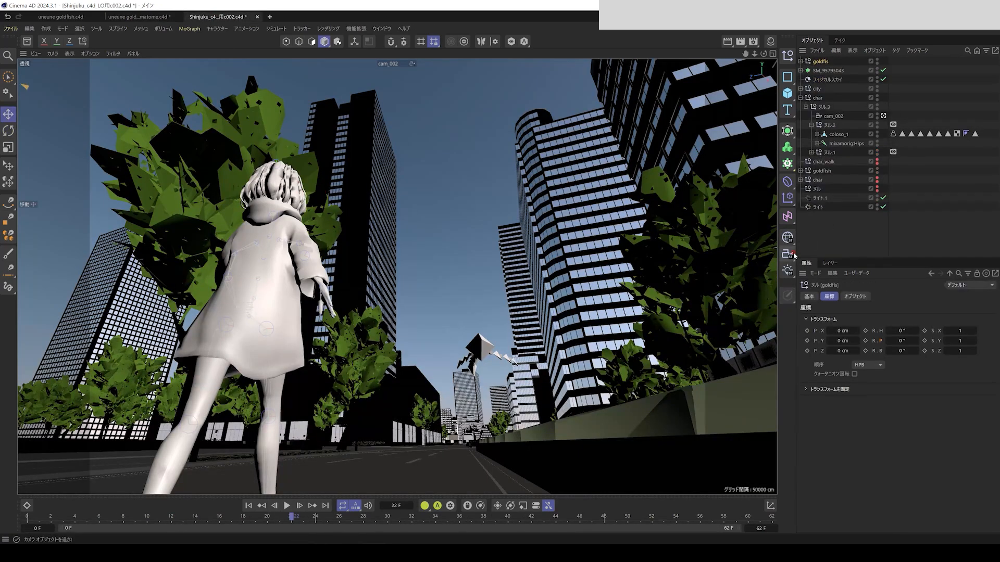
Look through the default camera and move goldfis above the street beside the existing goldfish, to about X 13650, Z 1328 cm.
left_click(54, 56)
left_click(66, 101)
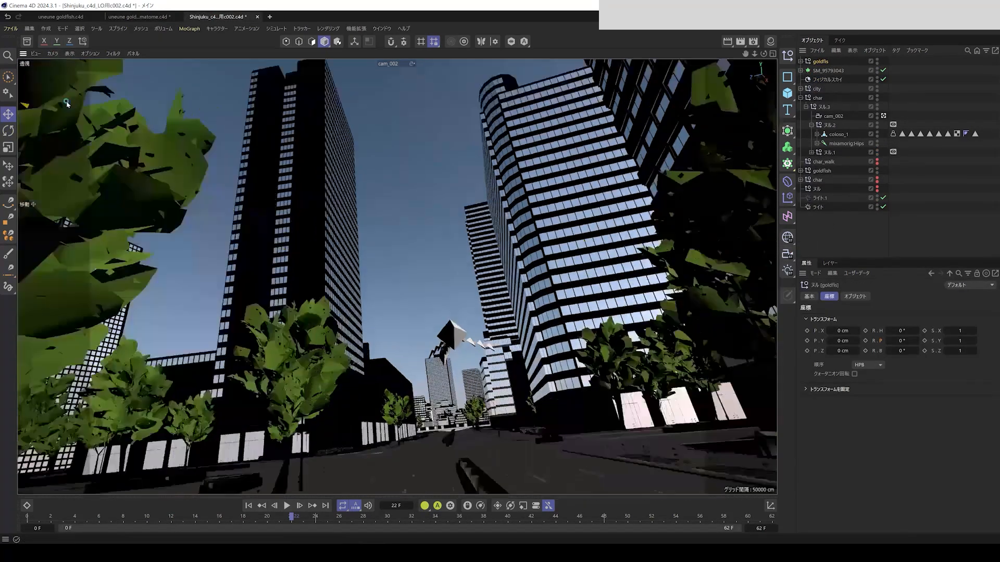
scroll(359, 379, "down", 10)
left_click_drag(398, 375, 367, 273, "alt")
middle_click_drag(367, 273, 383, 359, "alt")
scroll(382, 360, "down", 2)
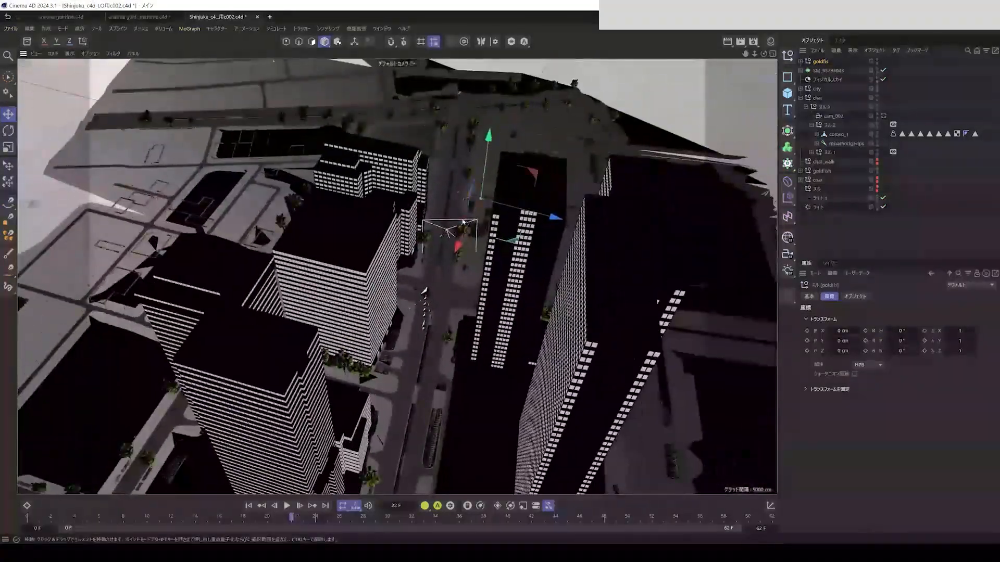
left_click_drag(461, 238, 387, 384)
left_click_drag(415, 287, 432, 308)
scroll(432, 307, "up", 8)
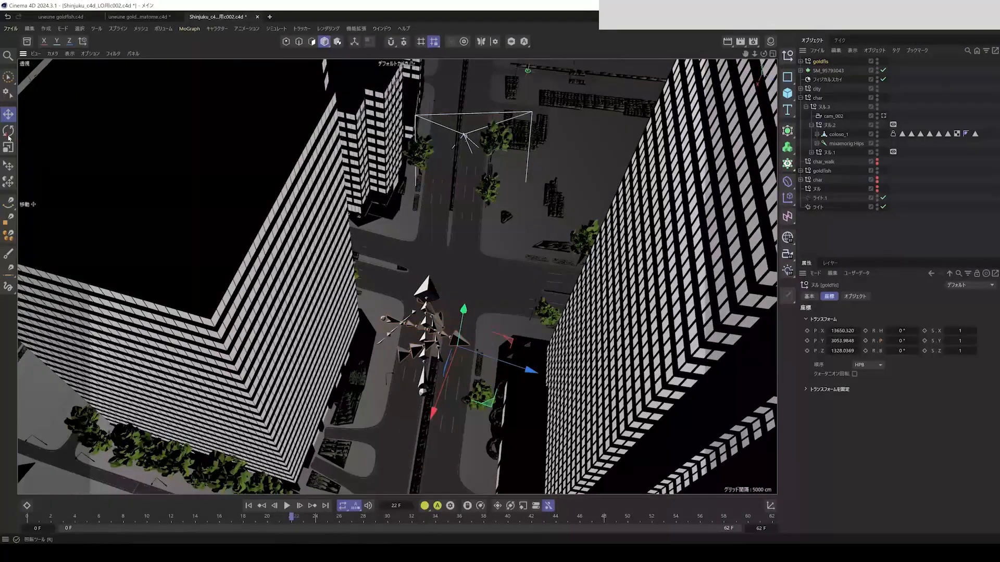
Rotate goldfis by roughly a quarter turn to face along the street and shift it toward the existing goldfish.
left_click(8, 131)
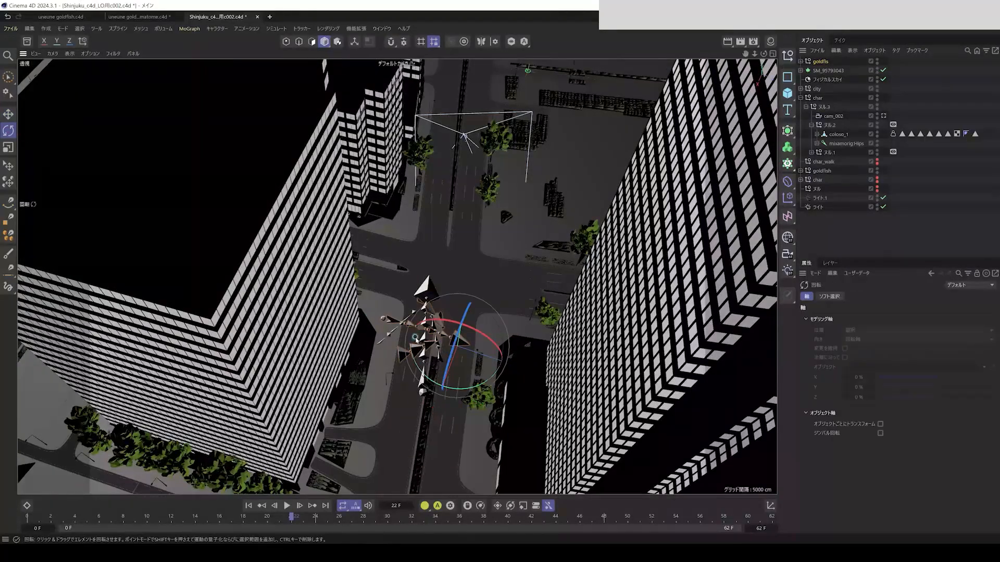
left_click_drag(428, 378, 536, 392)
left_click(8, 115)
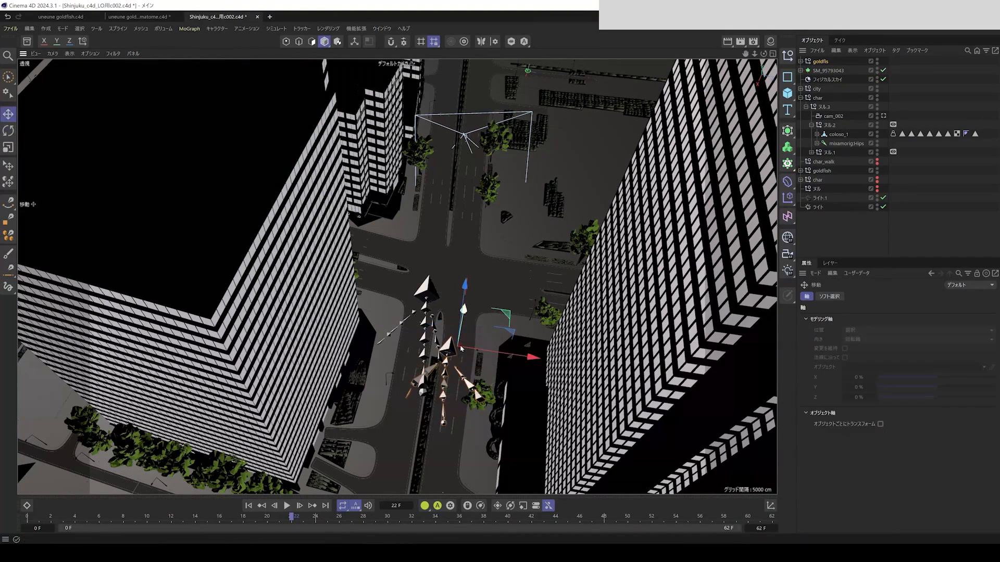
left_click_drag(440, 269, 351, 240)
scroll(351, 240, "up", 5)
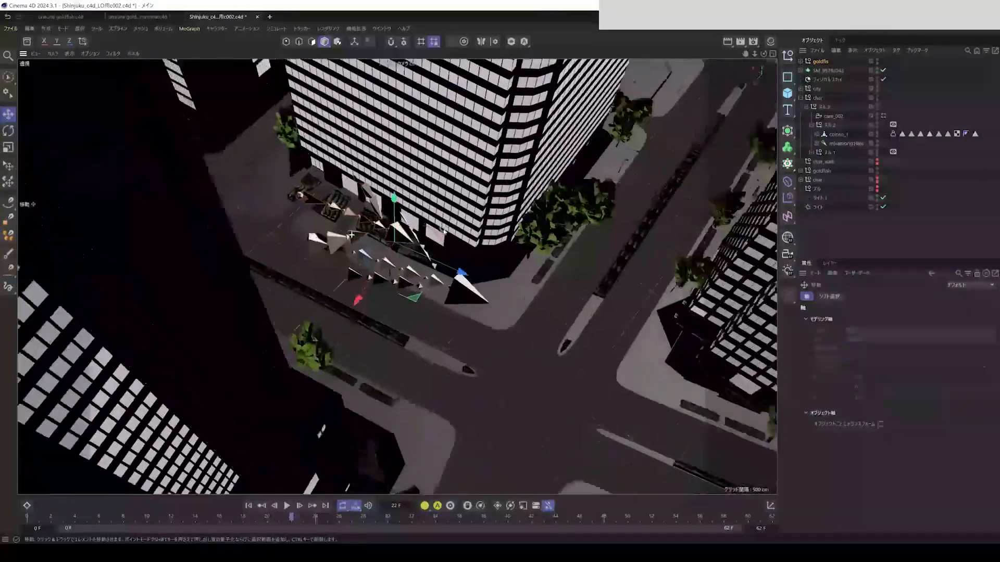
Scale up goldfis, play the animation, and return to frame 0 to compare it with the existing goldfish.
left_click(11, 147)
left_click_drag(203, 150, 254, 116)
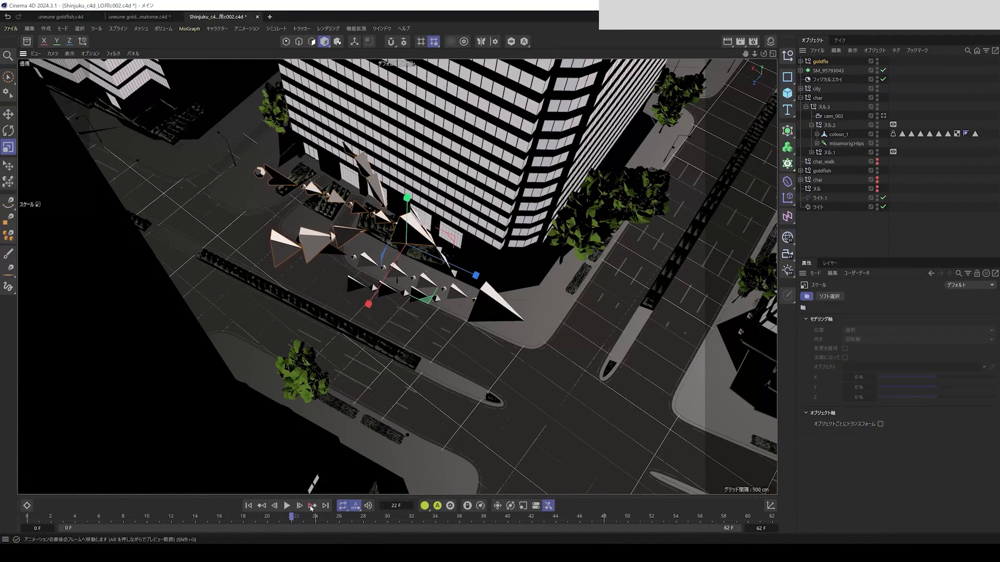
left_click(285, 506)
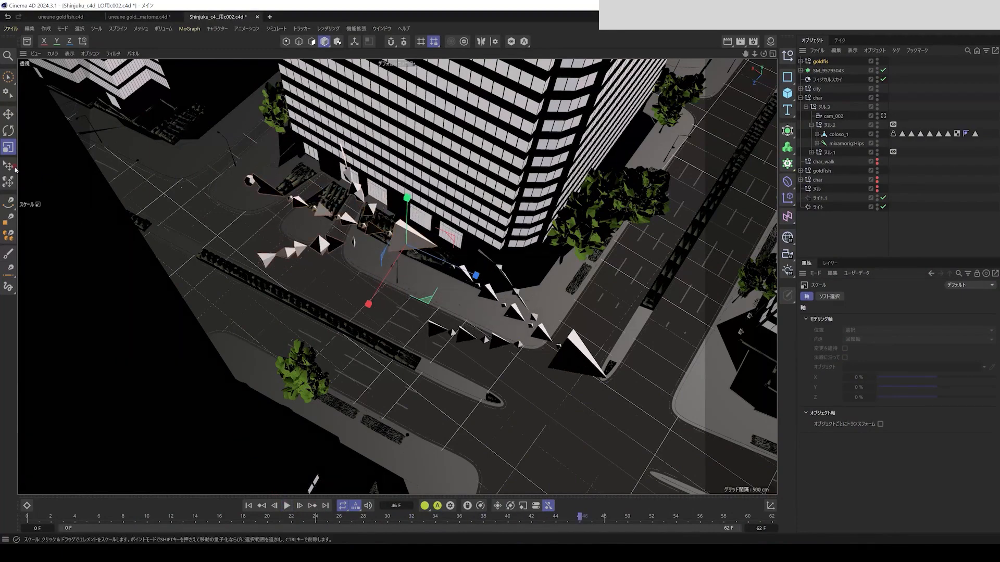
left_click(23, 515)
left_click_drag(96, 515, 63, 520)
left_click_drag(245, 537, 135, 520)
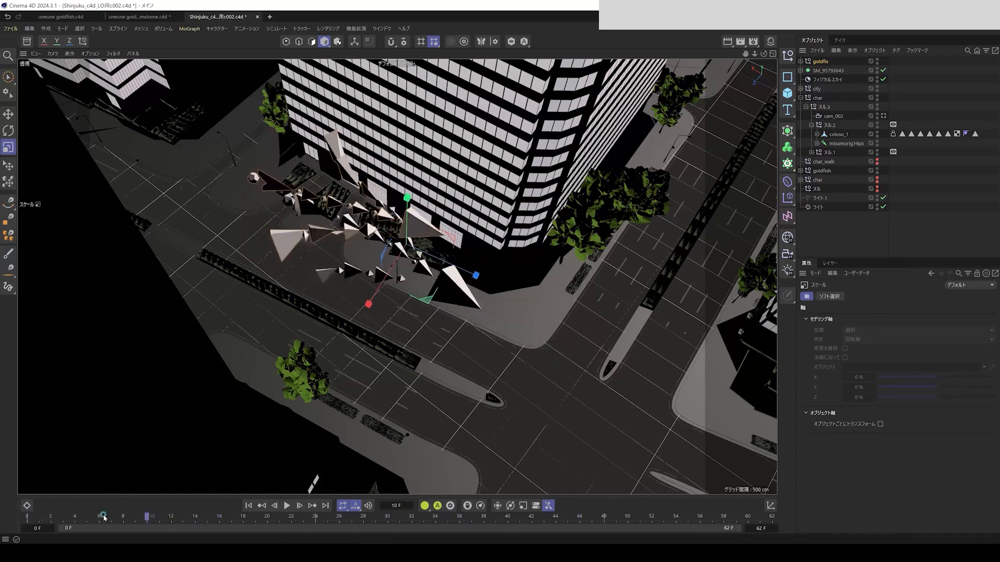
Move goldfis at frame 0 so it overlaps the existing goldfish, and adjust its scale to match.
left_click(8, 115)
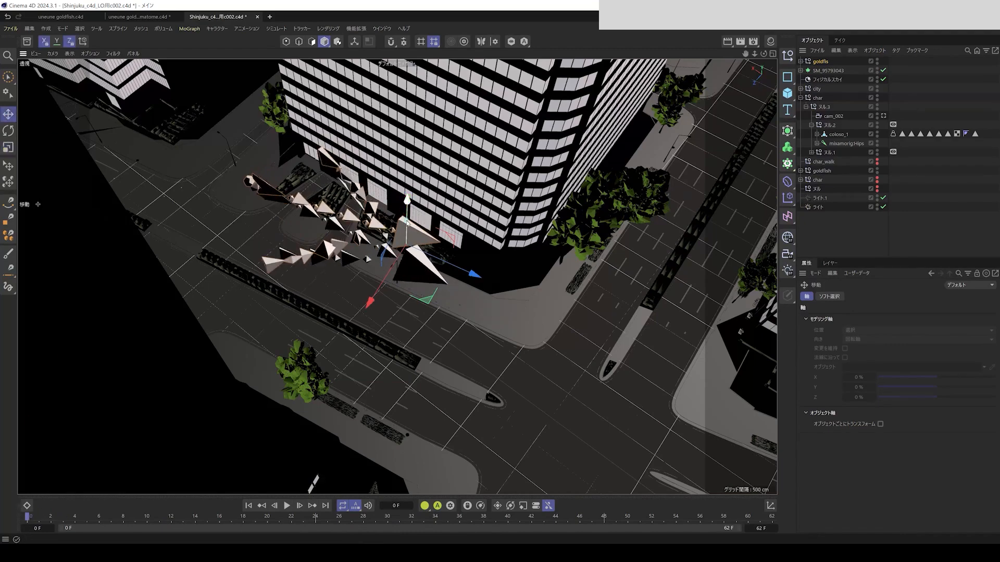
left_click_drag(407, 261, 408, 253)
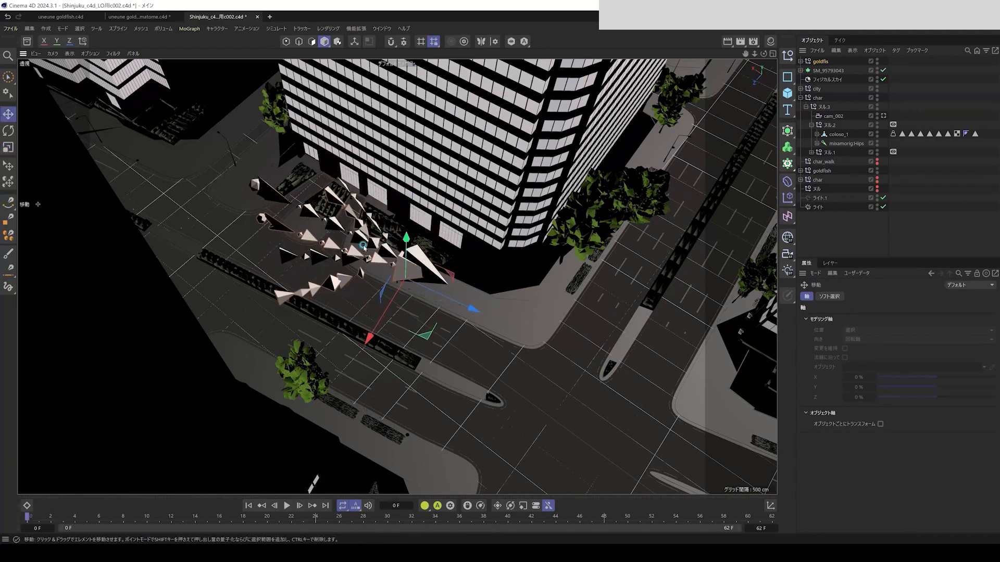
left_click(8, 147)
mouse_move(245, 270)
left_mouse_down()
mouse_move(260, 269)
mouse_move(253, 271)
left_mouse_up()
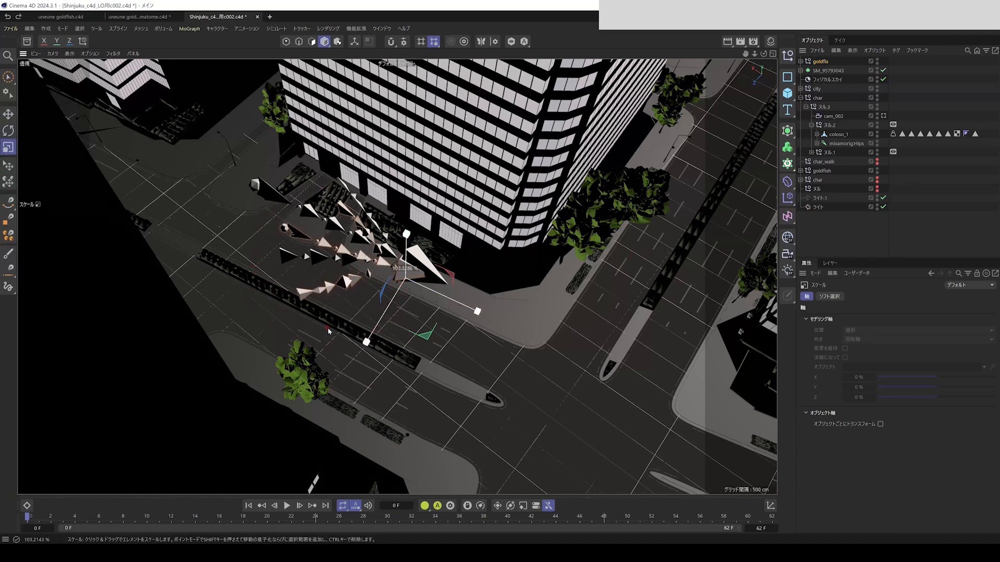
Refine the overall scale of goldfis against the existing goldfish, scrubbing the first frames and returning to frame 0.
left_click(38, 514)
left_click_drag(78, 515, 26, 511)
left_click_drag(304, 319, 309, 313)
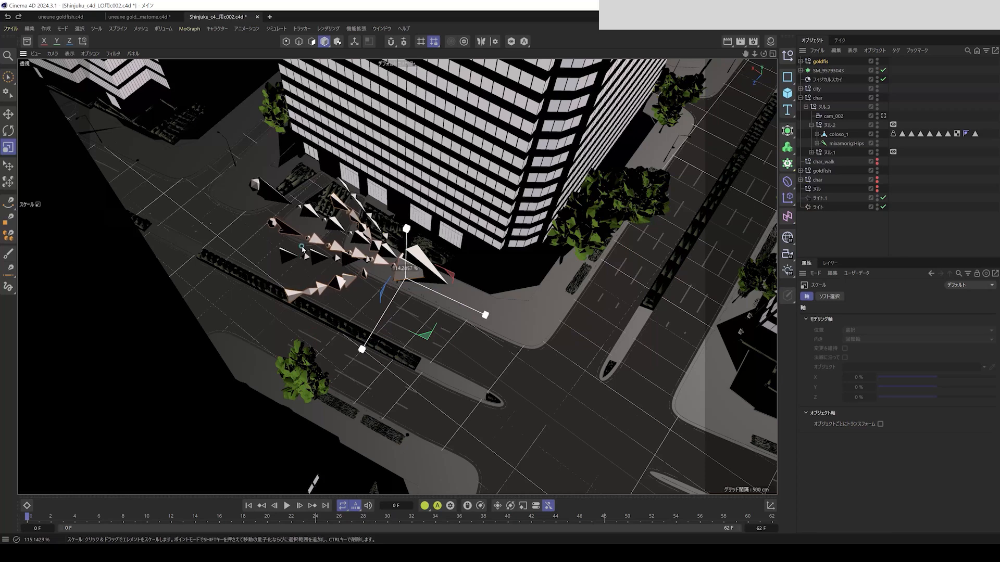
left_click_drag(300, 130, 304, 119)
left_click_drag(48, 517, 15, 495)
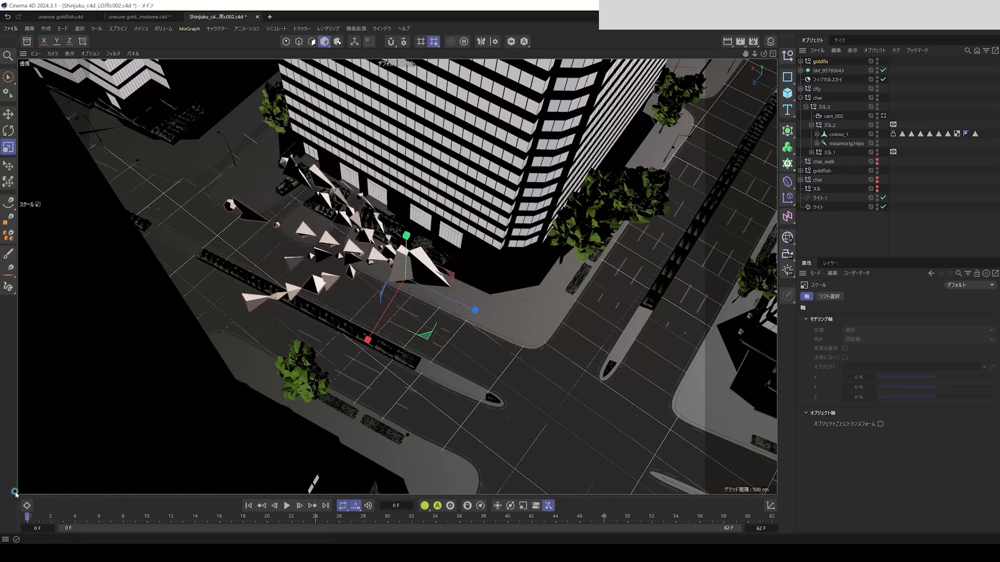
Nudge goldfis onto the existing goldfish and rotate it to about 91.9° heading.
left_click(9, 114)
left_click_drag(424, 291, 440, 284)
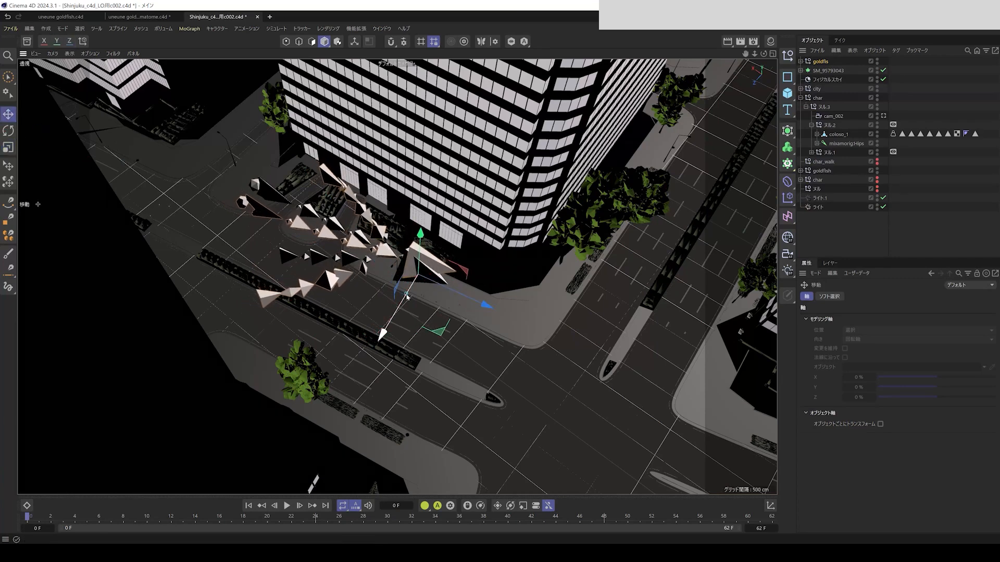
left_click(8, 132)
left_click_drag(428, 319, 414, 319)
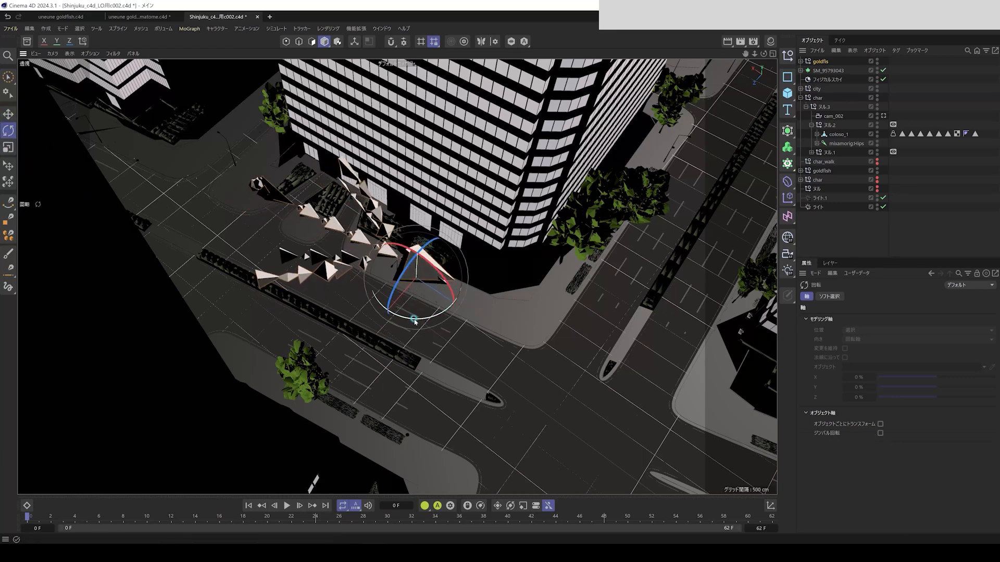
Keyframe the position of goldfis at frame 0 and go to frame 62.
left_click(823, 61)
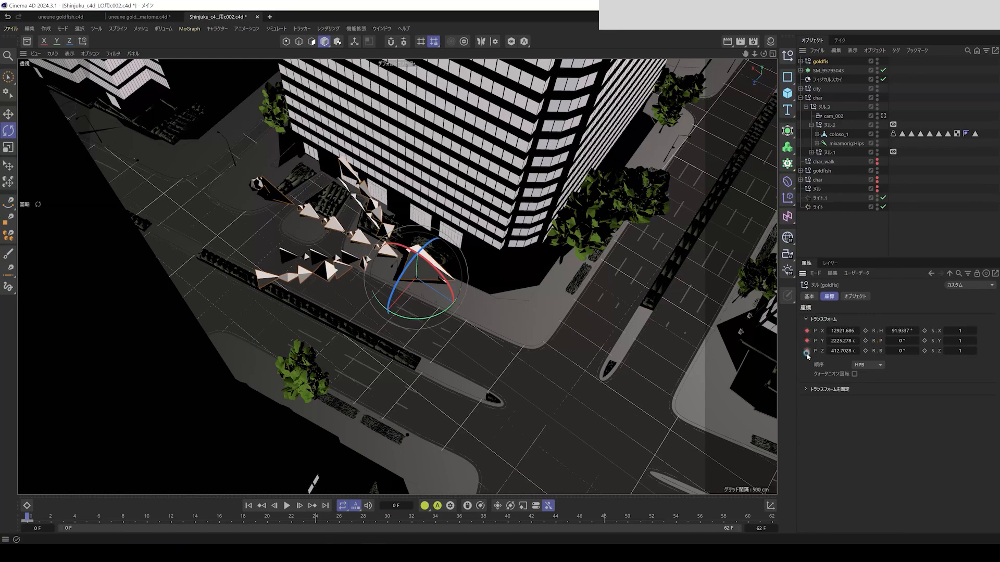
left_click_drag(27, 517, 772, 517)
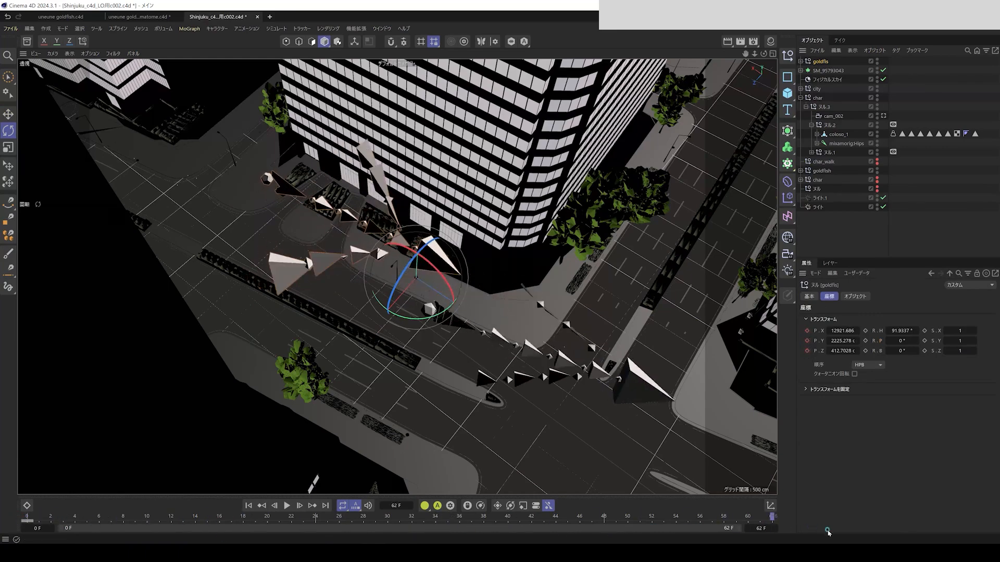
Add an arc spline to the scene while viewing the goldfish and the surrounding blocks from above.
key("e")
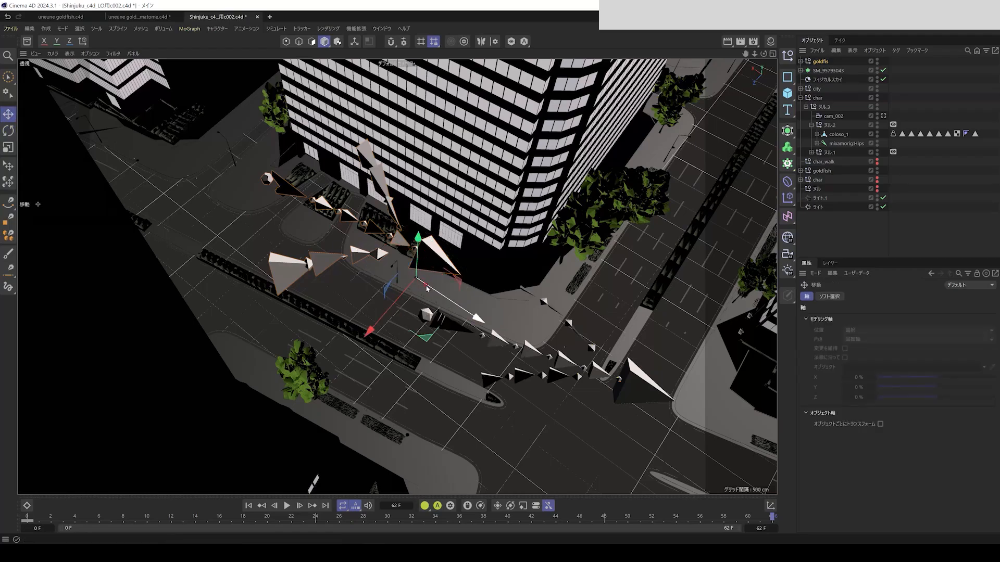
right_click_drag(438, 316, 262, 326, "alt")
middle_click_drag(433, 309, 303, 287, "alt")
left_click_drag(303, 287, 340, 307)
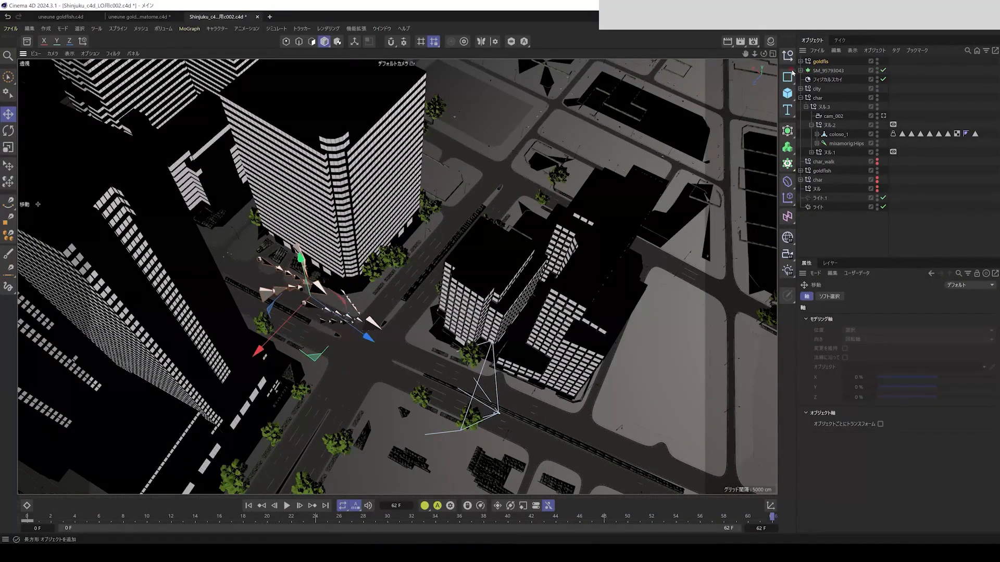
left_click(788, 79)
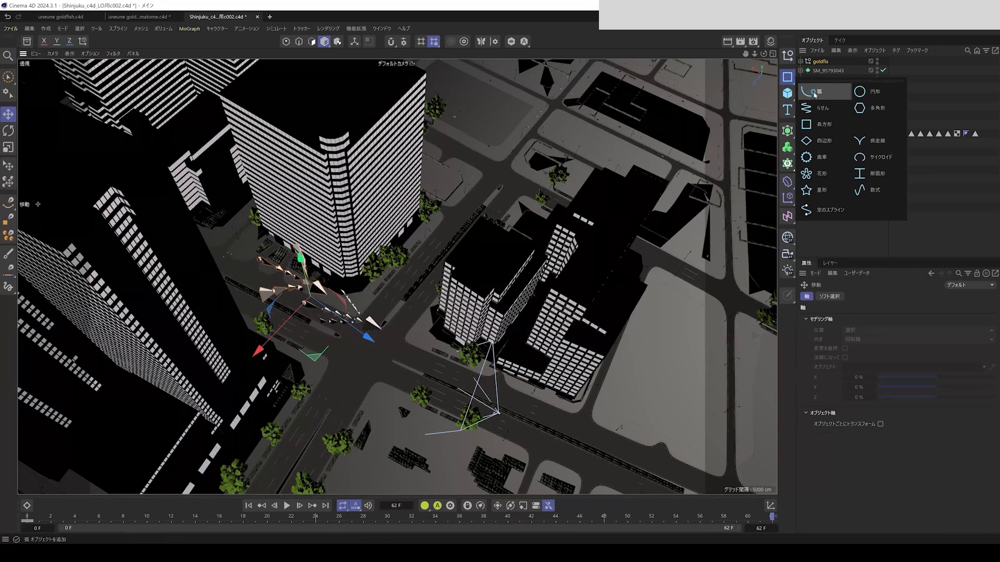
left_click(816, 94)
Scale the arc spline up to a radius of about 18,679 cm and rotate it towards the goldfish's street.
left_click_drag(324, 366, 320, 361)
key("t")
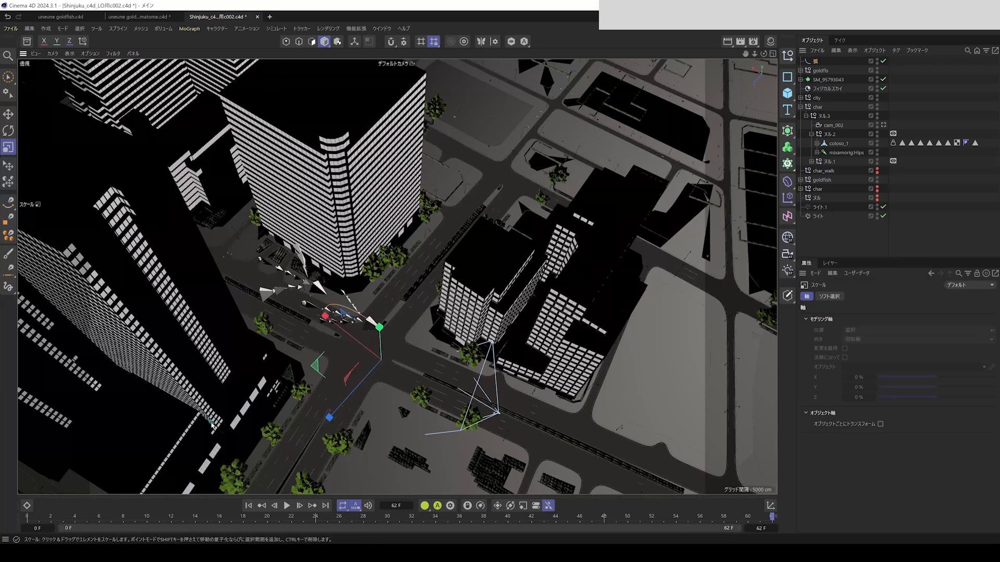
left_click_drag(217, 418, 187, 336)
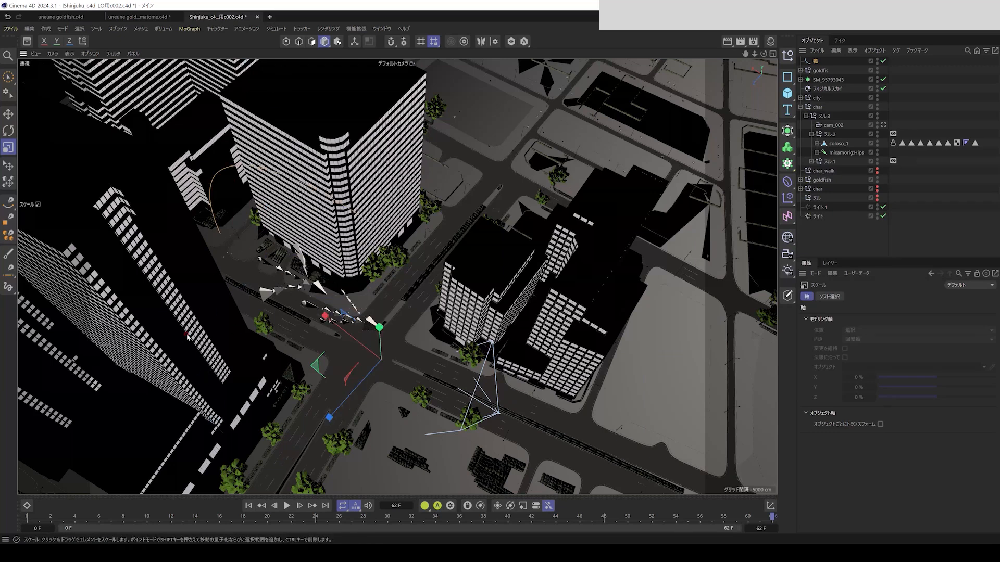
left_click(8, 131)
left_click_drag(417, 355, 383, 320)
left_click_drag(372, 354, 392, 327)
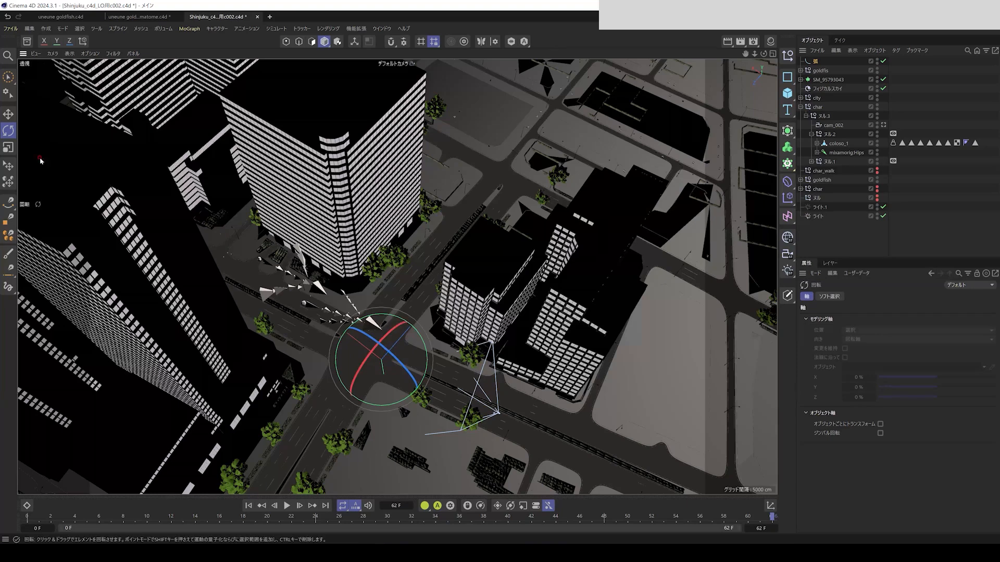
Move the enlarged arc across the corner building so that its curve reaches the street with the goldfish.
key("e")
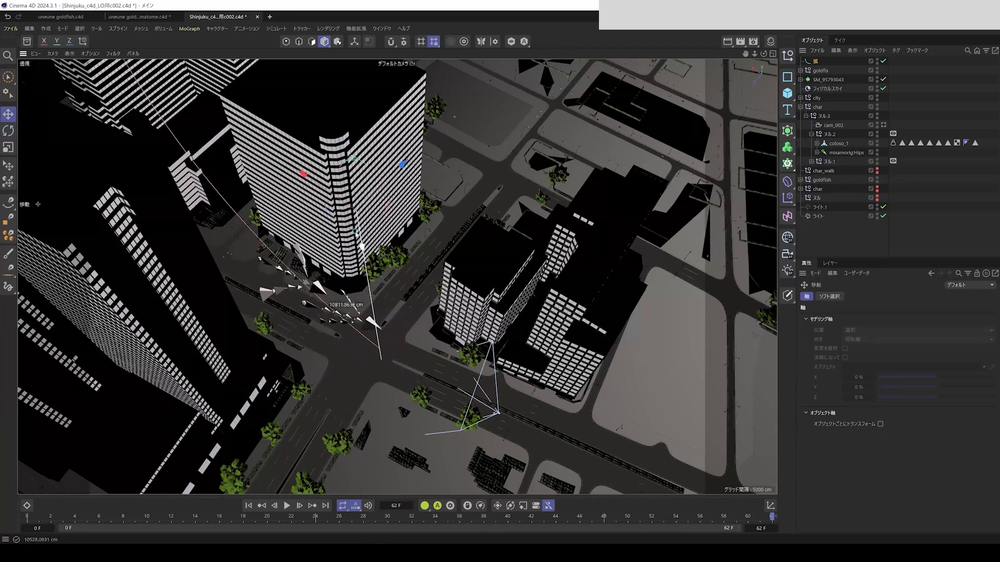
key("t")
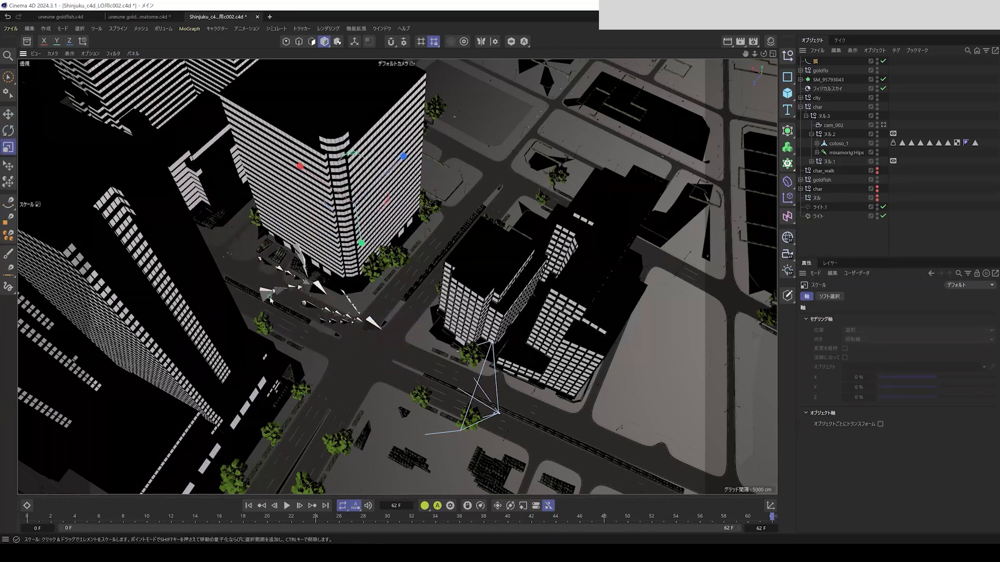
left_click(9, 115)
left_click_drag(360, 242, 331, 139)
scroll(196, 364, "down", 4)
middle_click_drag(196, 363, 279, 432, "alt")
left_click_drag(376, 329, 362, 259)
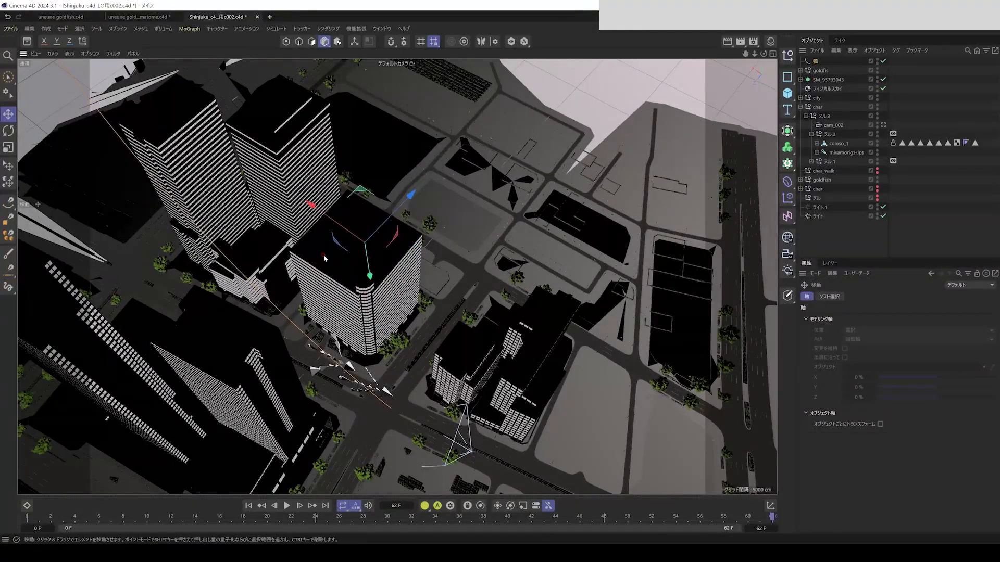
Rotate the arc and shift it sideways so its curve bends upward along the street.
left_click(8, 131)
left_click_drag(371, 217, 351, 214)
left_click_drag(281, 373, 52, 171, "alt")
key("e")
left_click_drag(343, 181, 248, 167)
left_click(15, 135)
left_click_drag(293, 118, 281, 116)
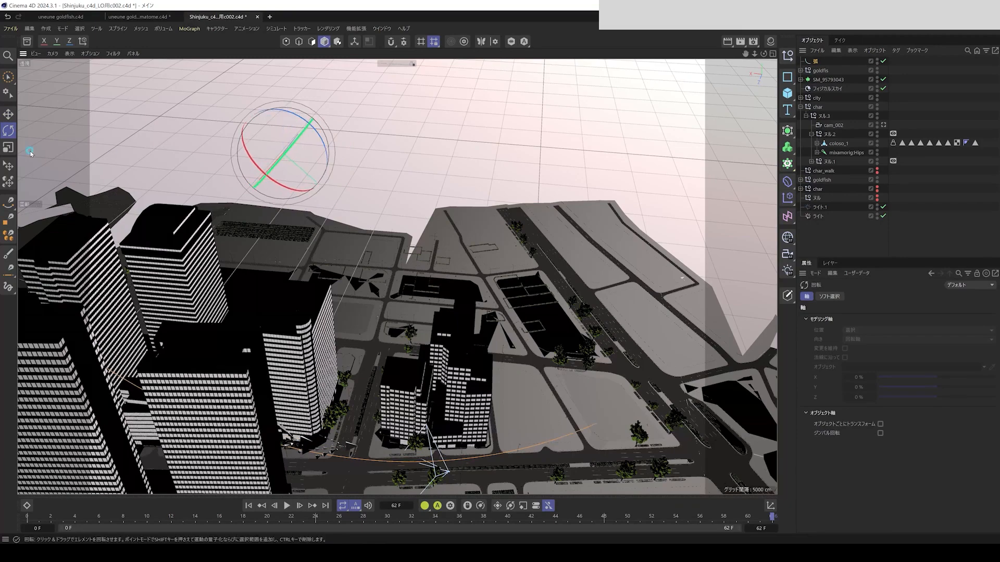
Shift the arc closer to the goldfish and tilt it slightly so the far end rises.
left_click(9, 117)
left_click_drag(308, 175, 237, 187)
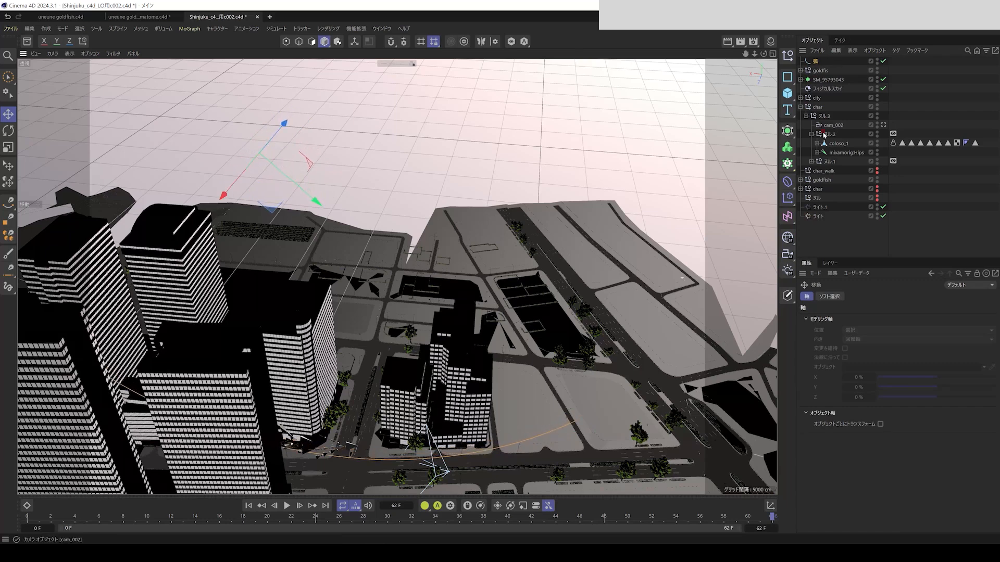
left_click_drag(284, 157, 248, 168)
key("r")
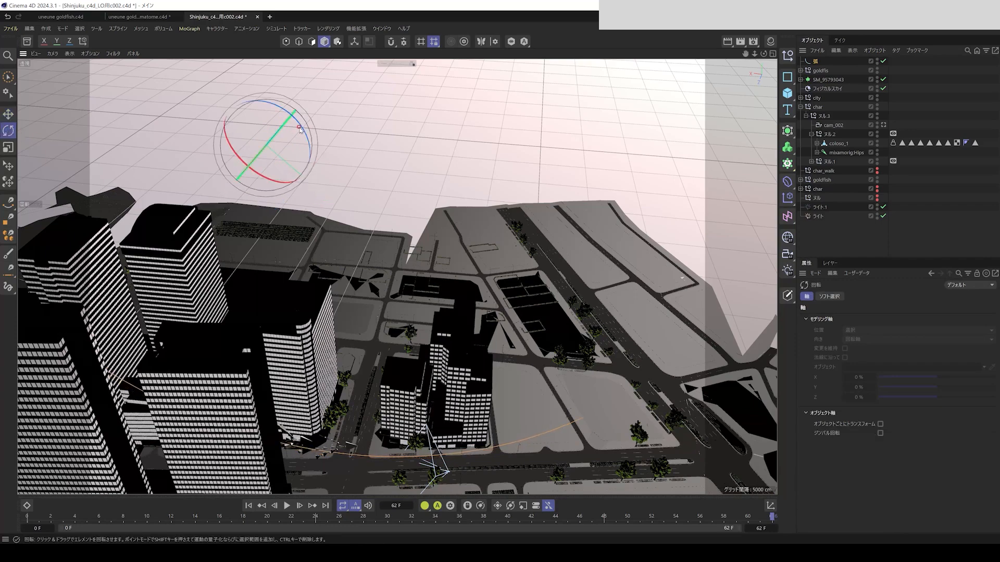
left_click_drag(302, 127, 282, 130)
left_click(8, 114)
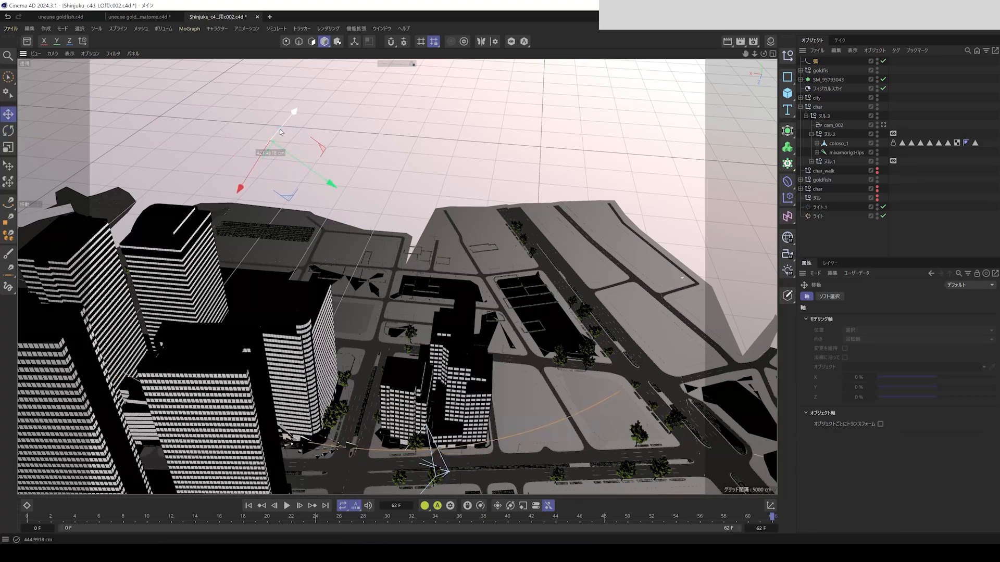
left_click_drag(165, 272, 152, 272, "alt")
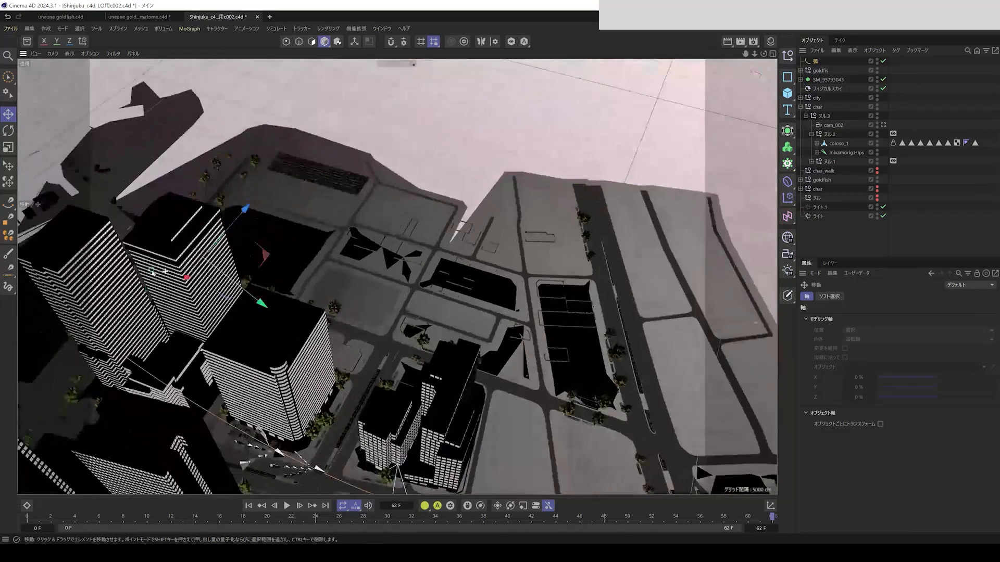
Position the arc over the street as seen from above and adjust its heading to follow the road past the goldfish.
left_click_drag(225, 229, 216, 240)
left_click_drag(174, 403, 167, 435, "alt")
middle_click_drag(167, 436, 229, 436, "alt")
left_click(8, 132)
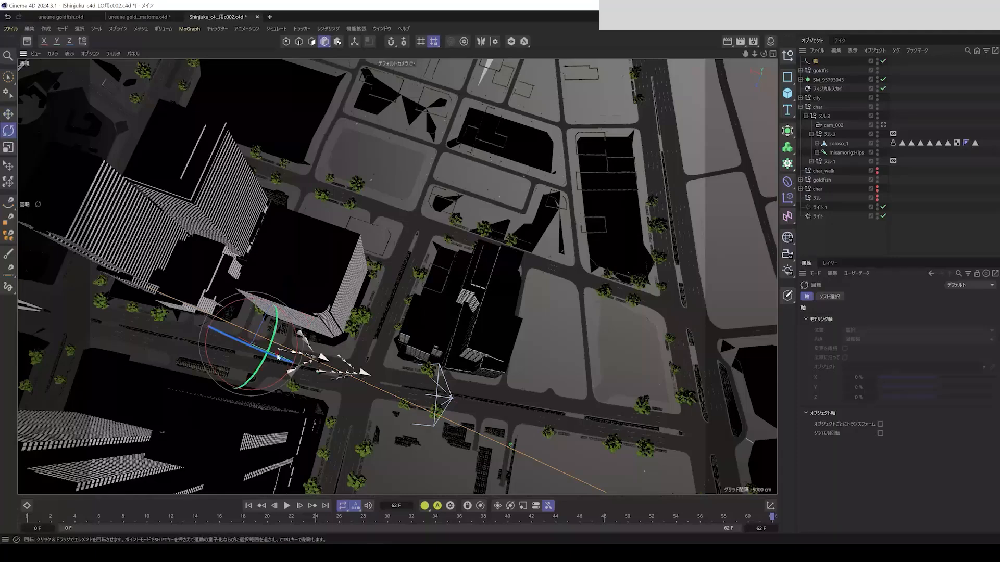
mouse_move(274, 344)
left_mouse_down()
mouse_move(293, 341)
mouse_move(284, 337)
left_mouse_up()
key("ctrl+z")
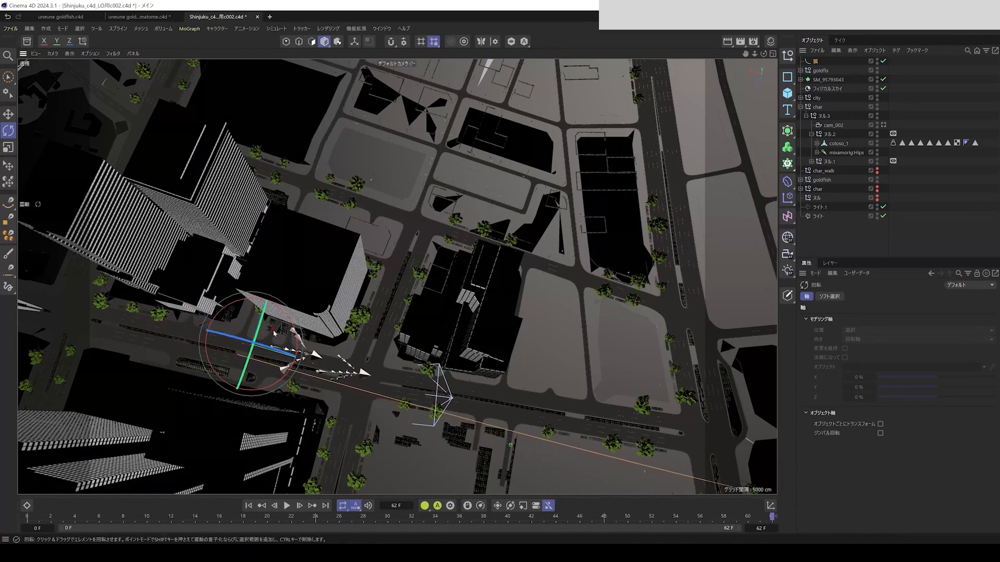
Fine-tune the arc's position and tilt so that it passes the goldfish and climbs away over the road.
left_click(7, 117)
left_click_drag(260, 317, 266, 298)
left_click_drag(303, 340, 191, 306)
left_click_drag(249, 439, 29, 134, "alt")
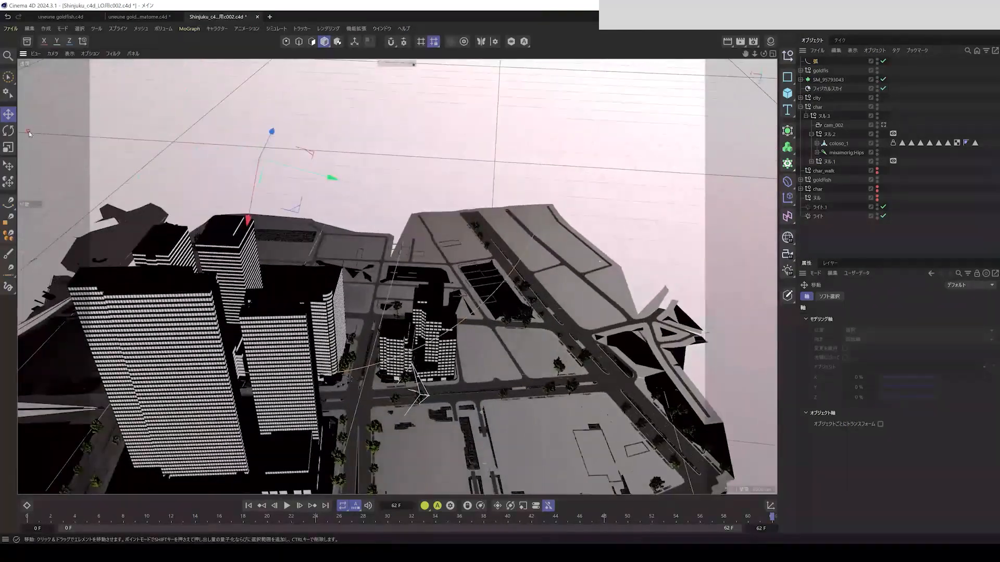
left_click_drag(286, 126, 271, 136)
left_click(9, 118)
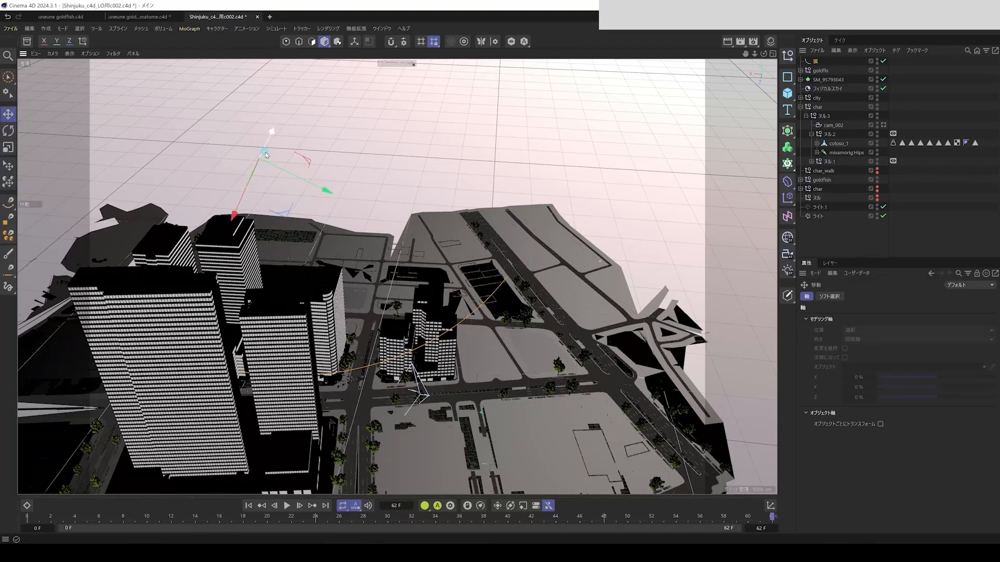
left_click_drag(252, 185, 342, 202)
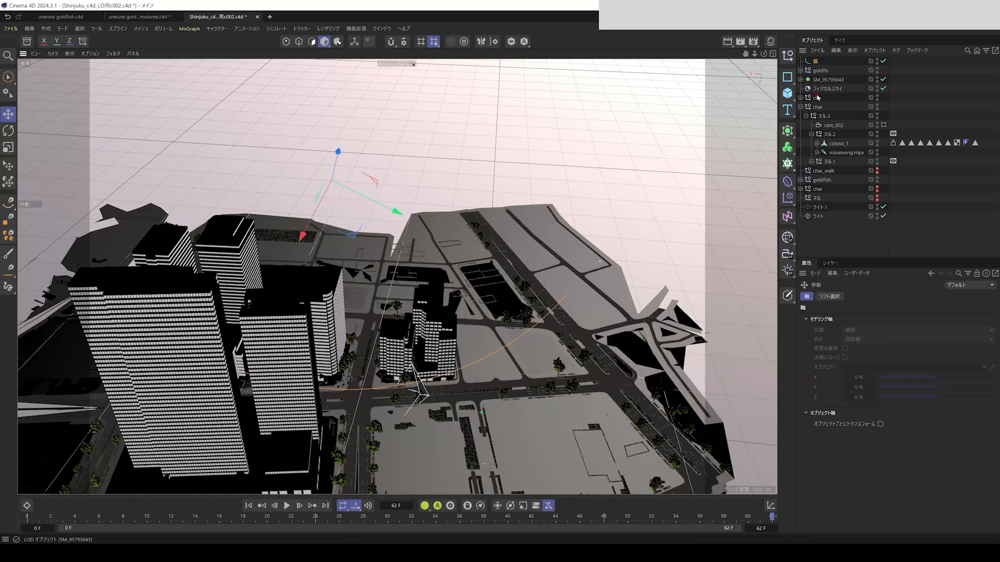
Set the arc spline's intermediate points to Uniform (均等).
left_click(816, 62)
left_click(854, 297)
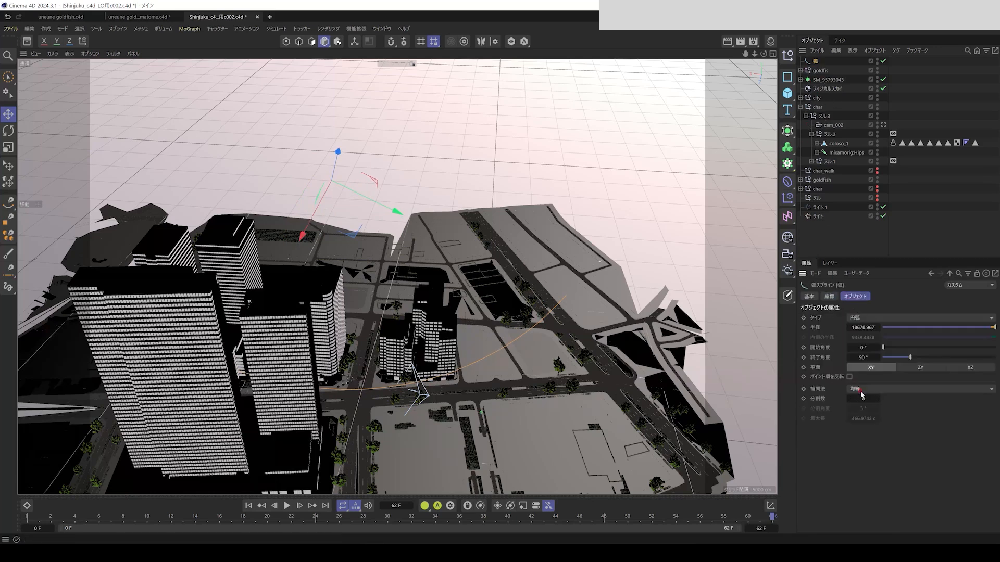
left_click(860, 389)
left_click(858, 421)
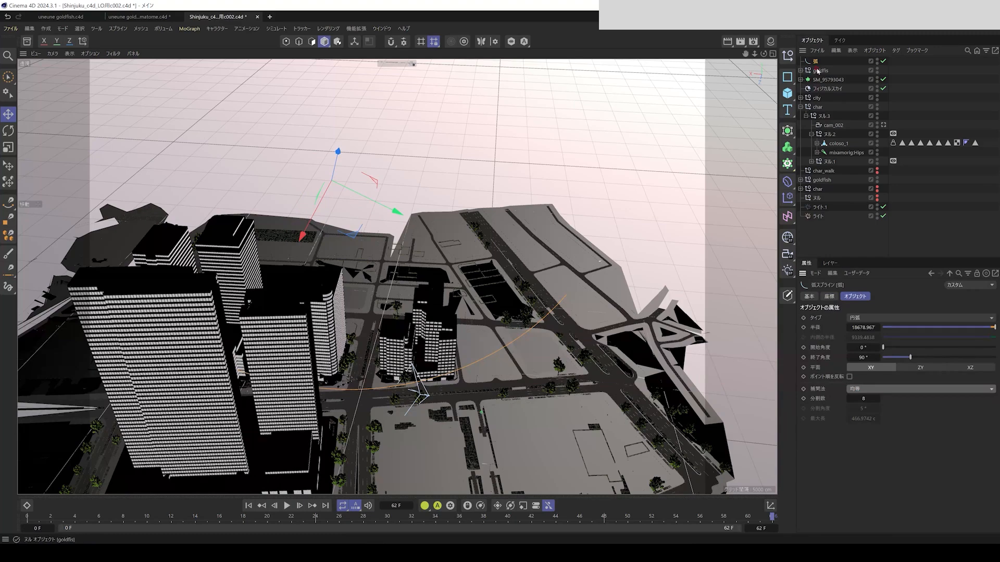
Add an Align to Spline tag to goldfis.
left_click(818, 71)
right_click(818, 72)
left_click(821, 72)
right_click(821, 74)
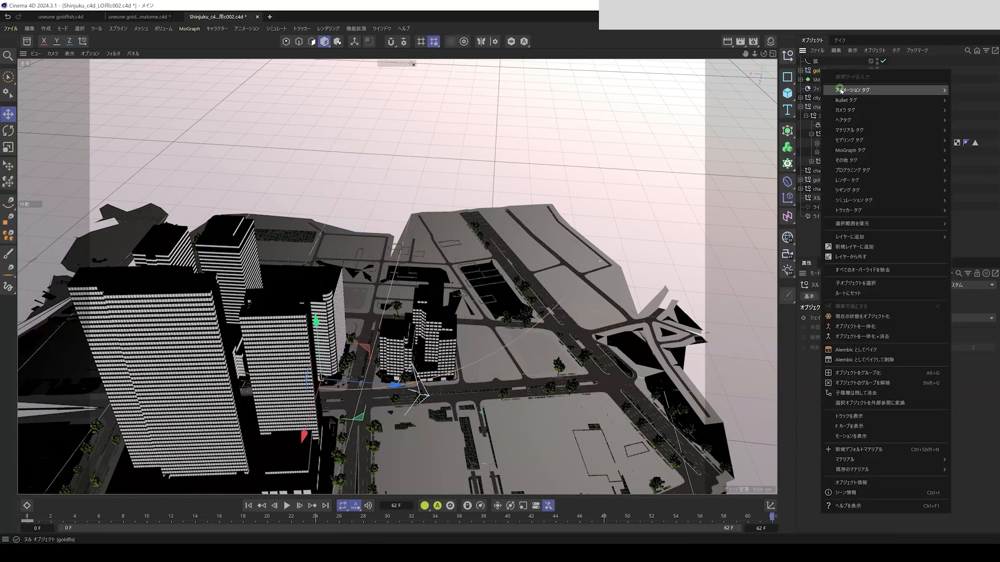
mouse_move(840, 91)
left_click(792, 105)
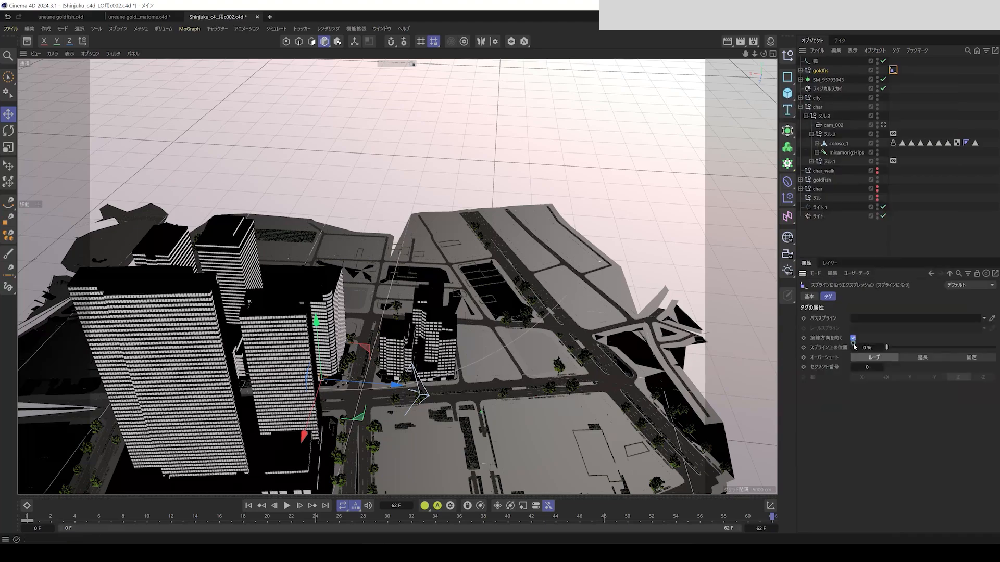
Use the arc as the tag's path spline with tangential orientation on, and set the position along it to 32 %.
left_click_drag(264, 356, 241, 366, "alt")
scroll(307, 394, "up", 5)
left_click_drag(307, 395, 279, 339, "alt")
middle_click_drag(279, 339, 246, 306, "alt")
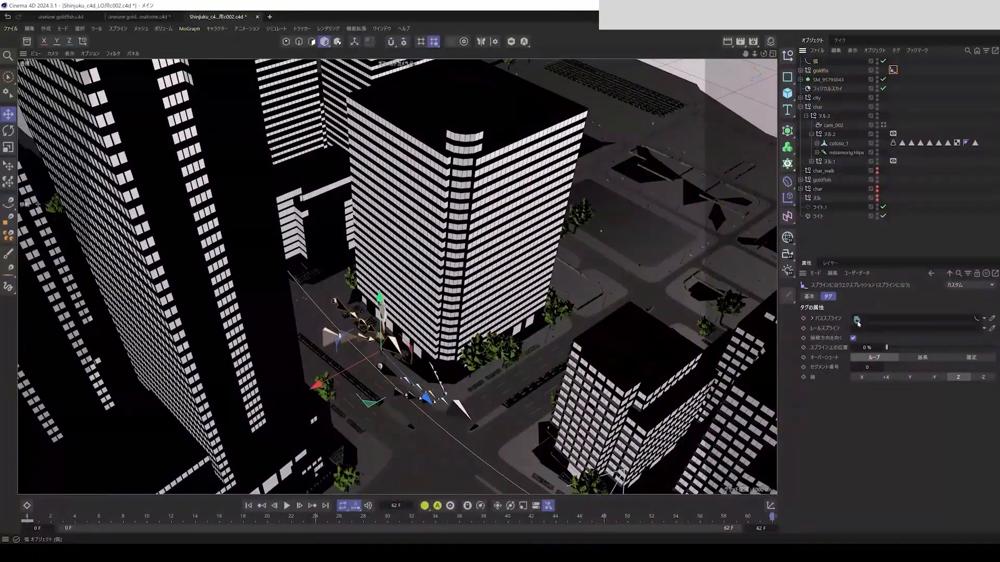
left_click_drag(856, 322, 921, 347)
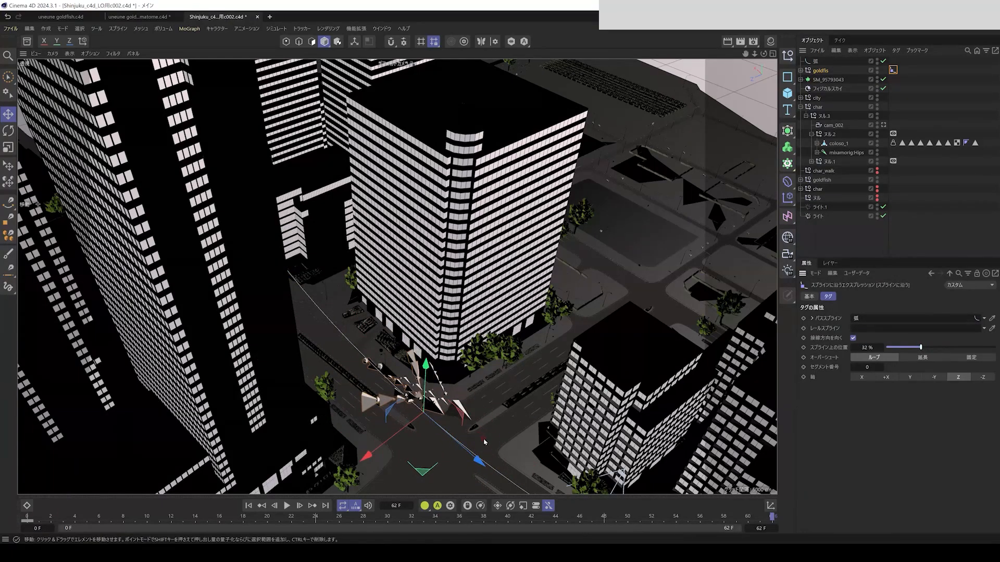
left_click_drag(451, 424, 430, 375, "alt")
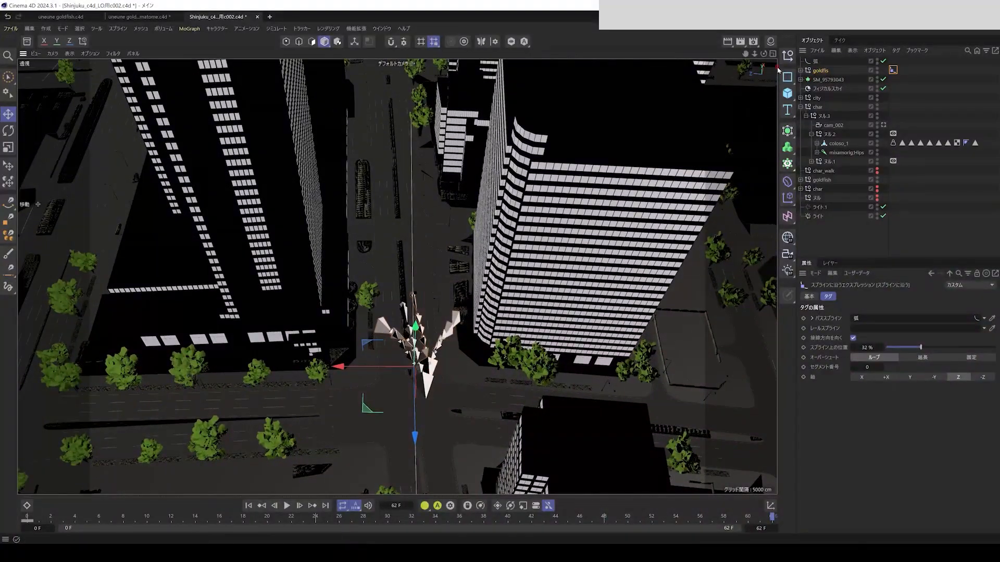
Place goldfis above the arc in the object list, delete its Align to Spline tag, and turn its heading slightly.
left_click(820, 71)
left_click(9, 132)
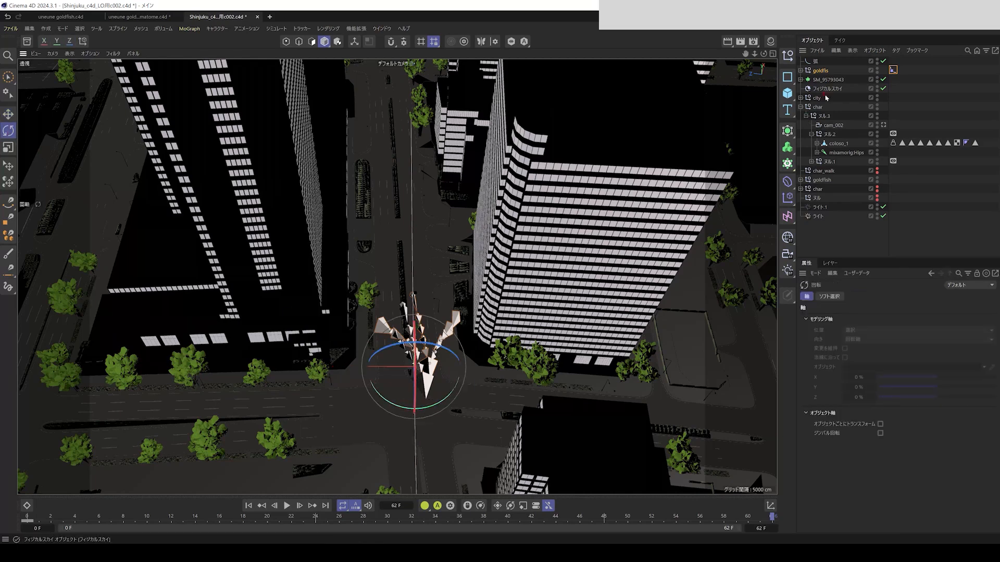
left_click_drag(816, 62, 816, 60)
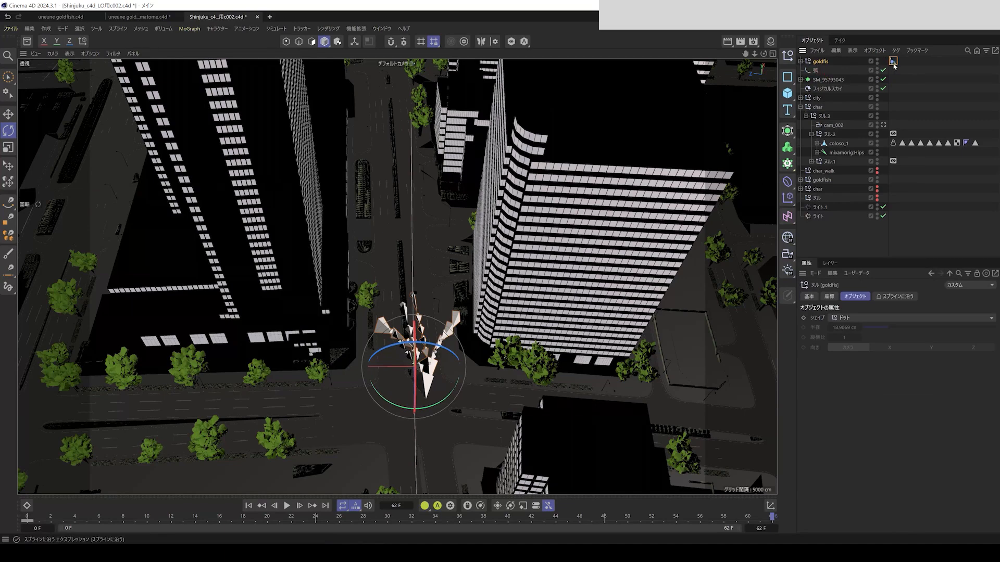
key("Delete")
left_click_drag(437, 409, 453, 393)
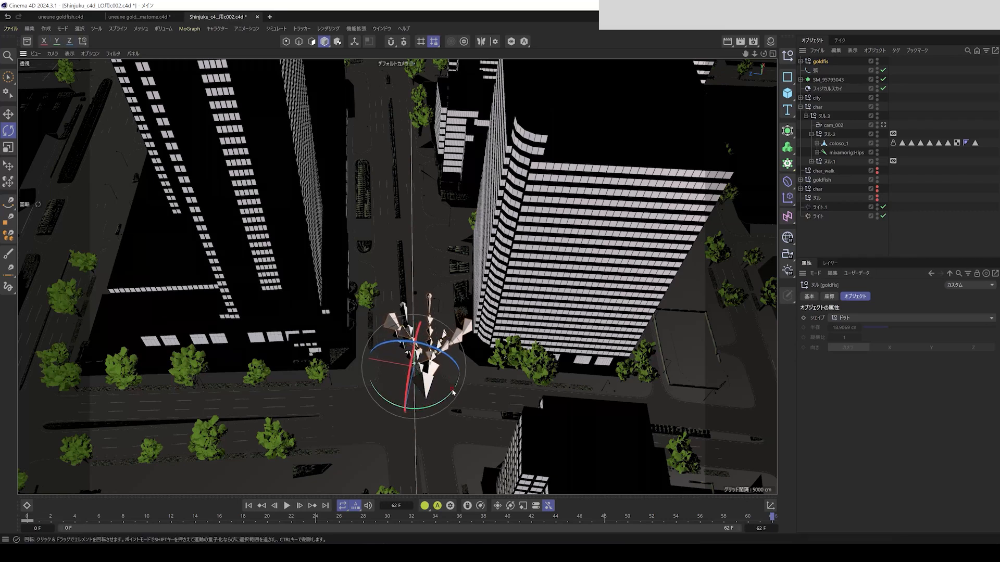
Add a new Align to Spline tag to goldfis with the arc as path, and keyframe its spline position at 33 %.
right_click(822, 61)
mouse_move(833, 78)
left_click(797, 96)
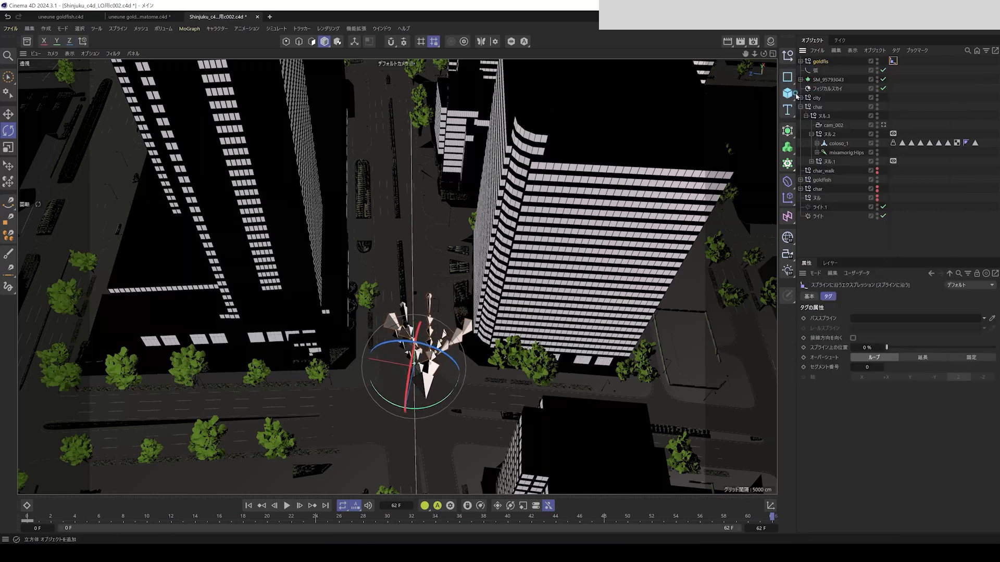
left_click_drag(868, 324, 924, 353)
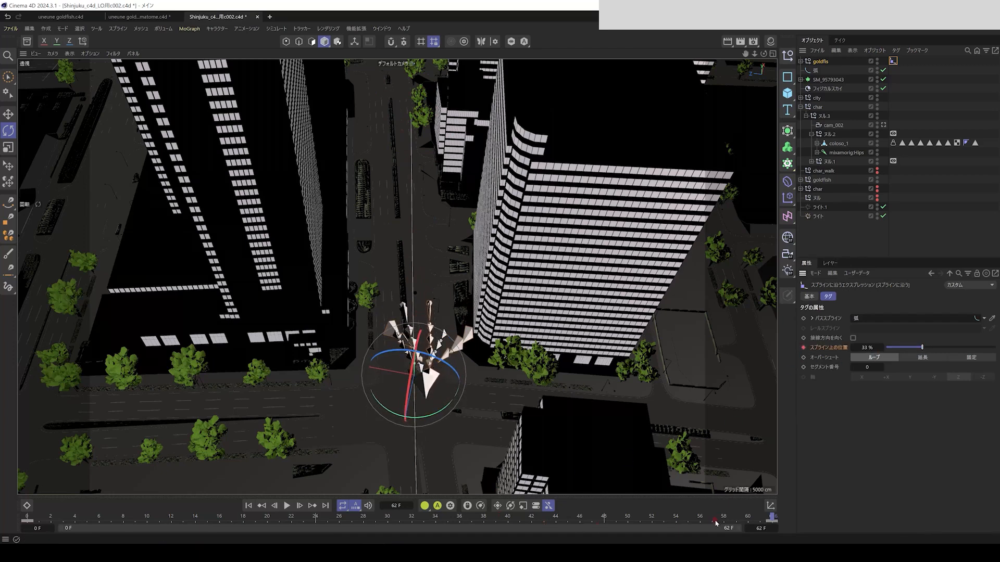
Cut the selected goldfis keyframes at frame 0 and scrub through the timeline to check the motion.
left_click_drag(11, 520, 32, 522)
right_click(27, 523)
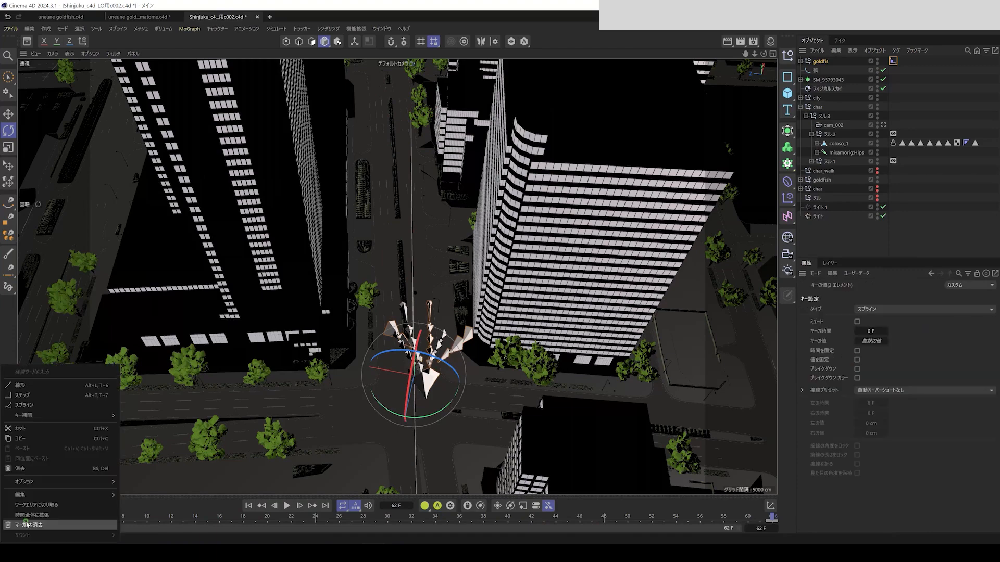
left_click(26, 429)
left_click(756, 520)
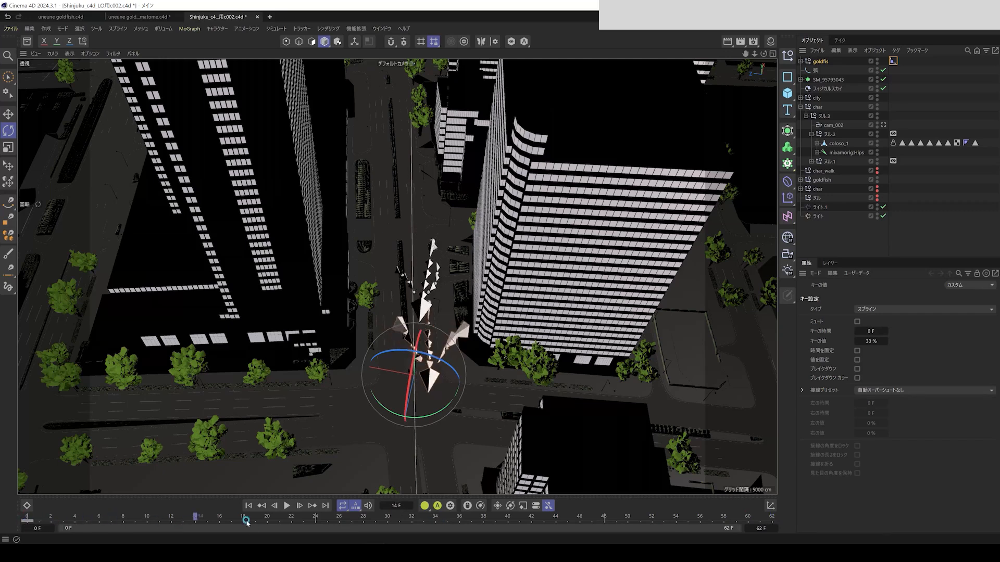
Advance goldfis farther along the arc at frame 62 and keyframe its spline position.
left_click(893, 62)
left_click_drag(922, 348, 948, 353)
left_click(804, 348)
Select and hide the old placeholder goldfish, and look through cam_002.
left_click(419, 364)
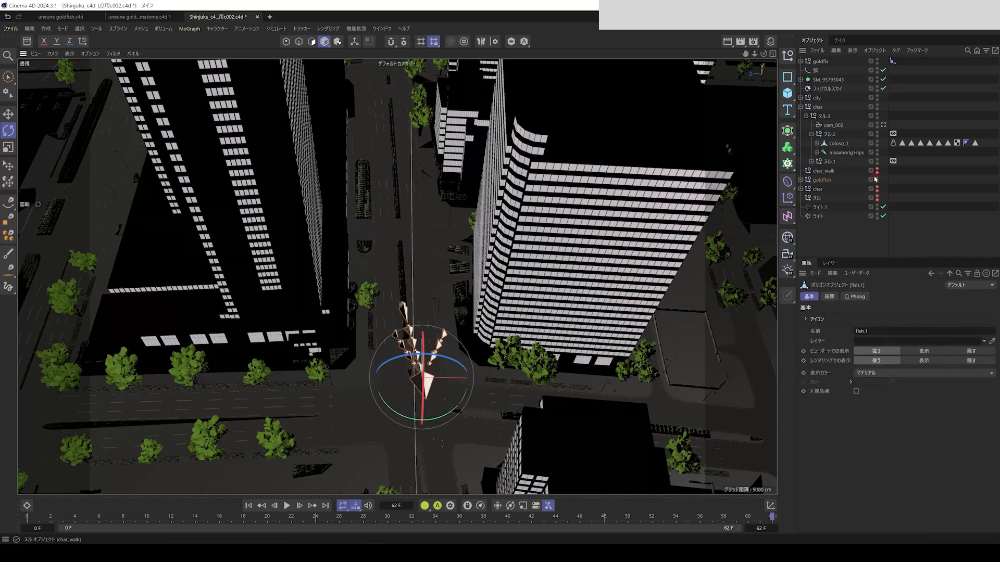
left_click(53, 53)
mouse_move(65, 92)
left_click(141, 98)
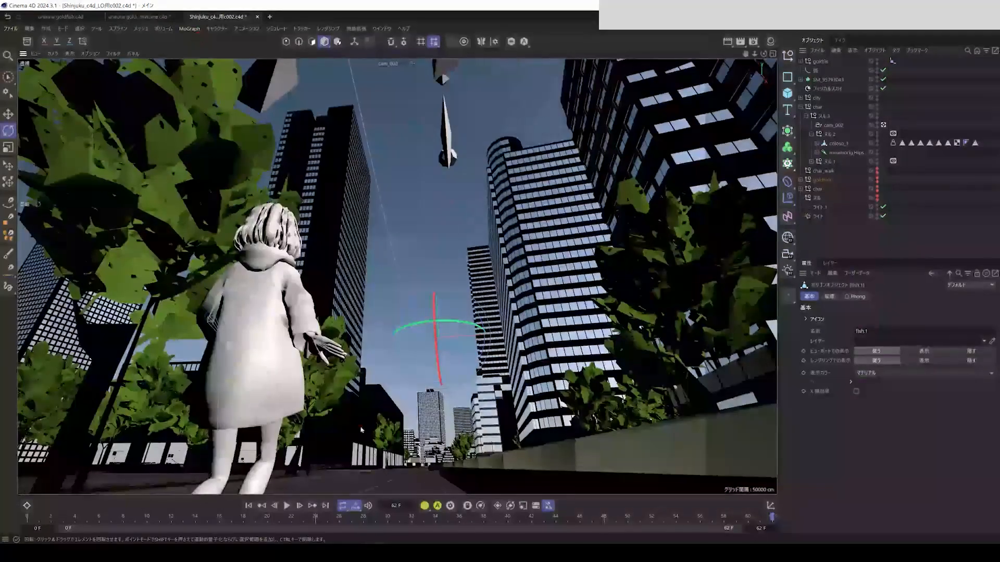
Play the shot to check the motion and set goldfis's spline position to 50 % at frame 62.
left_click_drag(762, 519, 23, 504)
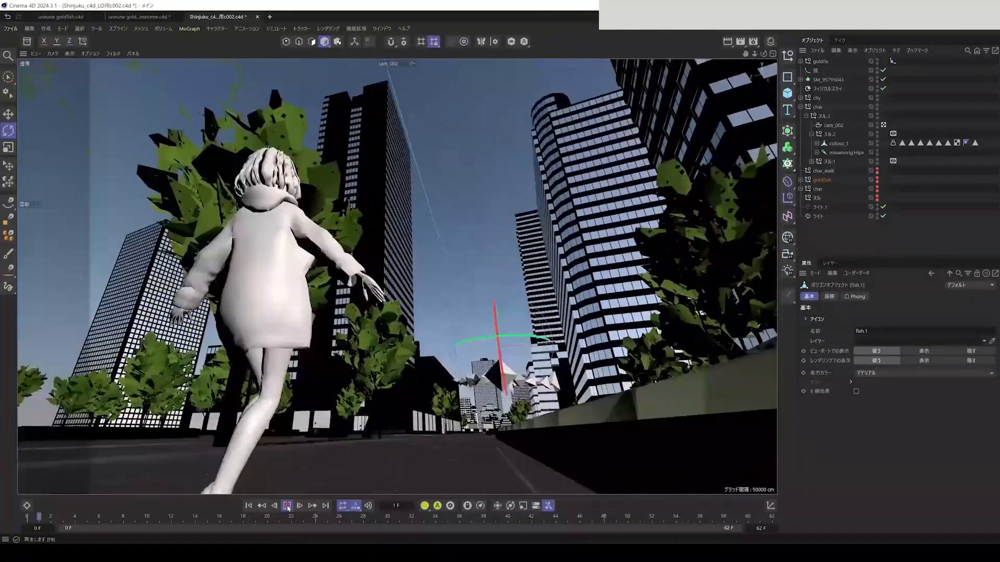
left_click(287, 505)
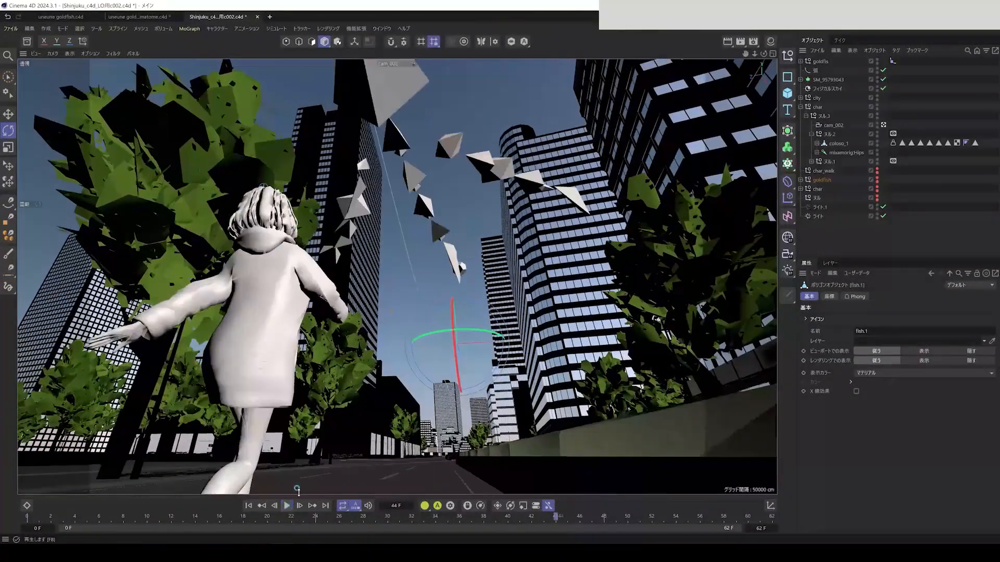
left_click(893, 62)
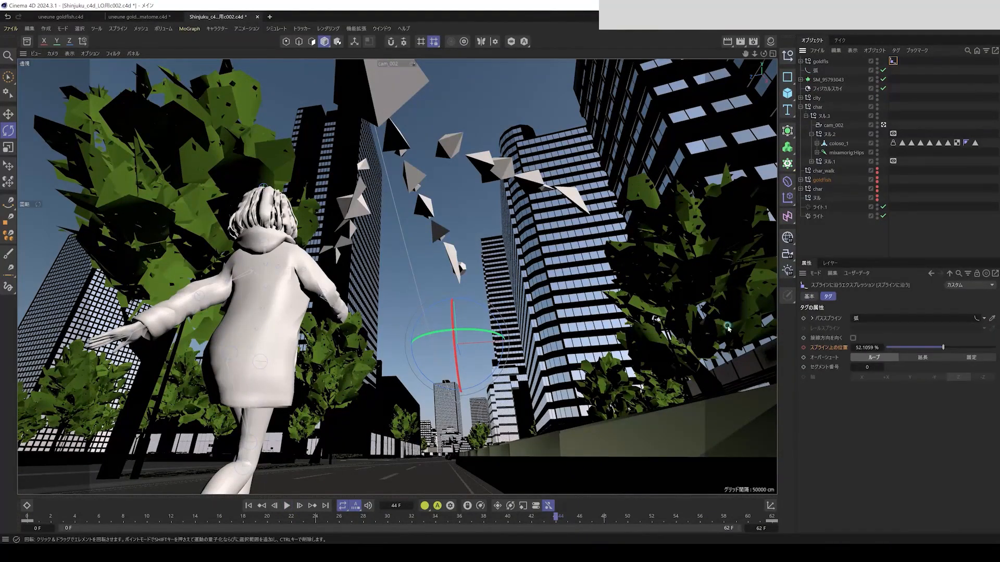
left_click_drag(728, 520, 787, 521)
left_click_drag(948, 350, 935, 348)
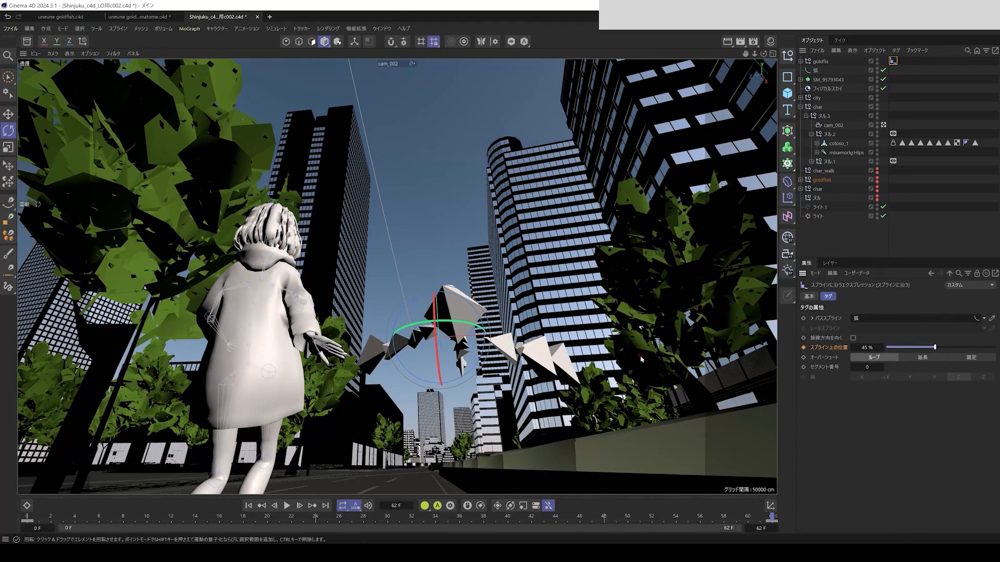
left_click_drag(941, 348, 942, 348)
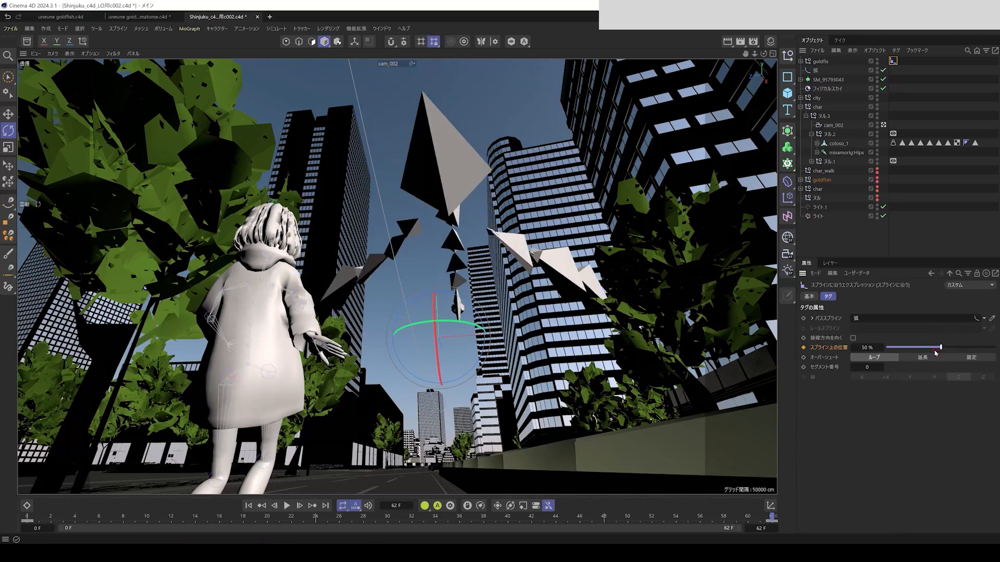
Set goldfis's spline position to 40 % at frame 0 and keyframe it.
key("e")
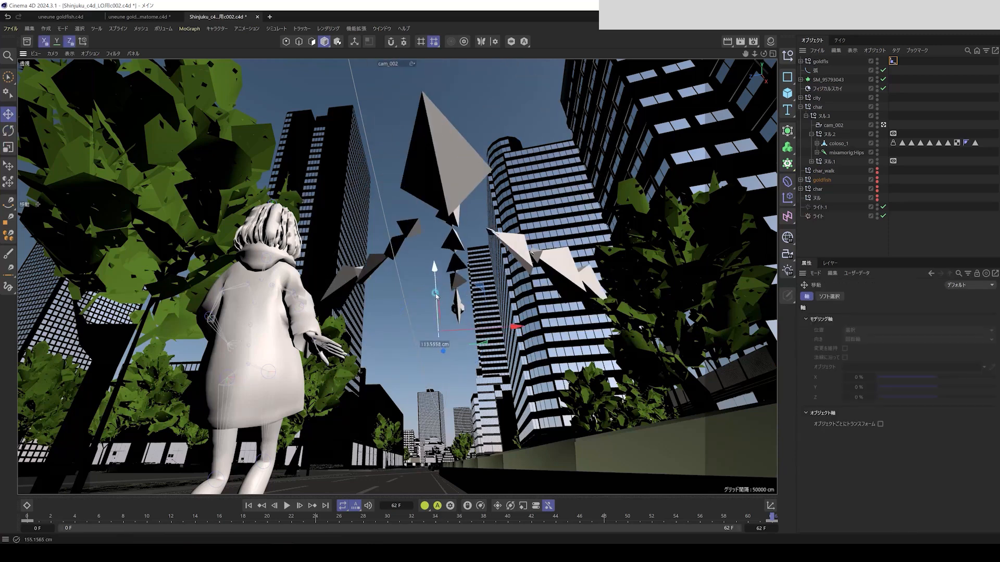
left_click(890, 60)
left_click_drag(773, 519, 26, 519)
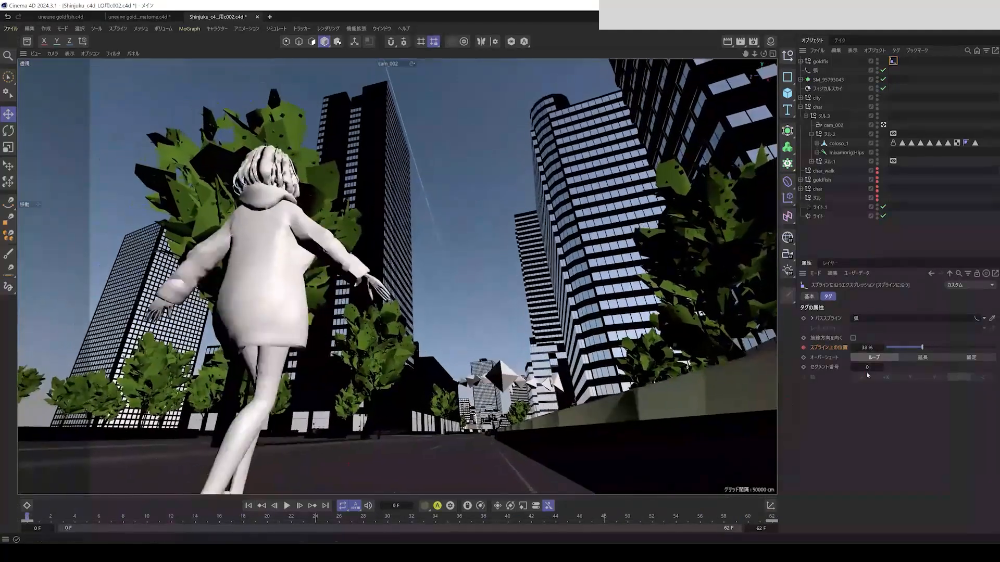
left_click_drag(887, 348, 894, 351)
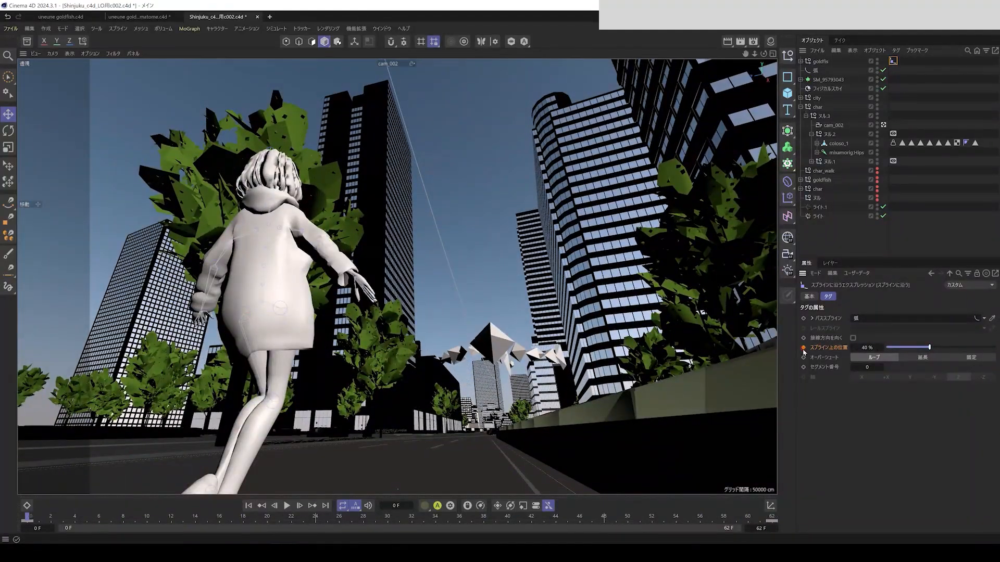
Reposition the arc spline above the street while viewing the city through the default camera.
left_click(814, 70)
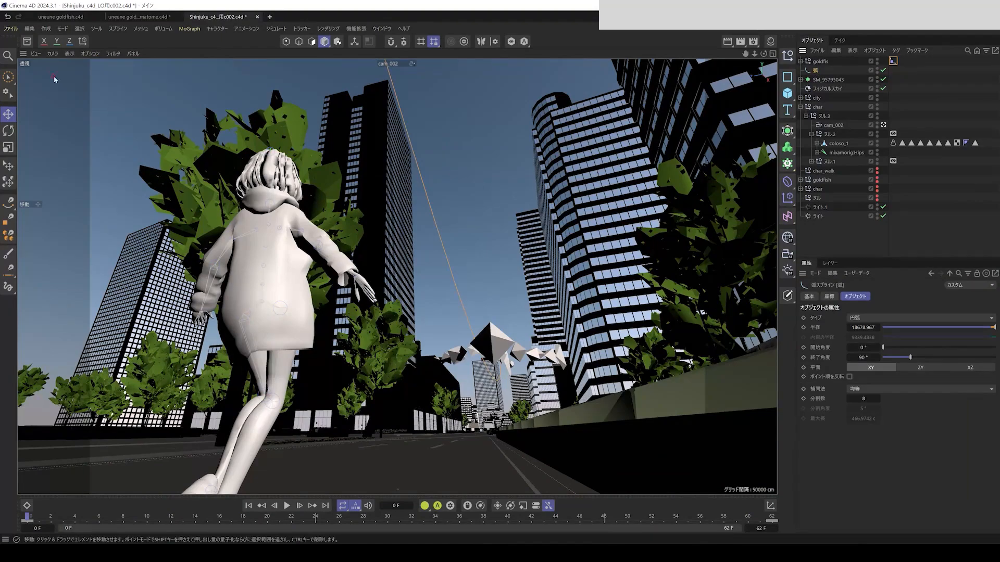
left_click(52, 53)
left_click(63, 101)
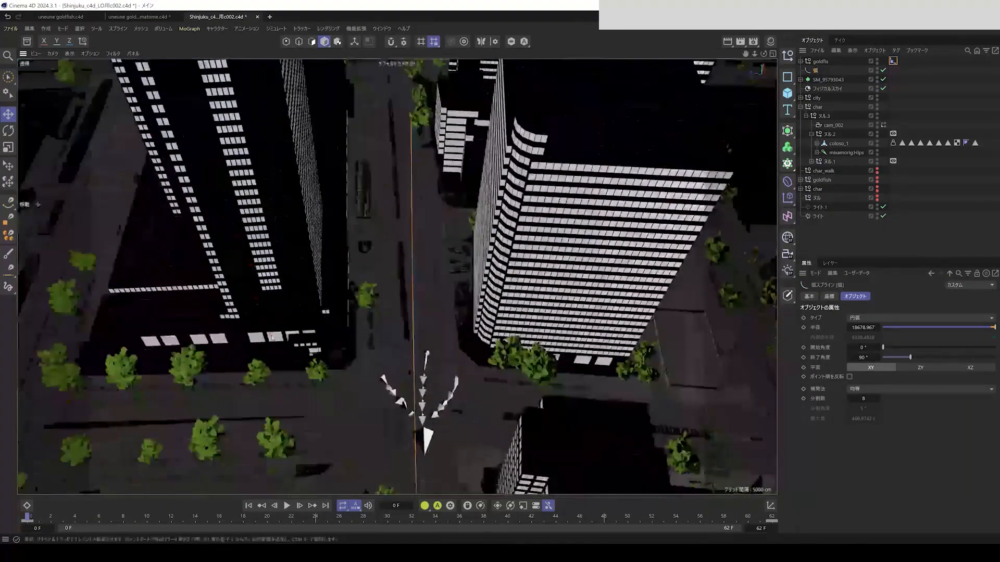
left_click_drag(257, 303, 172, 322, "alt")
left_click_drag(377, 157, 404, 132)
Load the Align to Spline tag into the F-curve timeline and make its spline position keys linear.
left_click(381, 28)
left_click(401, 228)
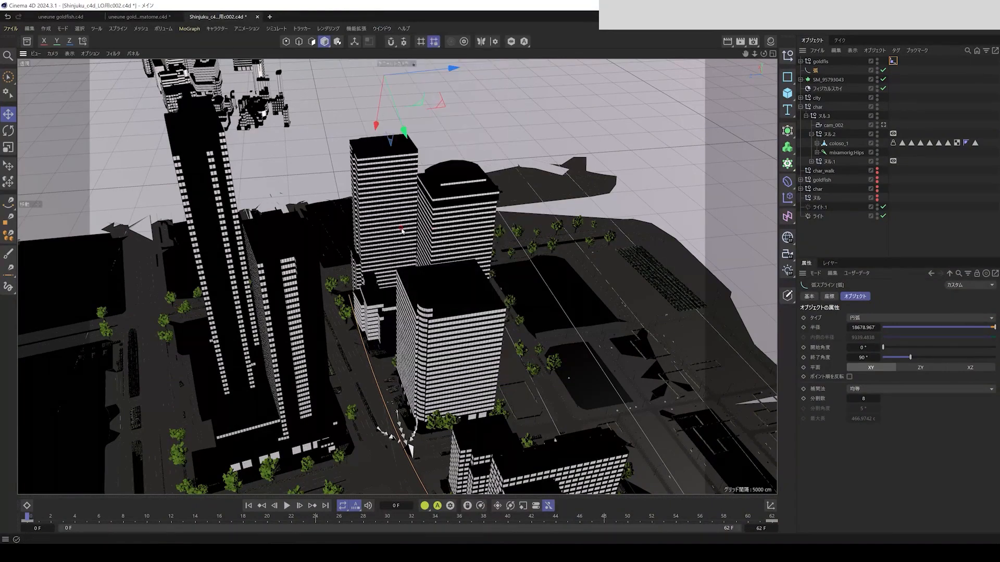
left_click(331, 279)
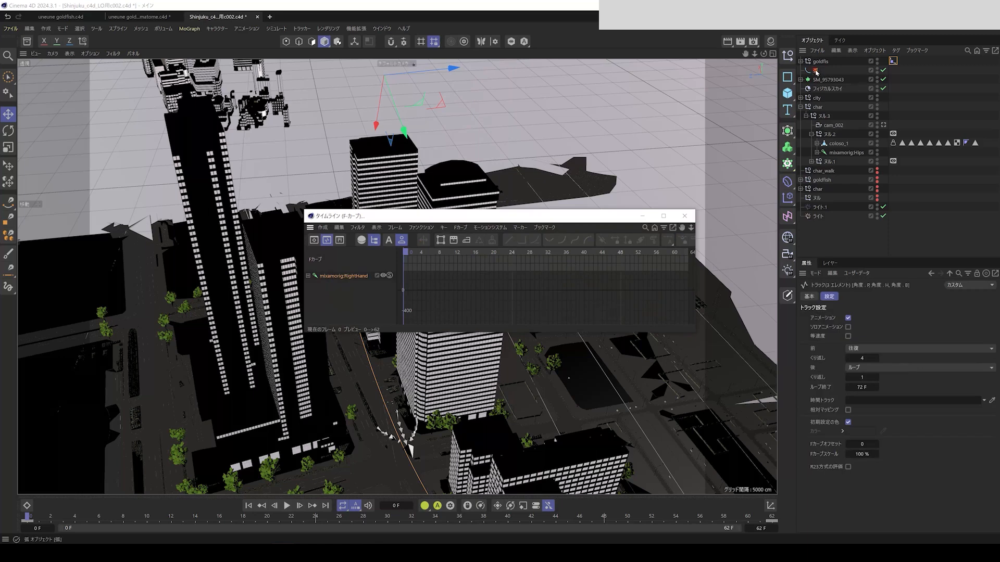
left_click_drag(893, 61, 328, 287)
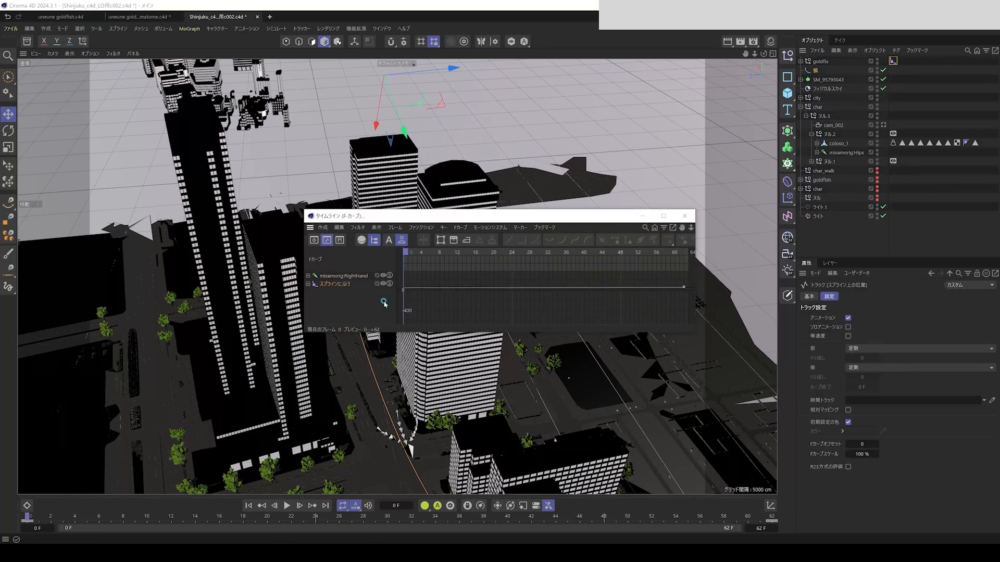
right_click(441, 302)
left_click(457, 179)
left_click(413, 322)
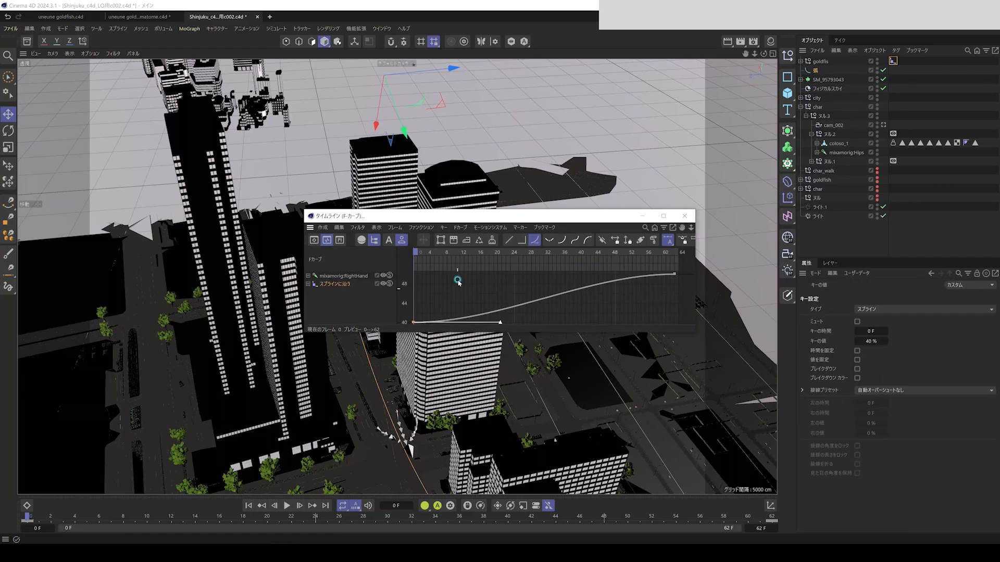
left_click(512, 241)
left_click(684, 215)
Look through cam_002 and play the shot to check the goldfish on the moved arc.
left_click(52, 54)
mouse_move(71, 94)
left_click(125, 96)
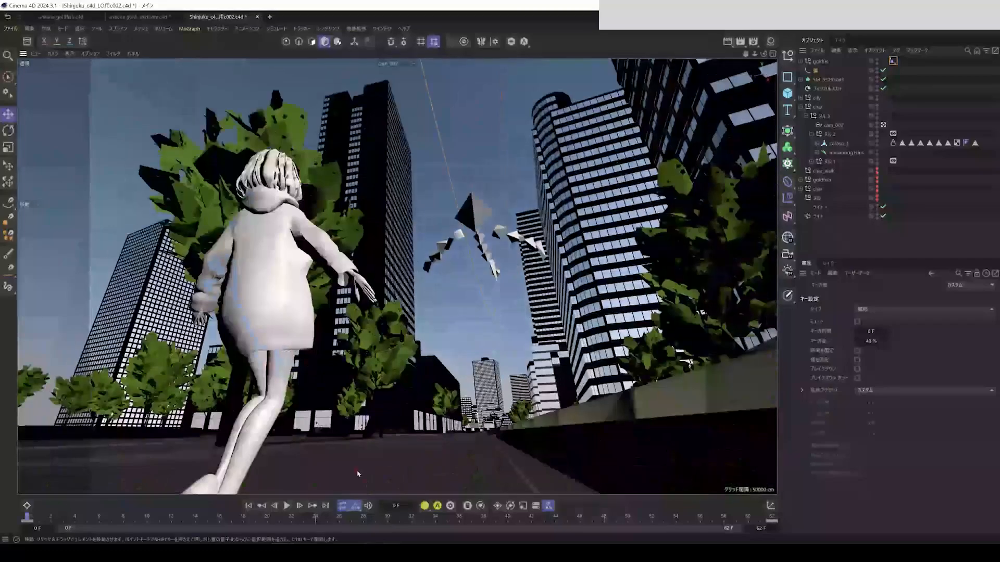
left_click(288, 506)
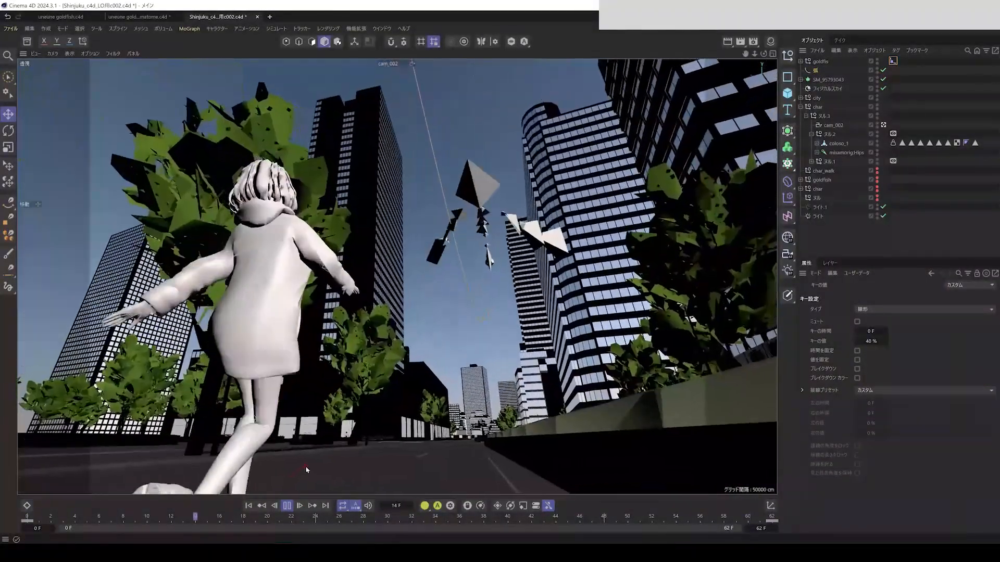
left_click(286, 506)
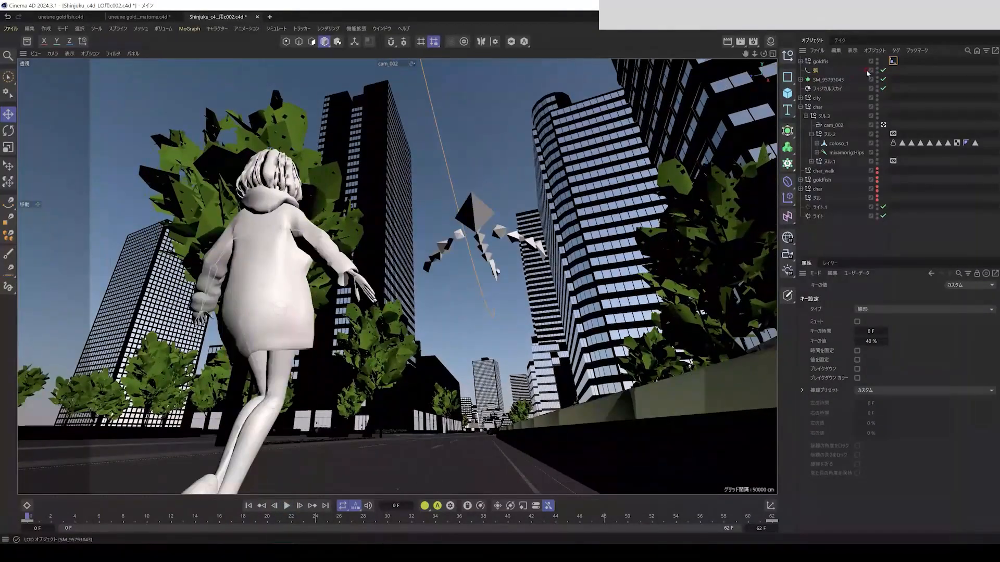
Keyframe goldfis's spline position at 20 % on frame 0.
left_click(893, 61)
left_click_drag(929, 347, 908, 350)
left_click(803, 347)
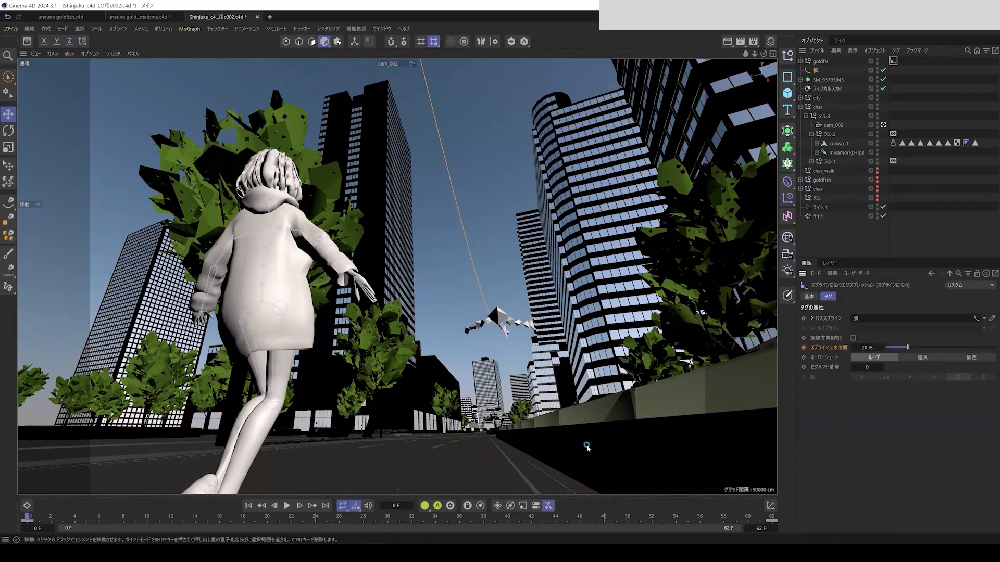
Check the spline position curve in the F-curve timeline and play the shot through cam_002.
left_click(381, 28)
left_click(401, 225)
right_click(456, 304)
left_click(451, 265)
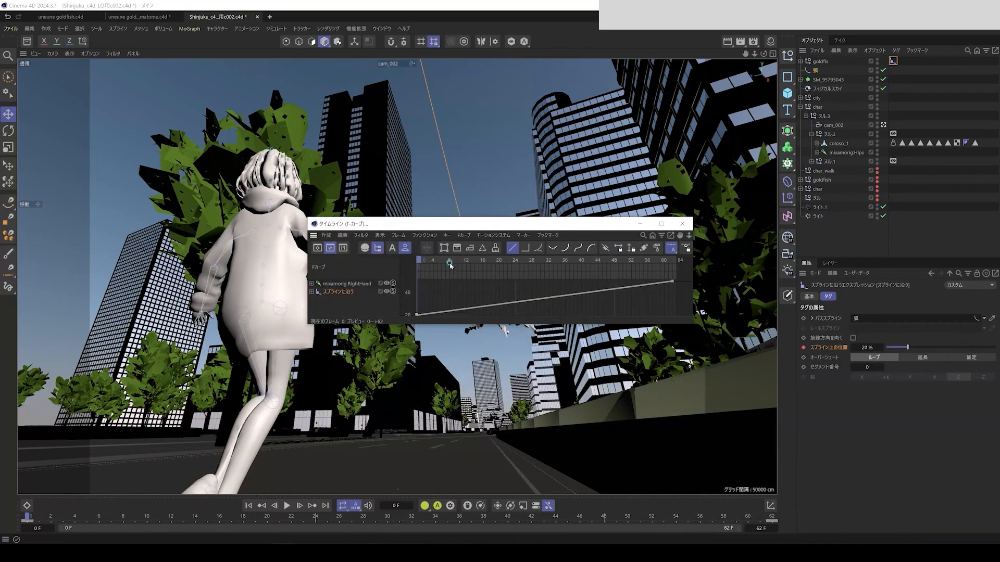
left_click(682, 224)
left_click(286, 508)
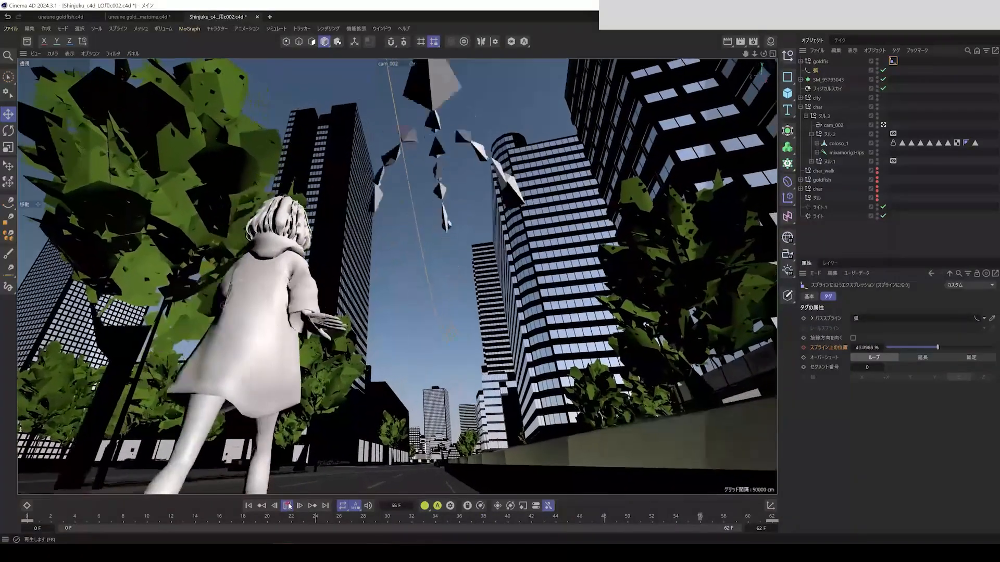
left_click(289, 508)
Keyframe goldfis's spline position at 41 % on frame 62, play the result, and save the scene.
left_click_drag(762, 520, 773, 518)
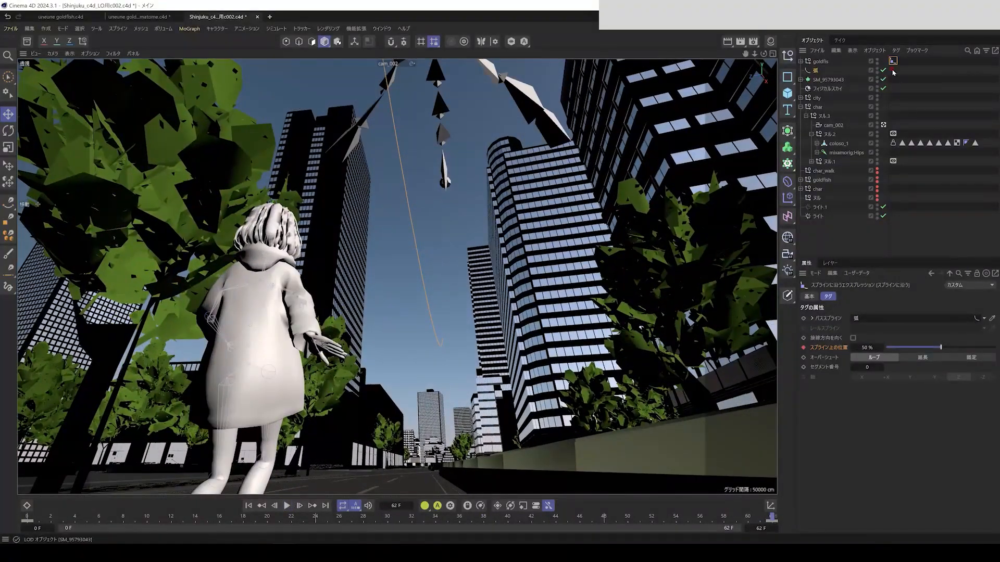
left_click_drag(939, 348, 931, 348)
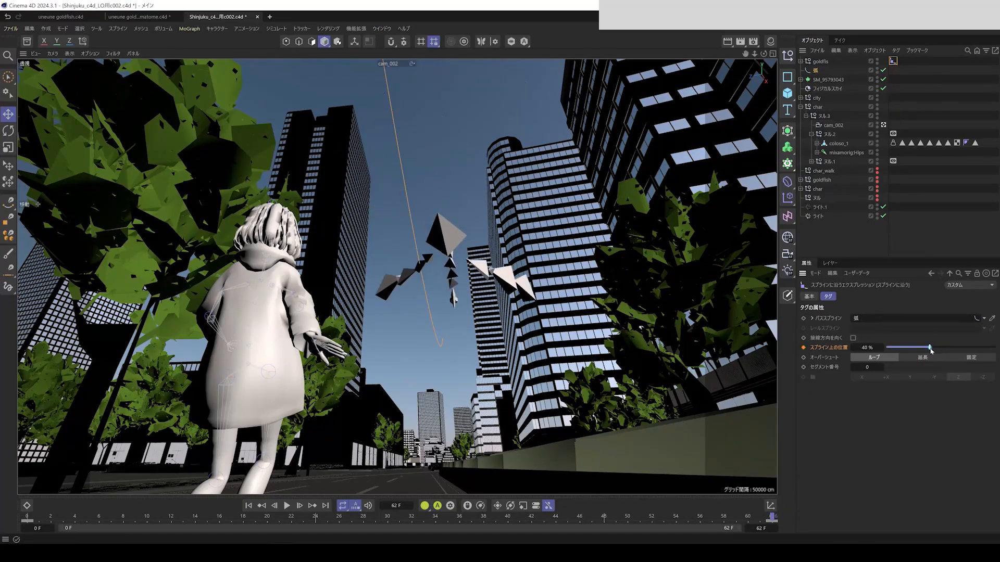
left_click(803, 347)
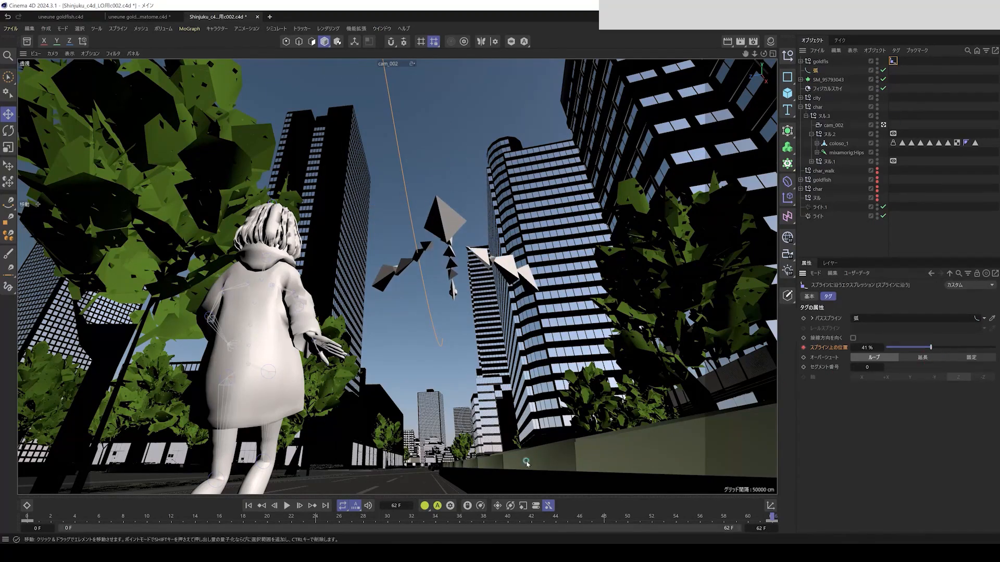
left_click(286, 506)
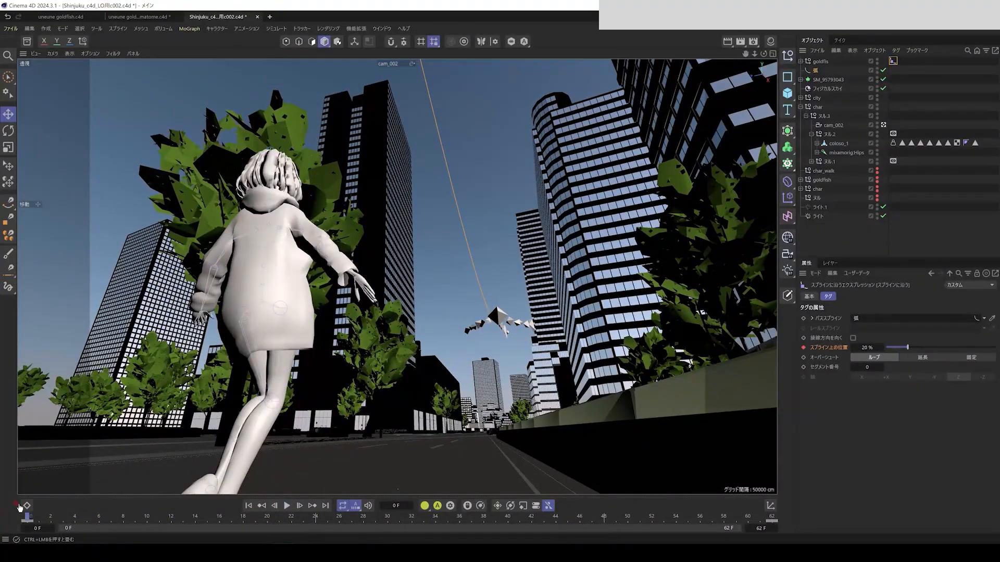
key("ctrl+s")
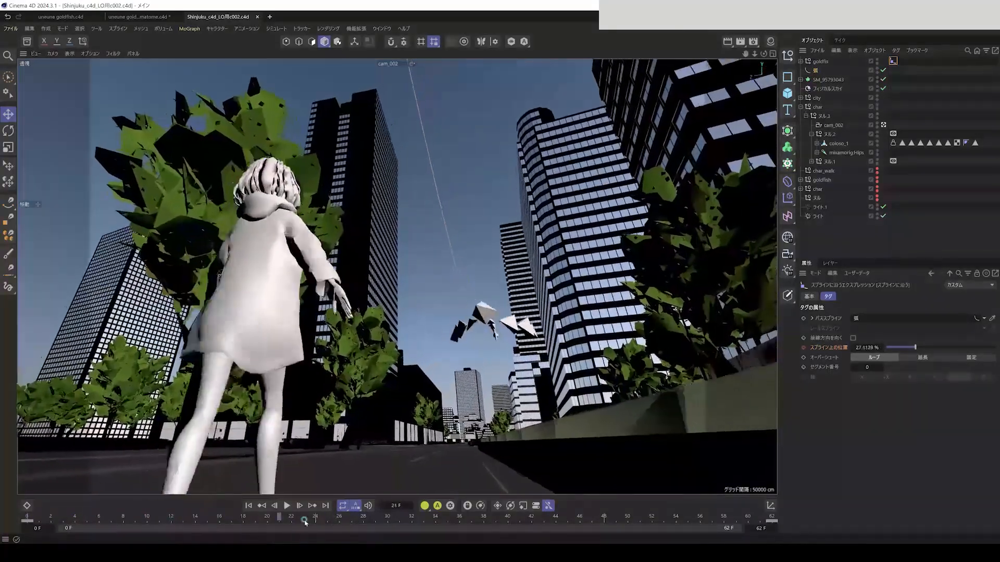
Scrub through the timeline to review the character and goldfish motion, ending at frame 0.
left_click_drag(399, 517, 147, 506)
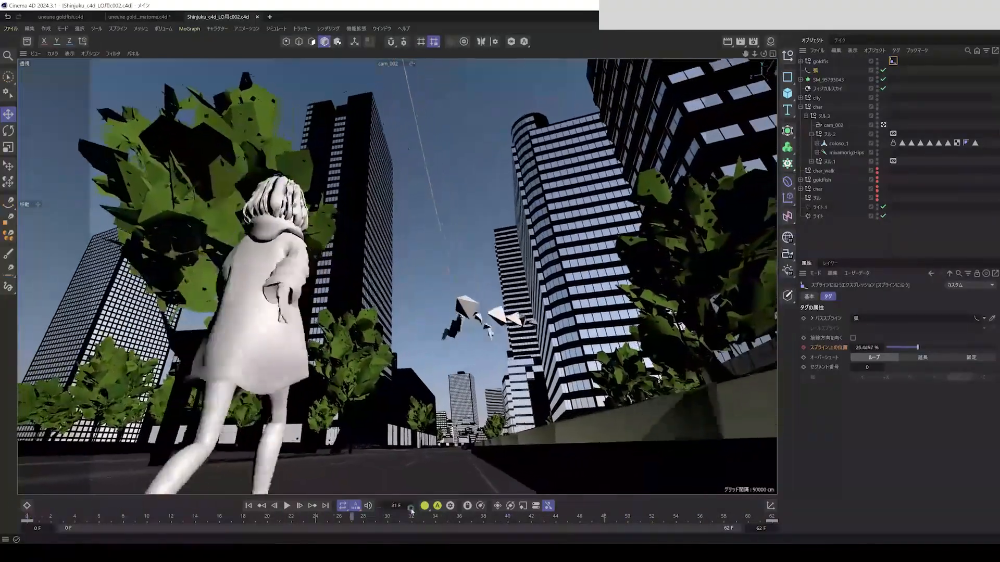
left_click_drag(411, 510, 160, 500)
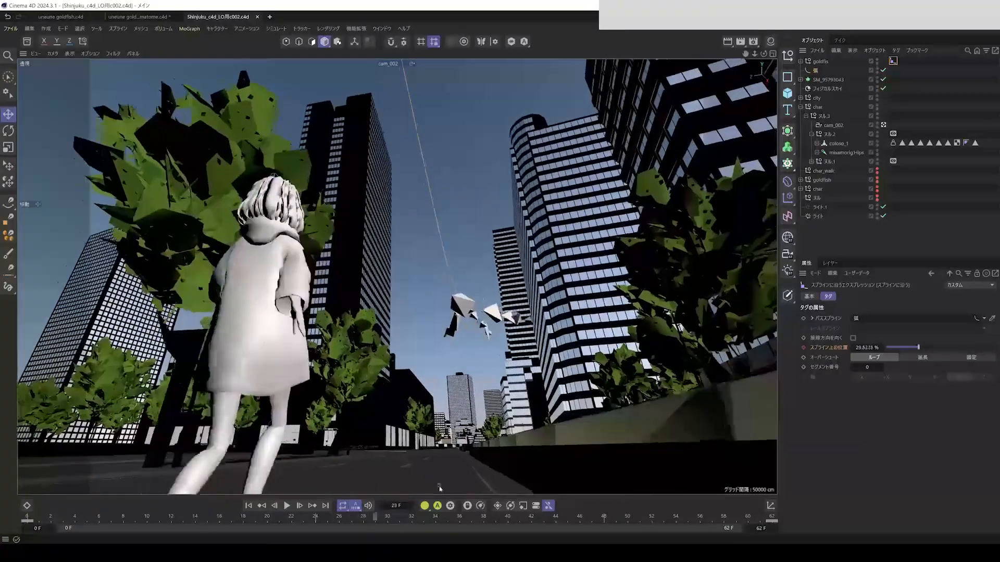
left_click_drag(440, 489, 28, 493)
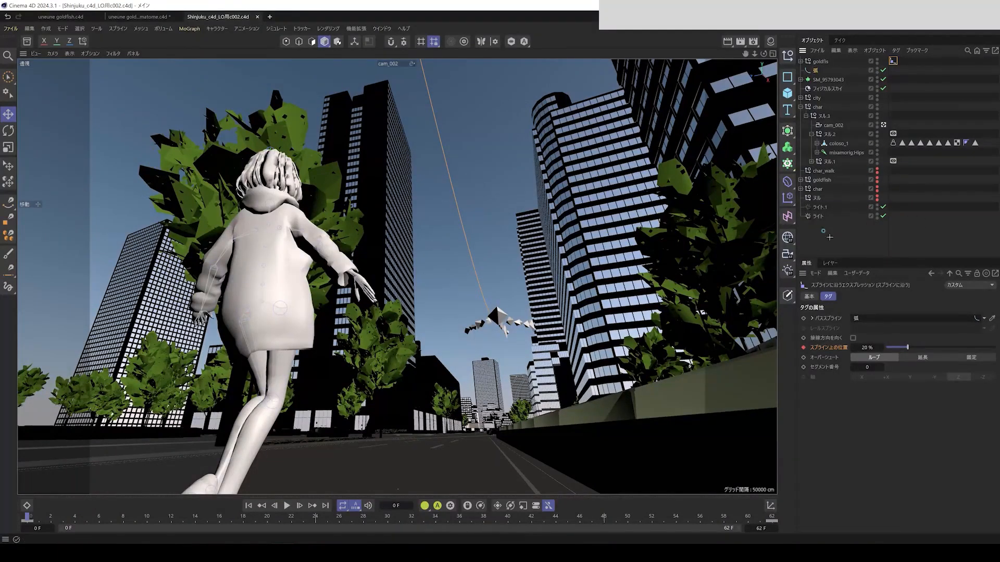
Add a new camera named kakidashi and look through it.
left_click(788, 254)
double_click(818, 62)
type("kakidashi")
key("Return")
left_click(52, 53)
mouse_move(78, 95)
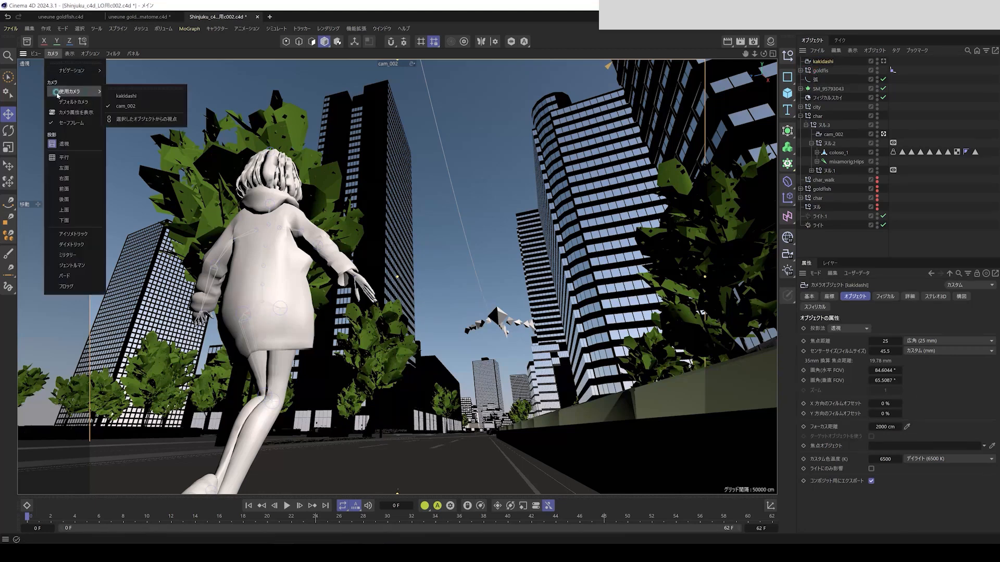
left_click(130, 99)
Preview the motion through kakidashi from frame 0 and examine the character's parent null and camera in the hierarchy.
left_click(286, 506)
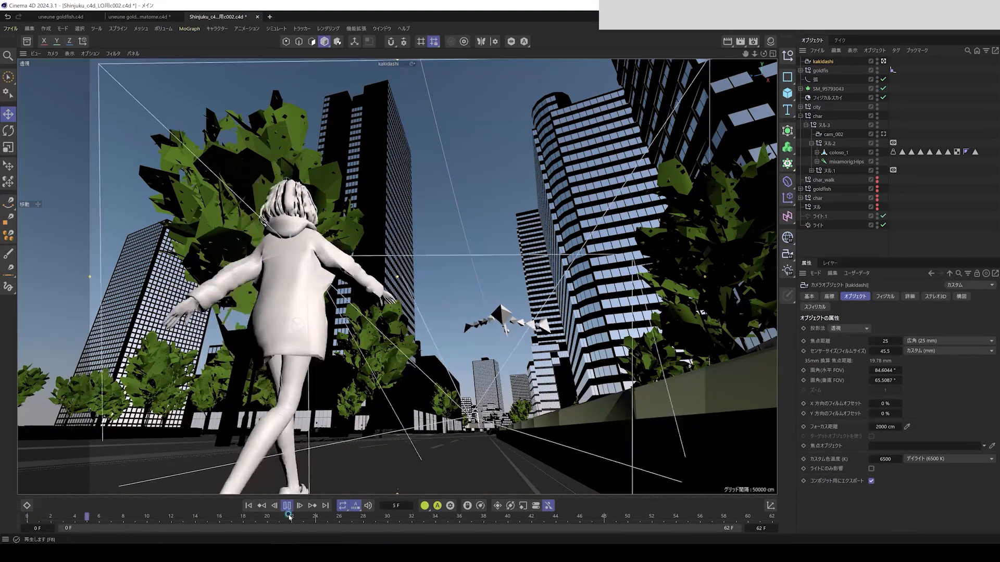
left_click(286, 506)
left_click_drag(264, 521, 27, 518)
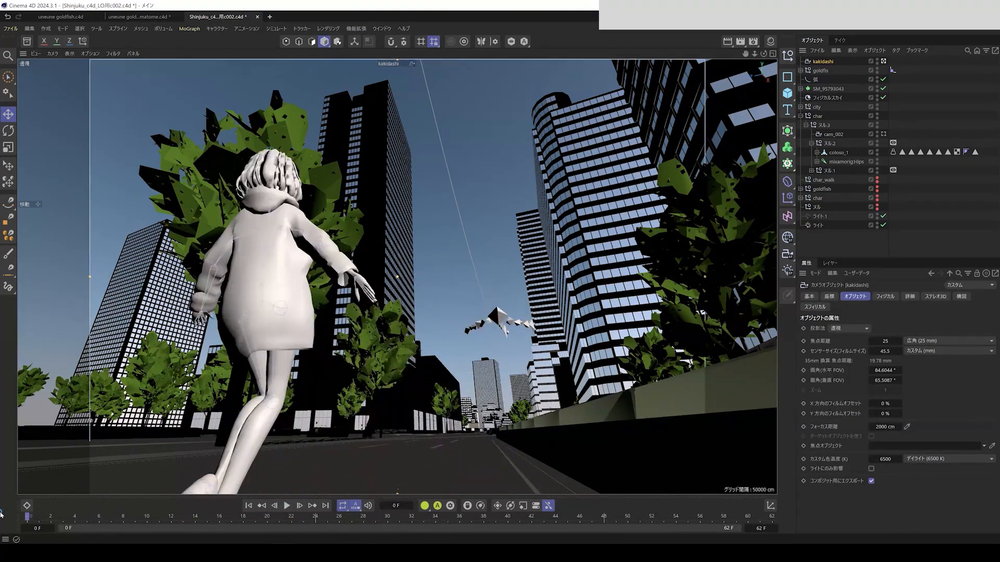
left_click(259, 275)
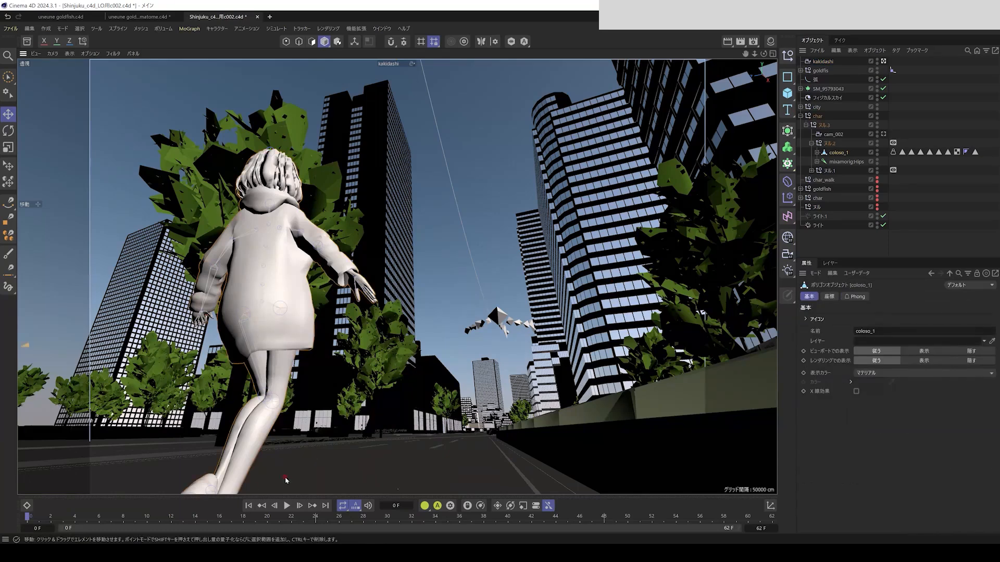
left_click(825, 126)
left_click(829, 136)
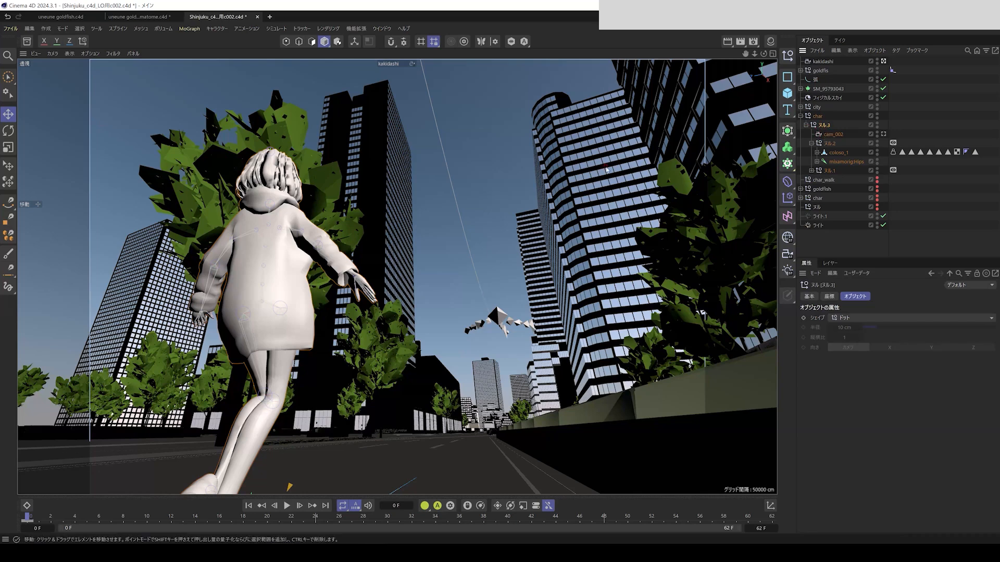
Delete the kakidashi camera and look through cam_002 instead.
left_click(815, 64)
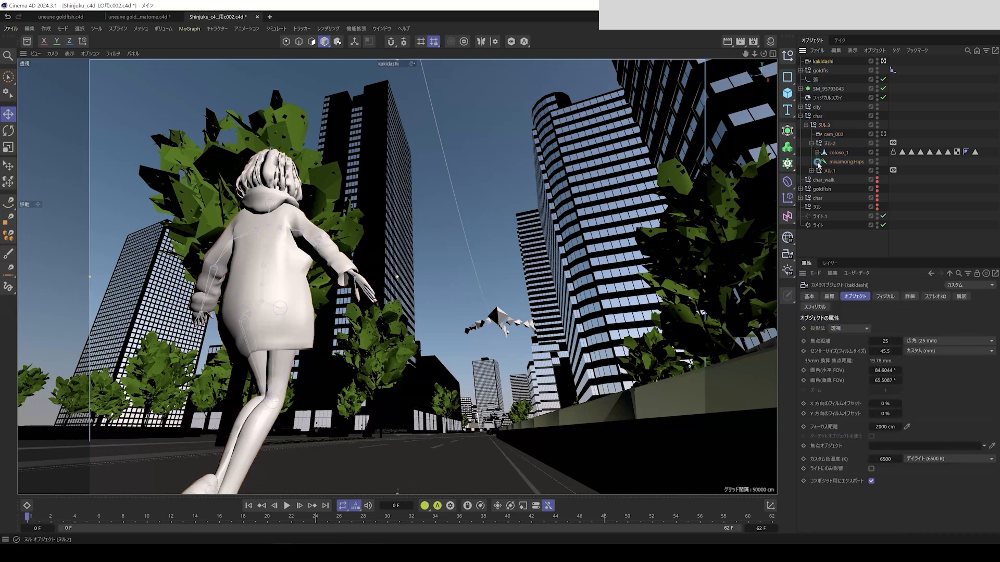
key("Delete")
left_click(53, 53)
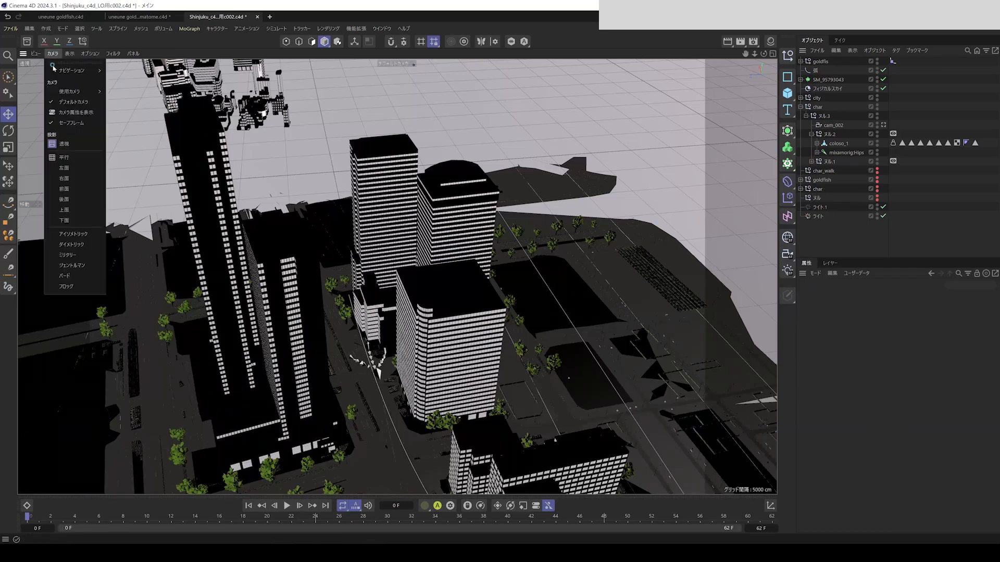
mouse_move(78, 91)
left_click(122, 96)
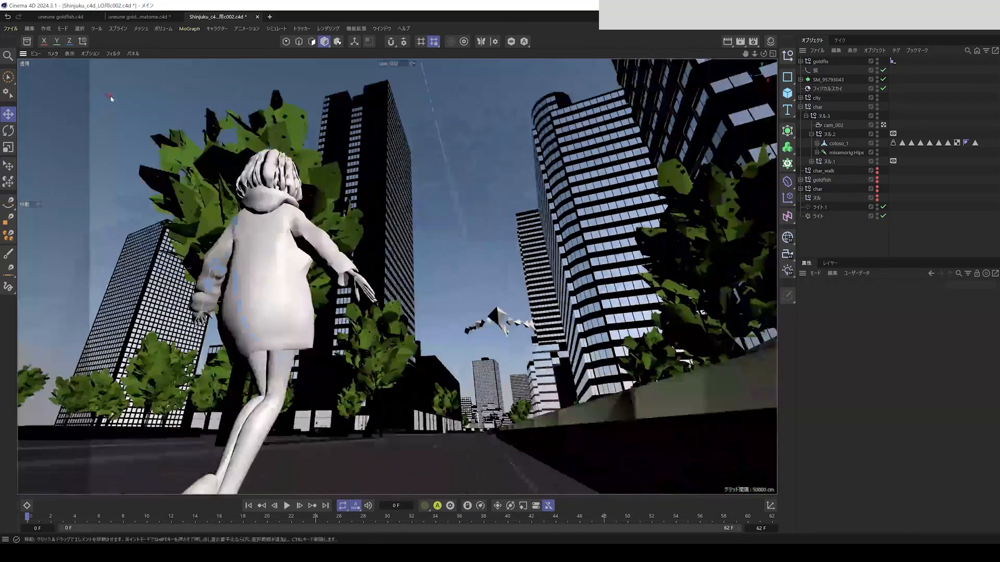
Examine the char group's ヌル.2, ヌル.1, hips joint and cam_002 in the hierarchy.
left_click(827, 136)
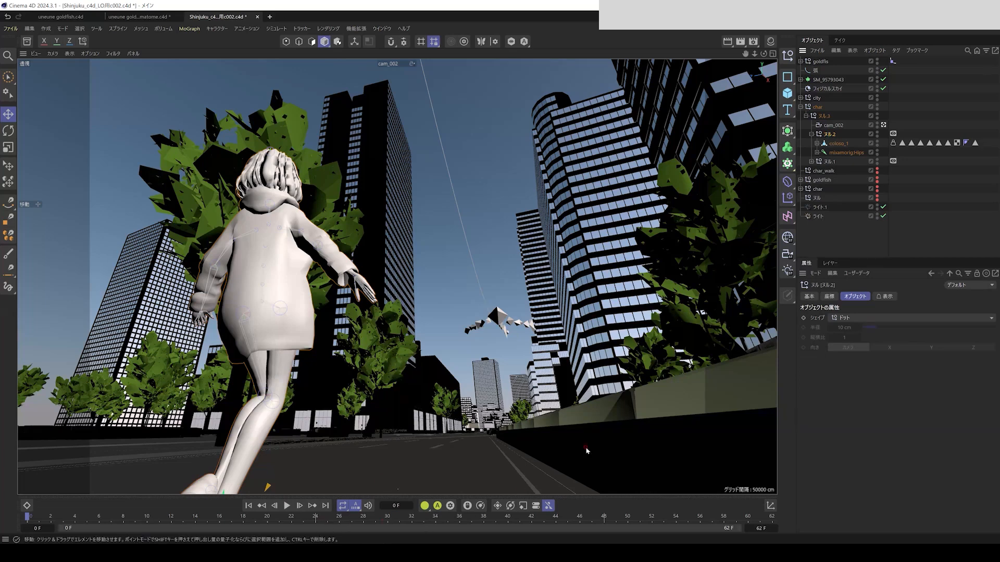
left_click(842, 228)
left_click(832, 154)
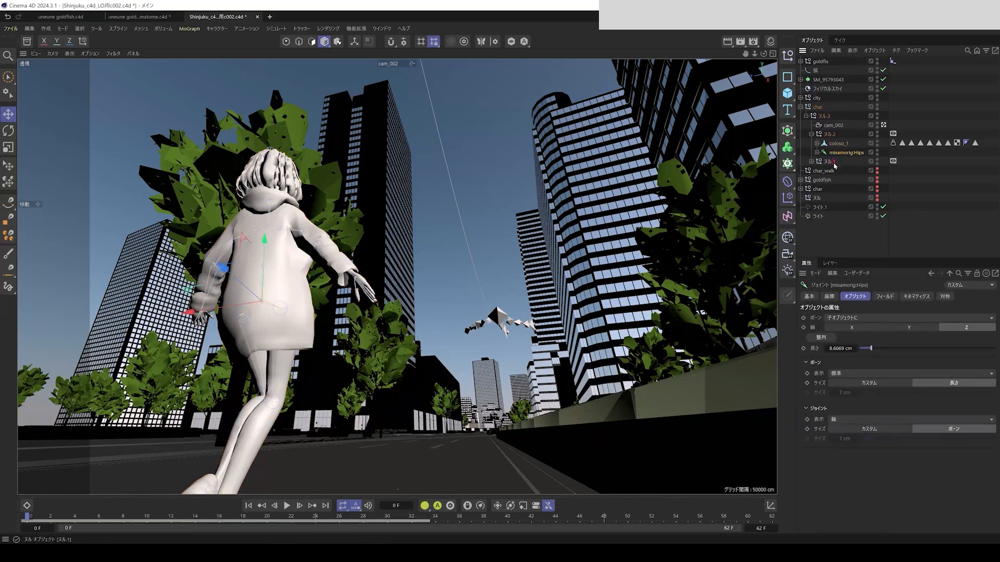
left_click(825, 162)
left_click(811, 162)
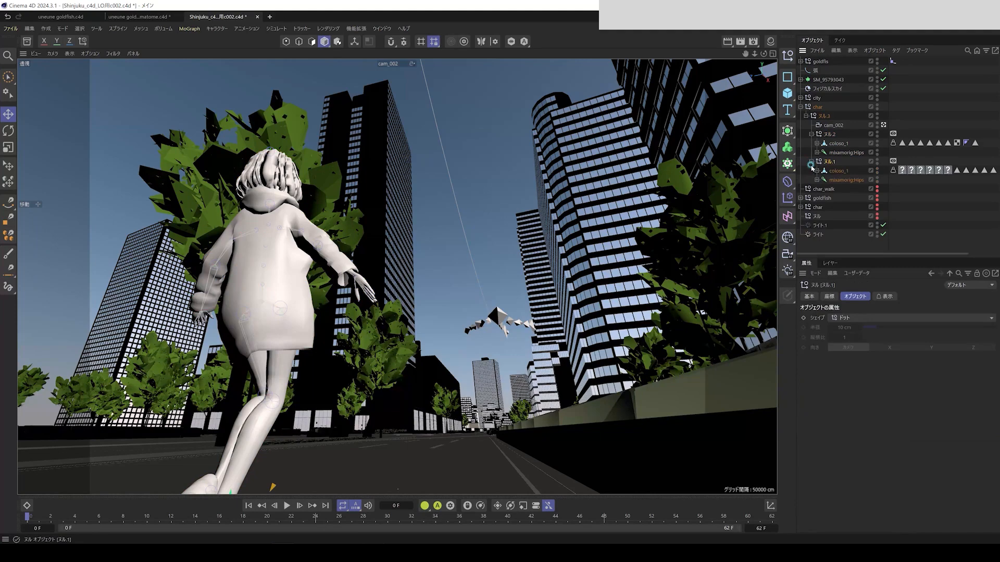
left_click(810, 162)
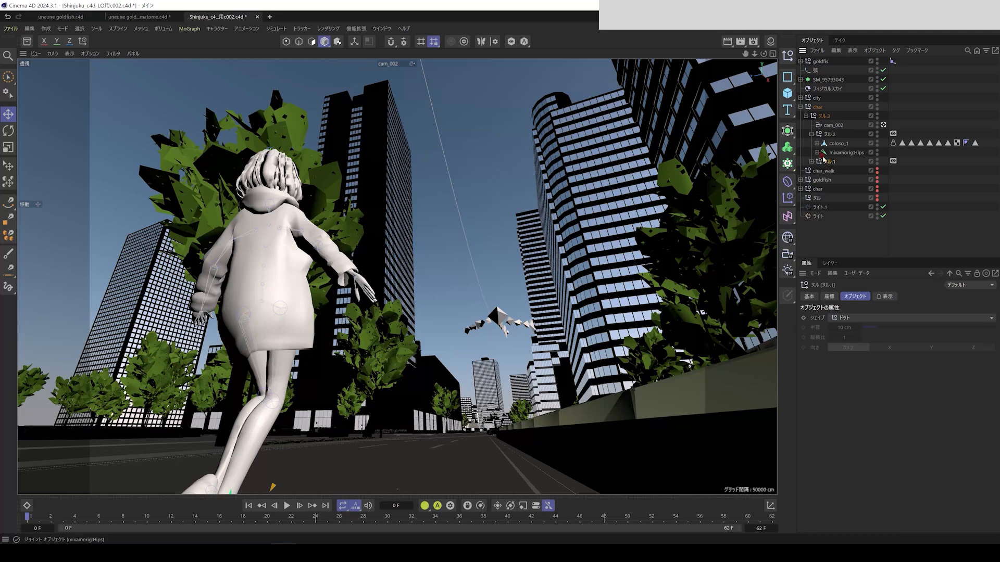
left_click(828, 137)
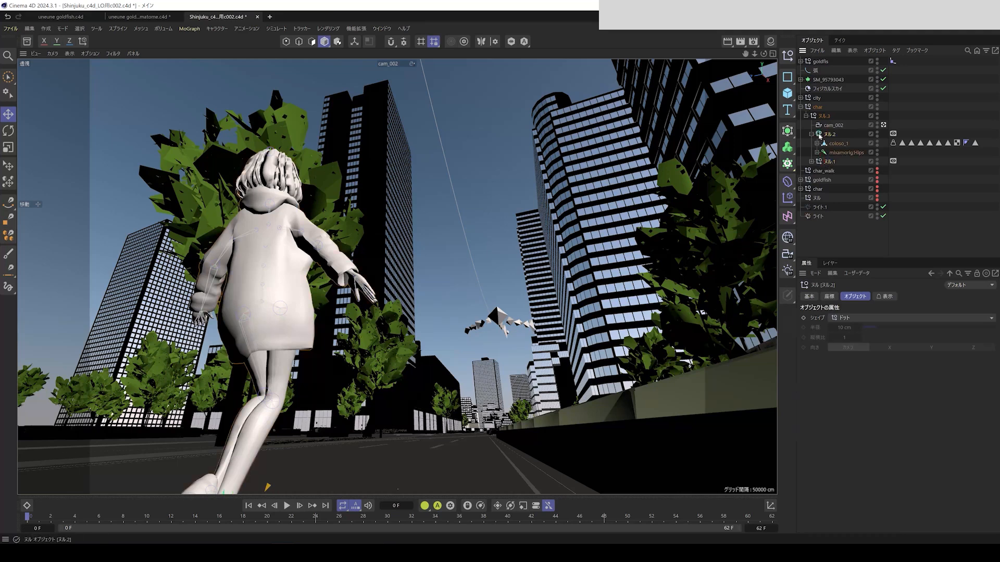
left_click(812, 135)
left_click(829, 125)
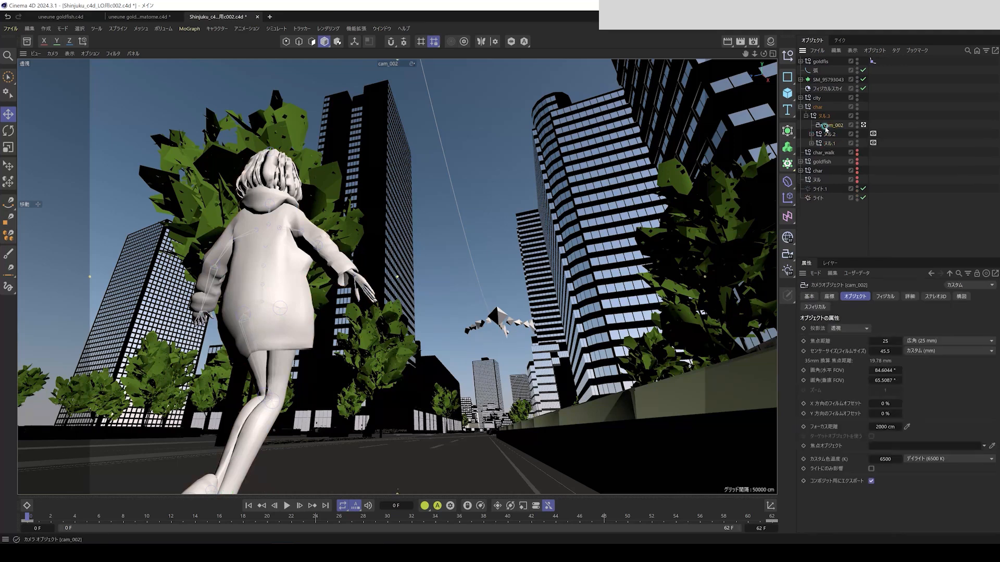
With ヌル.3 selected, extend the project's end to 73 F and its preview range to 72 F.
left_click(823, 117)
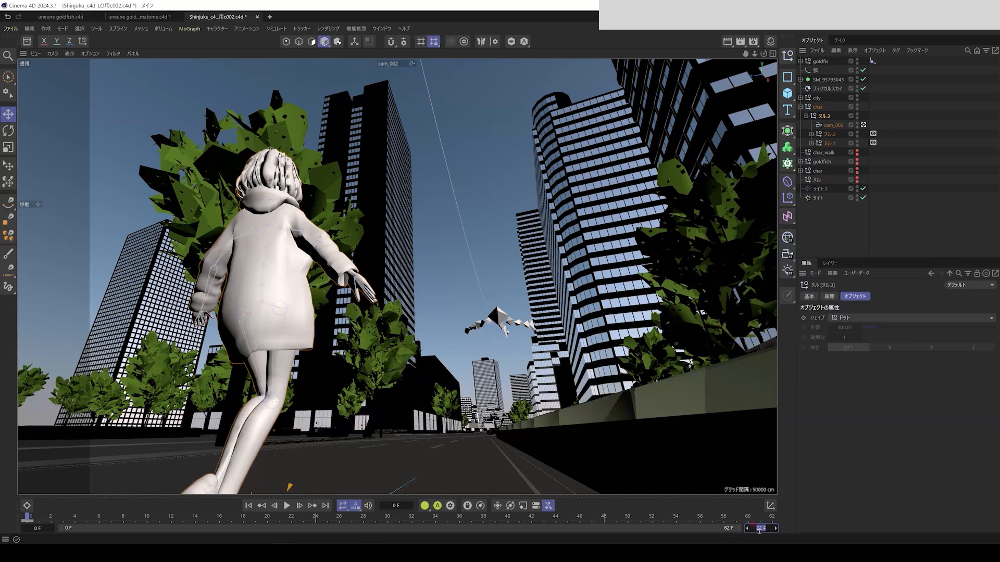
type("72")
key("Return")
Duplicate the char group and rename the copy char_kakidashi.
left_click(802, 108)
left_click(801, 107)
key("ctrl+v")
double_click(819, 62)
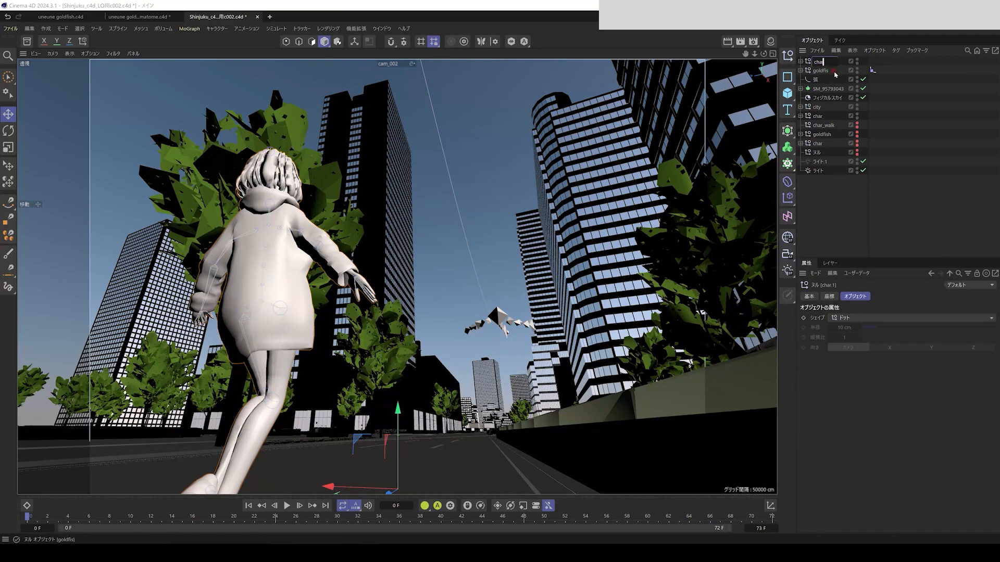
type("char_kakidashi")
key("Return")
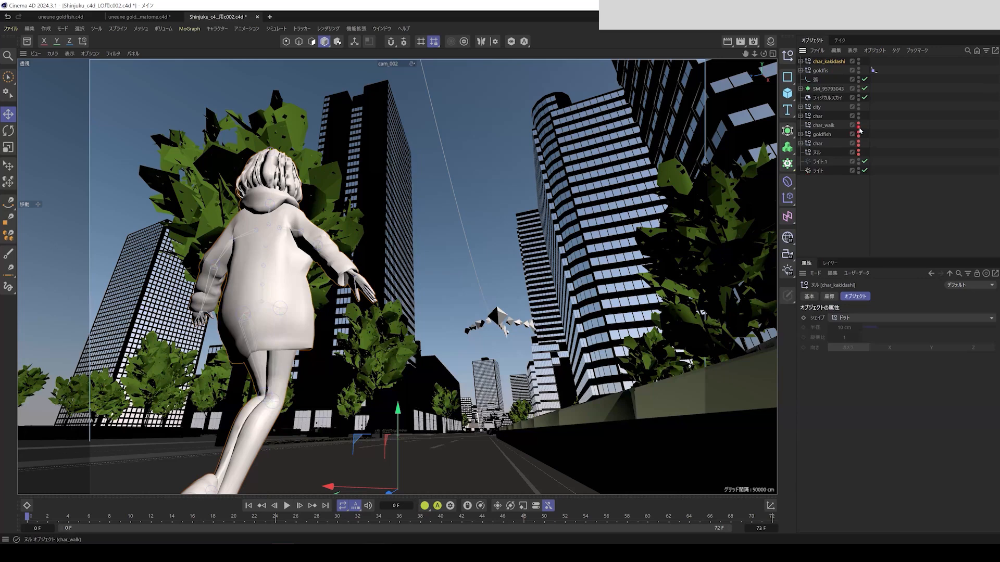
Remove the keyframes of char_kakidashi's ヌル.3 at frames 72 and 0, and play back the result.
left_click(801, 61)
left_click(828, 90)
left_click(824, 70)
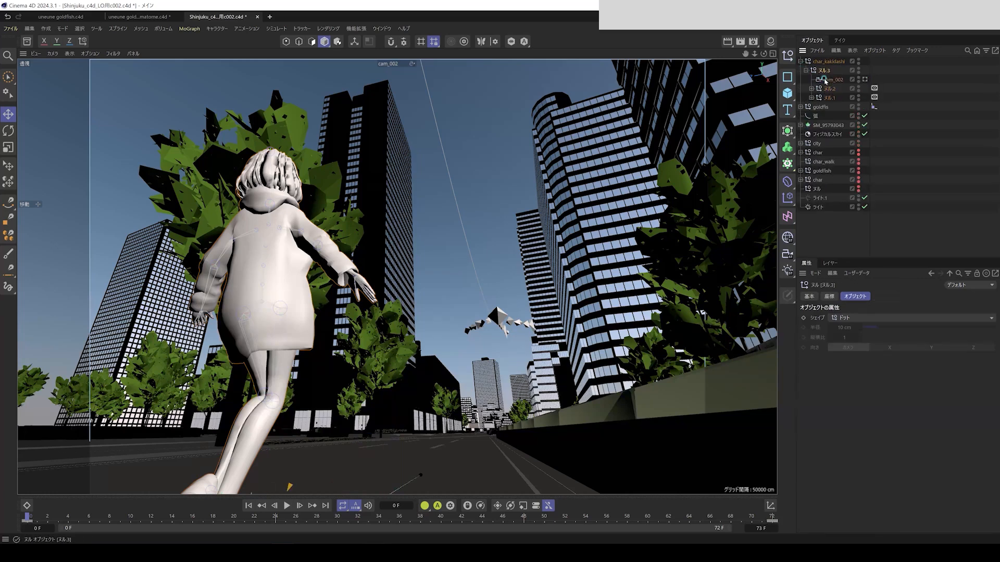
left_click_drag(755, 521, 774, 522)
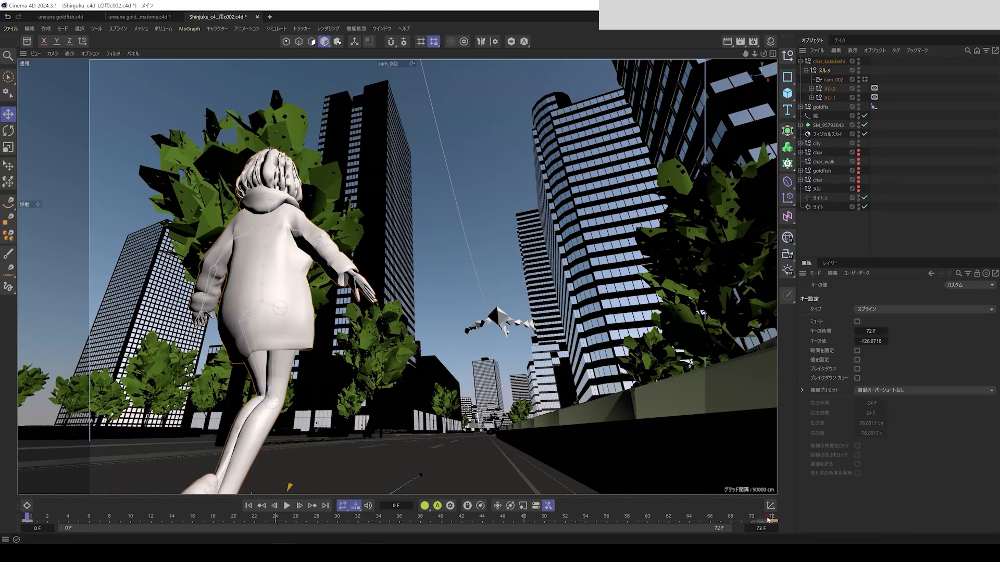
right_click(769, 521)
left_click(724, 430)
left_click(29, 521)
right_click(28, 521)
left_click(19, 433)
left_click(287, 506)
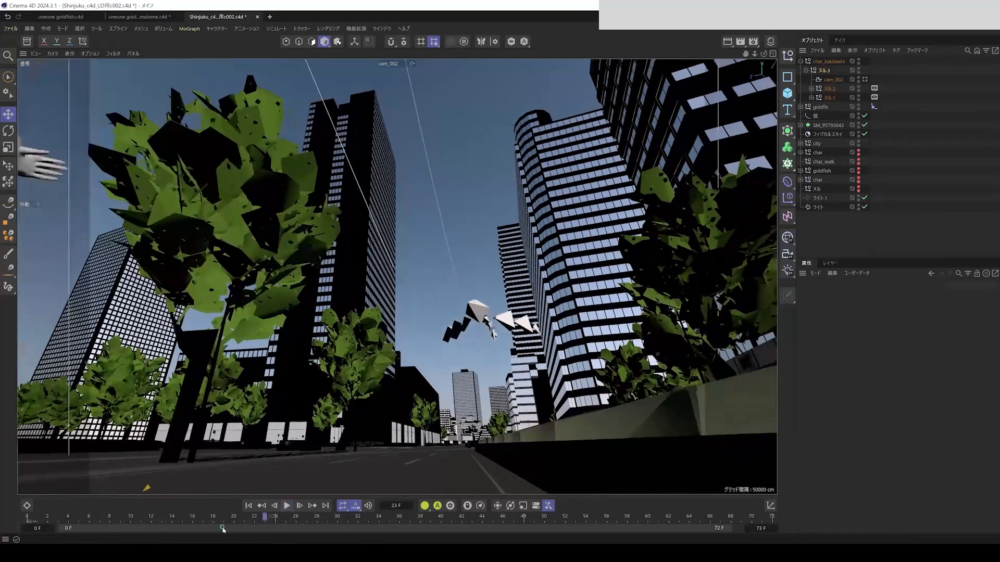
left_click(28, 517)
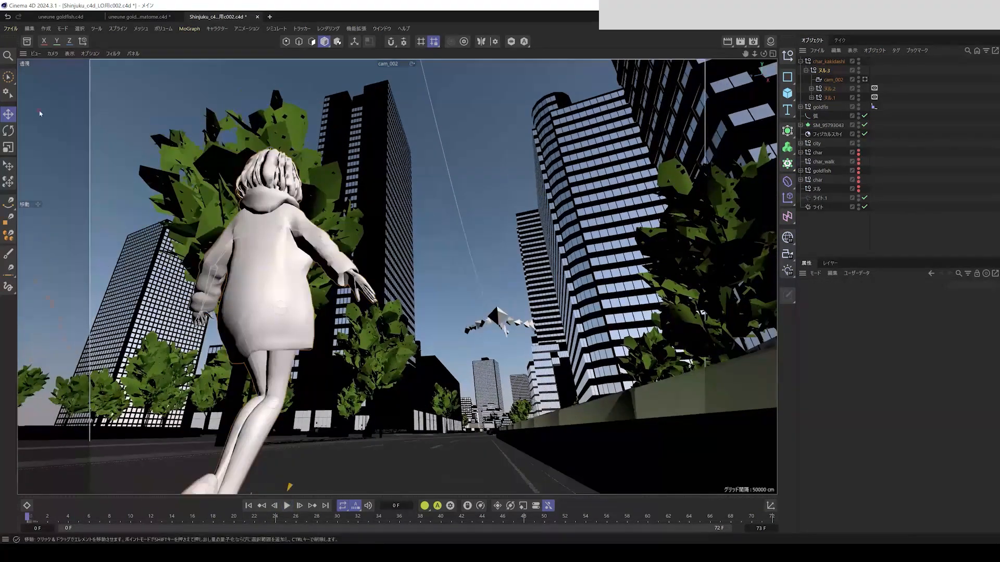
Look through char_kakidashi's cam_002, play the motion, and return to frame 0.
left_click(52, 55)
left_click(124, 99)
left_click(287, 508)
left_click(287, 506)
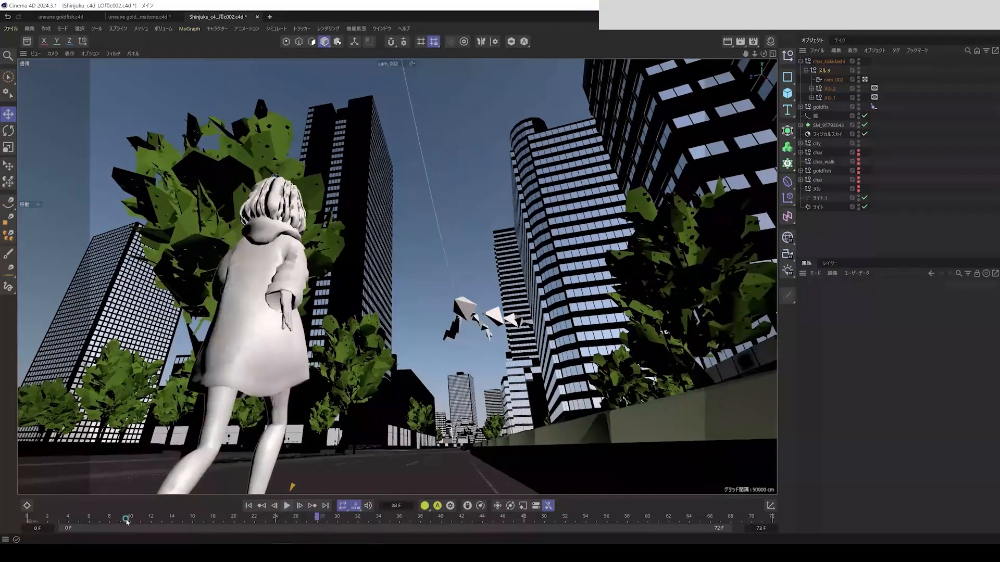
left_click(27, 517)
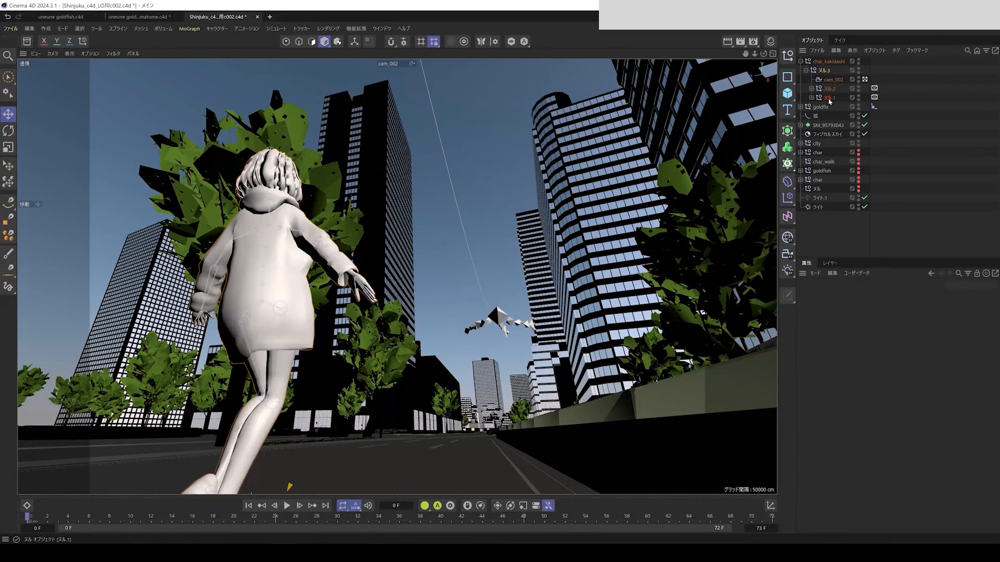
Delete ヌル.1 from char_kakidashi and scrub back to frame 0 with ヌル.2 selected.
left_click(829, 98)
key("Delete")
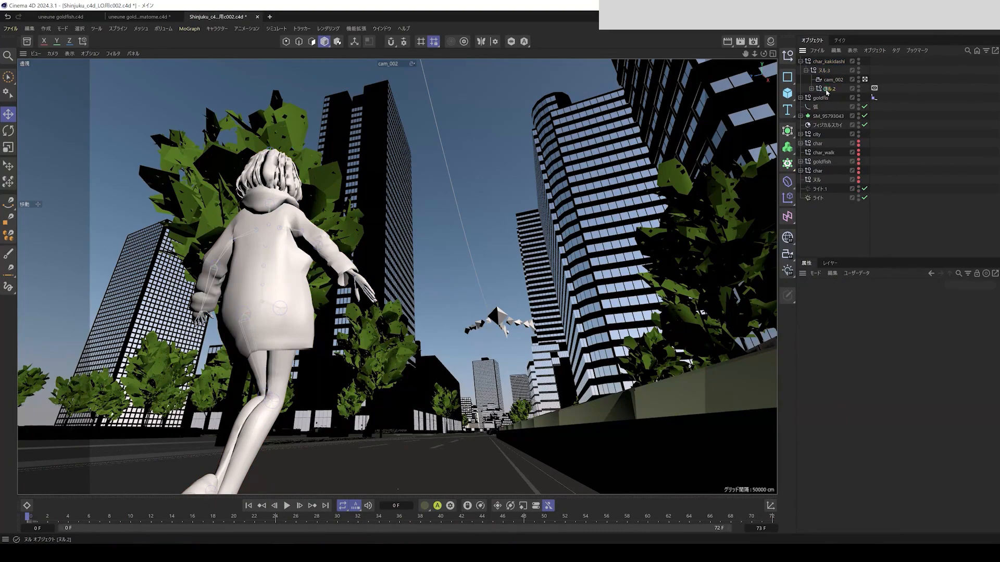
left_click(829, 89)
left_click_drag(332, 520, 27, 522)
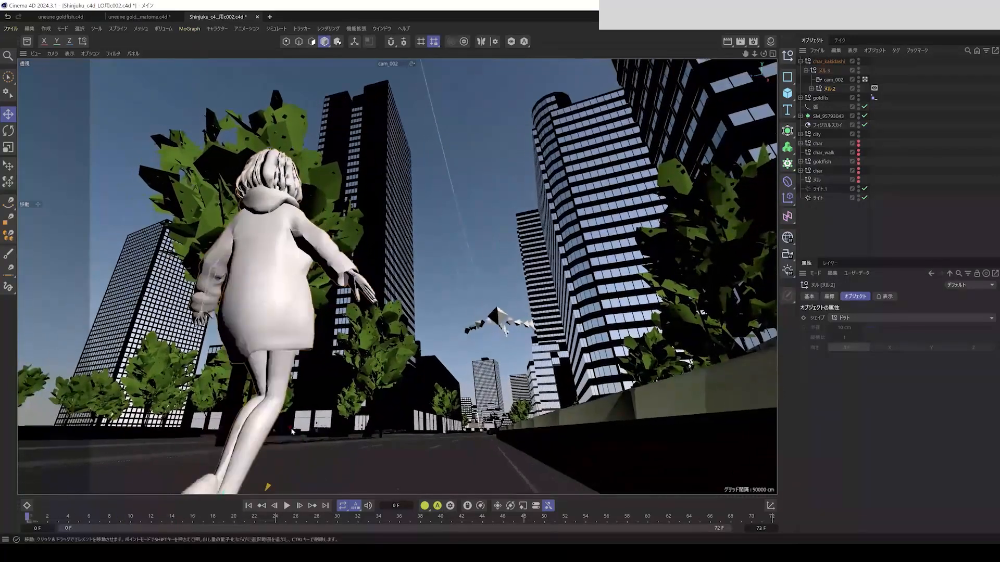
Cut all keyframes from char_kakidashi's cam_002 and scrub the timeline to check the fixed camera, ending at frame 0.
left_click(832, 80)
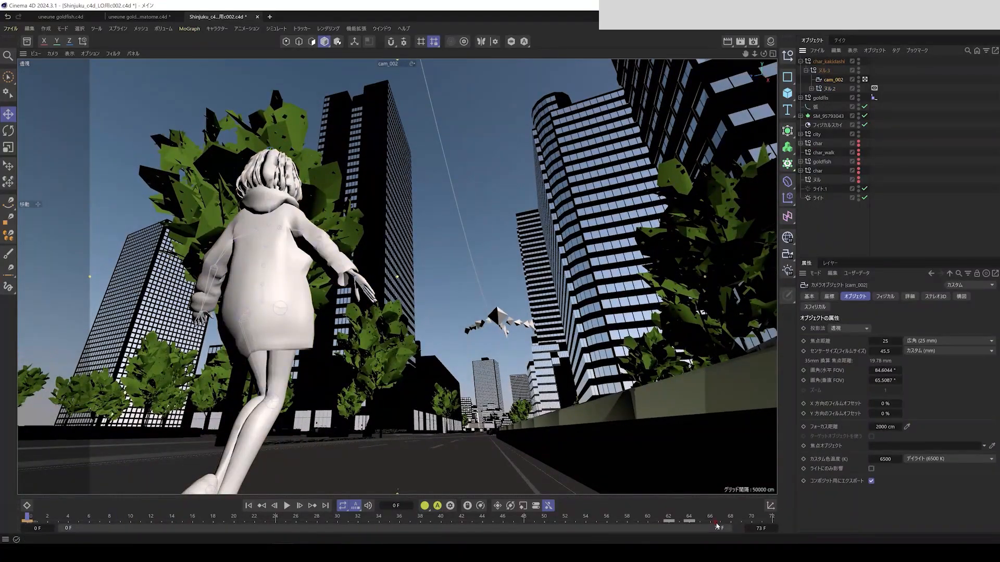
left_click_drag(1, 536, 2, 535)
right_click(25, 520)
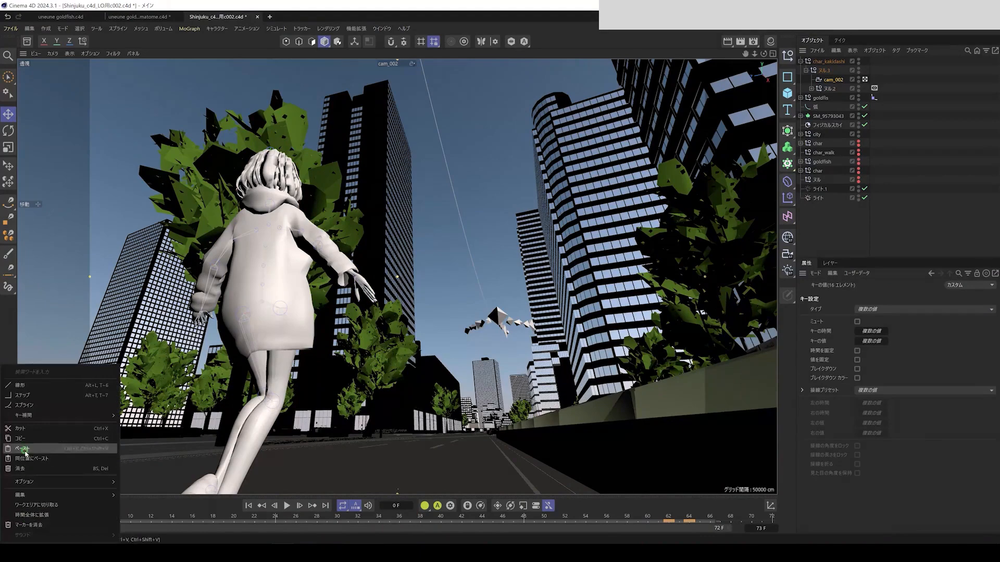
left_click(22, 431)
left_click_drag(39, 522, 349, 522)
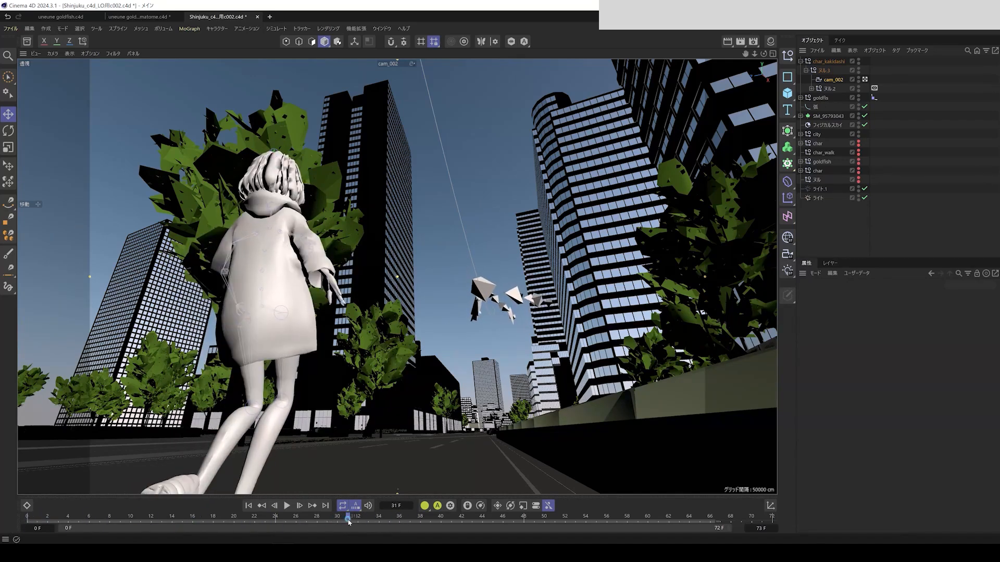
left_click(32, 521)
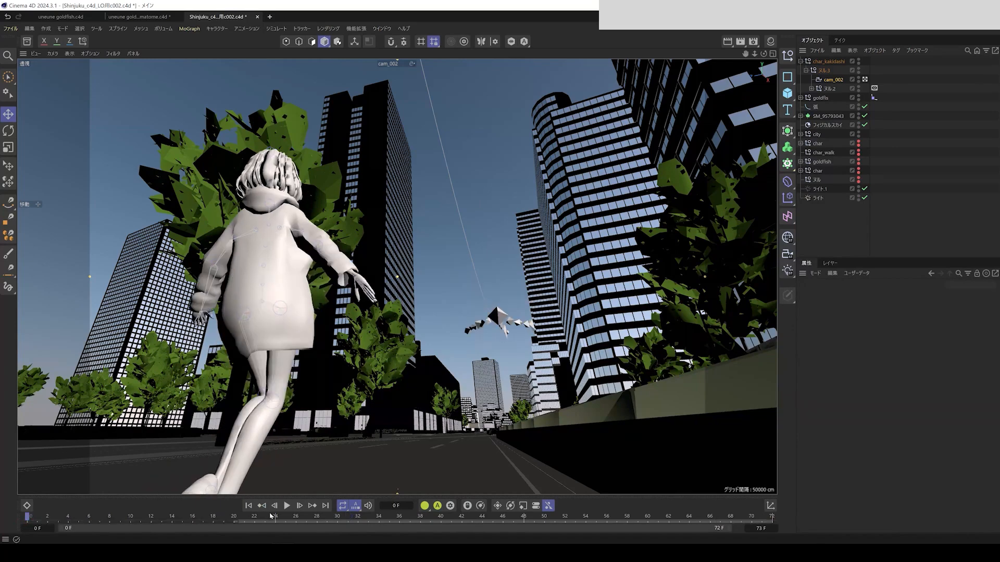
mouse_move(32, 517)
left_mouse_down()
mouse_move(343, 515)
mouse_move(26, 514)
left_mouse_up()
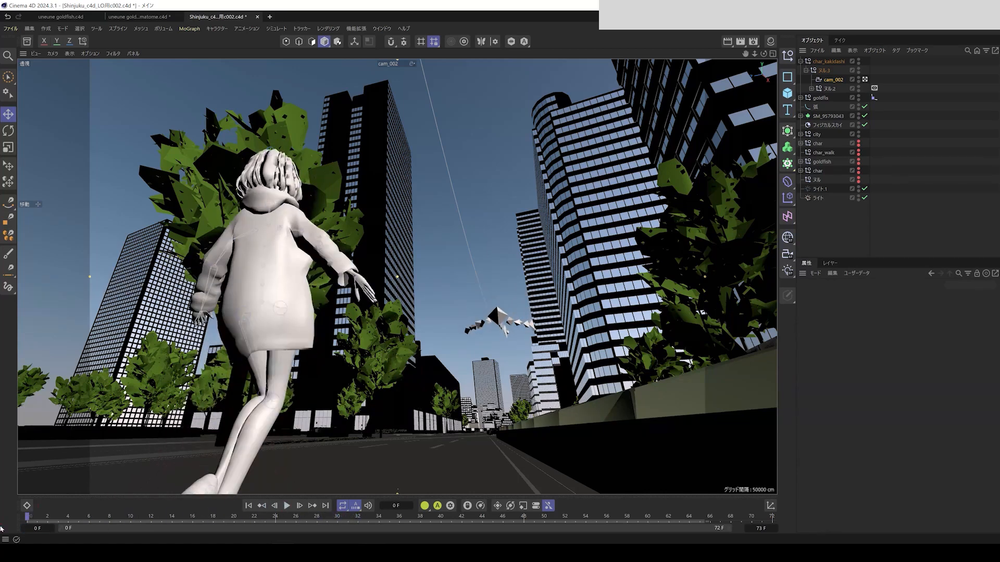
Hide city, SM_95793043 and goldfis so only char_kakidashi remains against the sky, and save the scene.
left_click(335, 31)
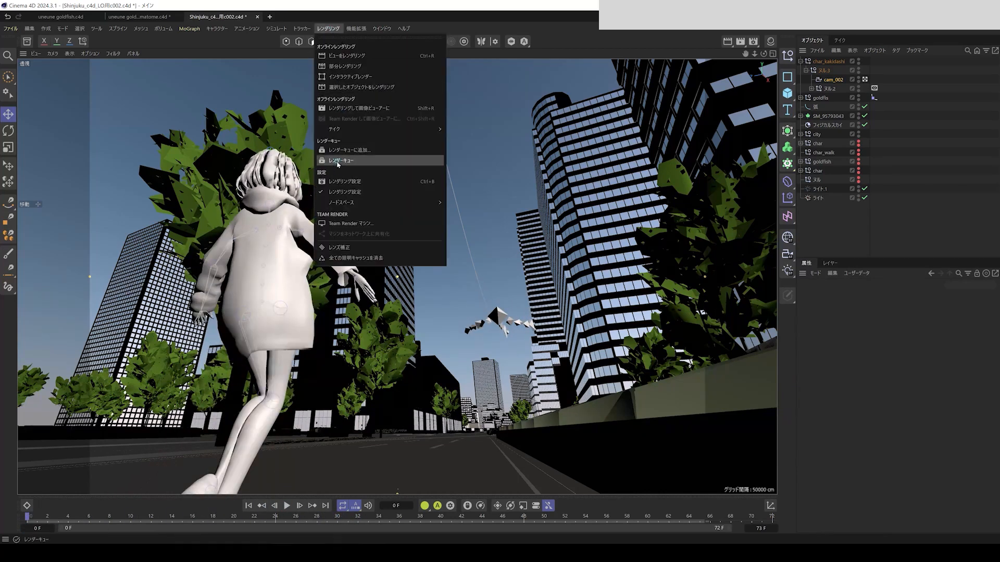
left_click(839, 221)
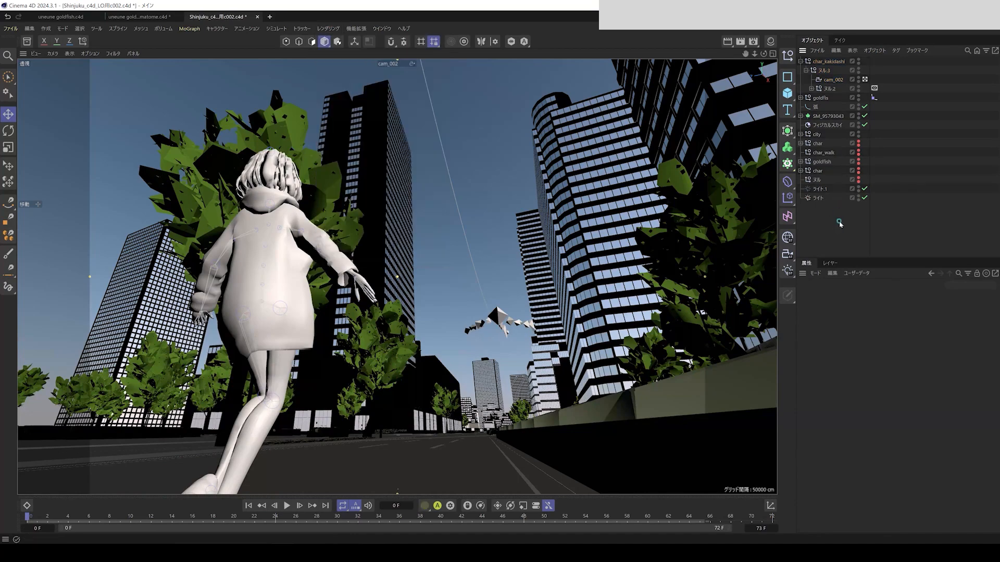
left_click(859, 134)
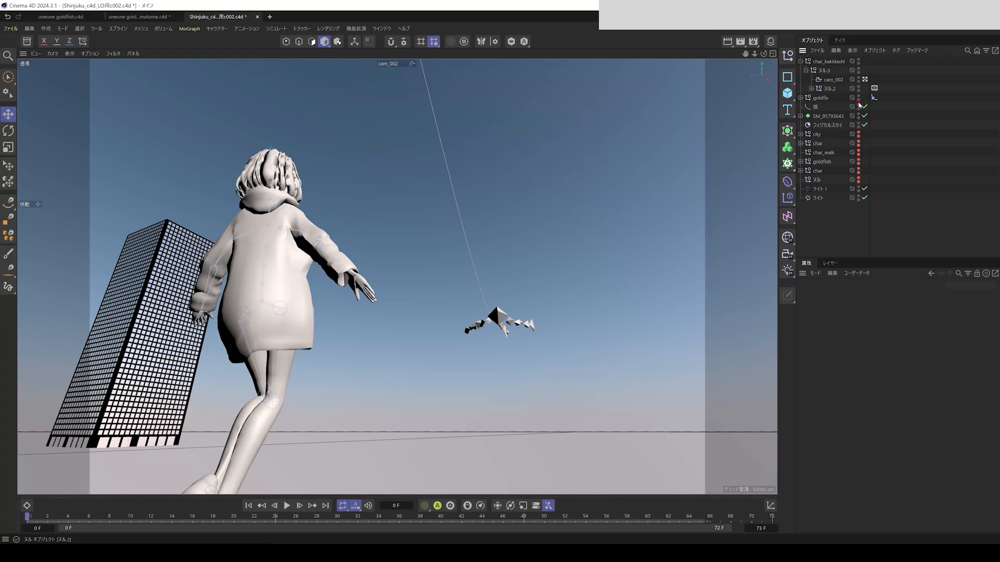
left_click(859, 116)
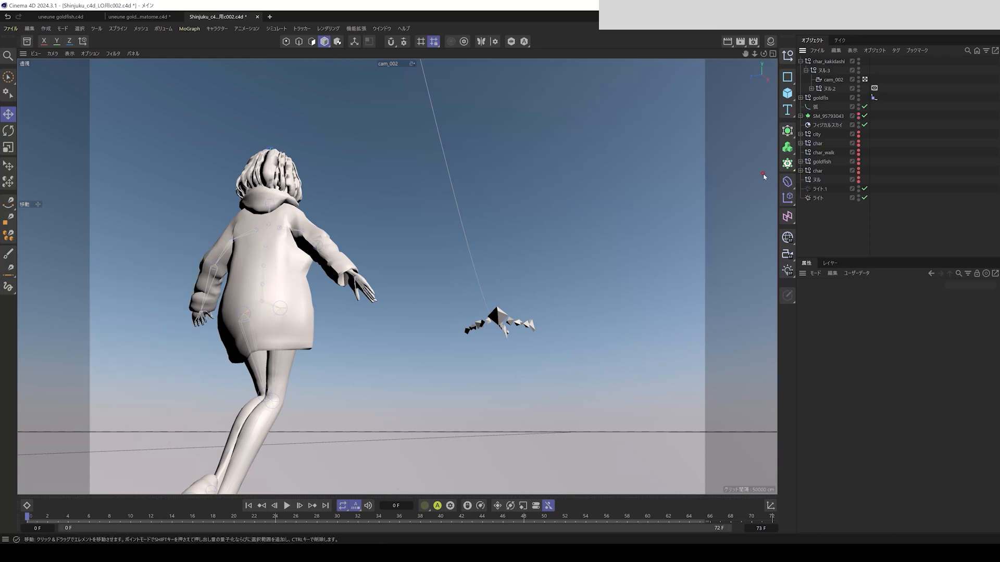
left_click(800, 62)
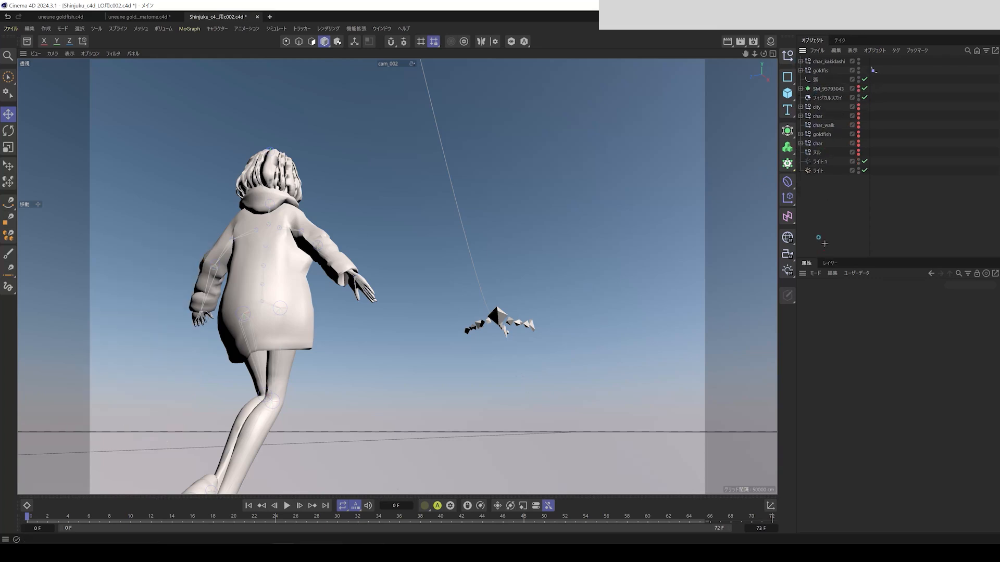
left_click(858, 59)
left_click(858, 59)
left_click(858, 69)
key("ctrl+s")
Open the render settings' save options and browse the output file location to the 002 folder inside 03.原画.
left_click(329, 29)
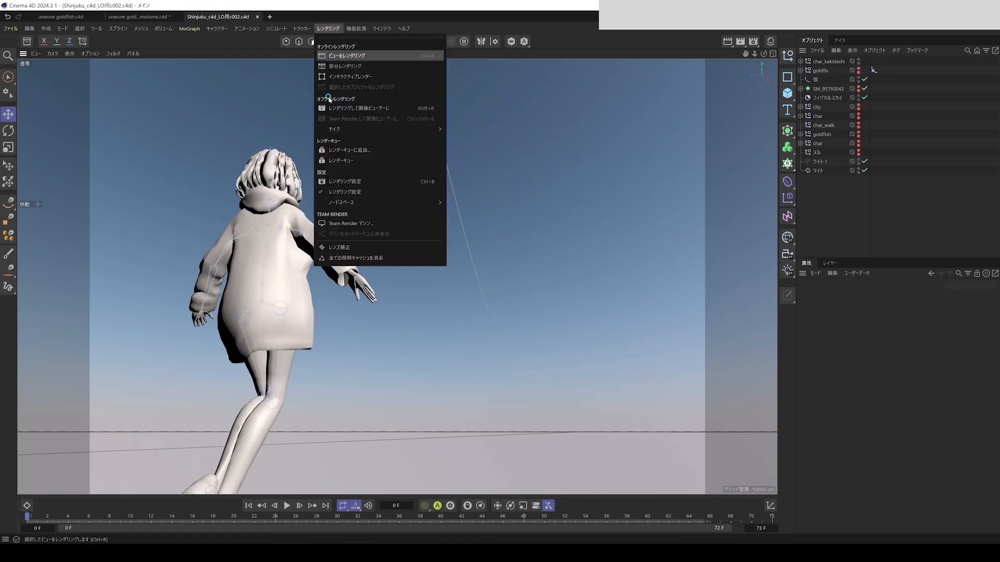
left_click(344, 185)
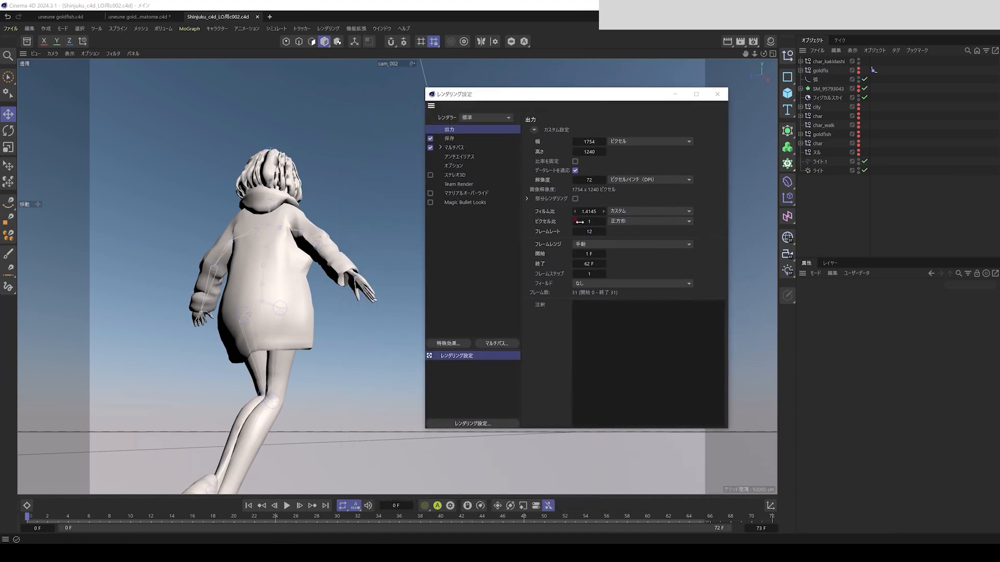
left_click(450, 139)
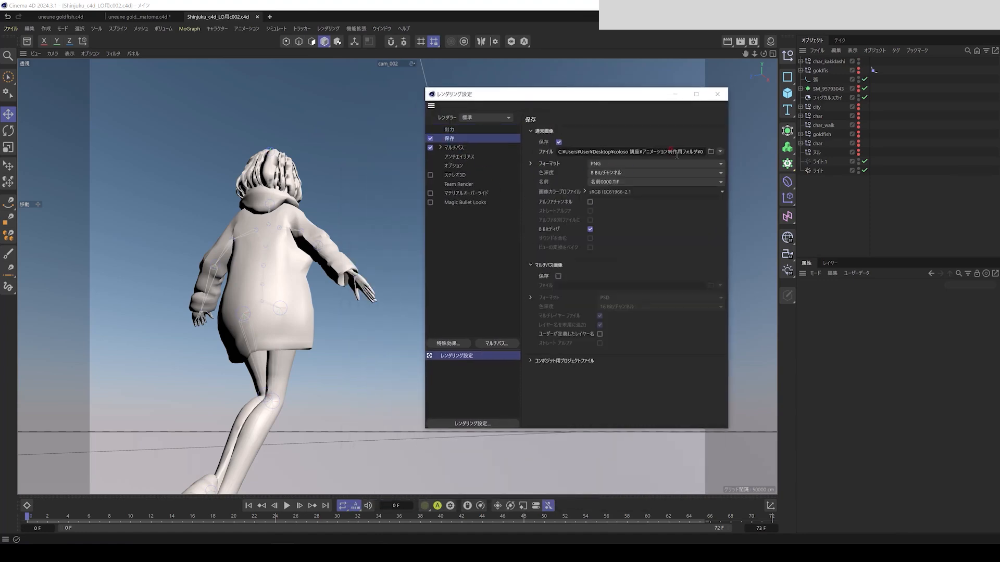
left_click(712, 152)
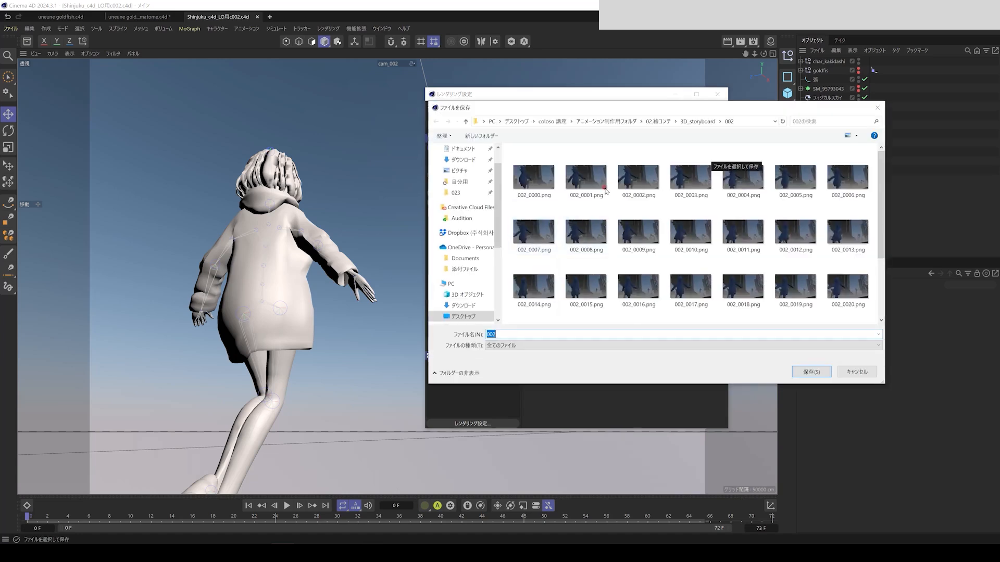
left_click(695, 123)
left_click(659, 123)
left_click(606, 121)
left_click(530, 194)
double_click(530, 192)
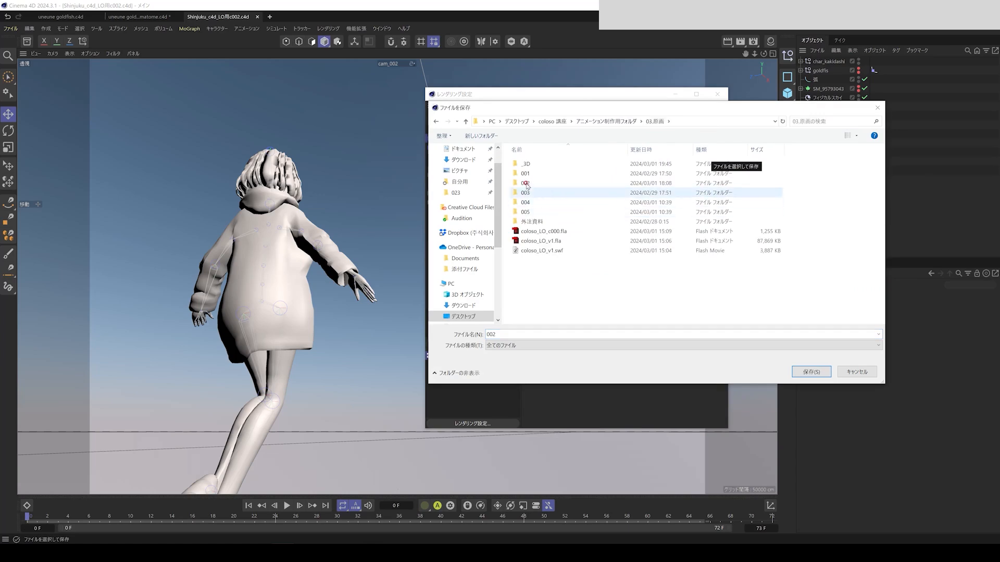
double_click(525, 173)
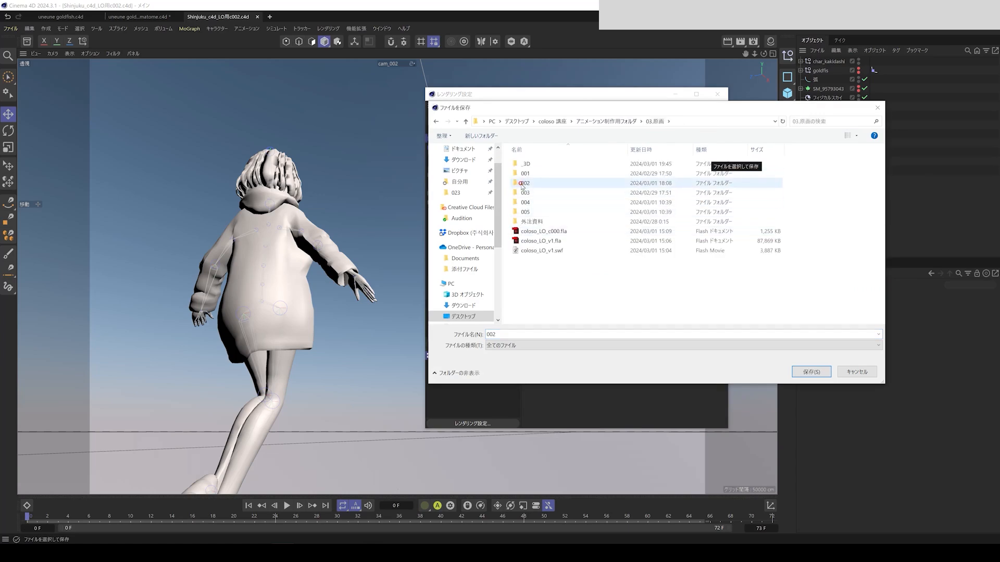
double_click(525, 183)
key("alt+Up")
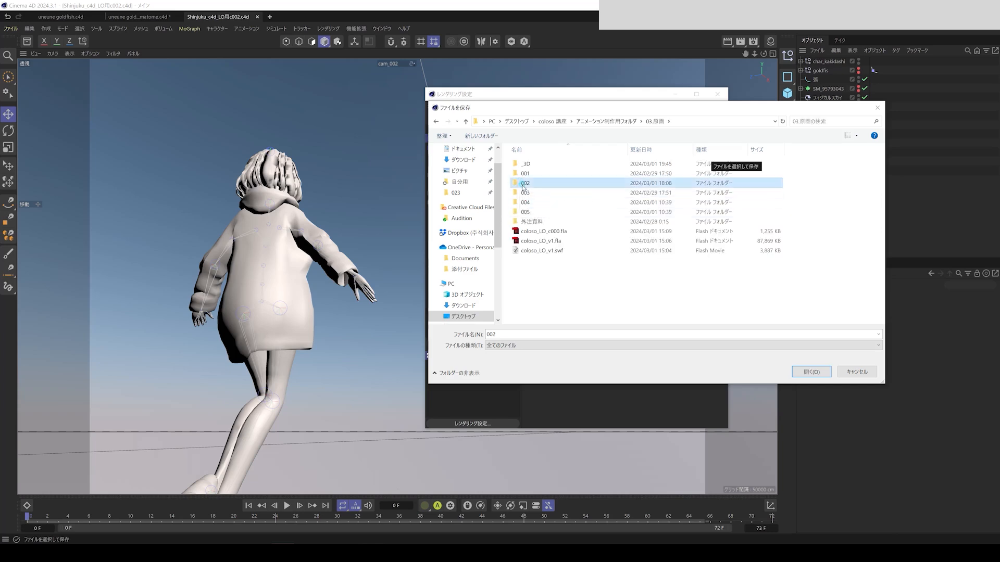
double_click(523, 183)
Create a new folder named 002_3D_guide_ inside the 002 folder and open it.
right_click(548, 247)
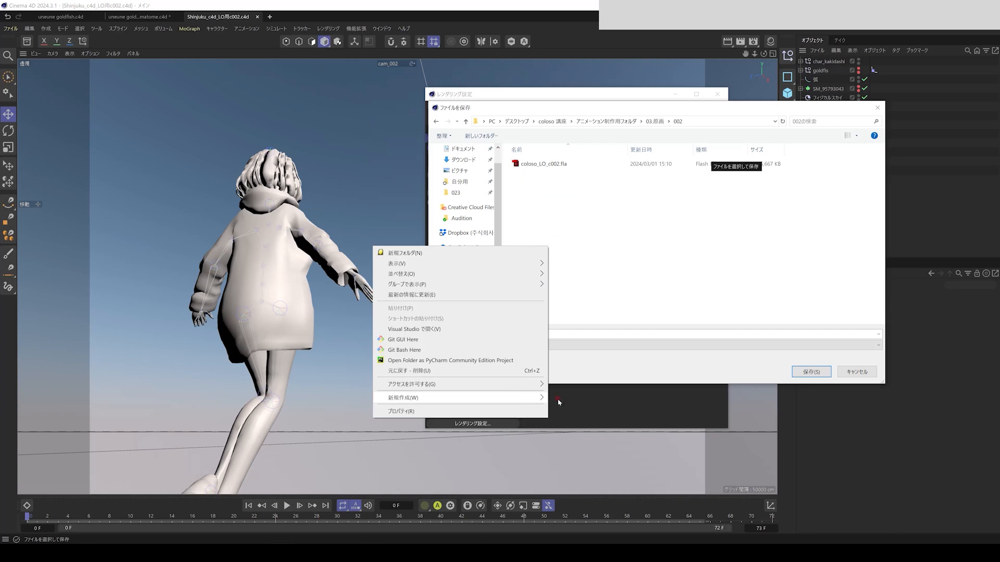
left_click(573, 398)
type("002_3D_guide_")
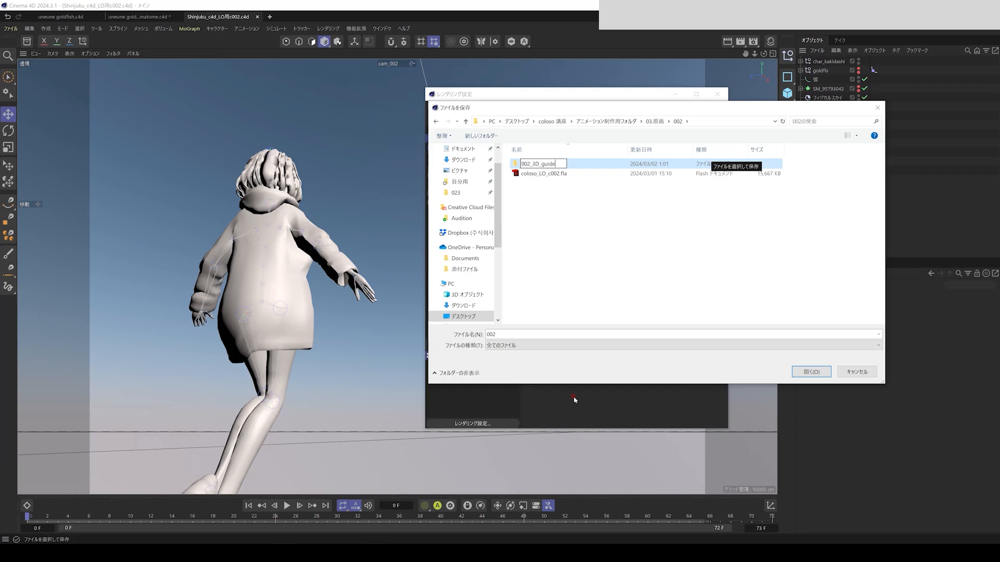
key("Return")
key("Return")
Save the render output as 002_3D_guide, enable the alpha channel, and close the render settings.
left_click(518, 336)
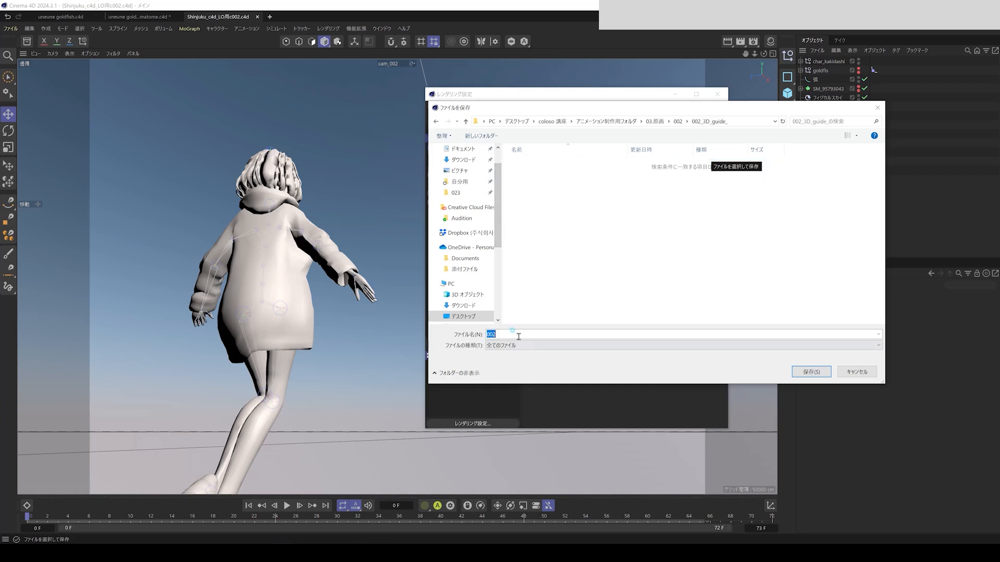
left_click(522, 335)
type("_3D_gu")
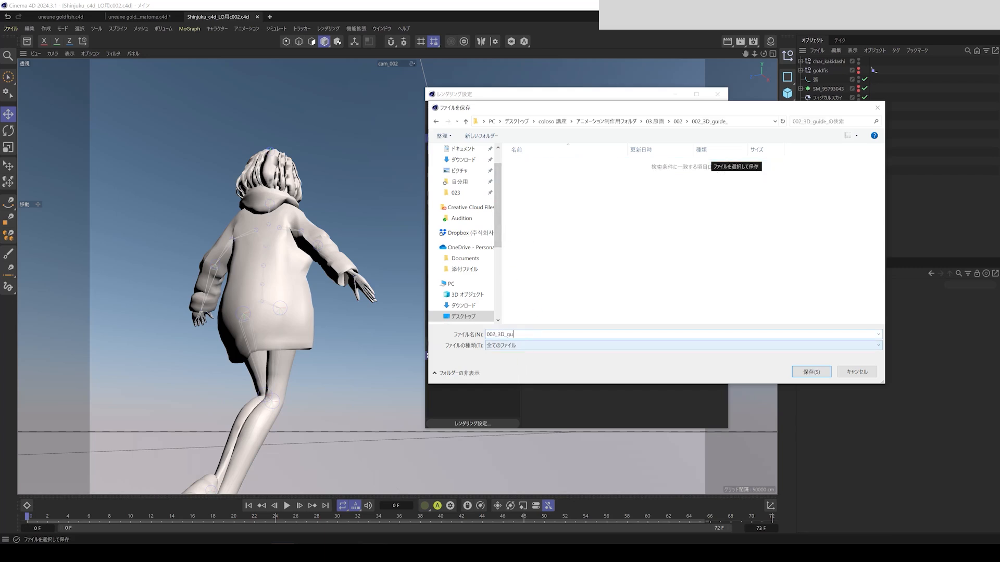
type("ide")
key("Return")
left_click(590, 203)
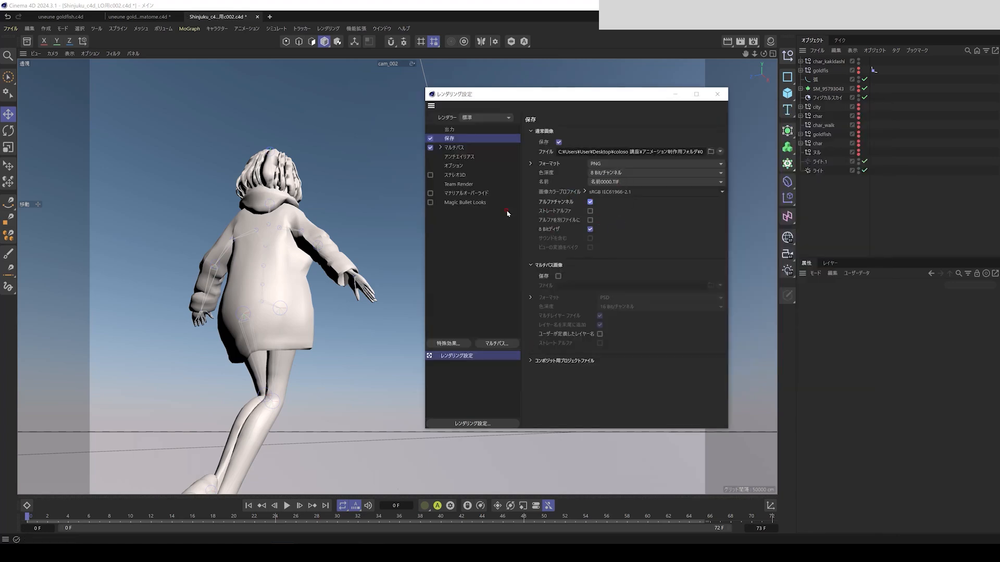
left_click(717, 94)
Add the Sketch and Toon effect to the render settings and preview the character in the viewport.
left_click(329, 28)
left_click(339, 181)
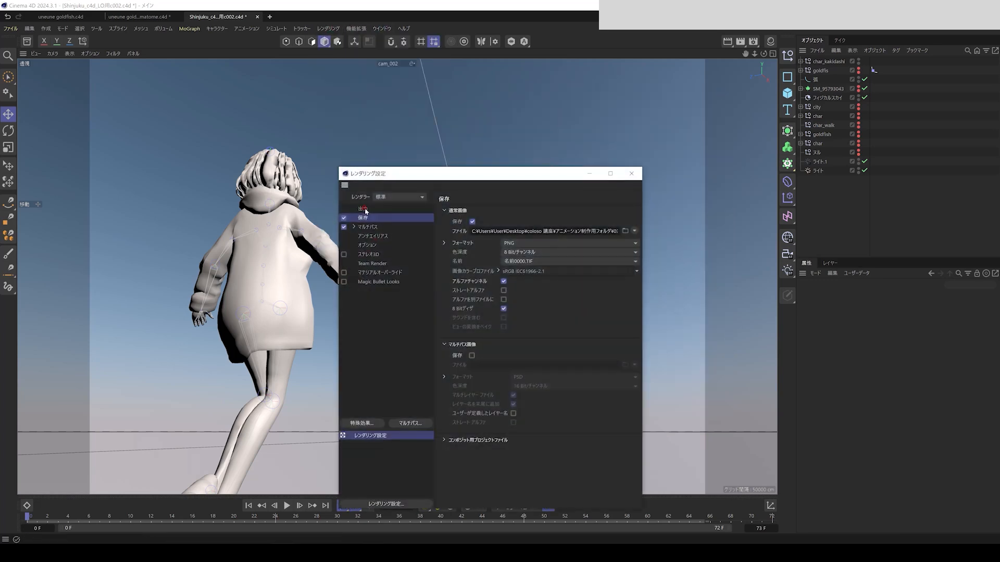
left_click(363, 210)
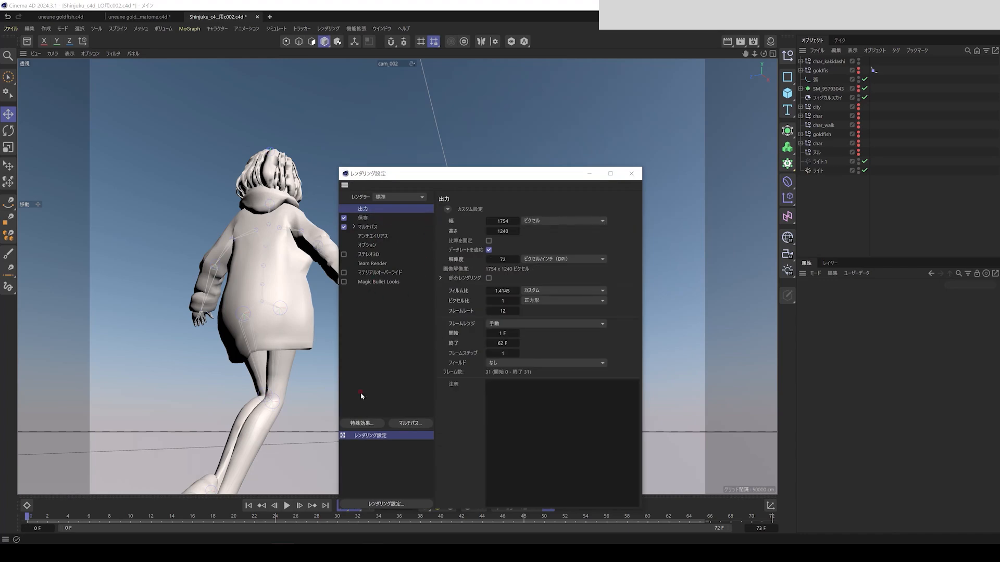
left_click(361, 423)
left_click(417, 294)
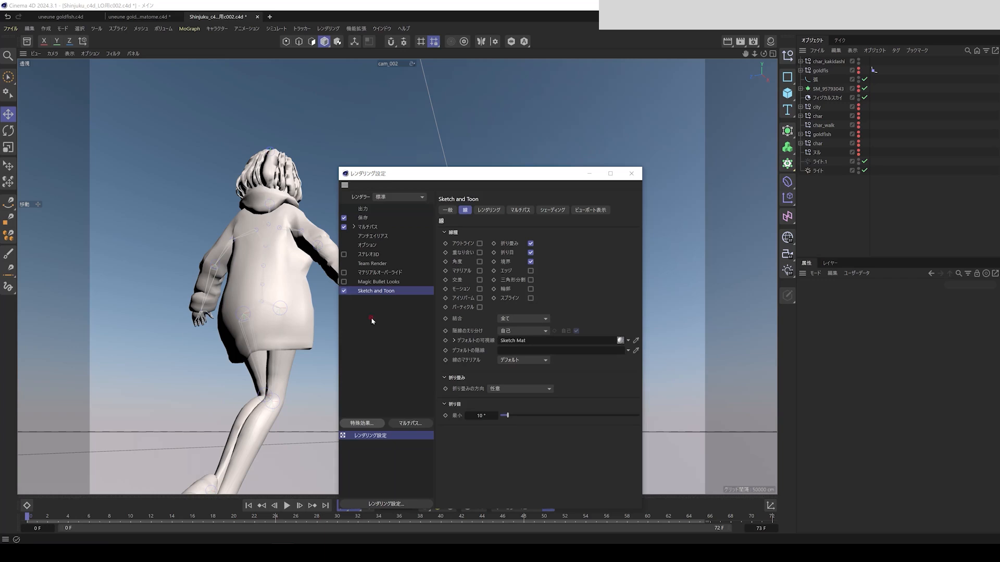
left_click(632, 174)
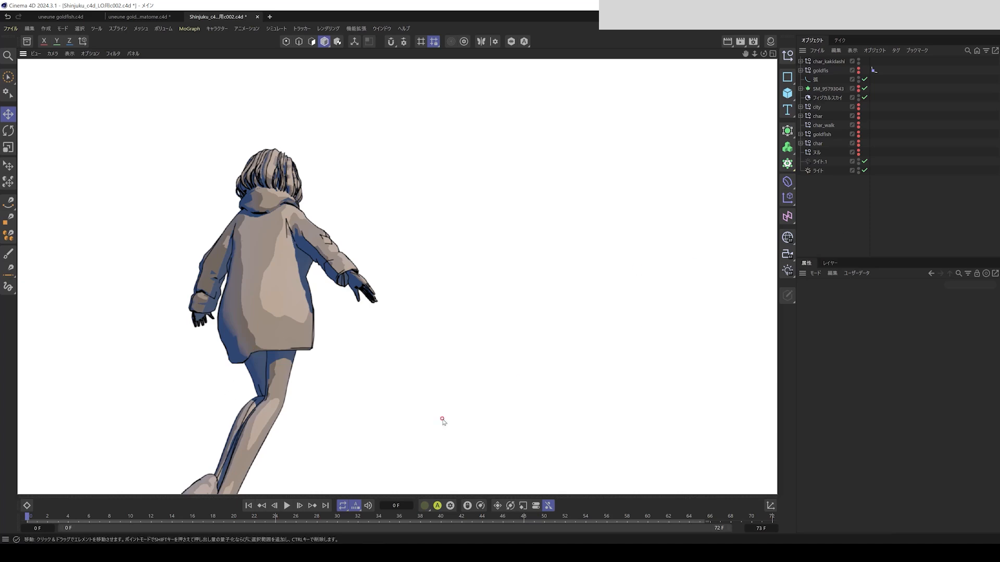
left_click(370, 431)
Turn off the background in Sketch and Toon's shading settings and preview the render again.
left_click(335, 30)
left_click(336, 184)
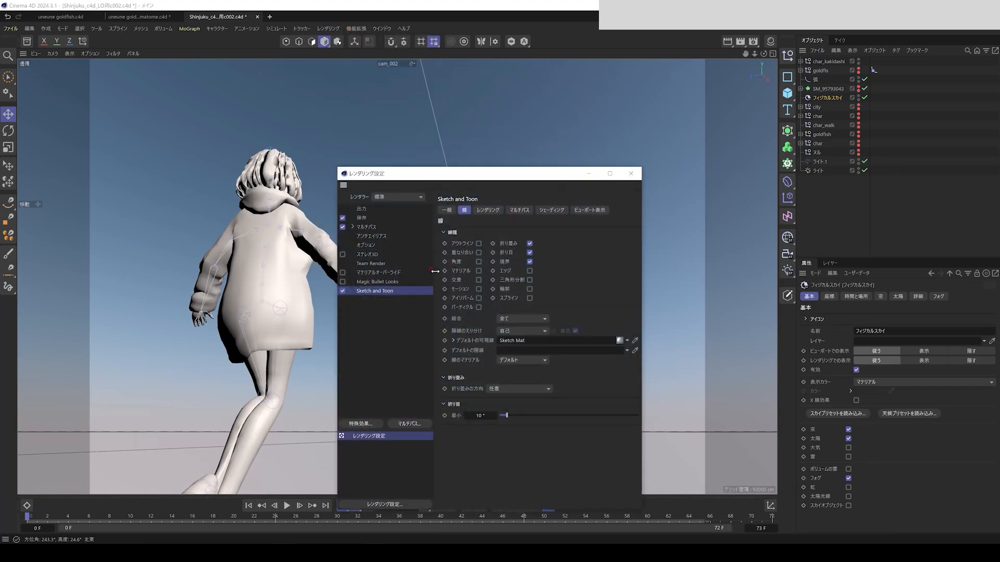
left_click(551, 210)
left_click(477, 231)
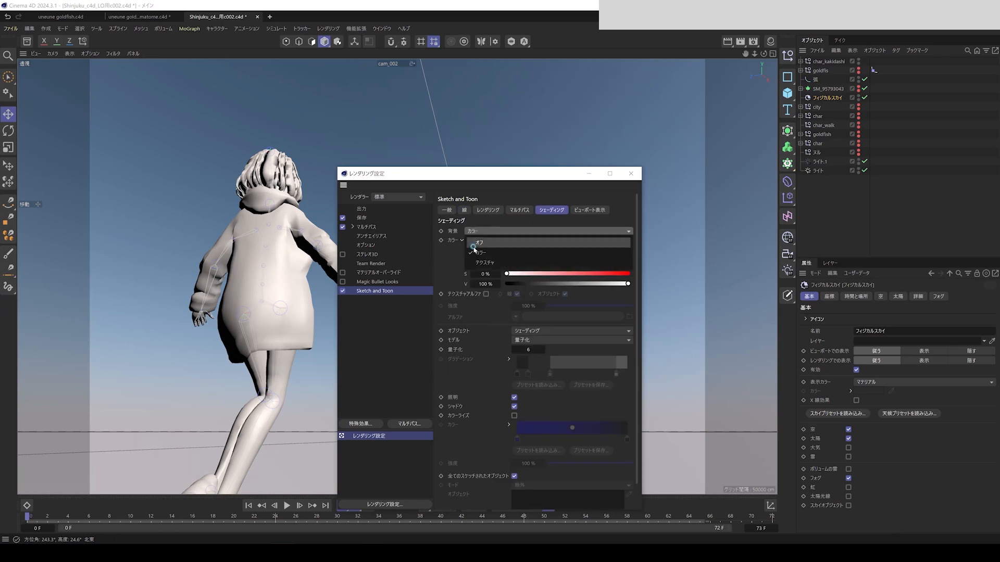
left_click(475, 252)
left_click(636, 175)
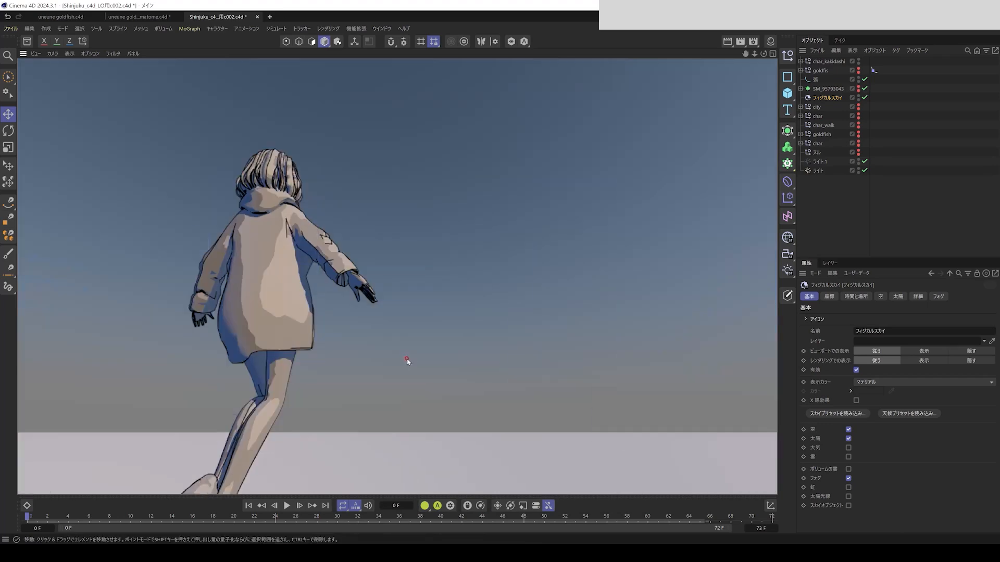
Show the city again and hide フィジカルスカイ in both the viewport and the render.
right_click(826, 100)
left_click(822, 99)
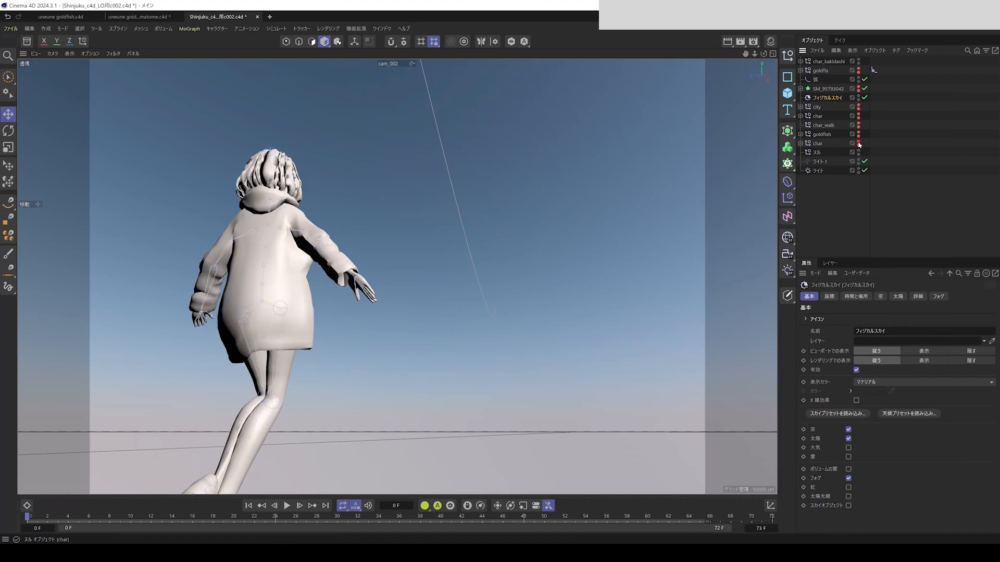
left_click(859, 107)
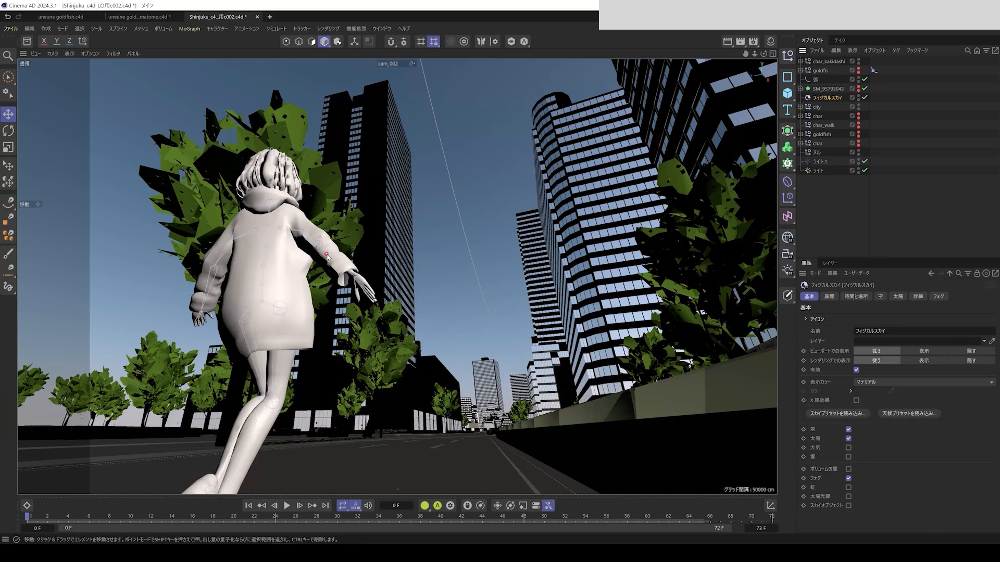
left_click(859, 97)
left_click(858, 99)
left_click(858, 99)
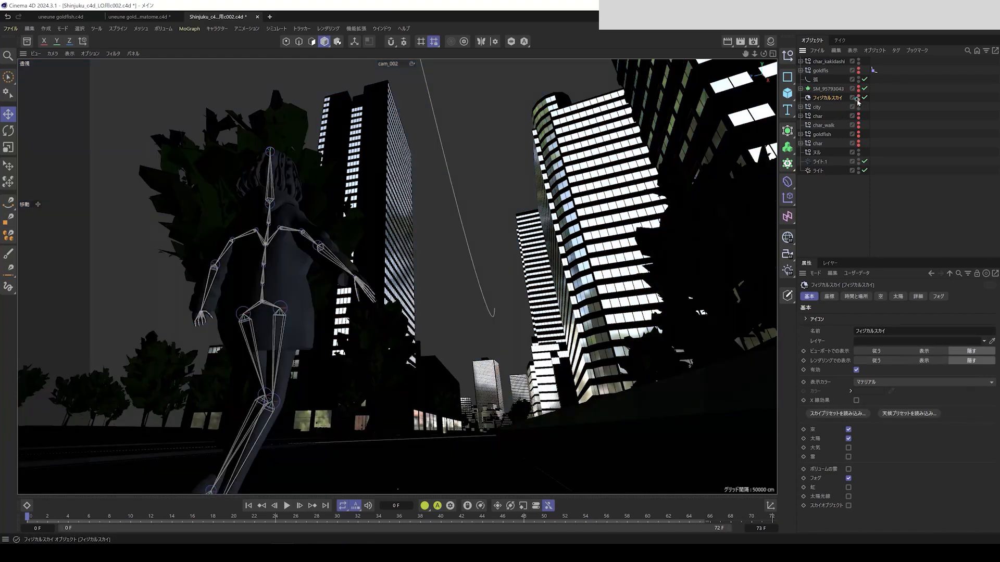
Add a light and set its falloff to 2乗に反比例 (物理的に正確) with a radius of about 131 cm.
left_click(826, 223)
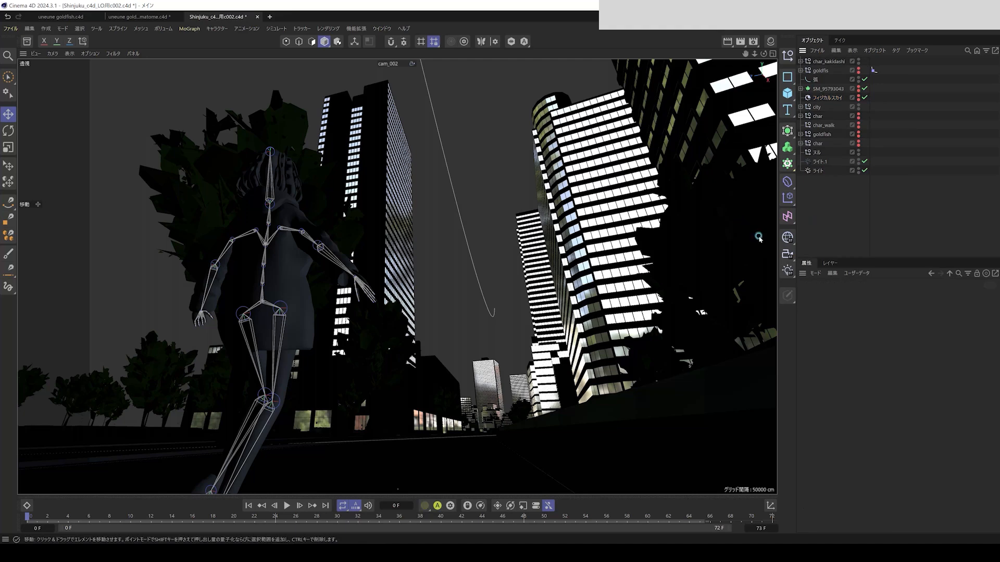
left_click(789, 273)
left_click(815, 285)
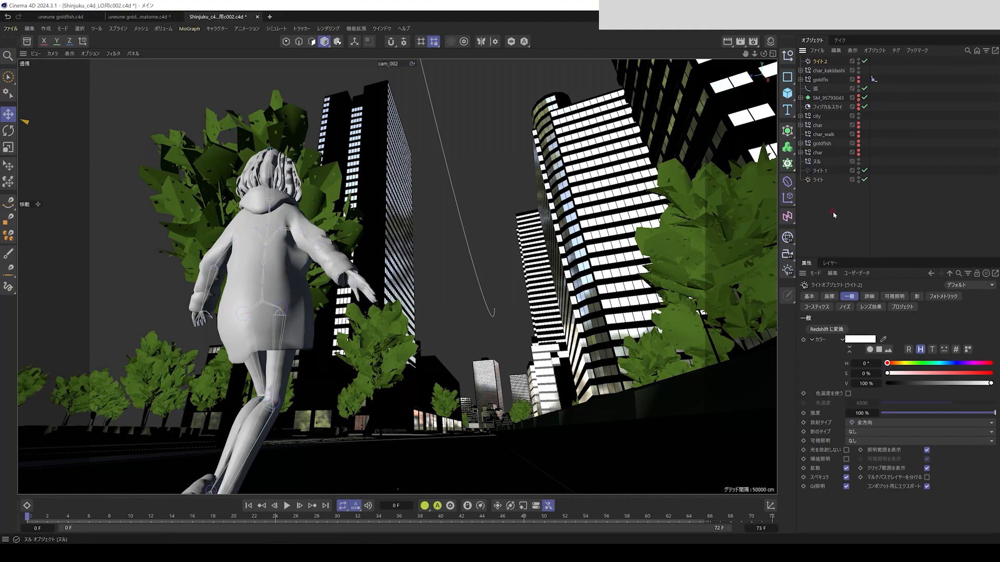
left_click(869, 296)
left_click(867, 390)
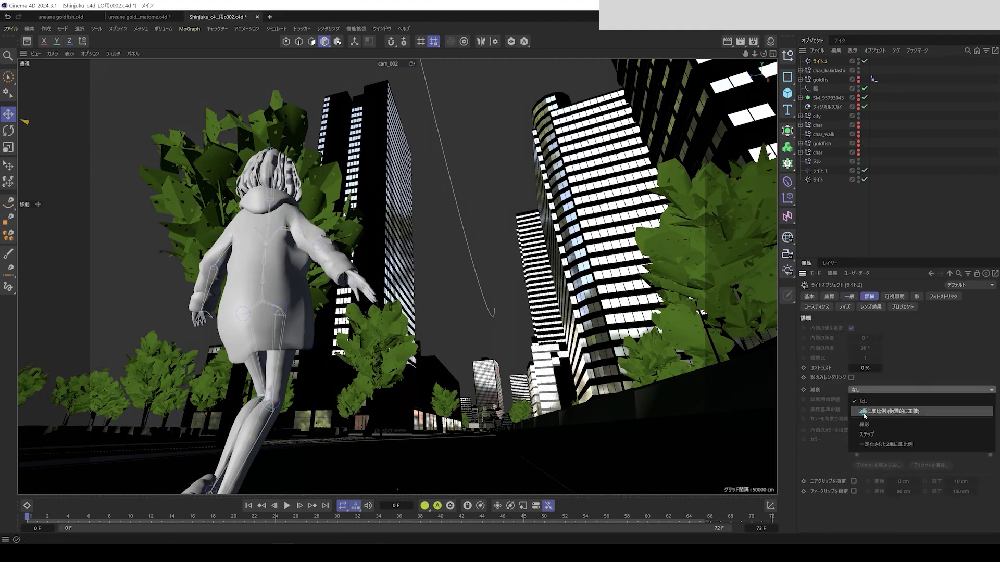
left_click(866, 411)
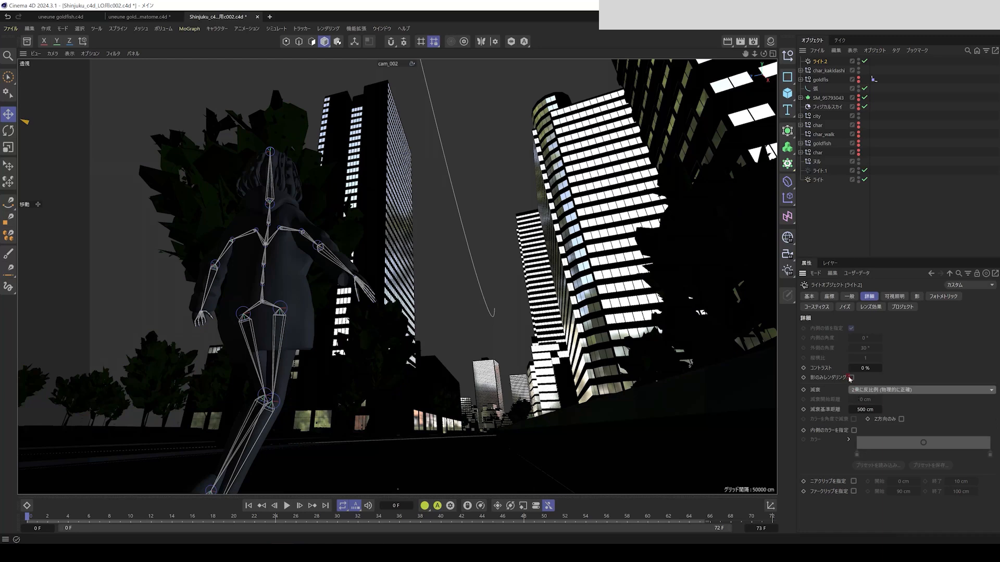
left_click_drag(862, 410, 598, 418)
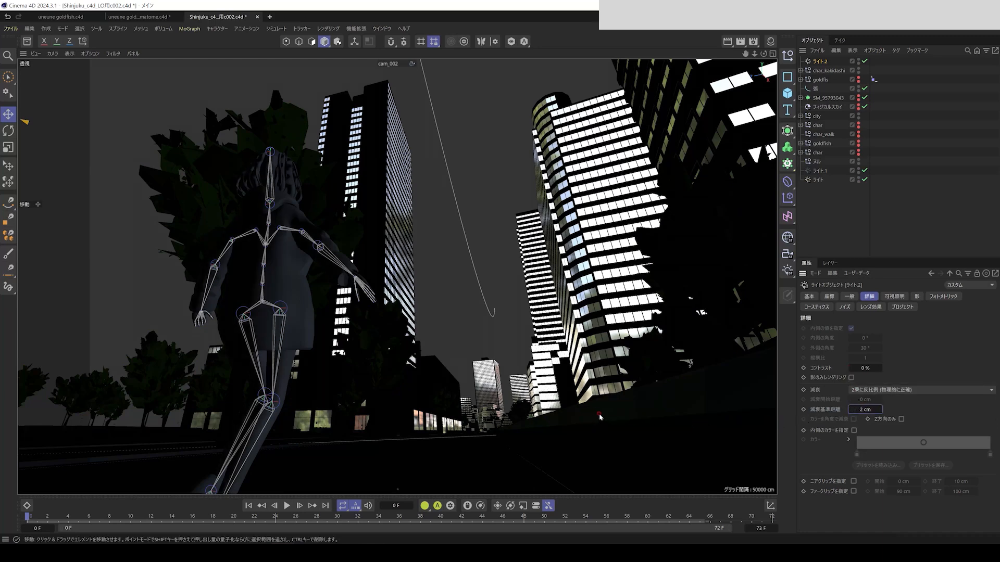
left_click_drag(860, 409, 920, 408)
Toggle ライト.1 and ライト to compare the lighting, leaving ライト disabled and ライト.1 enabled.
left_click(816, 188)
left_click(865, 170)
left_click(864, 179)
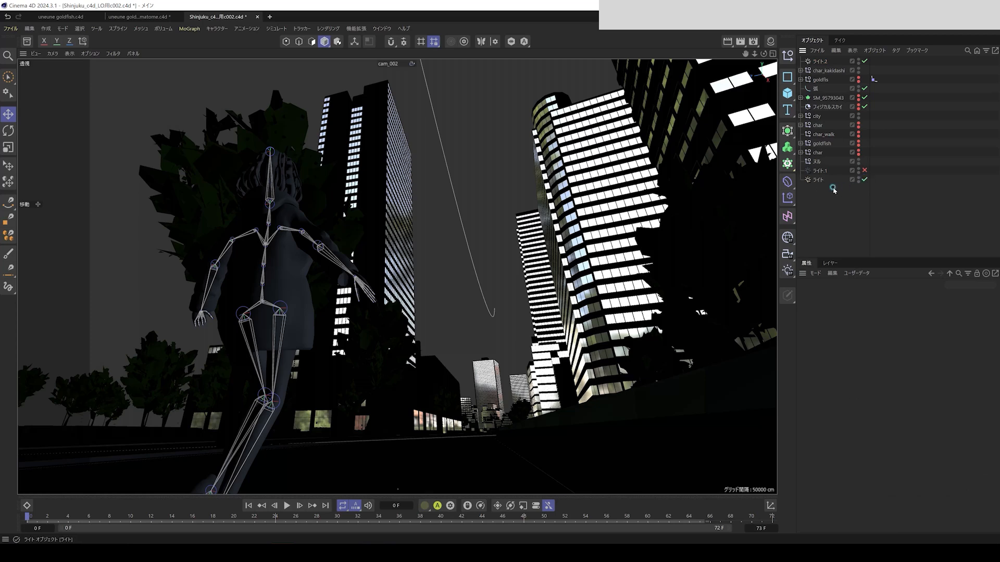
left_click(820, 61)
left_click(864, 180)
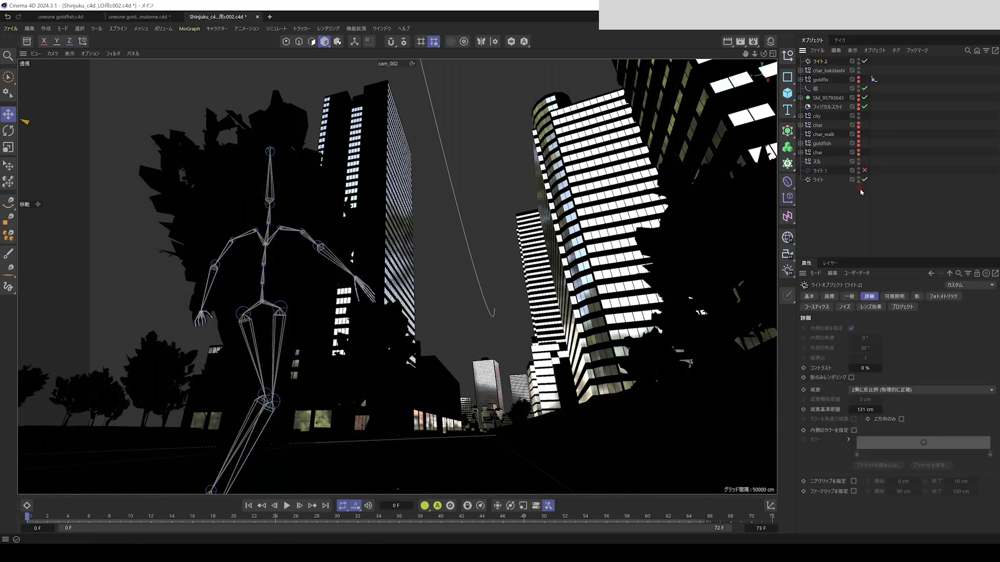
left_click(864, 180)
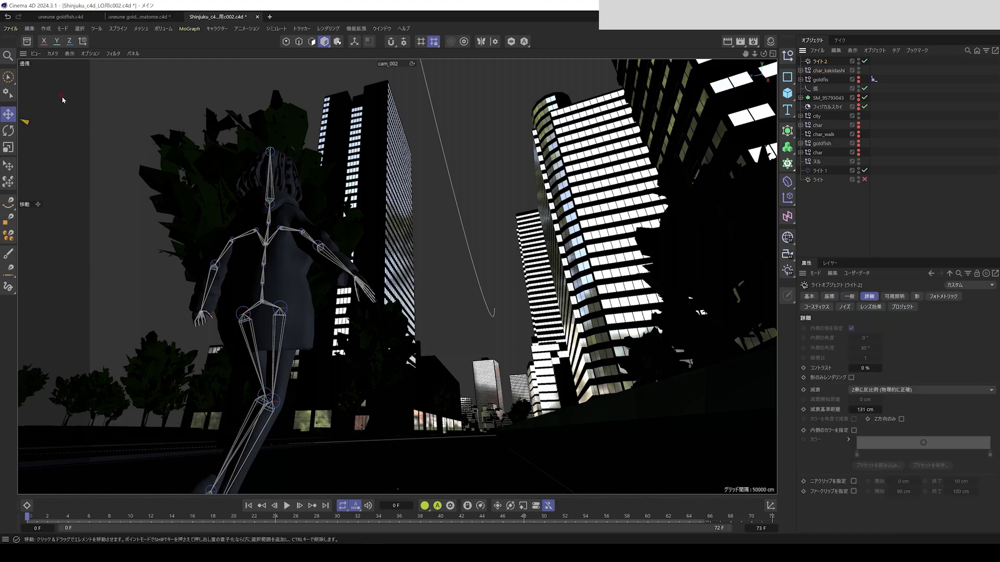
Switch the viewport to the default camera, reposition ライト.2 and set its falloff radius to about 552 cm.
left_click(53, 54)
left_click(74, 102)
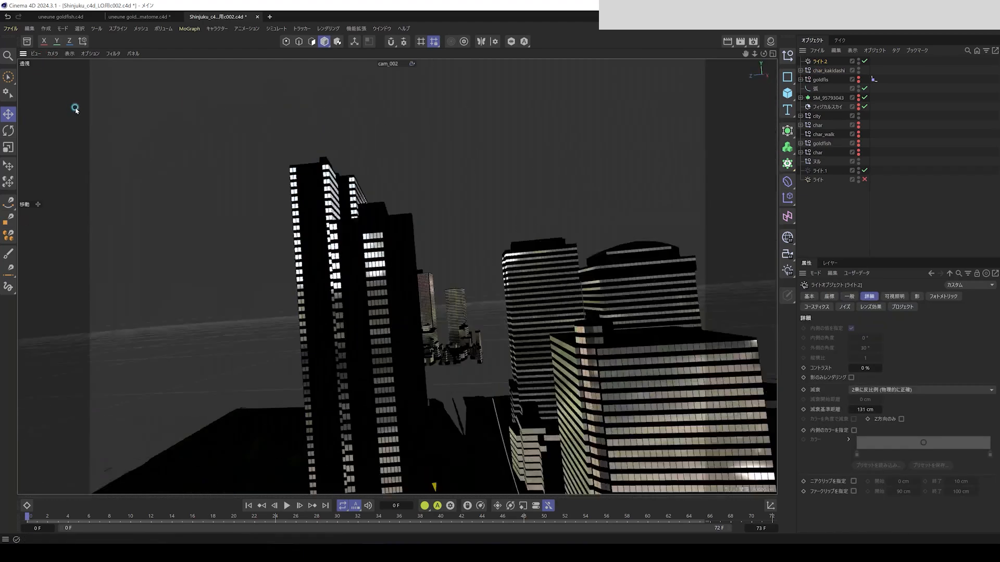
left_click_drag(160, 165, 216, 216, "alt")
middle_click_drag(335, 413, 323, 249, "alt")
left_click_drag(325, 336, 424, 351, "alt")
left_click_drag(407, 290, 370, 222)
left_click_drag(858, 405, 986, 404)
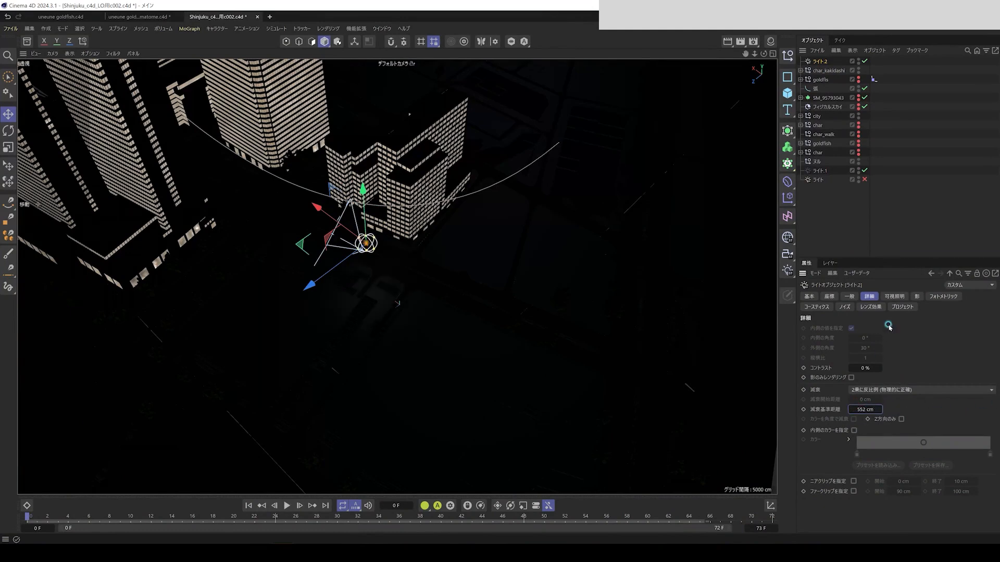
Look through ライト.2's falloff and visibility settings and change its light type to スポット(丸).
left_click(867, 390)
left_click(868, 391)
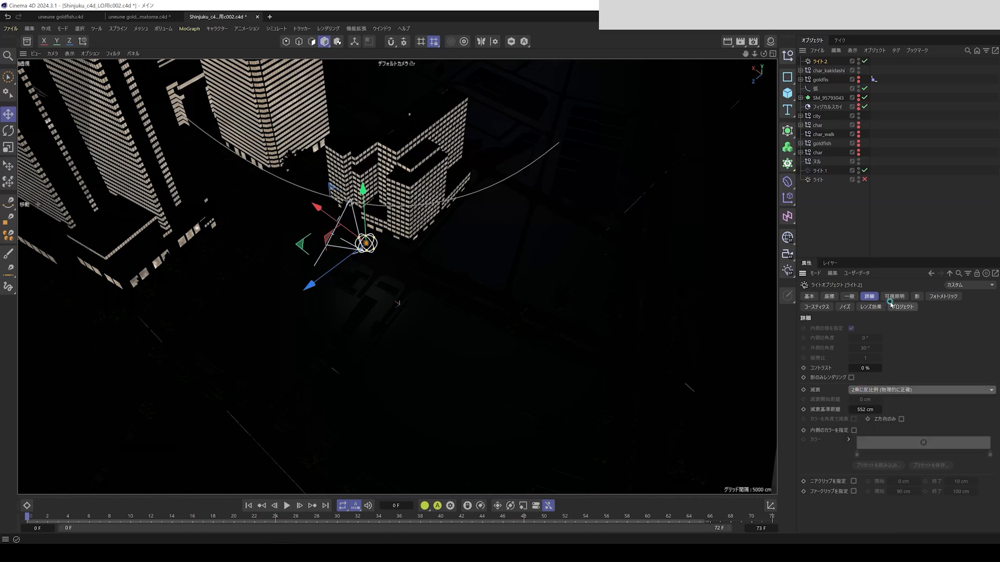
left_click(889, 298)
left_click(872, 299)
left_click(850, 298)
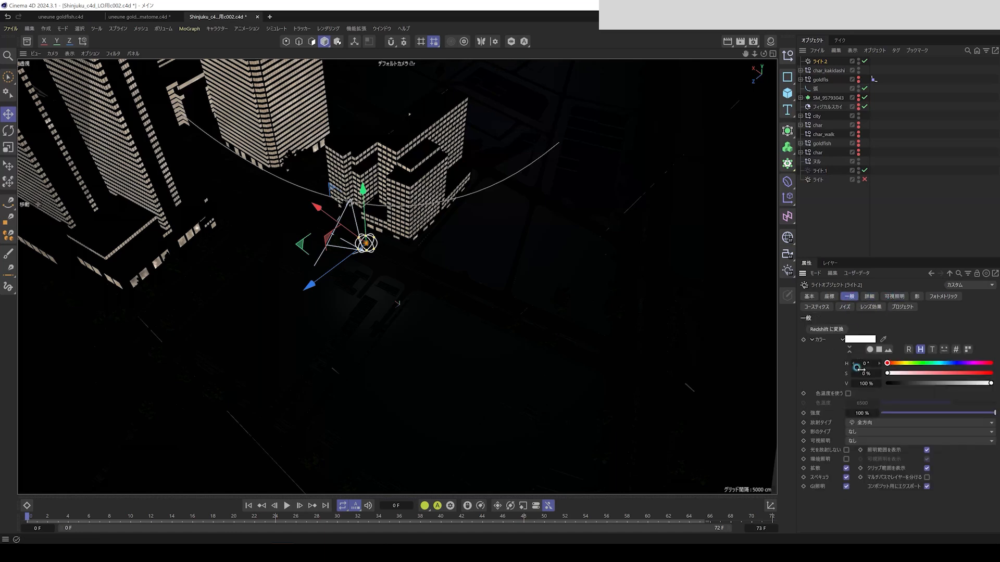
left_click(860, 422)
left_click(860, 444)
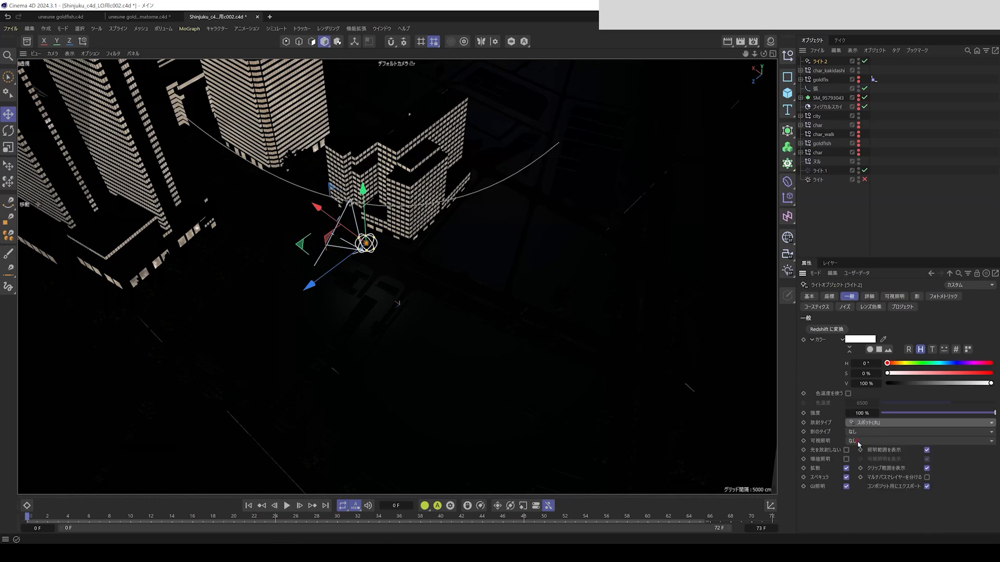
Rotate ライト.2 so the spotlight points down toward the ground, and shift it along its own axis.
left_click(8, 130)
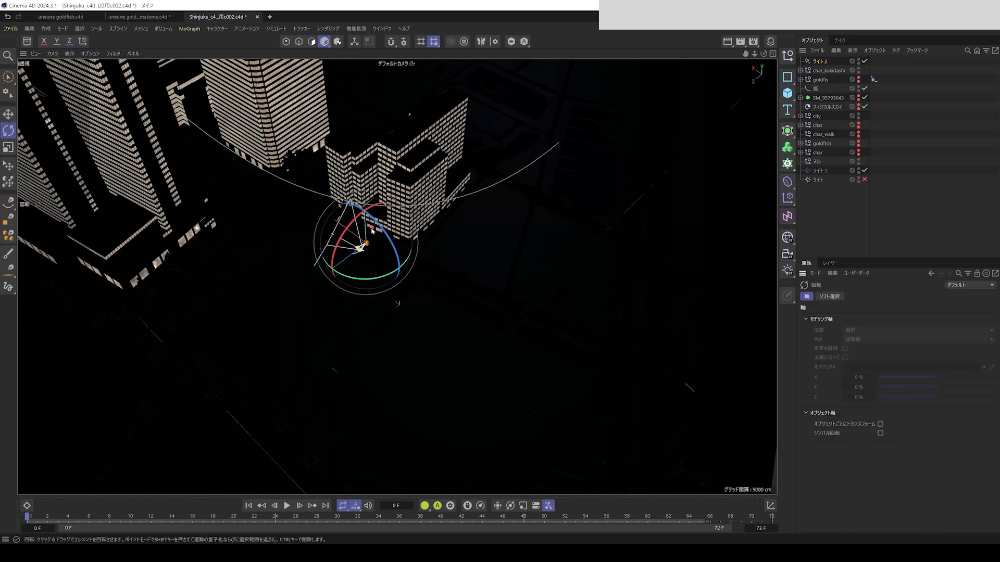
left_click_drag(394, 232, 333, 256)
left_click_drag(381, 231, 386, 237)
left_click(8, 114)
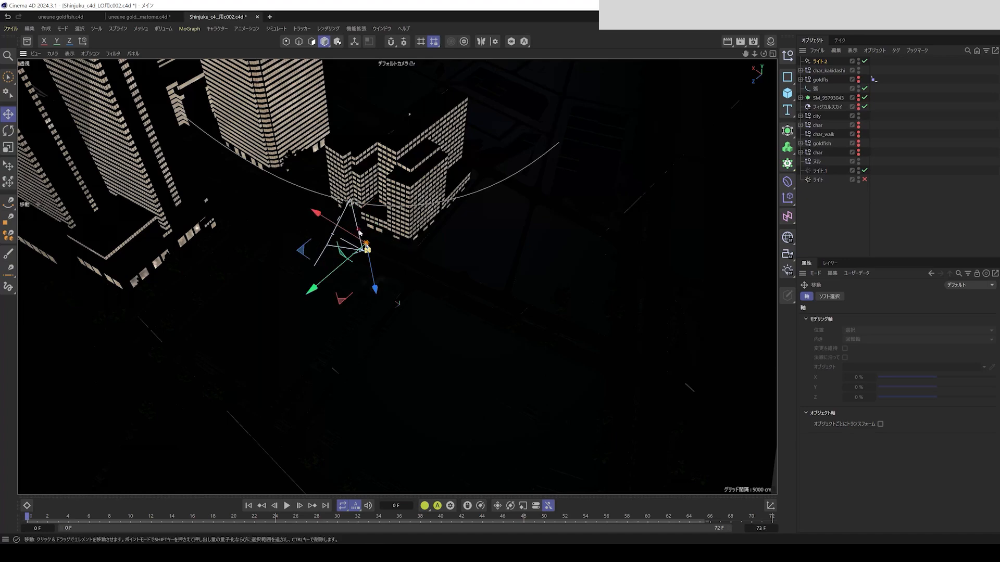
left_click_drag(369, 262, 376, 292)
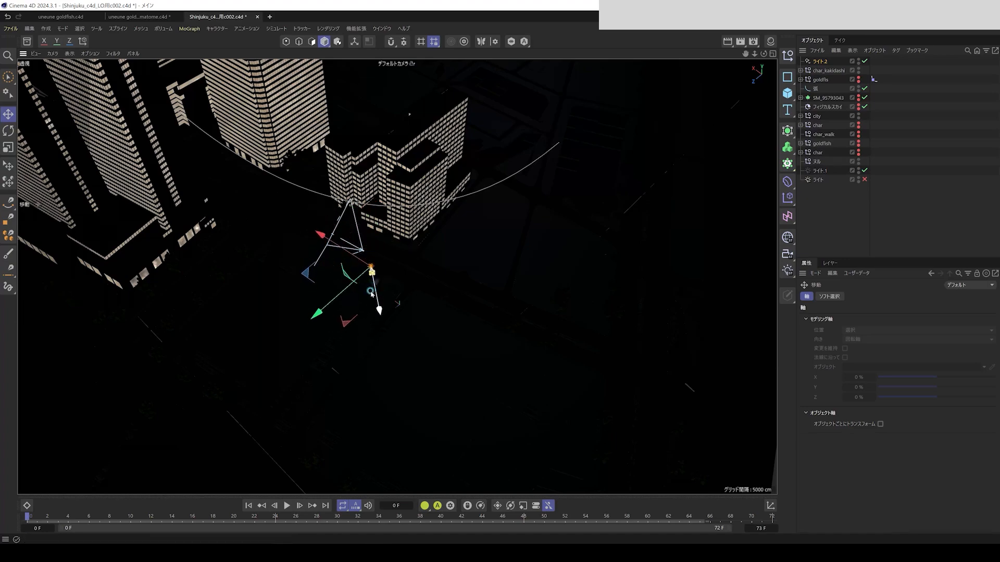
Move ライト.2 over the street so its cone hangs directly above the character near the shot camera.
scroll(376, 289, "up", 5)
left_click_drag(377, 288, 399, 323, "alt")
middle_click_drag(398, 324, 413, 334, "alt")
left_click_drag(376, 209, 332, 165)
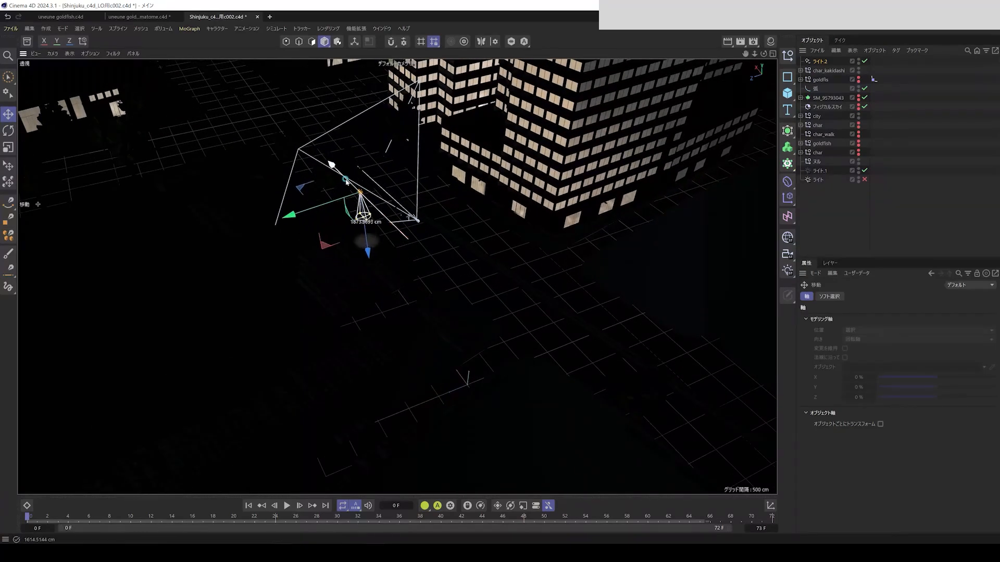
left_click_drag(329, 202, 391, 154)
right_click_drag(396, 217, 523, 214, "alt")
middle_click_drag(433, 213, 425, 260, "alt")
left_click_drag(425, 260, 414, 221, "alt")
left_click_drag(419, 223, 419, 226)
mouse_move(410, 264)
left_mouse_down()
mouse_move(394, 263)
mouse_move(388, 279)
mouse_move(422, 268)
left_mouse_up()
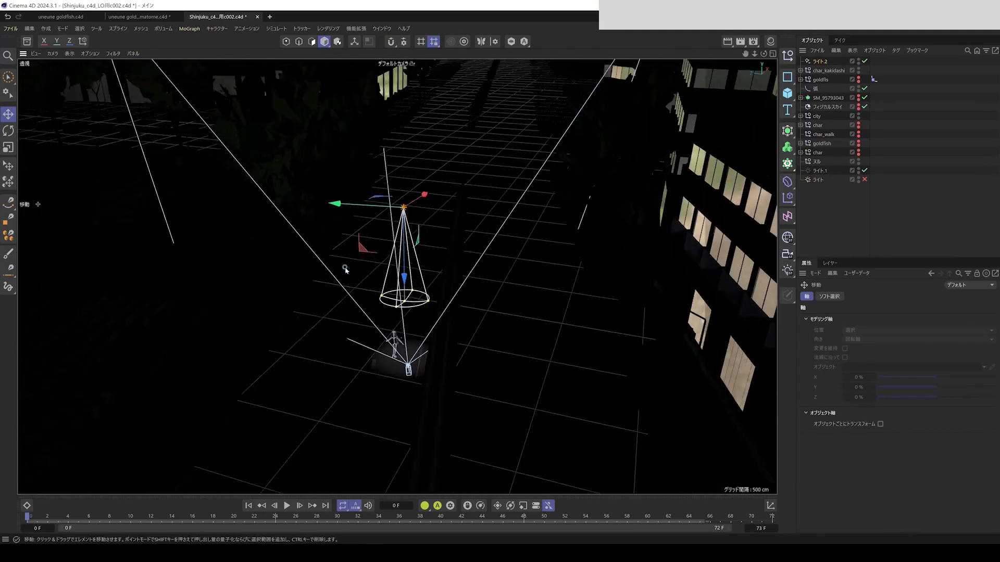
Switch the viewport to cam_002 and play the animation to check the spotlight on the running character.
left_click(53, 53)
left_click(125, 97)
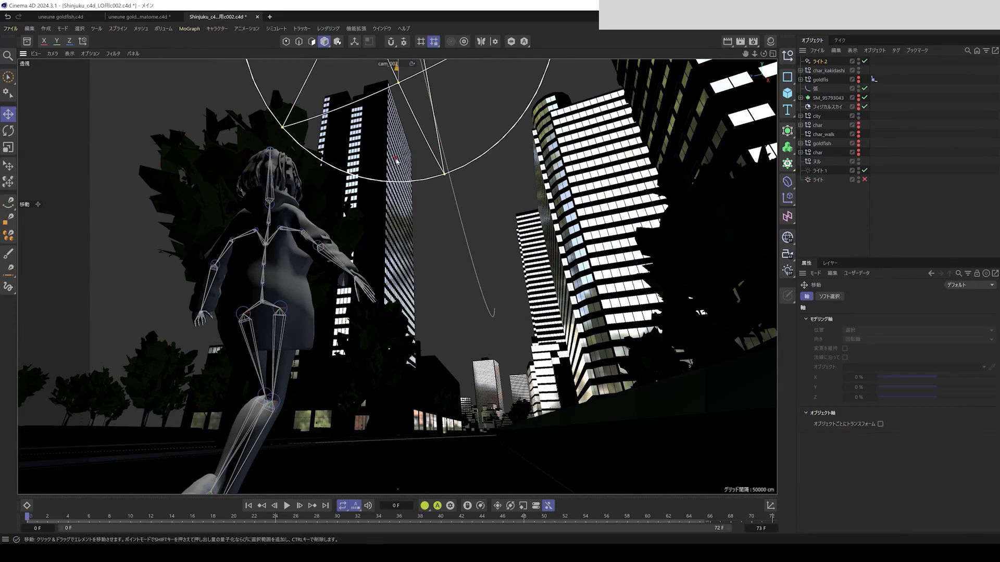
left_click(287, 506)
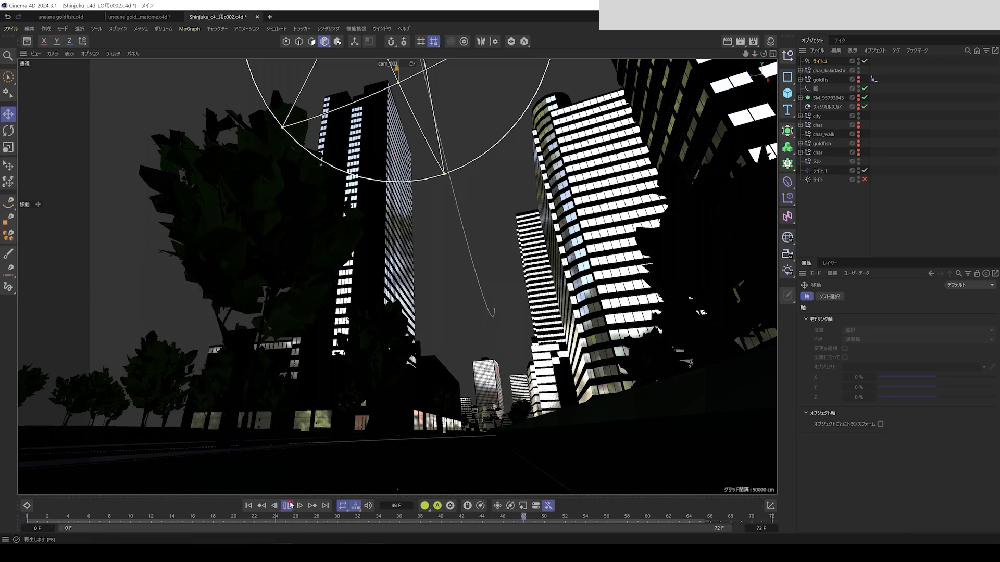
left_click(288, 506)
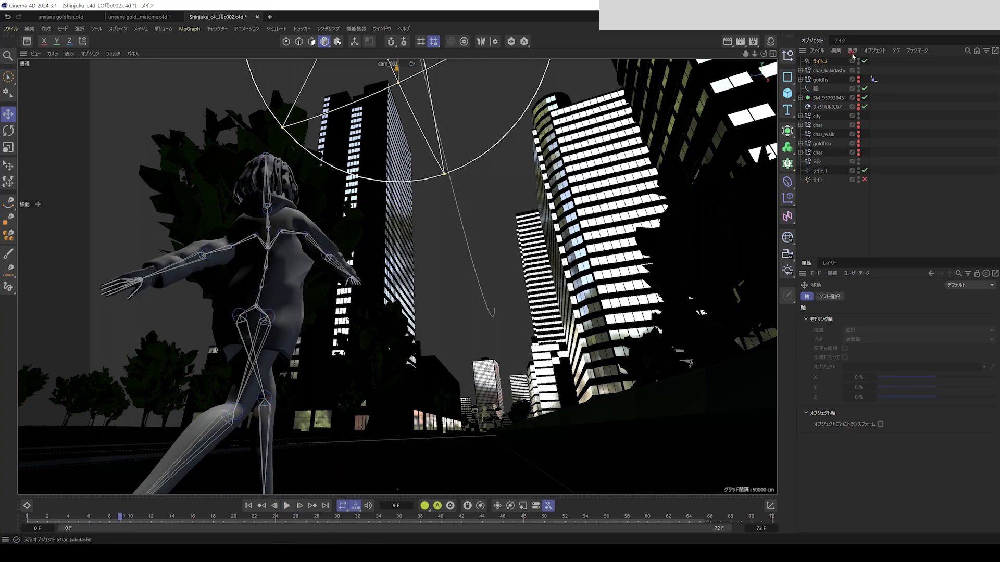
Tint ライト.2 orange with hue 25° and saturation 57%, and play back the shot to review the lighting.
left_click(820, 61)
left_click_drag(890, 364, 947, 373)
left_click(287, 505)
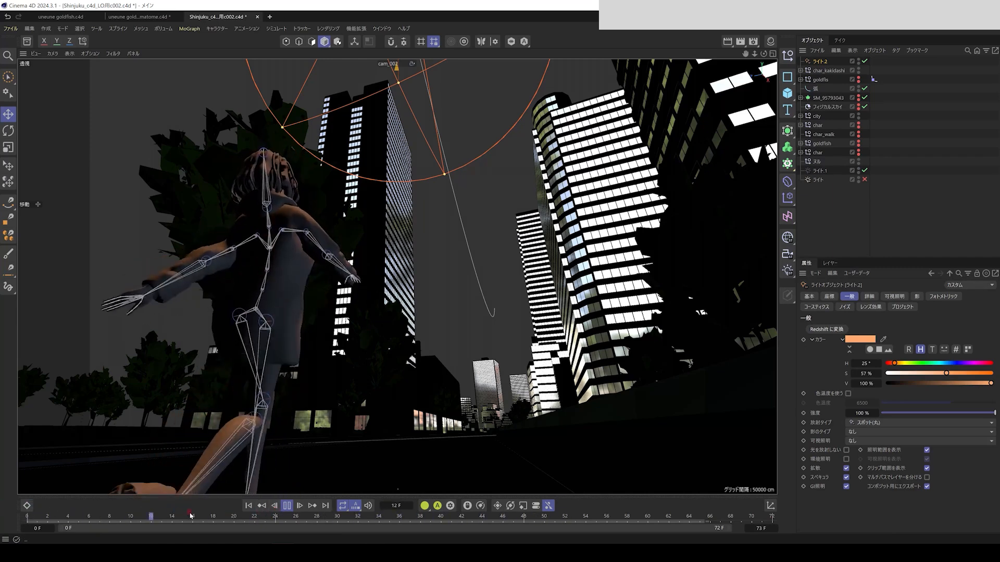
left_click_drag(36, 515, 0, 517)
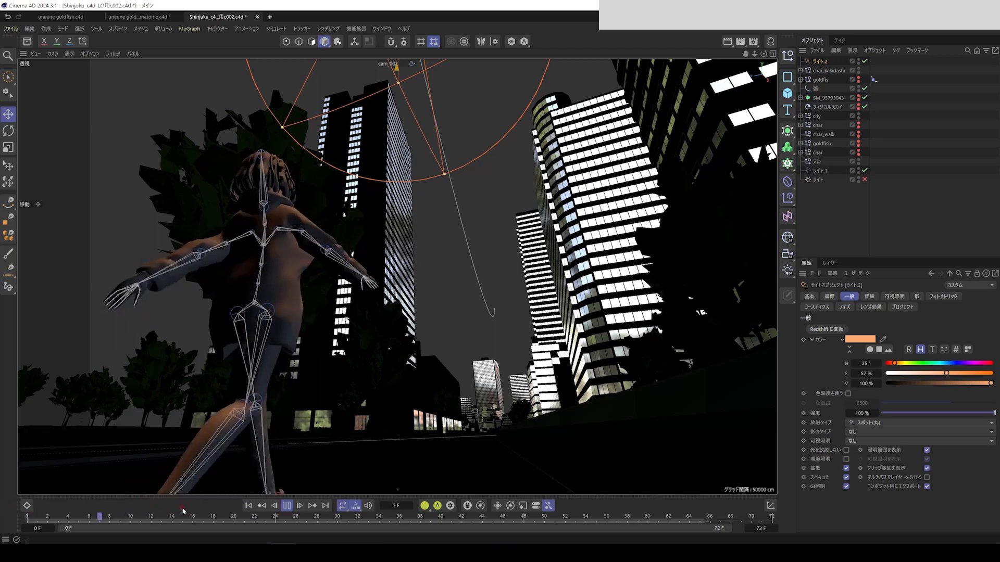
left_click_drag(191, 516, 0, 517)
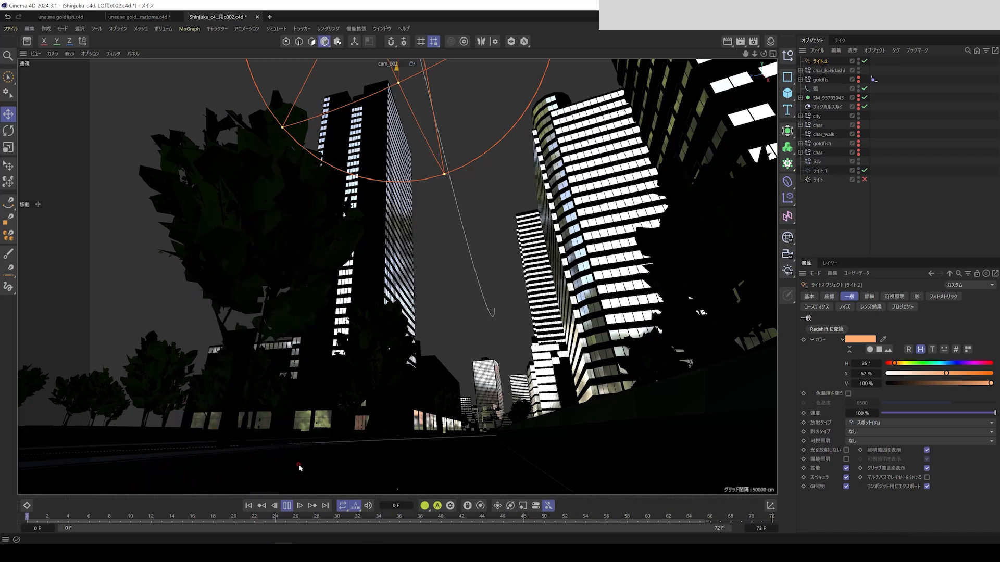
left_click(288, 506)
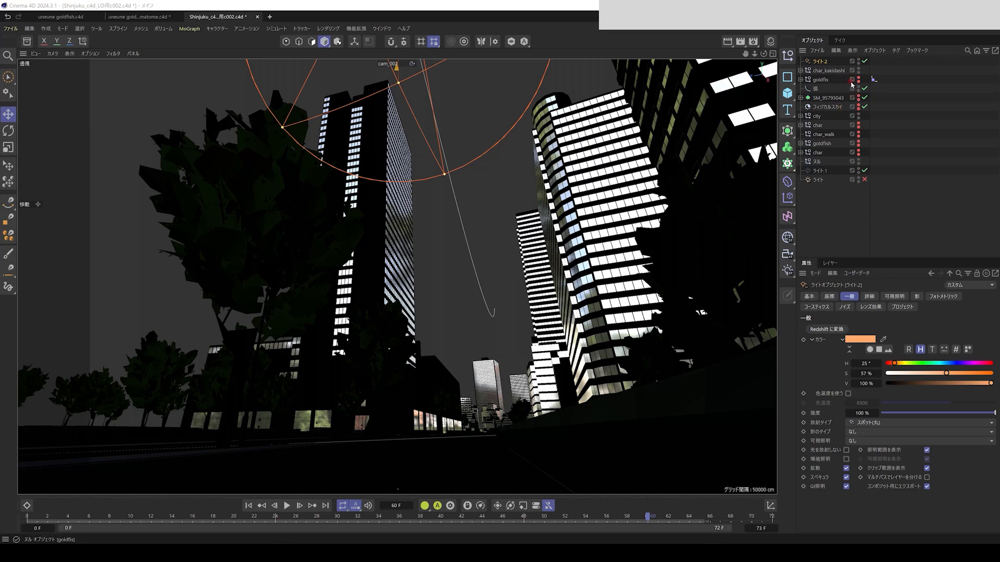
Examine the objects nested under char_kakidashi, collapse the hierarchy again and select char_kakidashi.
left_click(801, 70)
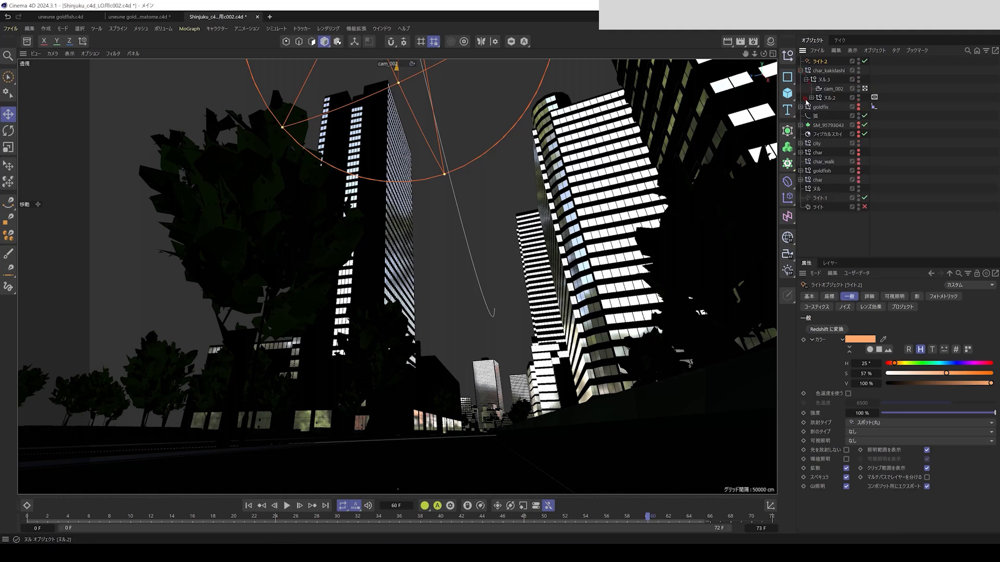
left_click(805, 79)
left_click(806, 79)
left_click(801, 70)
left_click(818, 72)
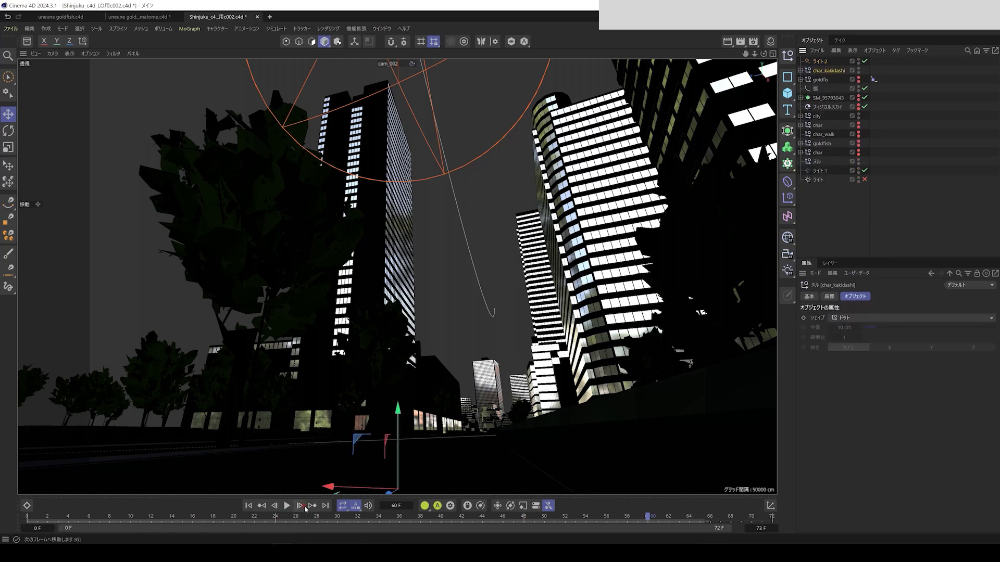
Return to the start of the shot, move ライト.2 sideways about 202 cm and scrub to frame 2.
left_click_drag(297, 516, 27, 515)
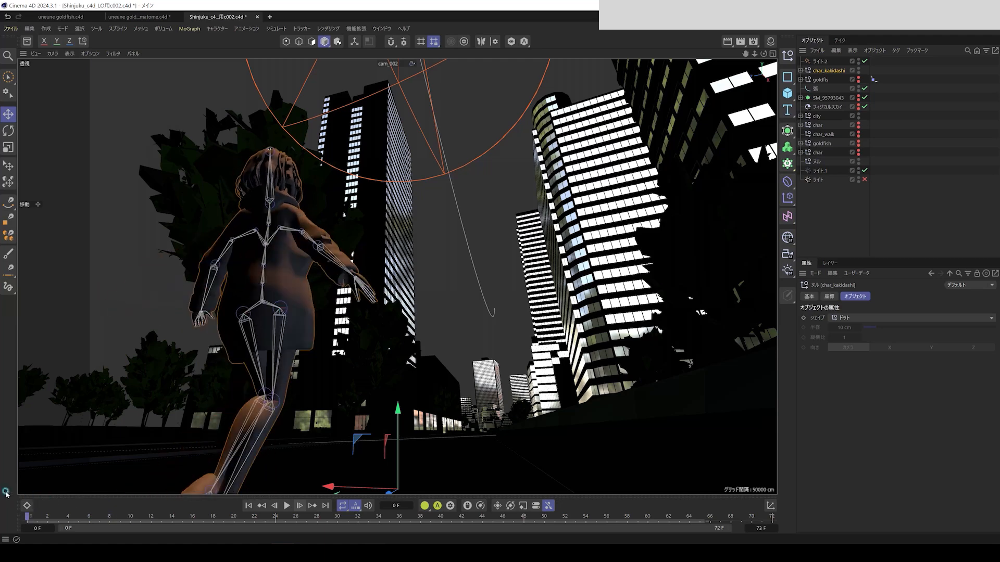
left_click(819, 61)
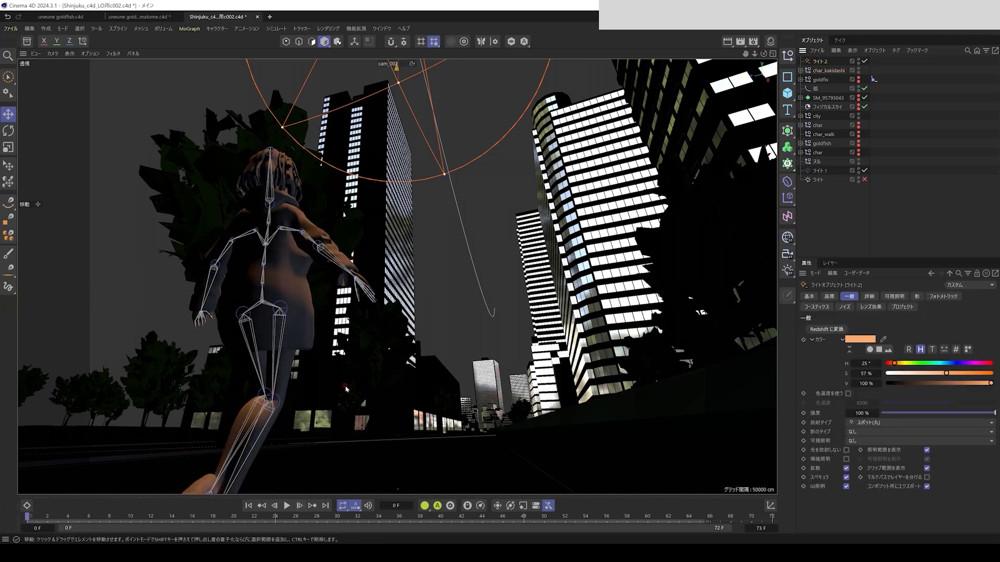
left_click_drag(396, 79, 282, 96)
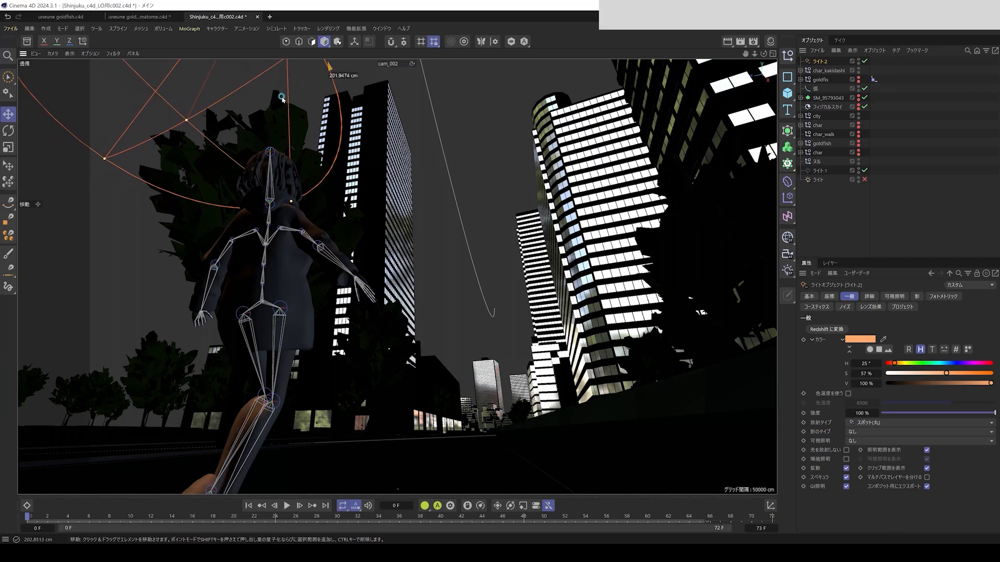
left_click_drag(34, 517, 14, 472)
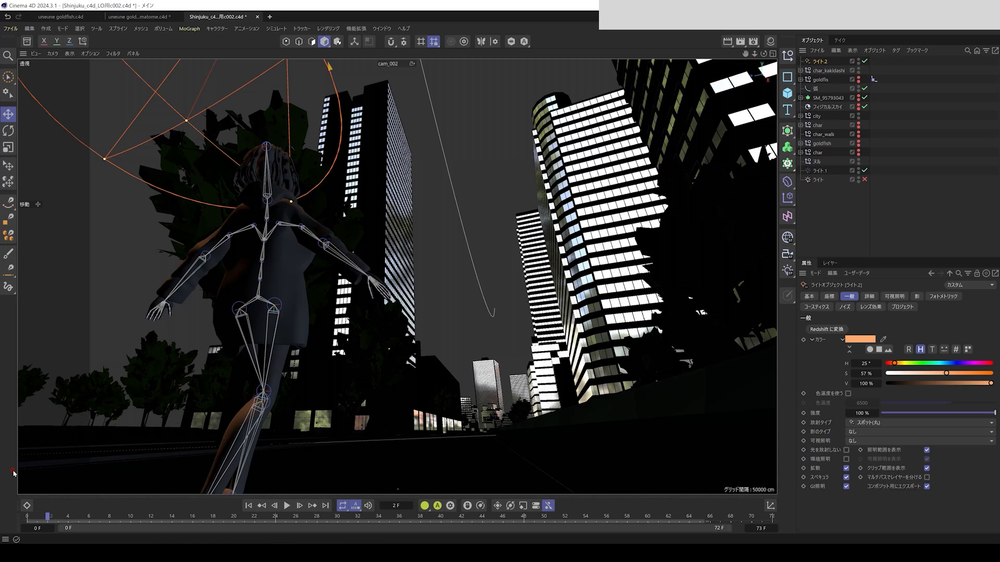
Add an area light, keep its rectangular area shape and set its outer radius to 45 cm.
left_click(787, 270)
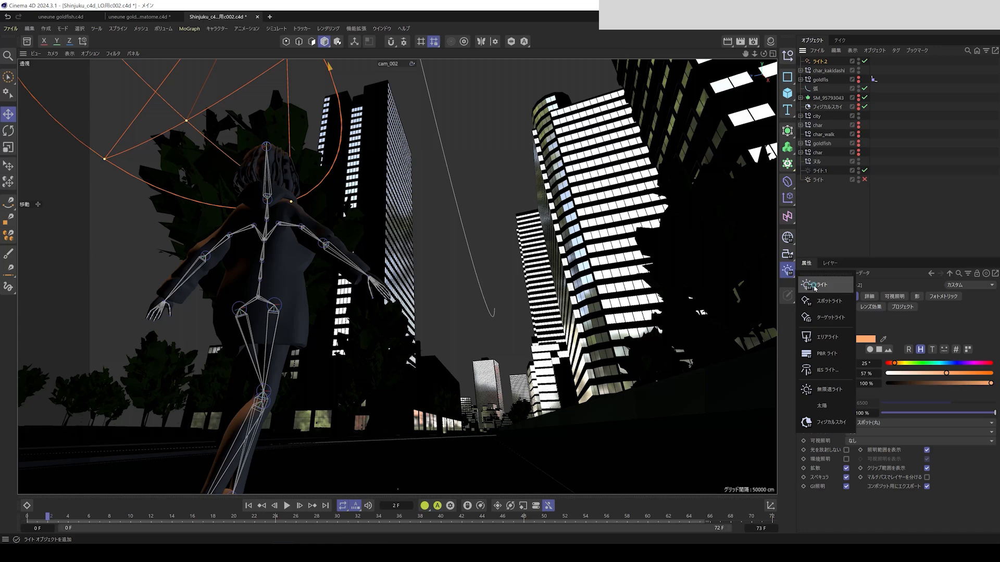
left_click(816, 335)
left_click(818, 61)
left_click(869, 296)
left_click(885, 380)
left_click(886, 380)
left_click_drag(849, 338, 834, 338)
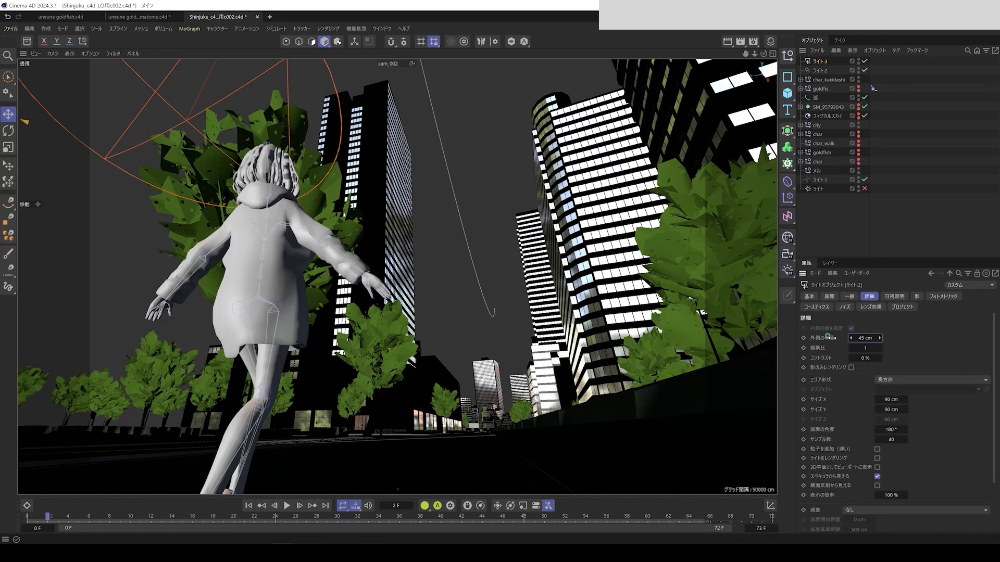
Tint ライト.3 light blue with hue 190° and saturation 40%, and set its intensity to 23%.
left_click(850, 297)
left_click_drag(895, 364, 929, 374)
left_click(932, 373)
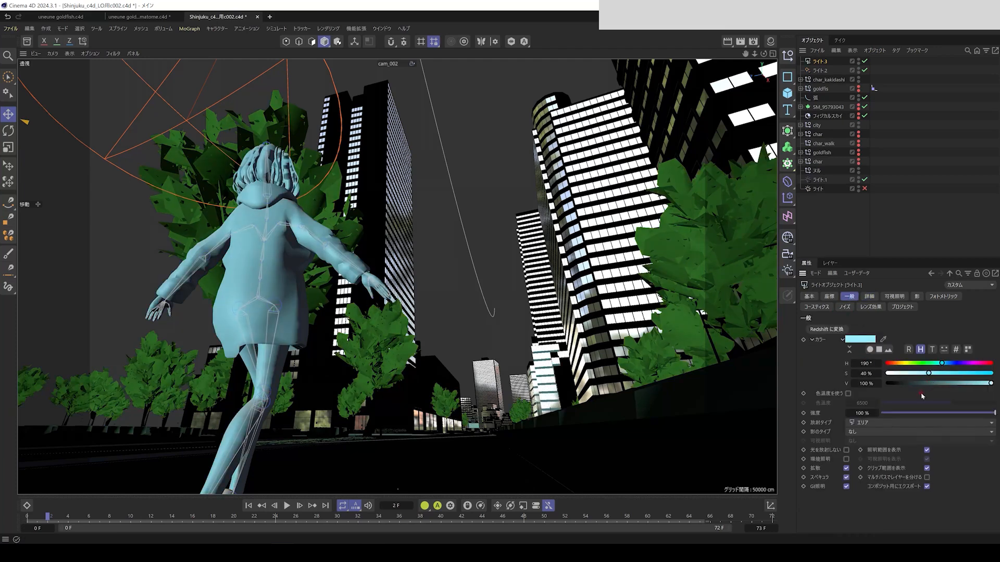
left_click_drag(897, 414, 906, 413)
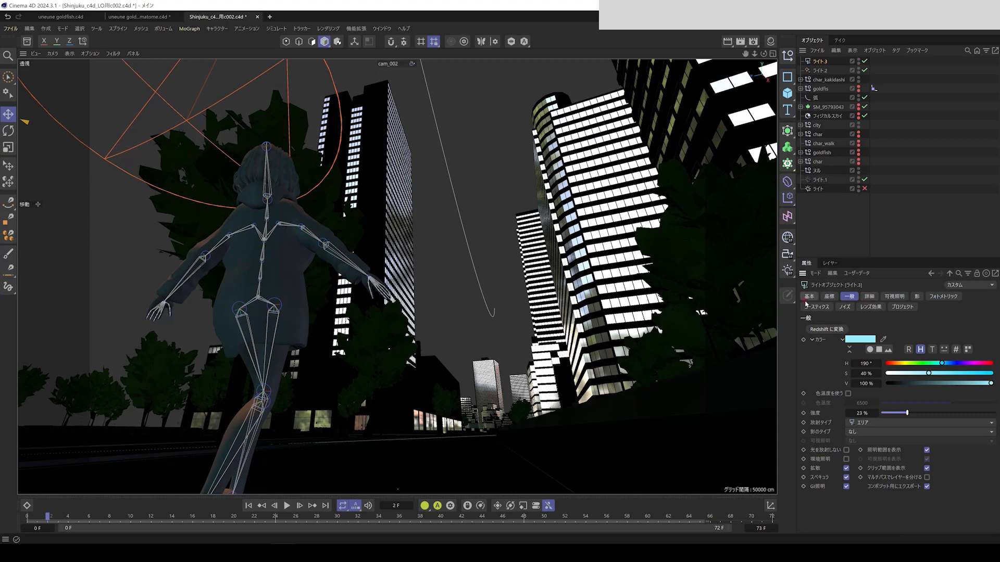
Switch the viewport to the default camera and move ライト.3 down the street to a low spot between the character and cam_002.
left_click(51, 55)
left_click(52, 103)
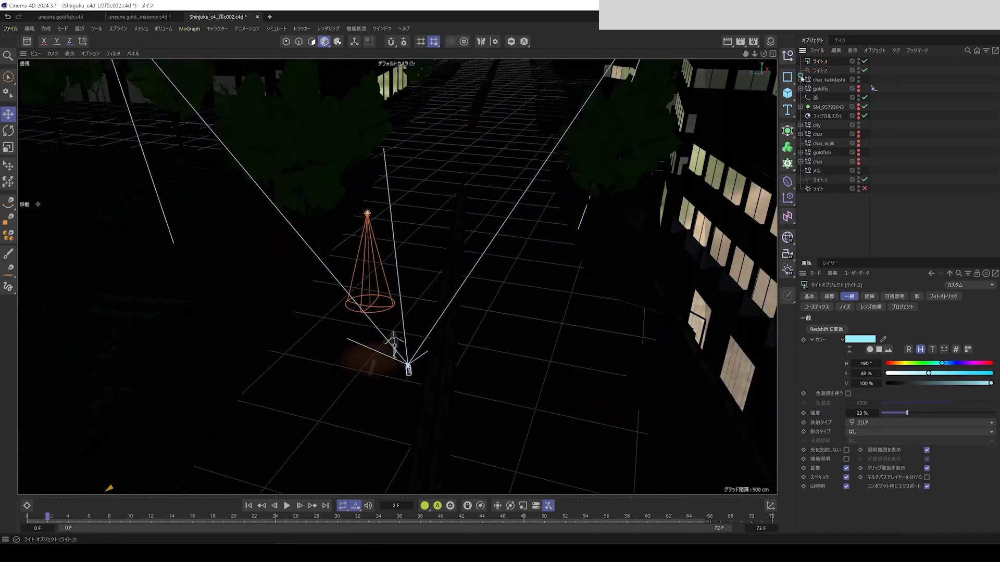
left_click_drag(336, 397, 328, 406, "alt")
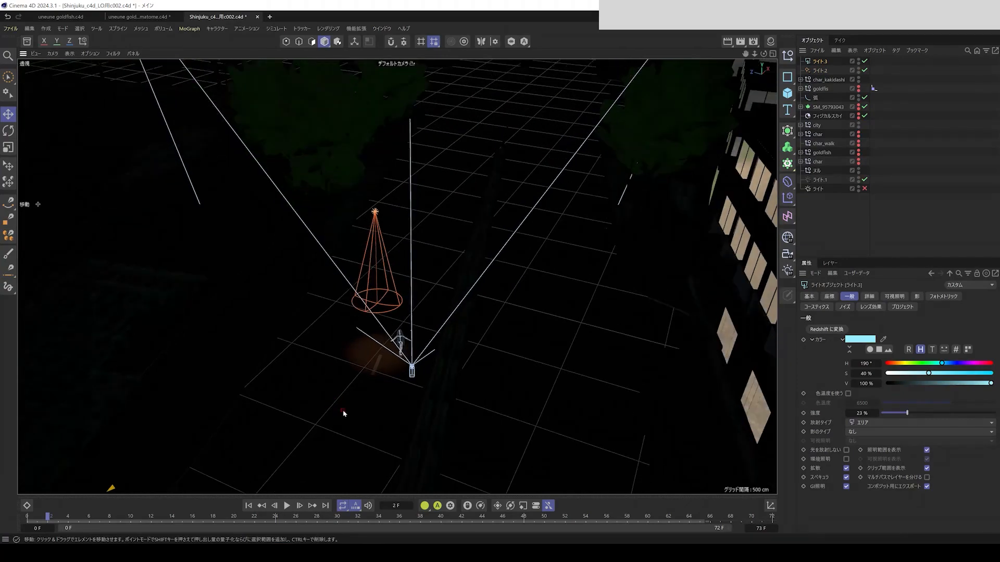
right_click_drag(343, 410, 257, 409, "alt")
middle_click_drag(257, 409, 333, 336, "alt")
left_click_drag(343, 364, 244, 395, "alt")
left_click_drag(168, 243, 546, 334)
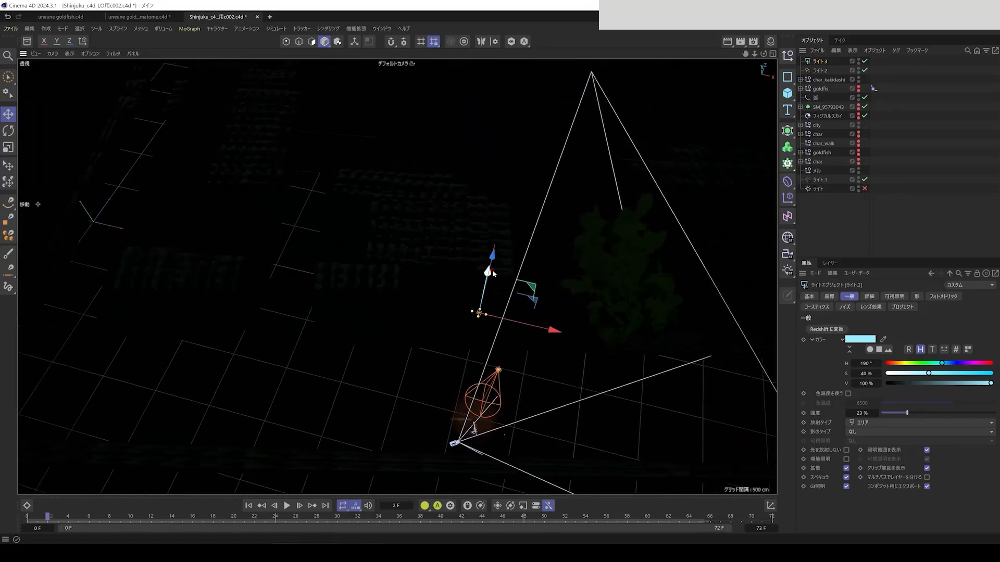
left_click_drag(463, 346, 499, 313, "alt")
left_click_drag(385, 264, 484, 310)
left_click_drag(471, 307, 417, 271, "alt")
left_click_drag(515, 339, 493, 339)
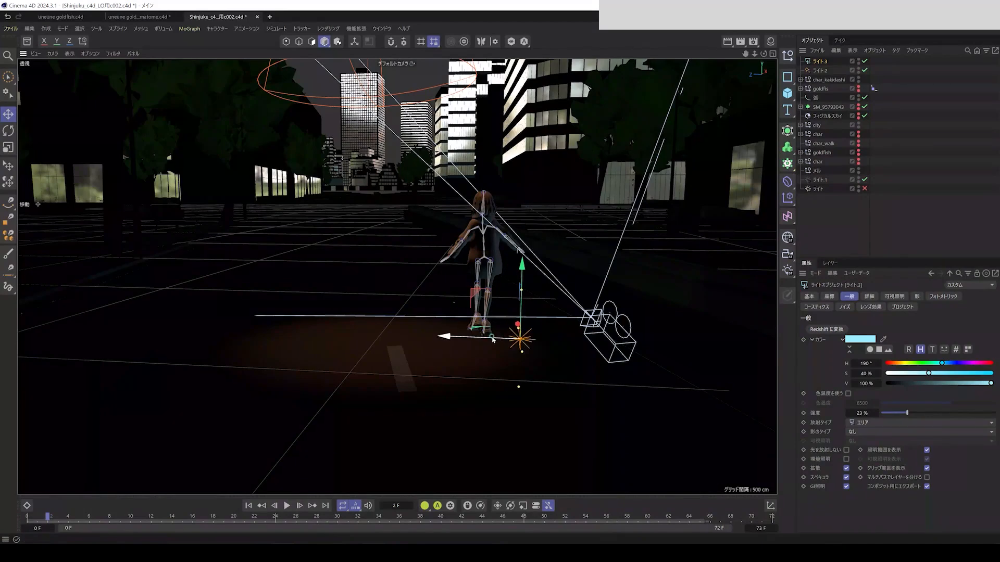
Toggle ライト.3's visibility to compare its effect, and set its intensity to 62%.
left_click(858, 60)
left_click(858, 60)
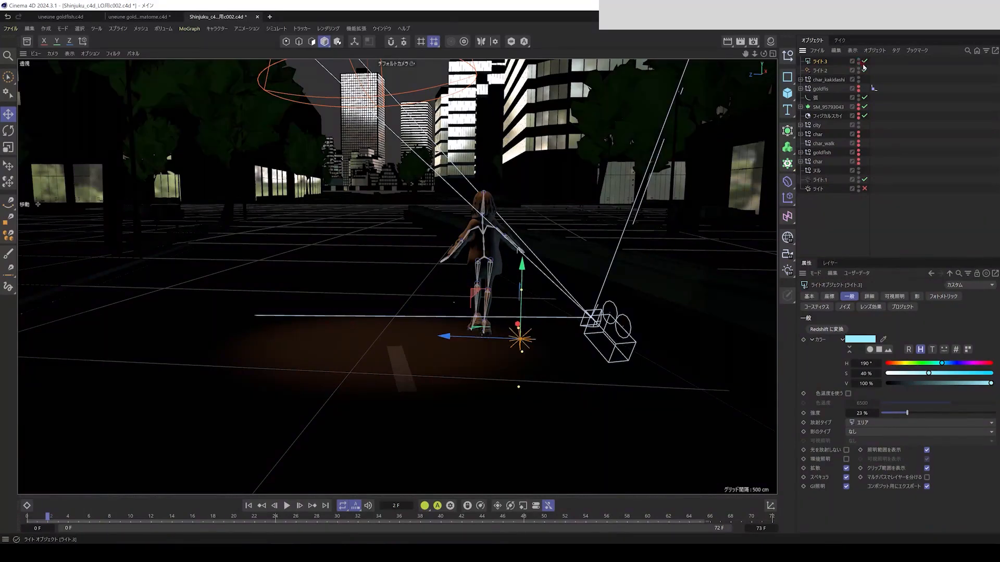
left_click_drag(914, 415, 946, 423)
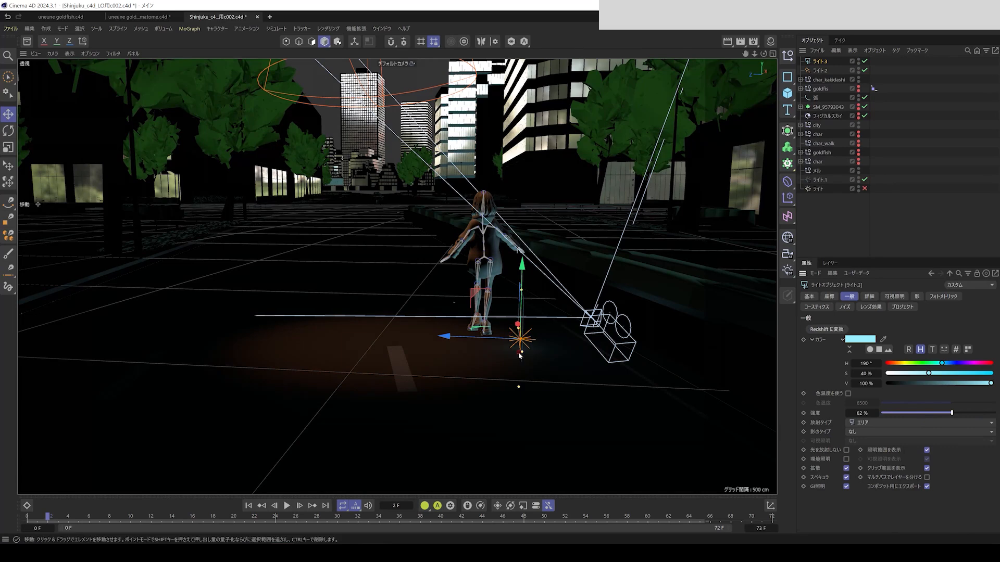
Try the スポット(丸) light type on ライト.3, and set the type to 平行.
left_click(854, 424)
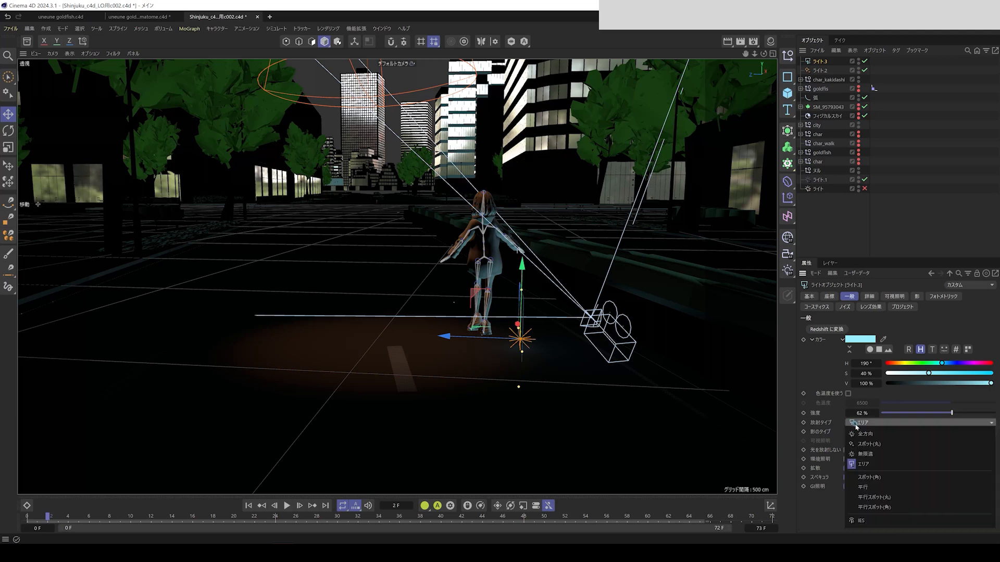
left_click(859, 445)
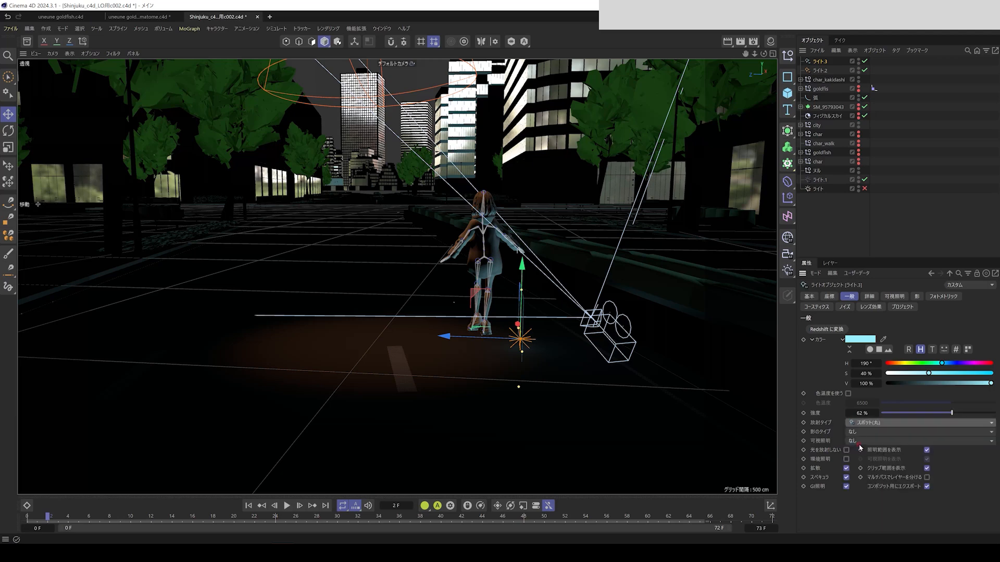
left_click(858, 424)
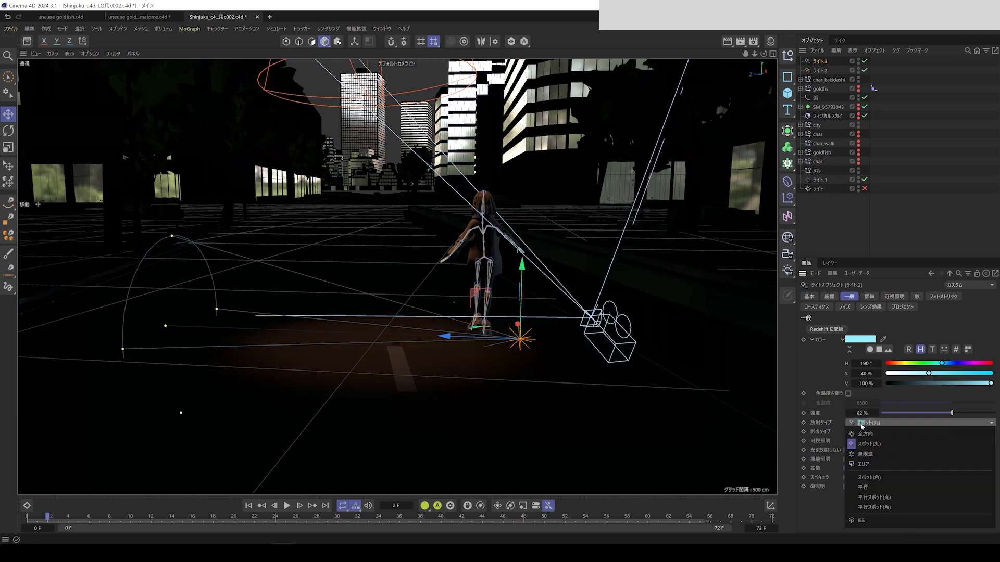
left_click(864, 488)
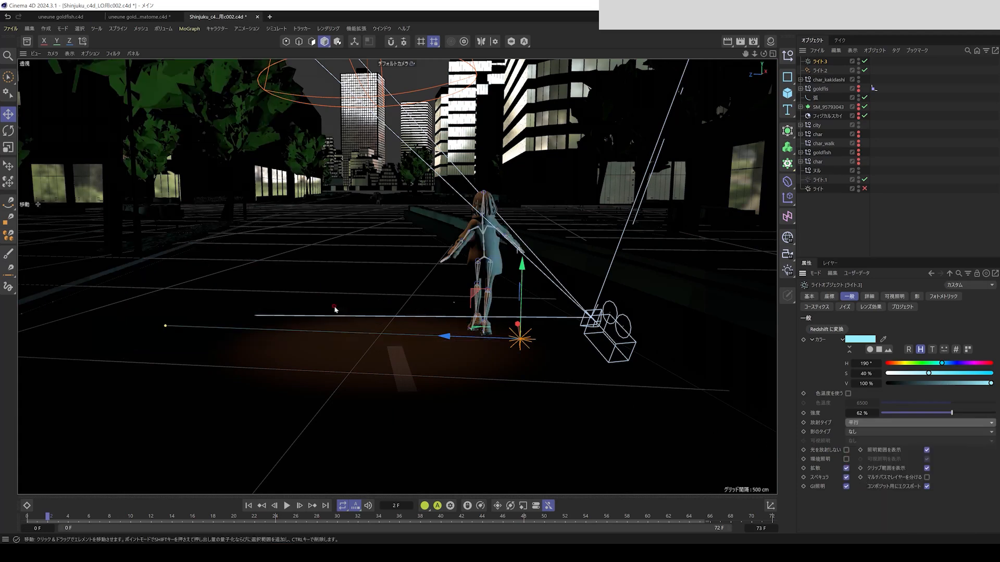
Move ライト.3 back to the shot camera's position and rotate it to change the direction of its light.
left_click_drag(455, 338, 542, 337)
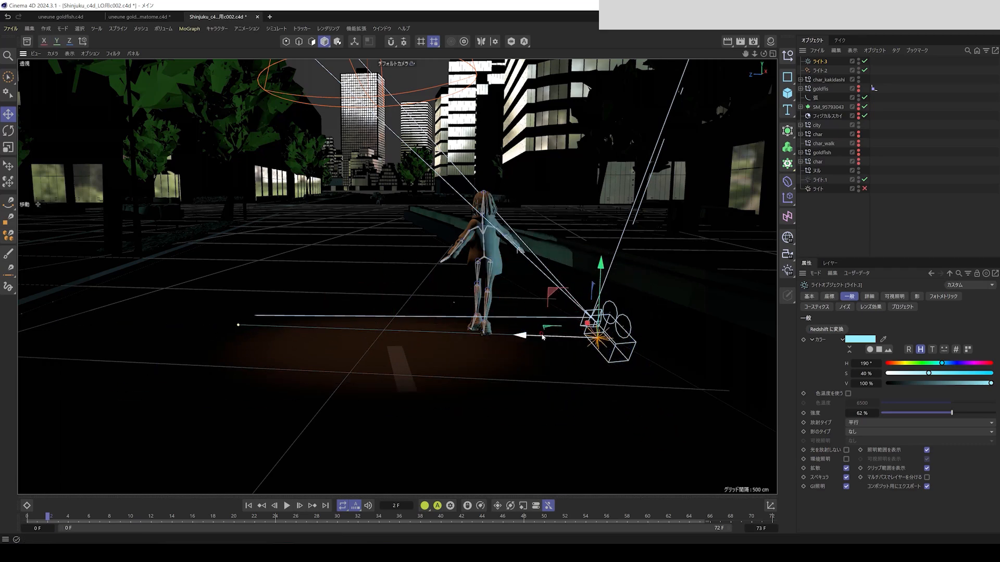
key("r")
left_click_drag(560, 311, 618, 315)
Set ライト.3's falloff to 2乗に反比例 (物理的に正確) and adjust its falloff reference distance to about 648 cm.
left_click(818, 62)
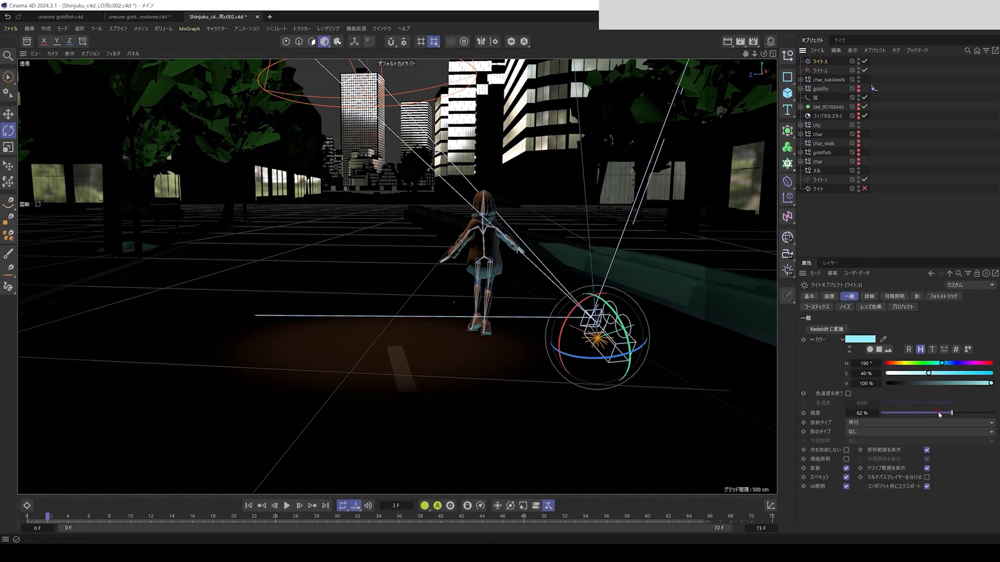
left_click(869, 296)
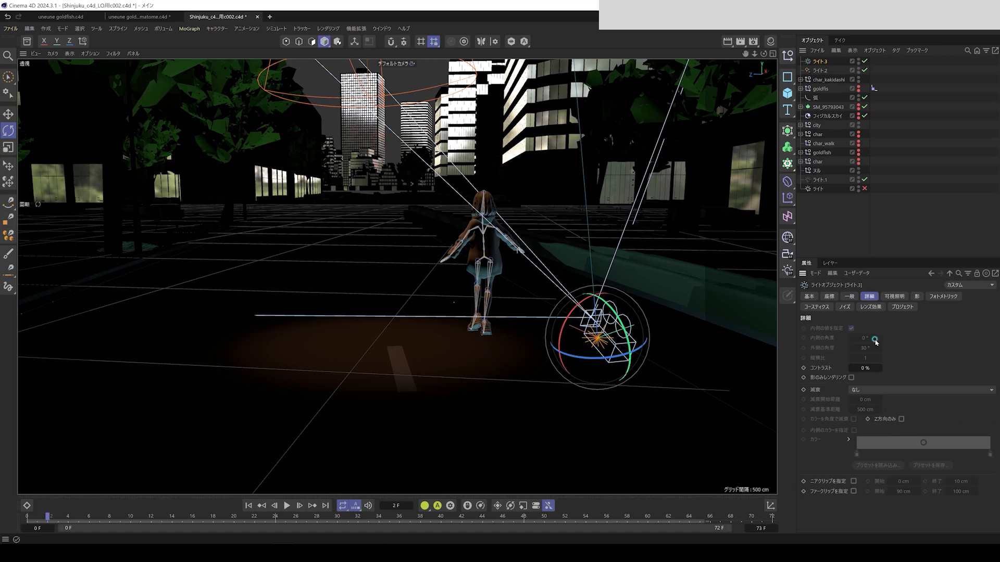
left_click(877, 389)
left_click(870, 411)
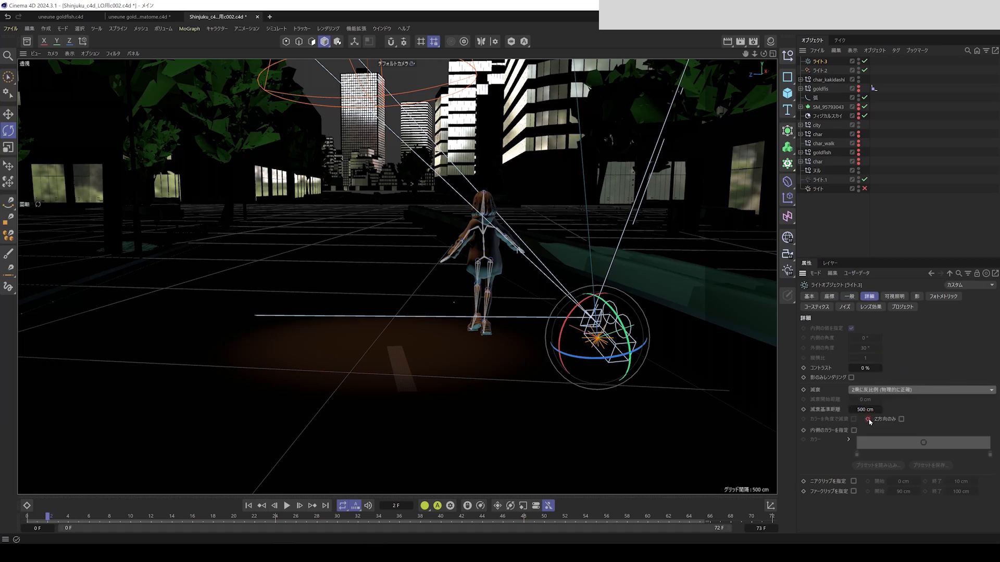
left_click_drag(864, 407, 620, 420)
Move ライト.3 away from the shot camera to a spot above the street, farther ahead of the character.
left_click(9, 114)
left_click_drag(571, 330, 389, 350)
key("r")
left_click(8, 114)
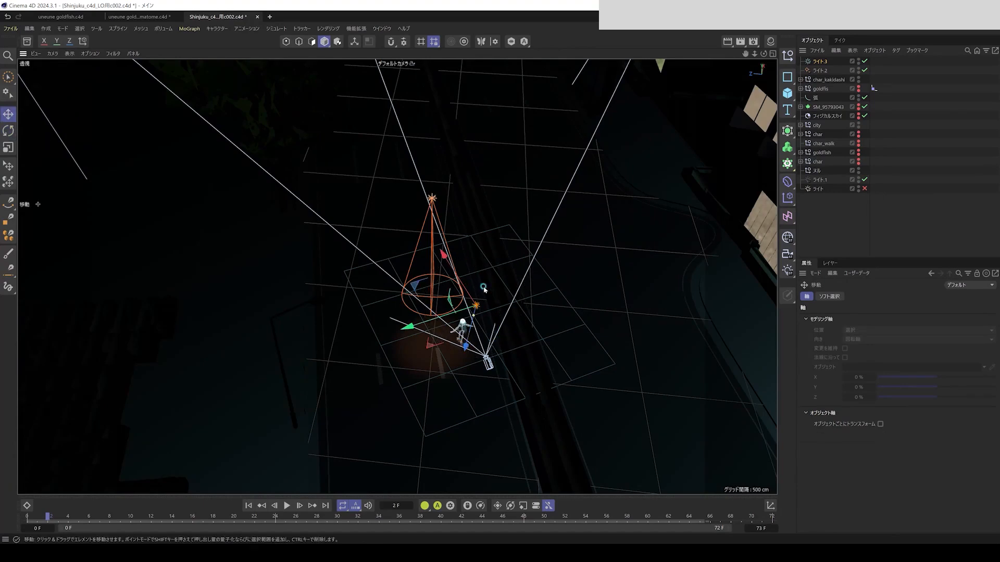
left_click_drag(473, 323, 505, 237)
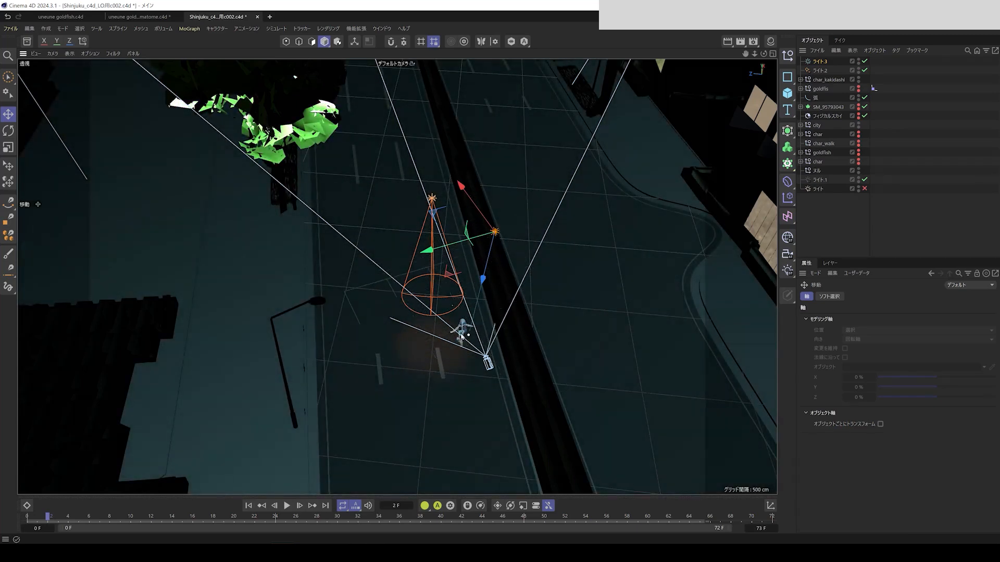
mouse_move(467, 324)
left_mouse_down("alt")
mouse_move(461, 272)
mouse_move(457, 323)
left_mouse_up("alt")
Rotate ライト.3 slightly to adjust its light direction and look through cam_002.
left_click(9, 131)
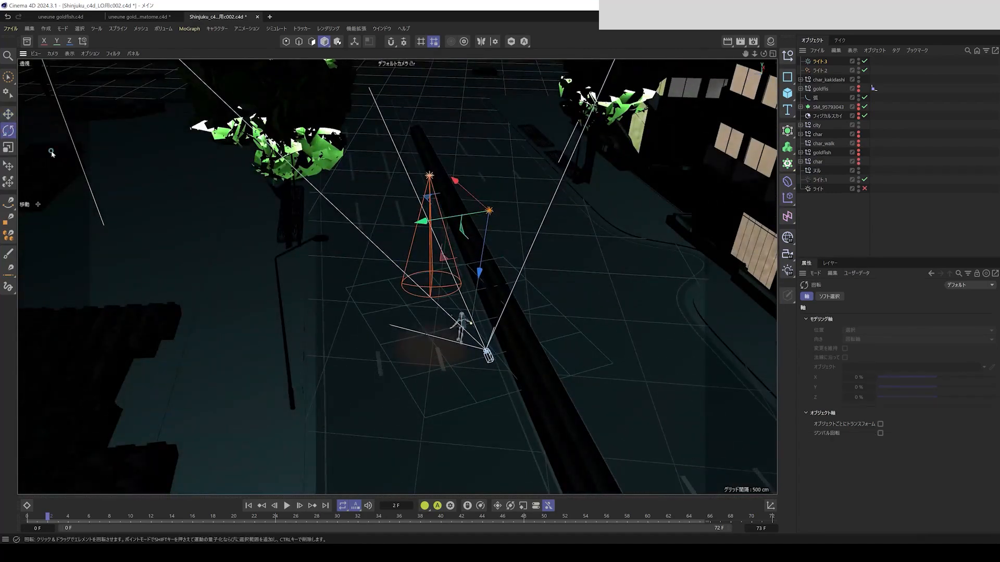
left_click_drag(473, 235, 475, 236)
left_click_drag(446, 403, 438, 361, "alt")
right_click_drag(455, 388, 519, 368, "alt")
middle_click_drag(540, 364, 464, 410, "alt")
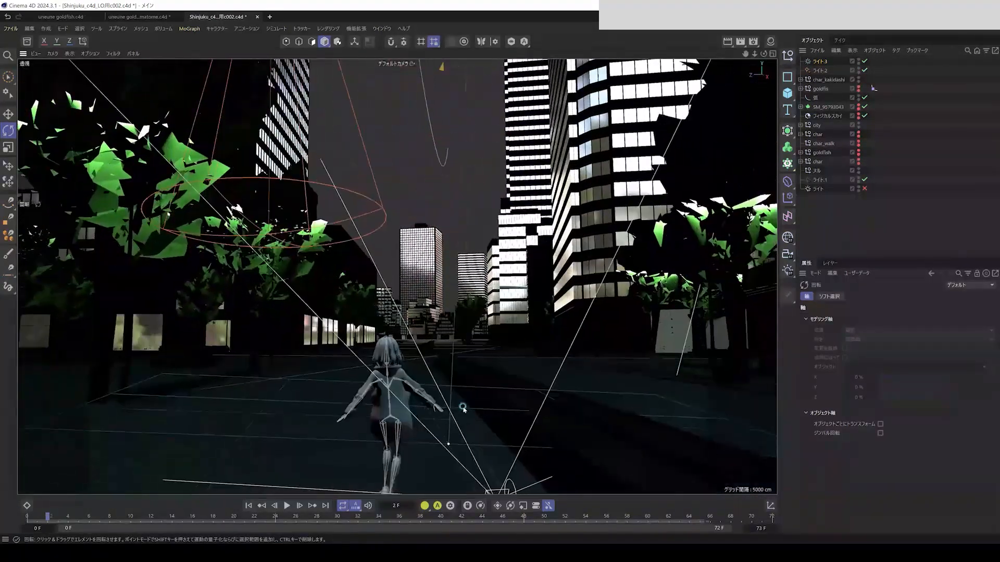
left_click_drag(394, 415, 373, 372, "alt")
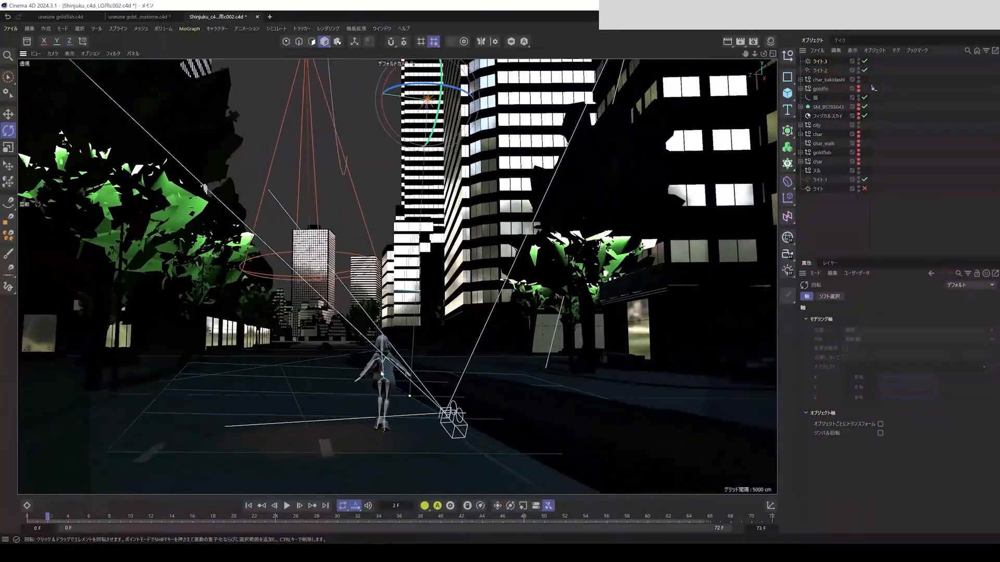
left_click(43, 65)
left_click(131, 95)
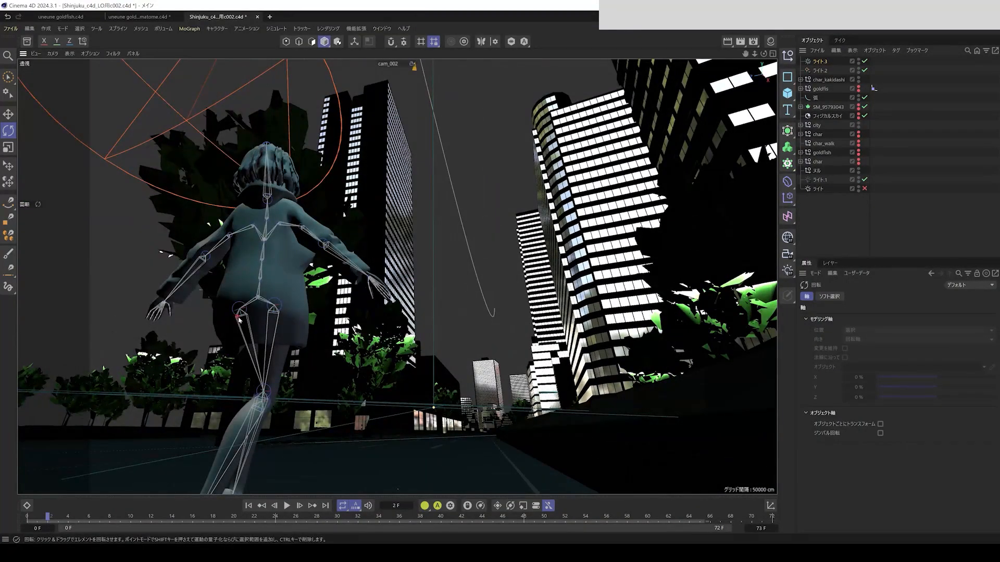
Adjust ライト.3's falloff reference distance, and set its visible-light outer size to 839 cm and brightness to 53%.
left_click(821, 62)
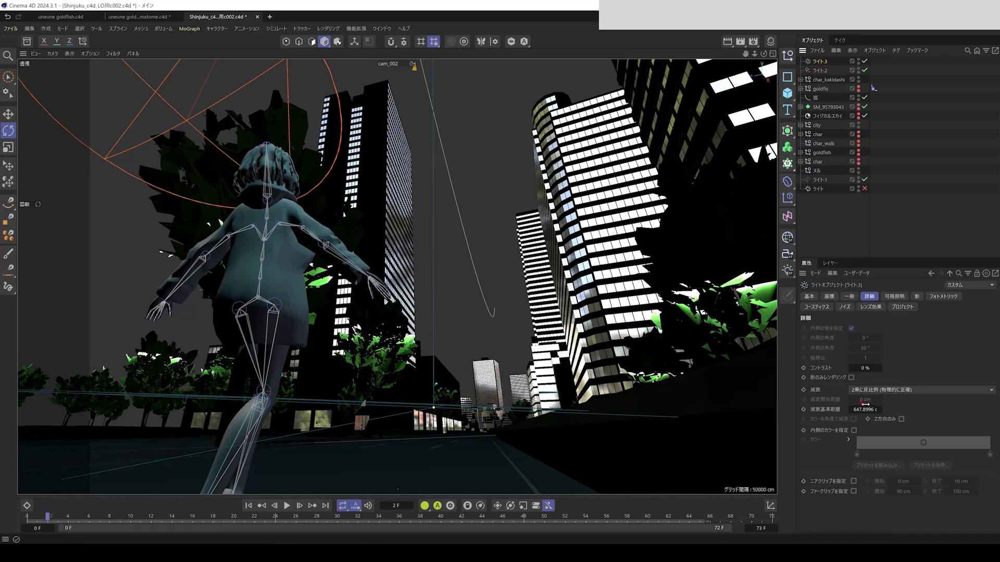
left_click_drag(857, 409, 895, 426)
left_click(884, 296)
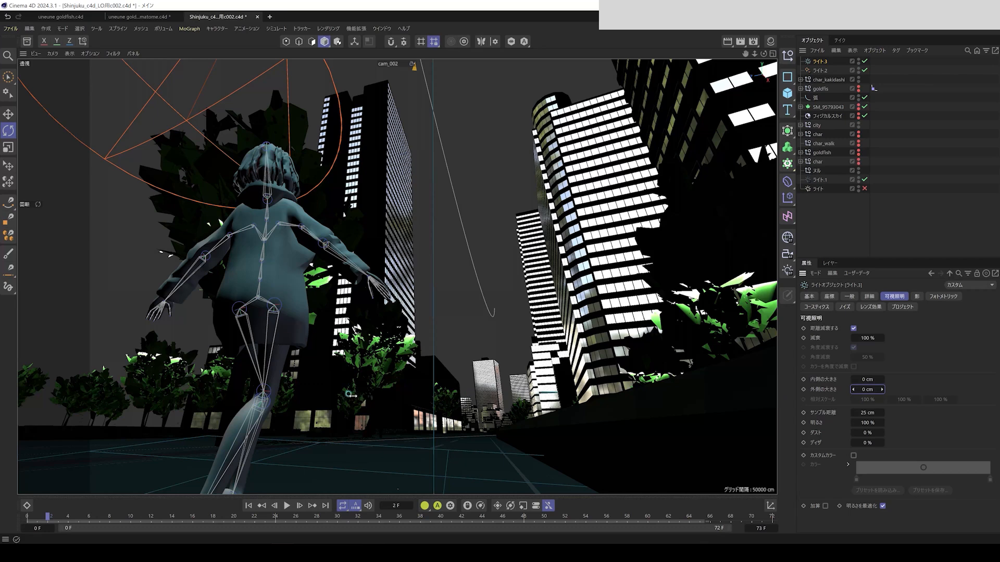
left_click_drag(785, 404, 730, 403)
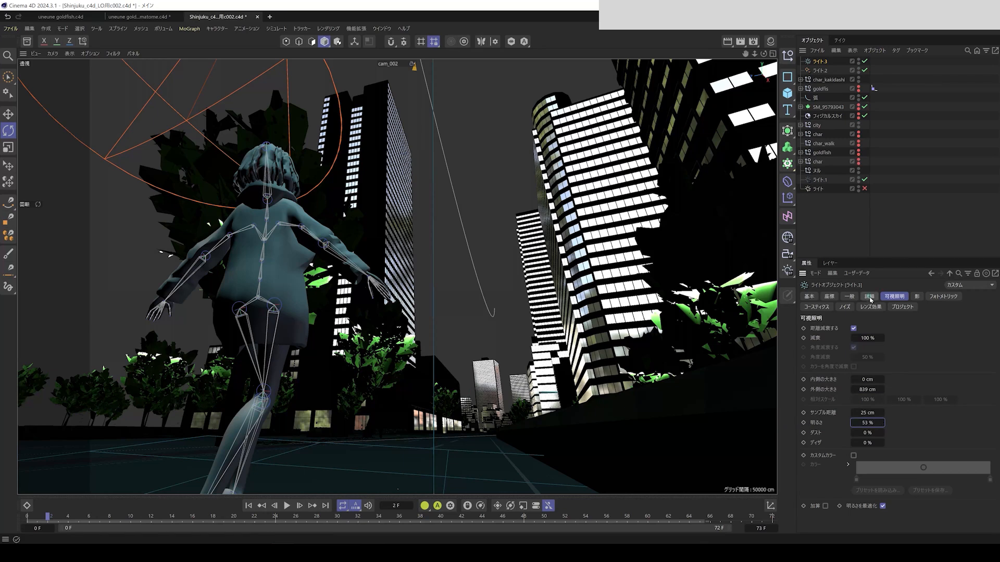
Set ライト.3's intensity to 51%.
left_click(869, 296)
left_click(850, 296)
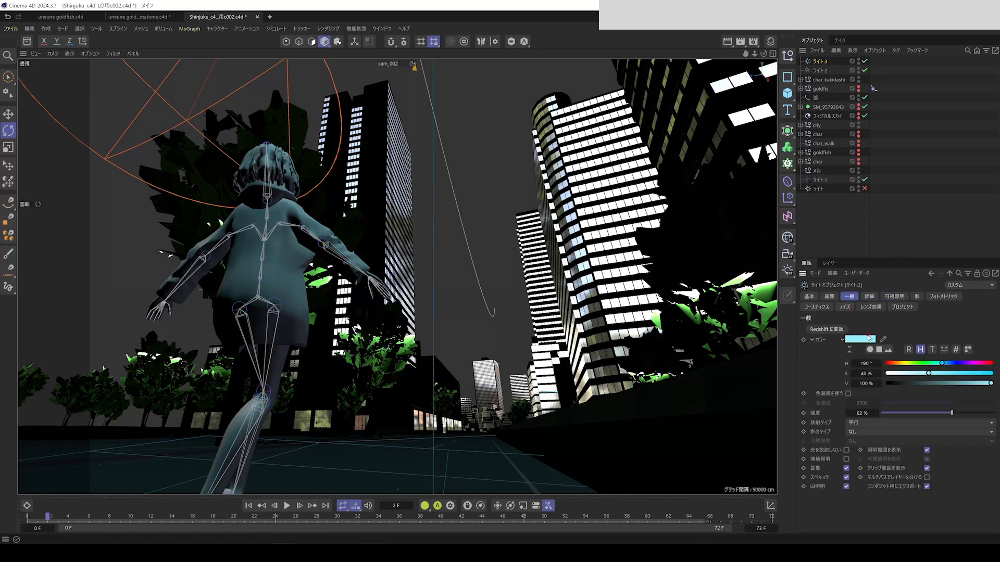
left_click_drag(912, 417, 937, 427)
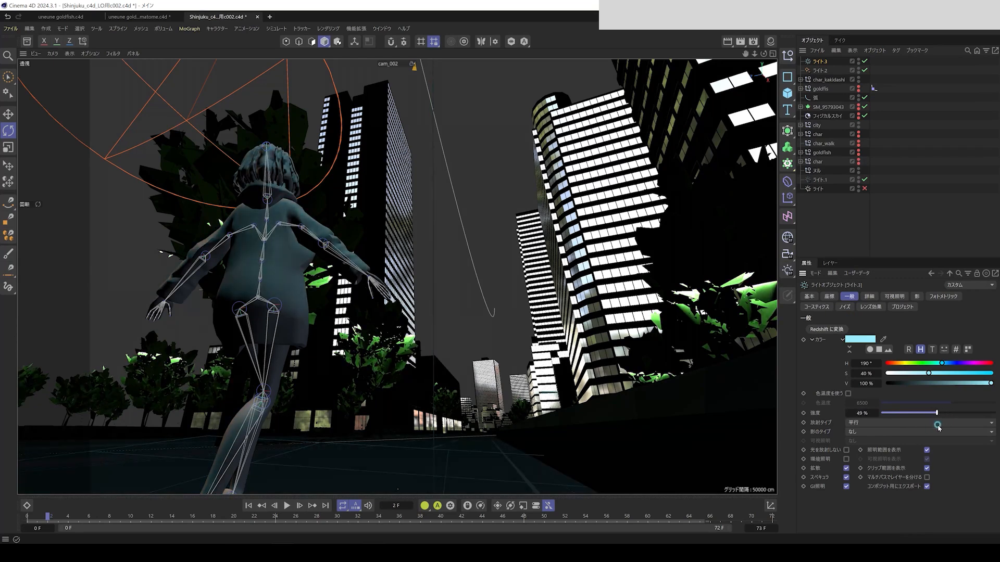
Set ライト.3's contrast to 111% and try different falloff reference distances, down to 26 cm.
left_click(868, 296)
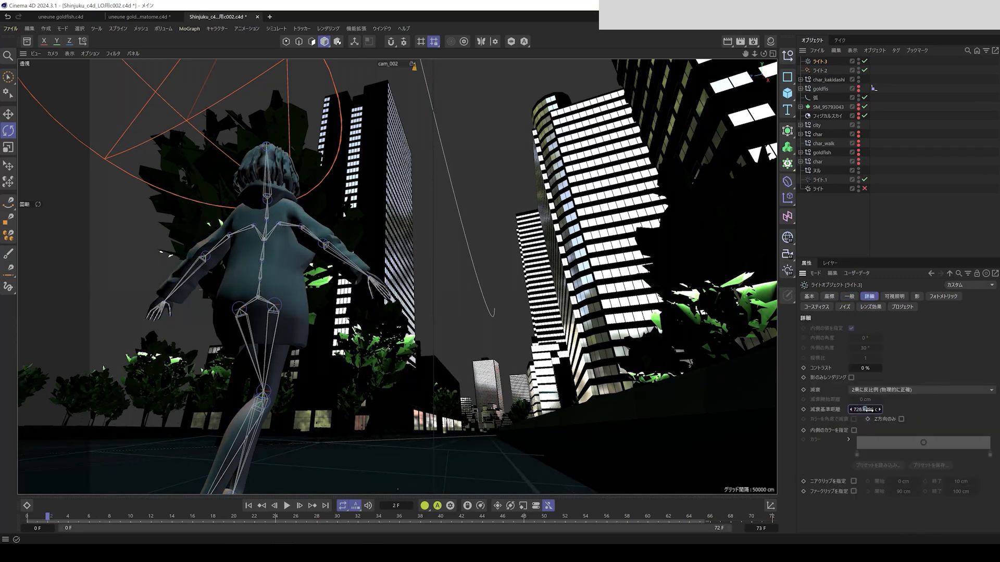
left_click_drag(907, 411, 916, 414)
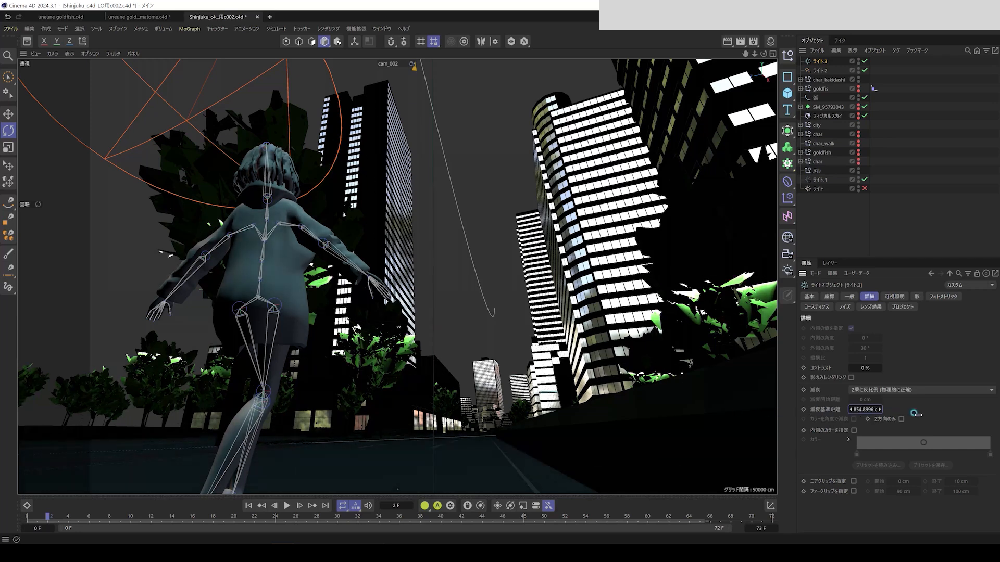
left_click_drag(864, 368, 956, 370)
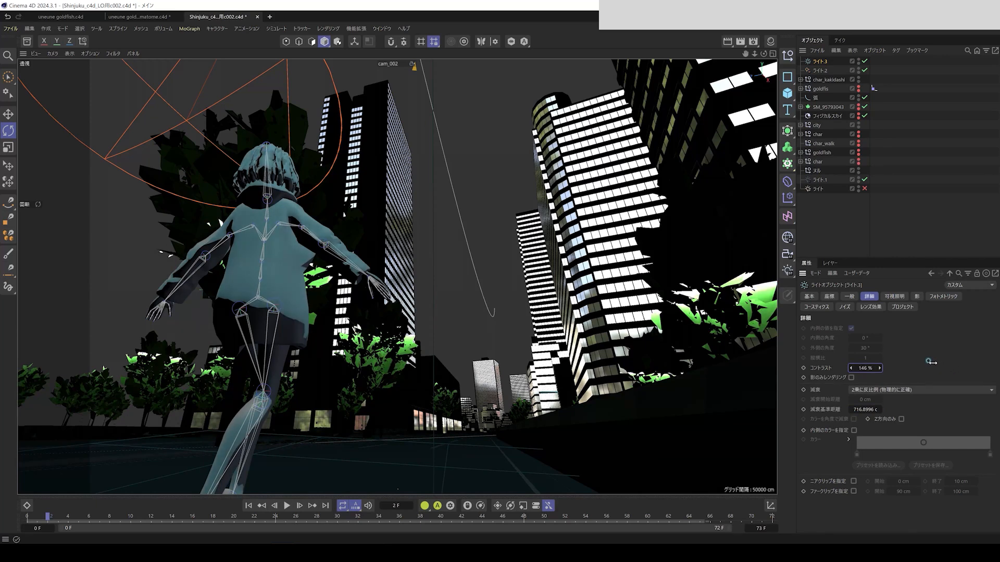
left_click_drag(930, 361, 884, 361)
left_click_drag(868, 411, 524, 415)
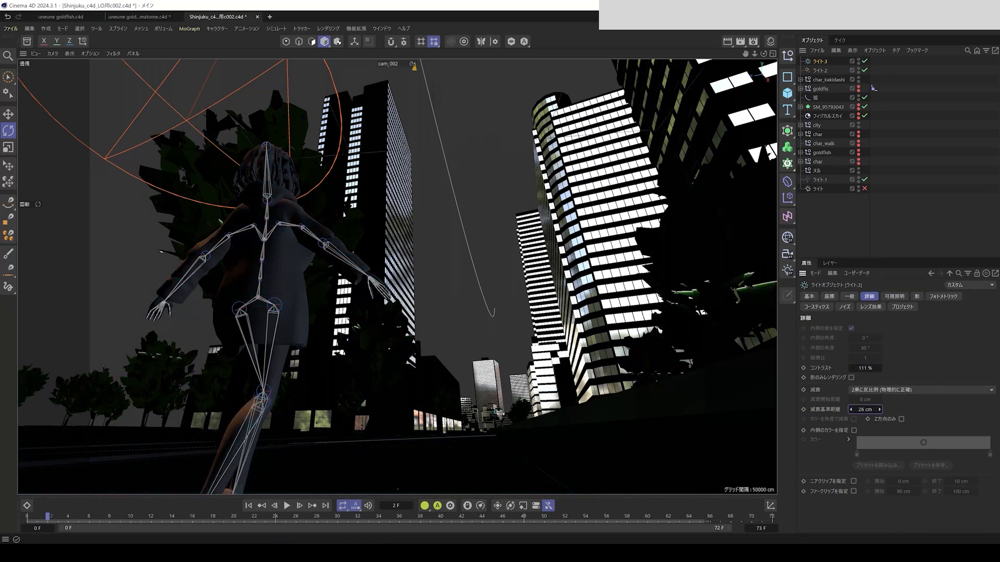
Change ライト.3's light type to 平行スポット(丸) and set its intensity to 56%.
left_click(850, 297)
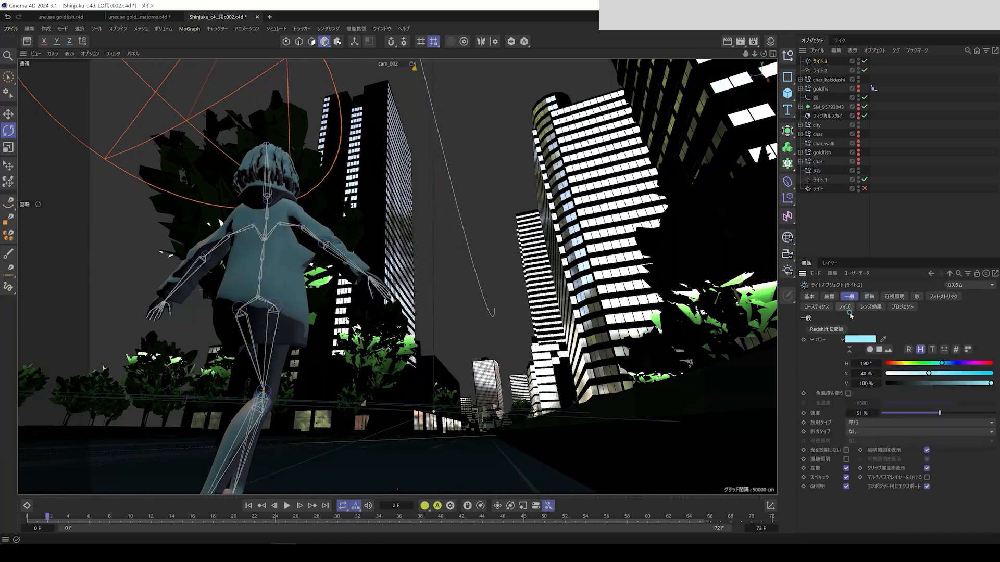
left_click(868, 424)
left_click(857, 495)
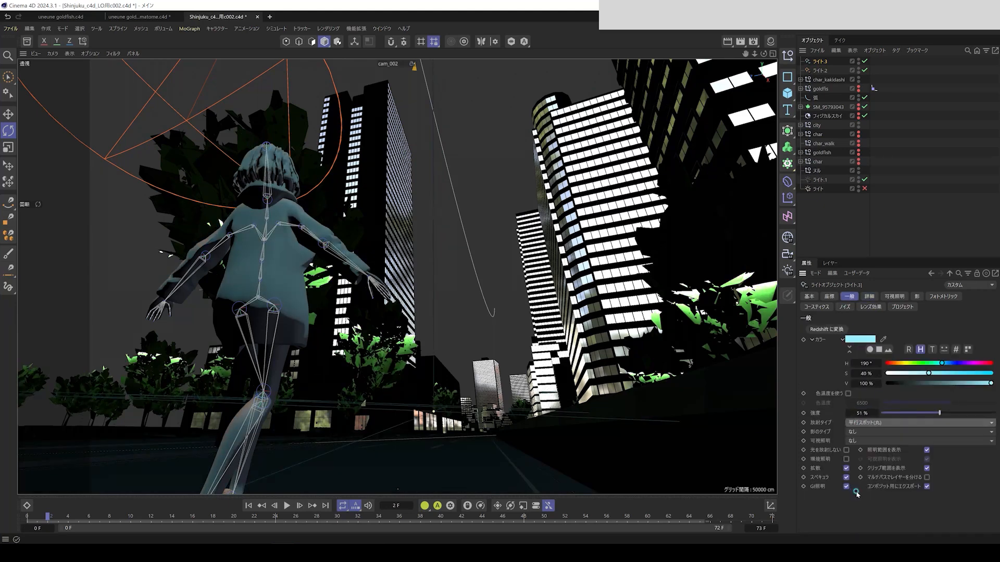
left_click_drag(892, 414, 936, 415)
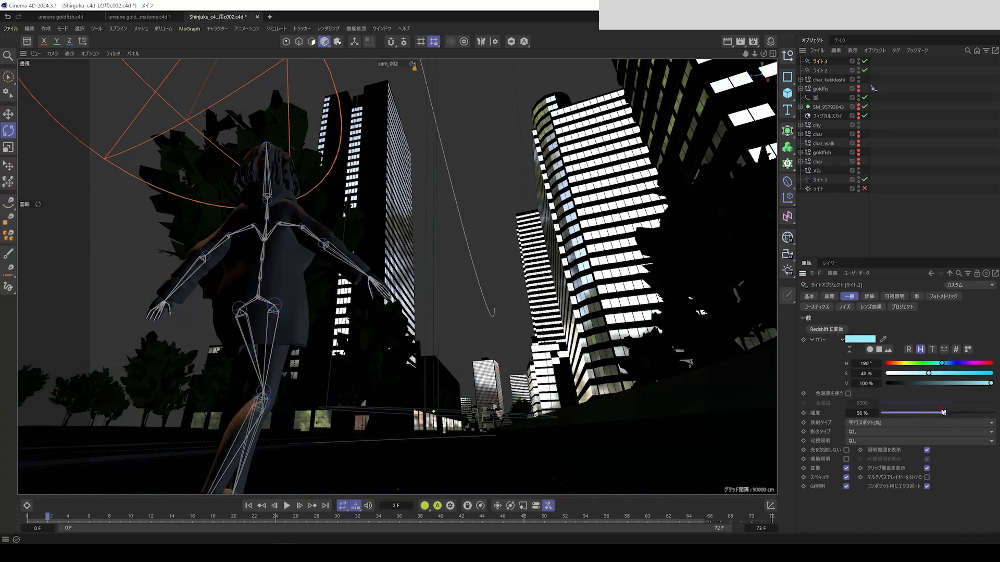
Switch the viewport to the default camera and lower ライト.3 to the character's level.
left_click(53, 53)
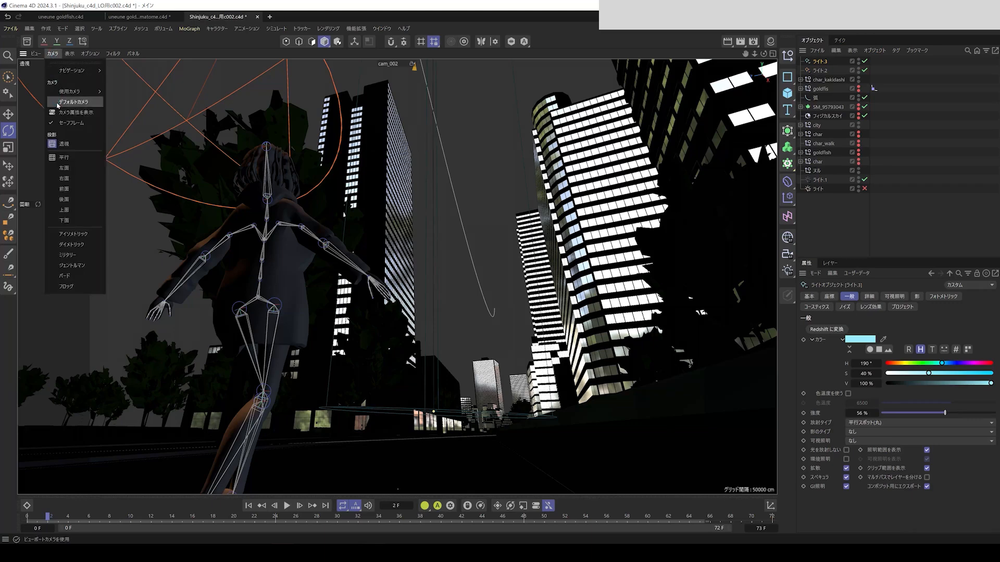
left_click(58, 102)
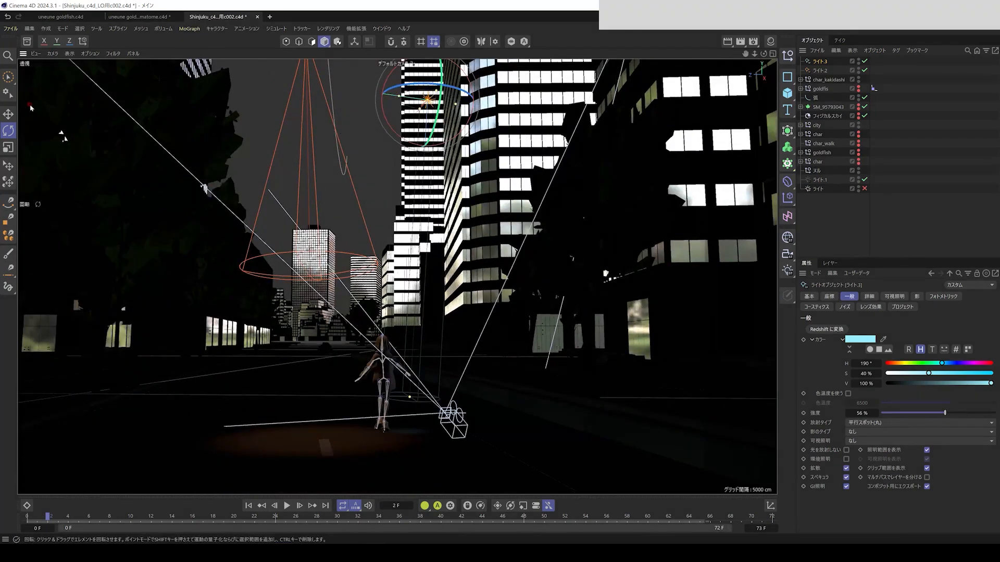
left_click(8, 114)
left_click_drag(428, 112, 426, 440)
Place and rotate ライト.3 at the character so it lights the figure, and return the viewport to cam_002.
key("r")
left_click_drag(418, 383, 371, 395)
left_click_drag(370, 396, 444, 410, "alt")
left_click(9, 136)
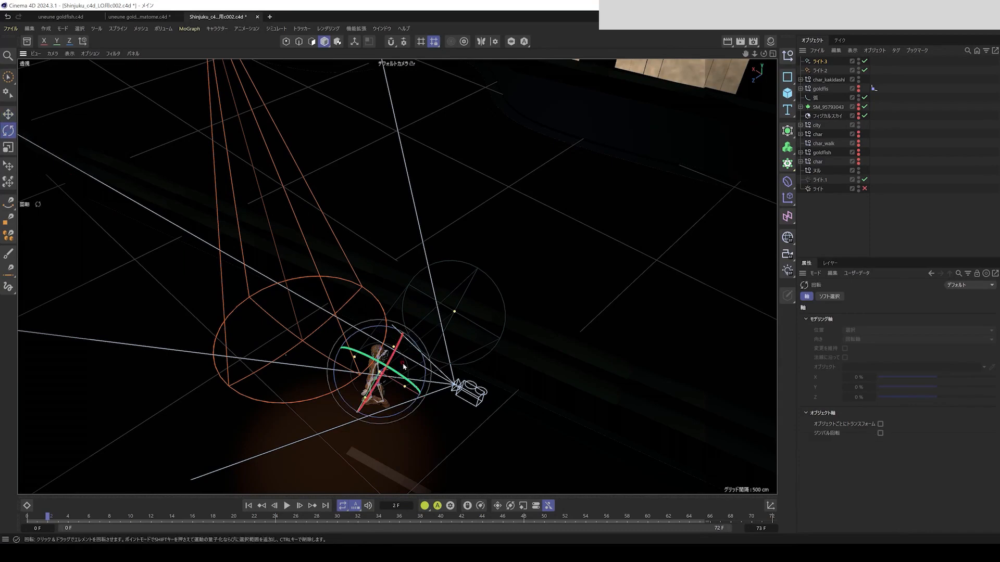
left_click_drag(392, 369, 375, 363)
left_click(53, 54)
mouse_move(68, 101)
left_click(134, 99)
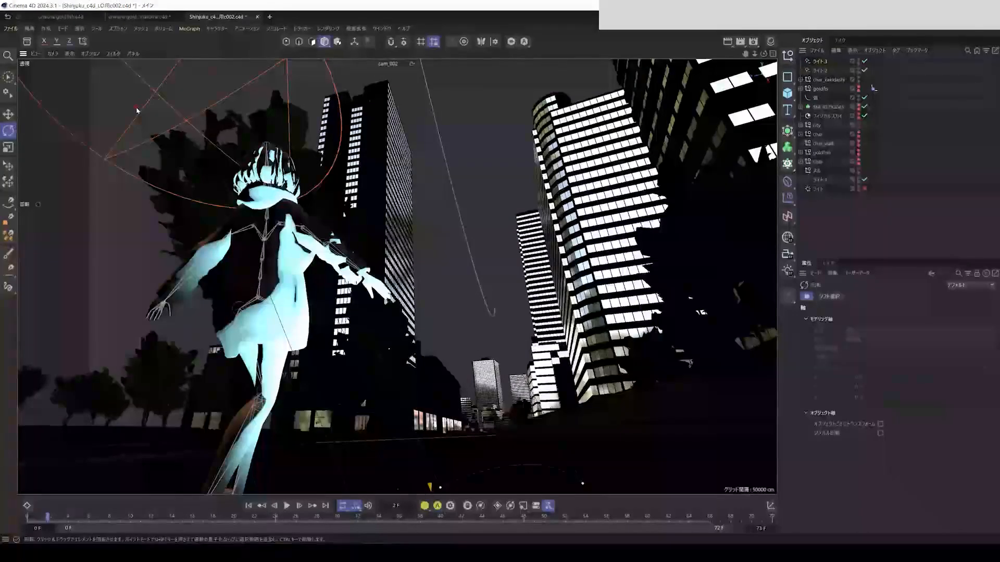
Set ライト.3's intensity to 11% and play the animation to check the character's lighting.
left_click(820, 62)
left_click_drag(926, 414, 894, 421)
left_click(286, 506)
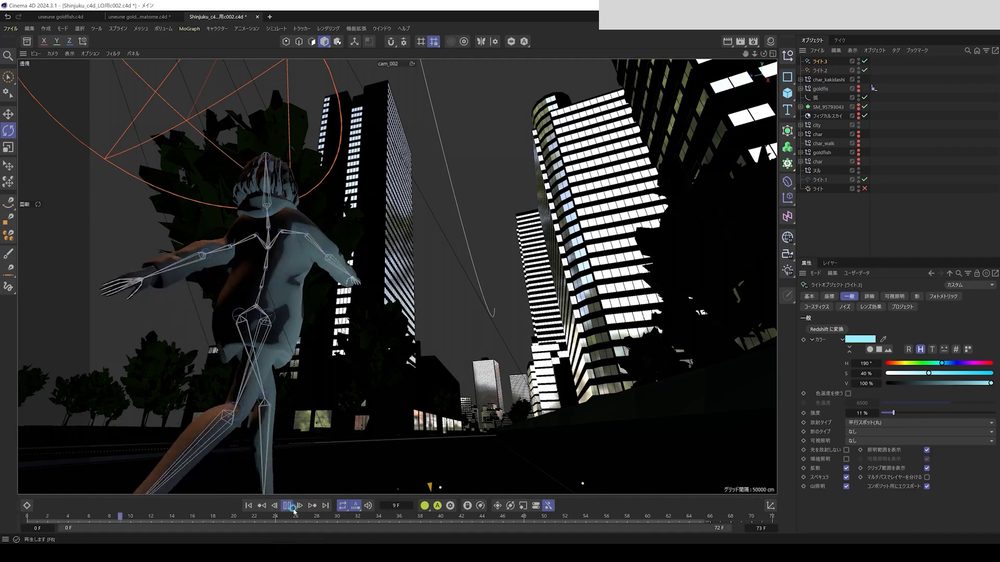
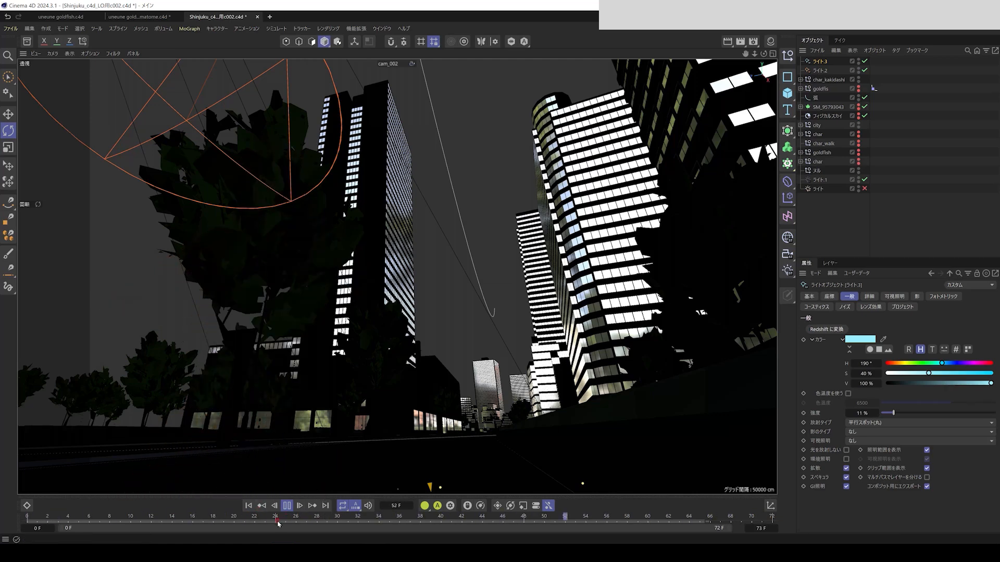
left_click(288, 507)
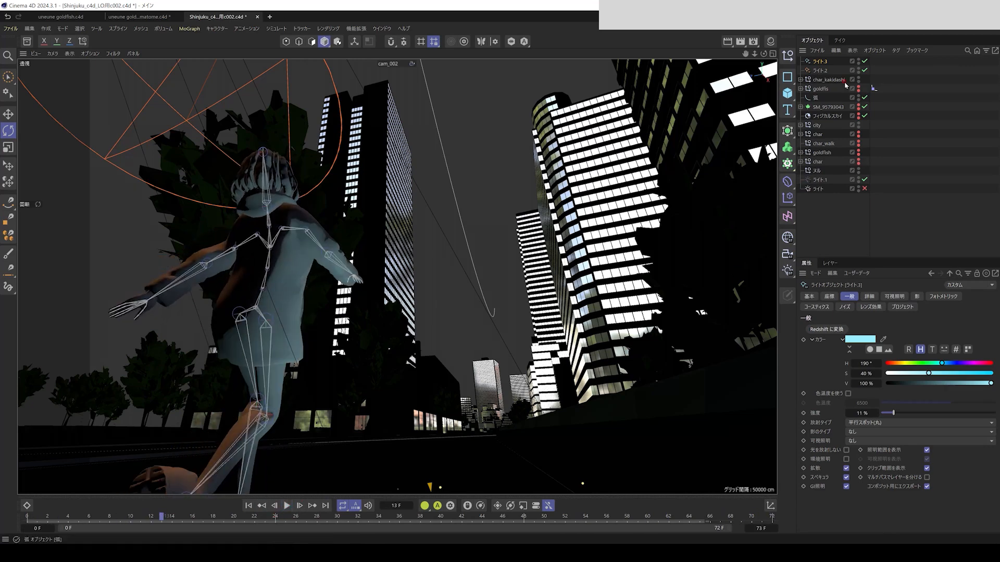
Switch to the default camera and move ライト.3 a short distance to the side of the character.
left_click(51, 54)
left_click(63, 102)
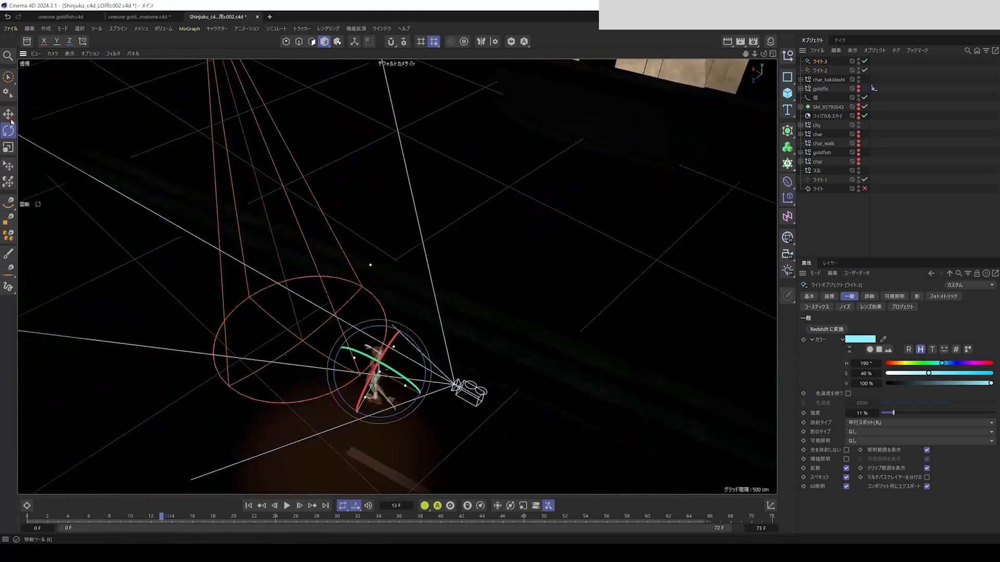
key("e")
left_click_drag(415, 397, 381, 379)
left_click(52, 54)
left_click(232, 293)
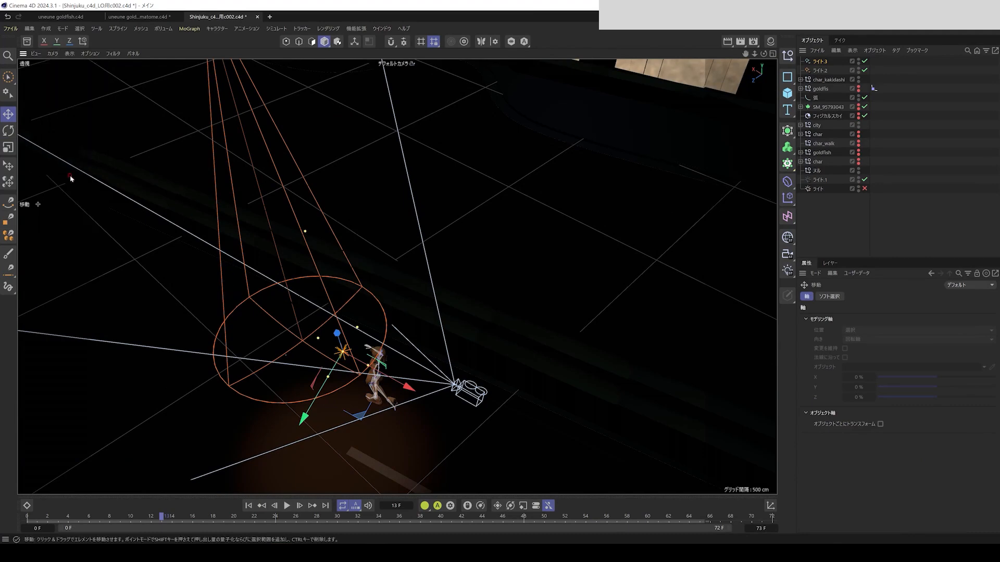
Rotate ライト.3 to redirect its light onto the character and play the animation through cam_002.
key("r")
left_click_drag(350, 345, 370, 335)
left_click(52, 54)
mouse_move(72, 91)
left_click(118, 104)
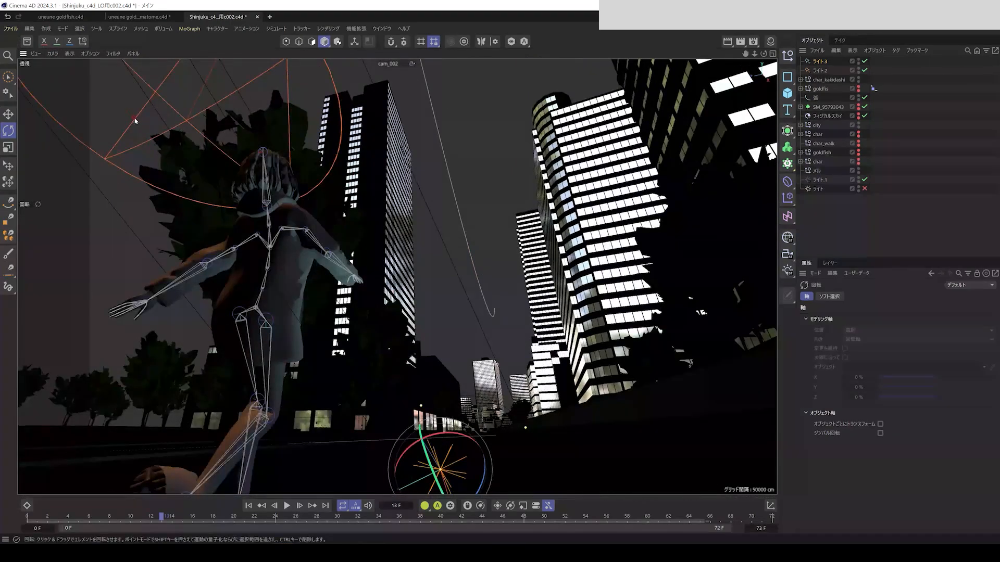
left_click(287, 506)
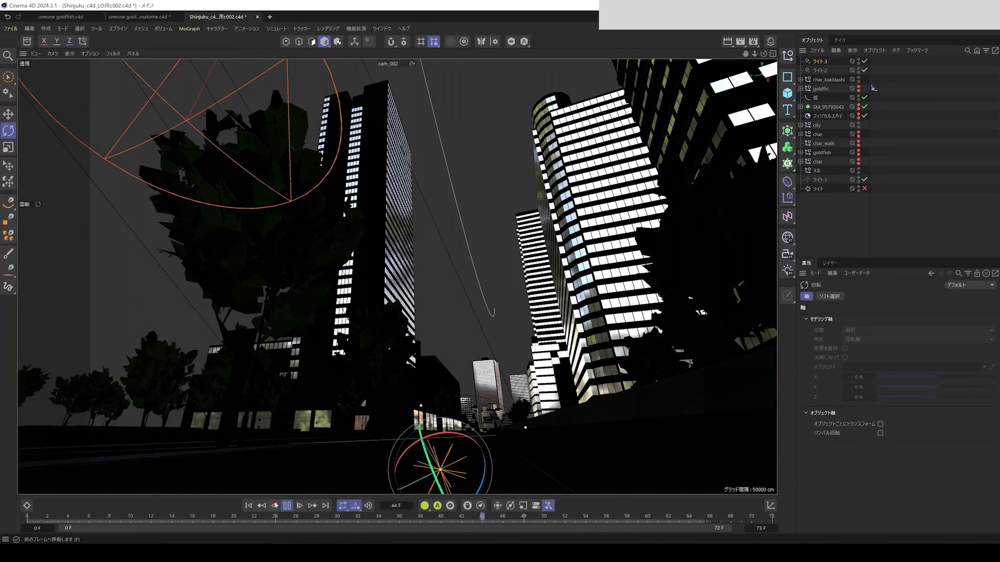
left_click(287, 506)
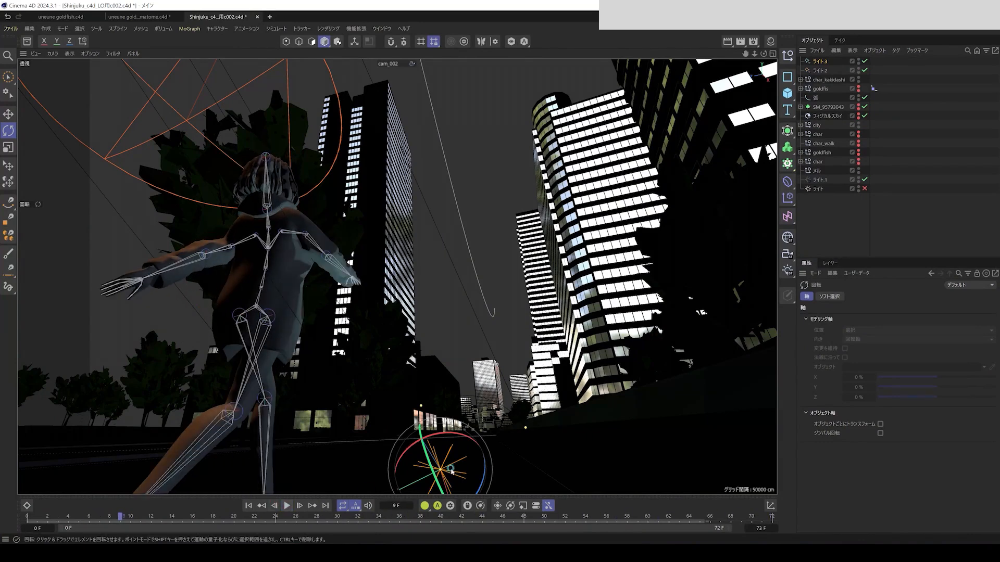
Move ライト.3 up toward the character's arm in the cam_002 view and scrub the timeline to frame 0.
left_click_drag(428, 463, 393, 413)
left_click(8, 116)
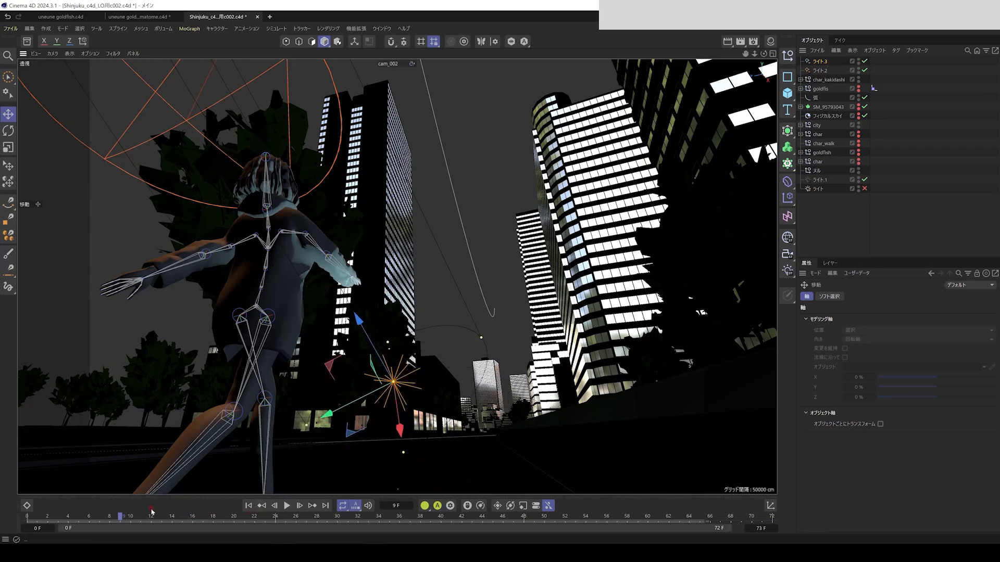
left_click_drag(120, 517, 26, 496)
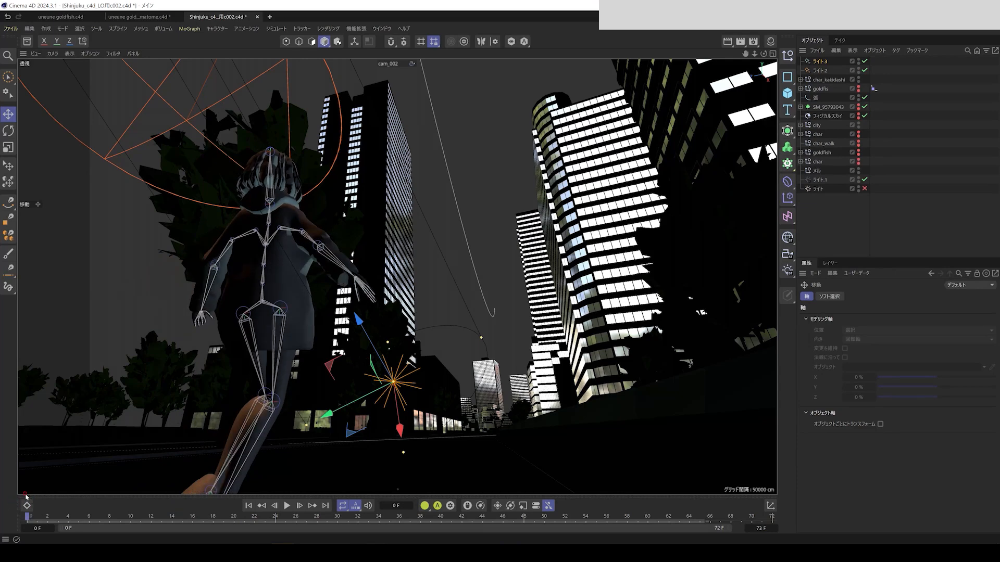
Show the フィジカルスカイ object, set its time to 21:58 for a night sky, and save the project.
key("ctrl+s")
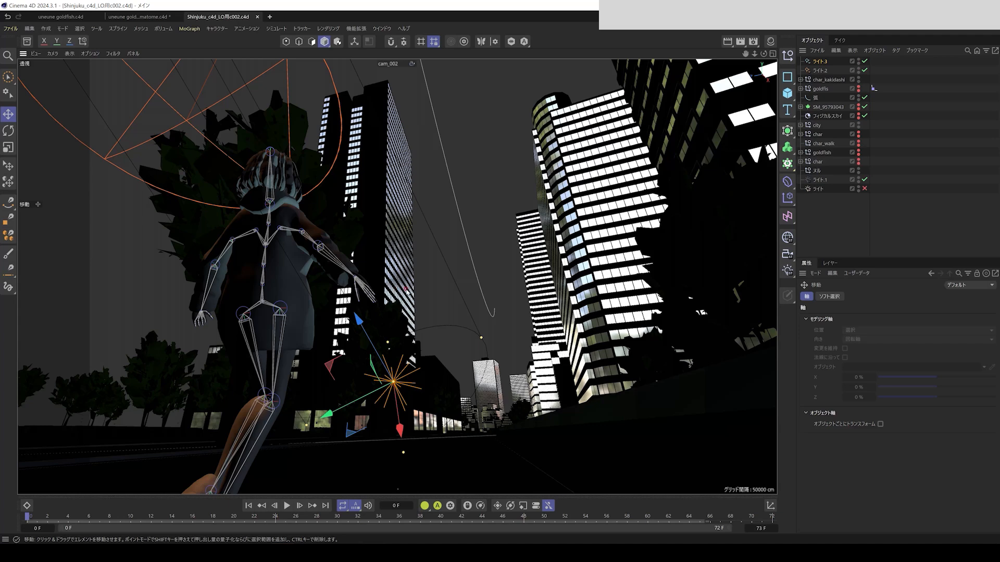
left_click(858, 115)
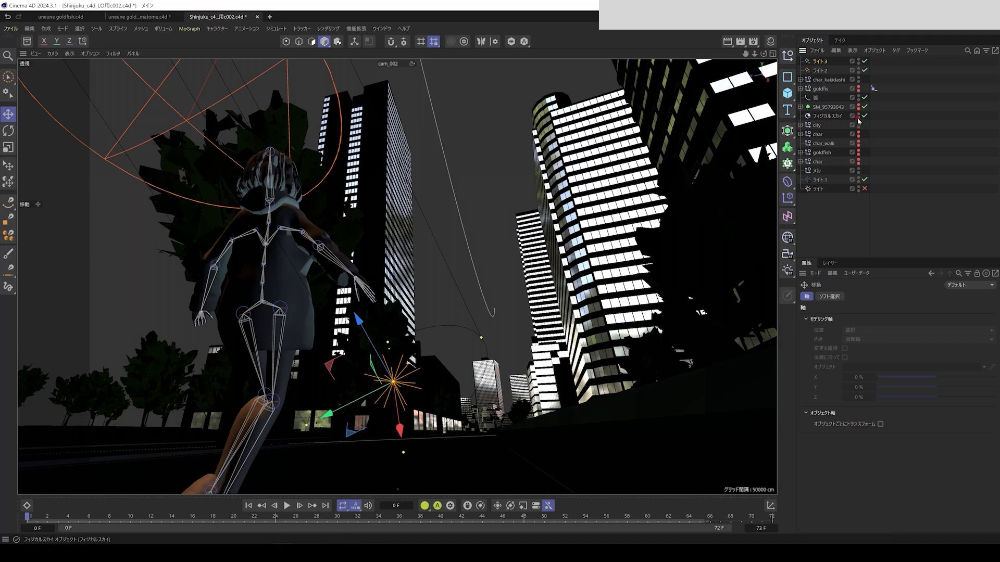
left_click(858, 118)
left_click(822, 116)
left_click(854, 297)
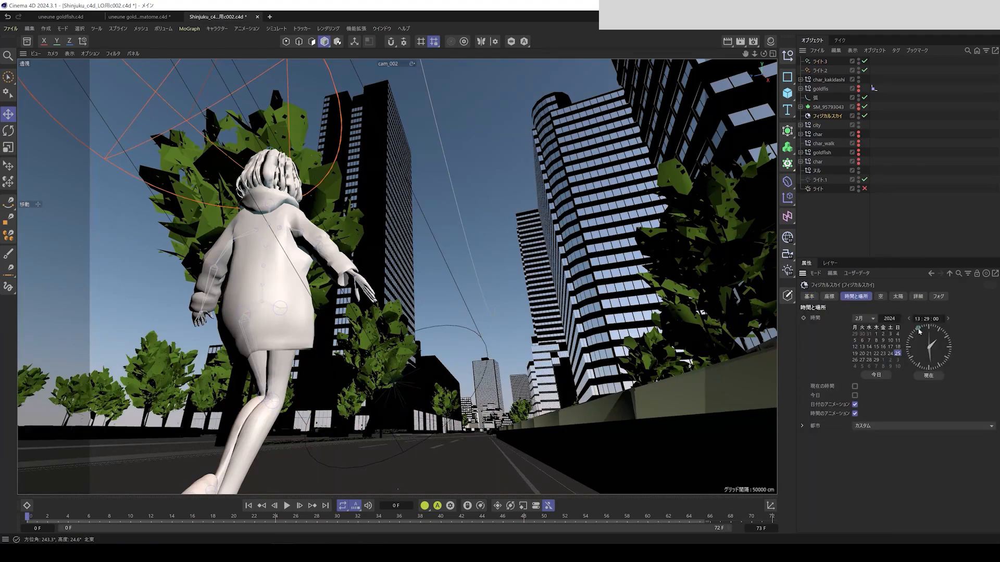
left_click_drag(909, 90, 908, 90)
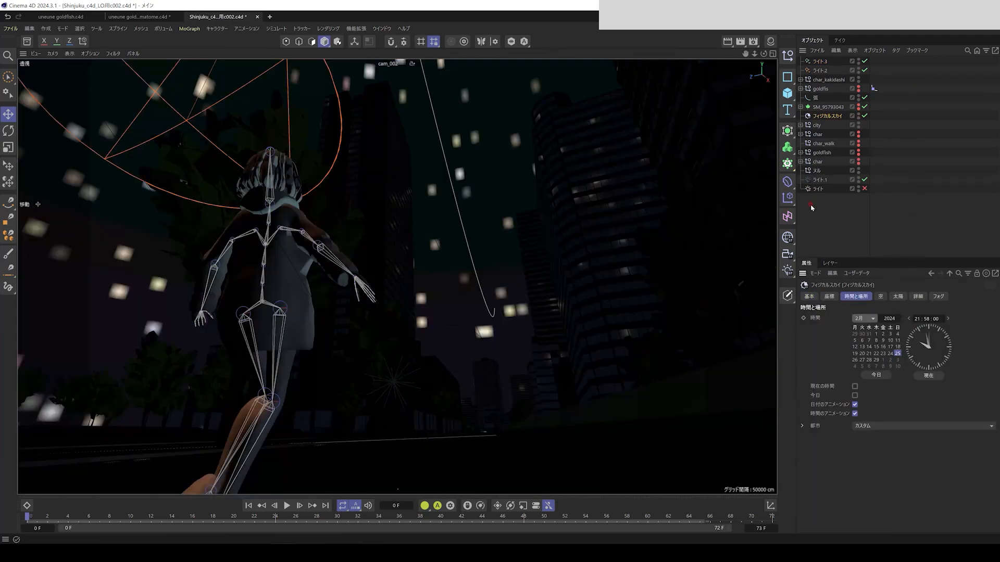
left_click(835, 219)
key("ctrl+s")
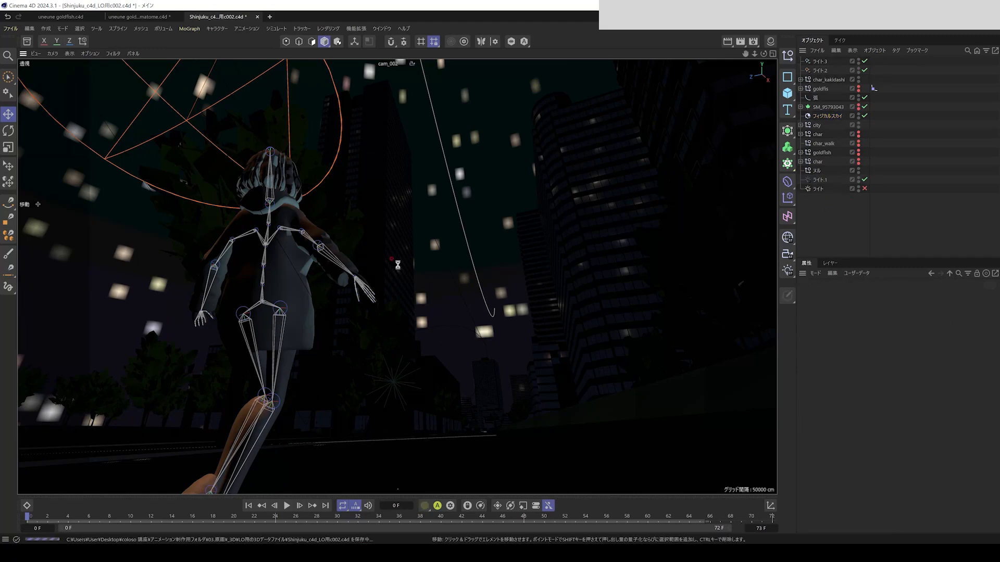
Exclude the city object from rendering and render the cam_002 view to preview the character.
left_click(328, 28)
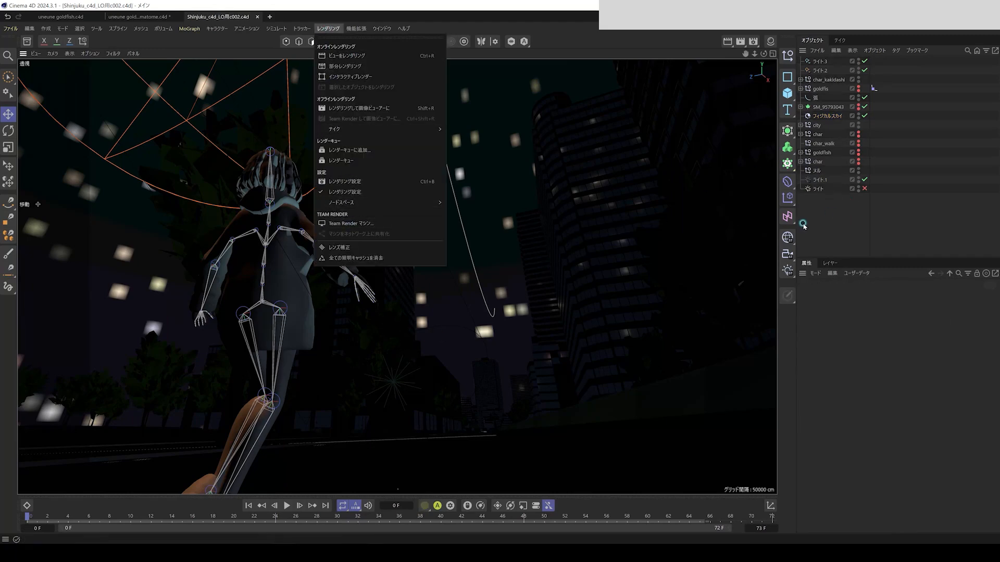
left_click(858, 127)
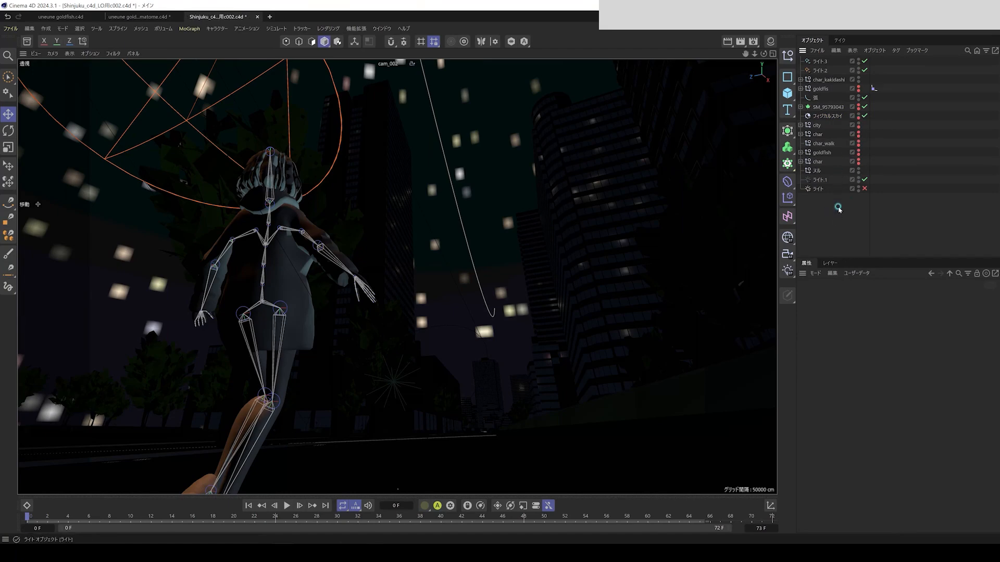
key("ctrl+r")
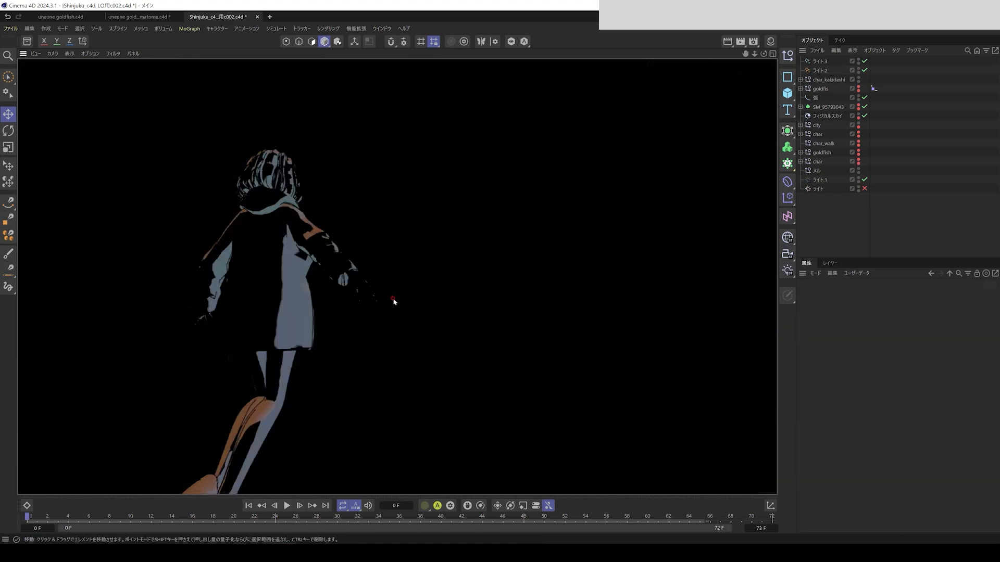
Open the render settings' output options and edit the end frame of the frame range.
left_click(328, 29)
left_click(342, 182)
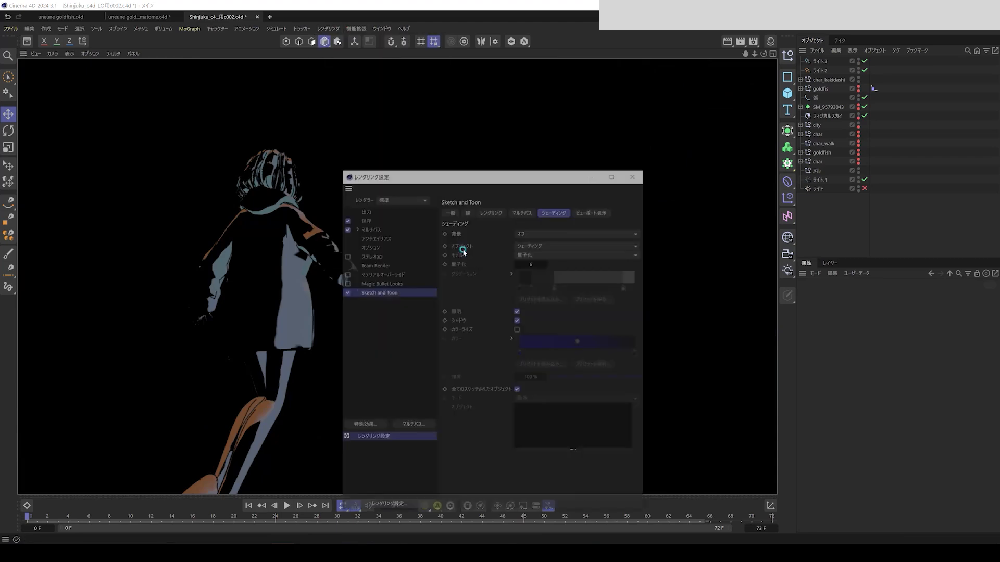
left_click(364, 220)
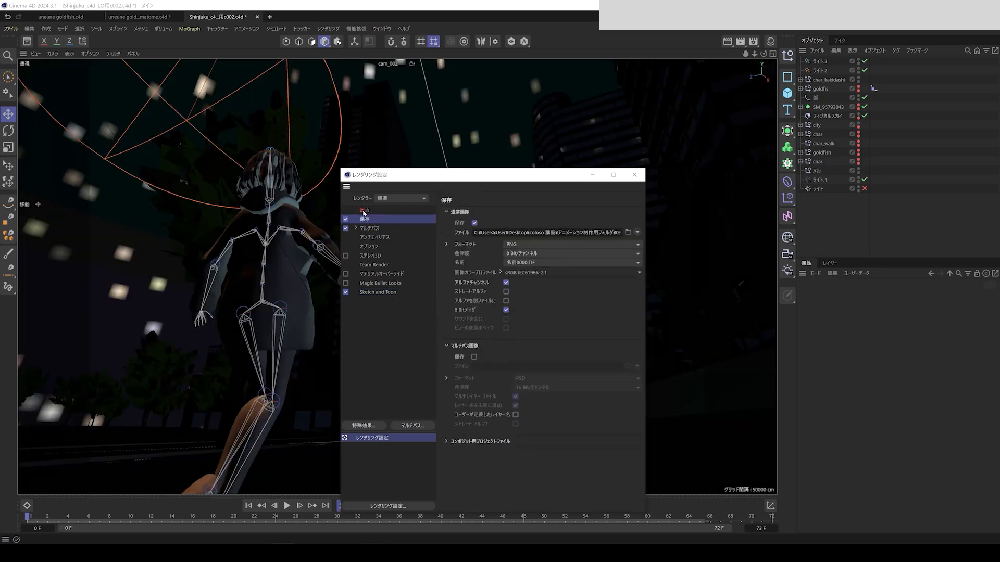
left_click(364, 210)
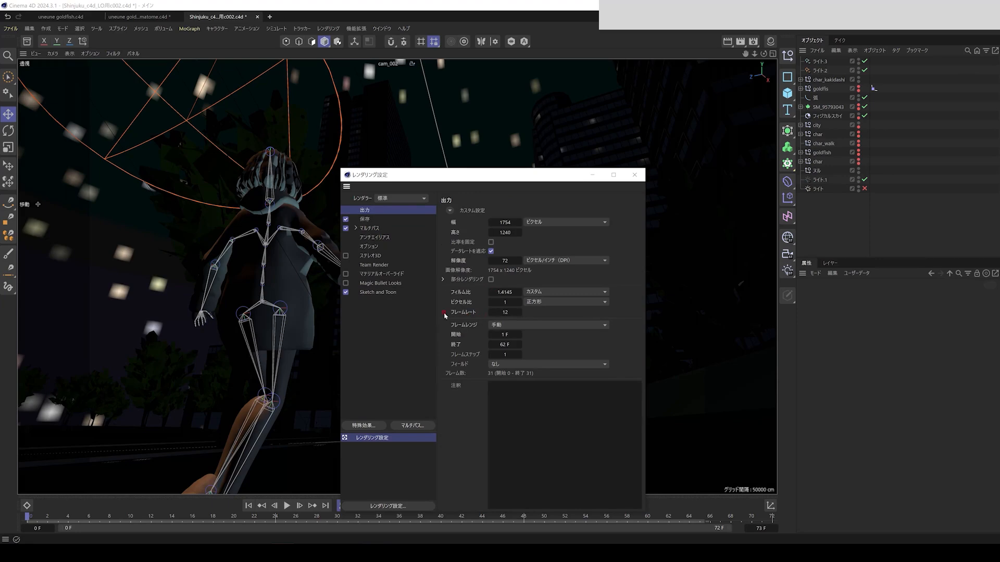
left_click(499, 344)
Turn off マルチパス, set the save file to 002_3D_guide in the 002_3D_guide_ folder, and start rendering the sequence.
left_click(374, 222)
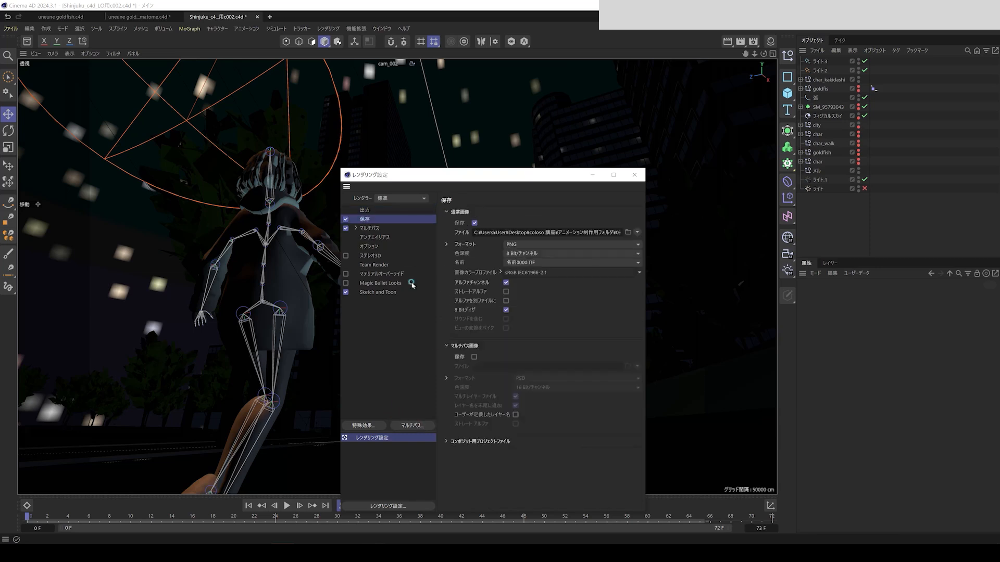
left_click(345, 229)
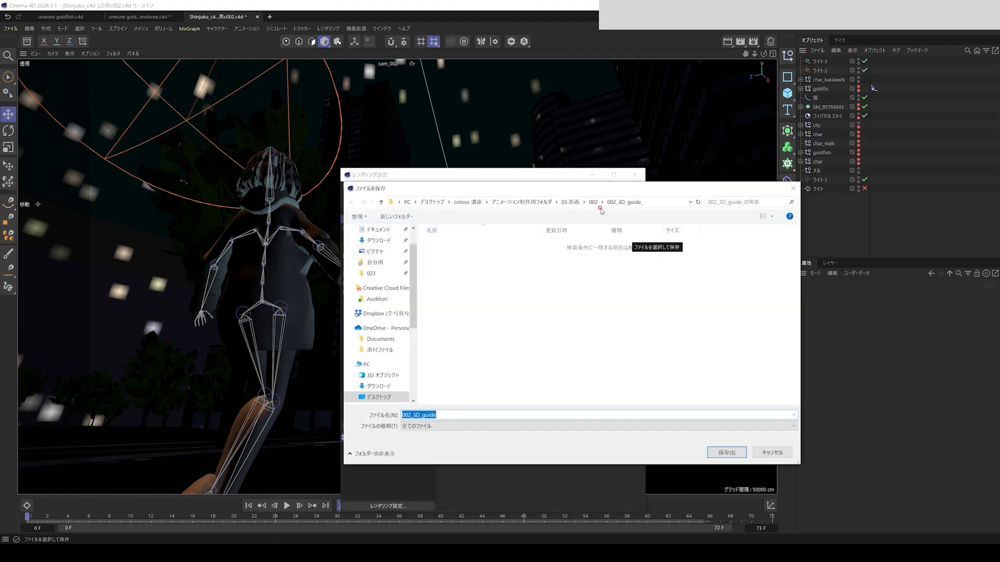
left_click(460, 415)
key("Return")
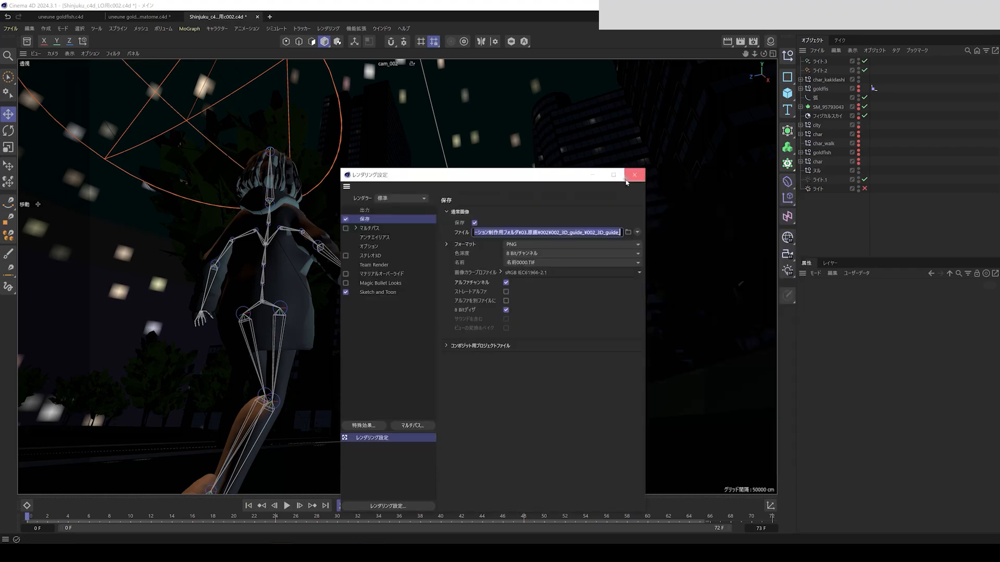
left_click(635, 175)
left_click(328, 29)
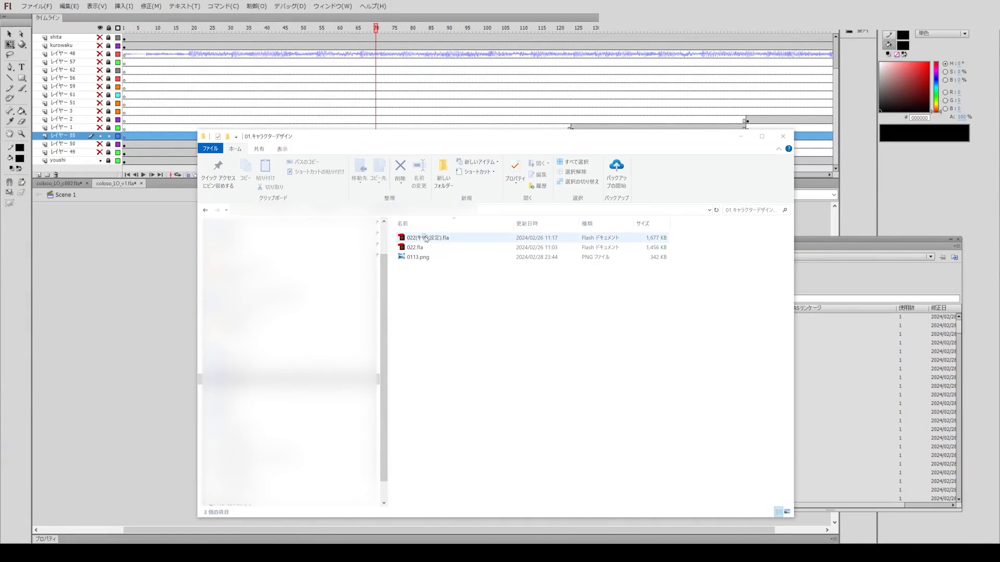
Switch to Flash, open 022(キャラ設定).fla and show its whole character sheet at 50% zoom.
left_click_drag(426, 238, 129, 338)
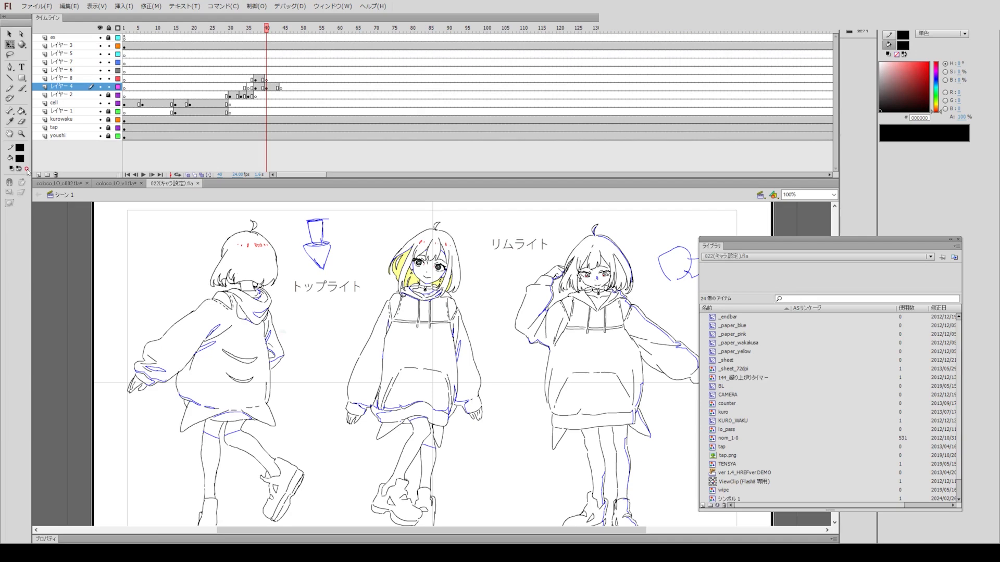
left_click(21, 134)
left_click(379, 381)
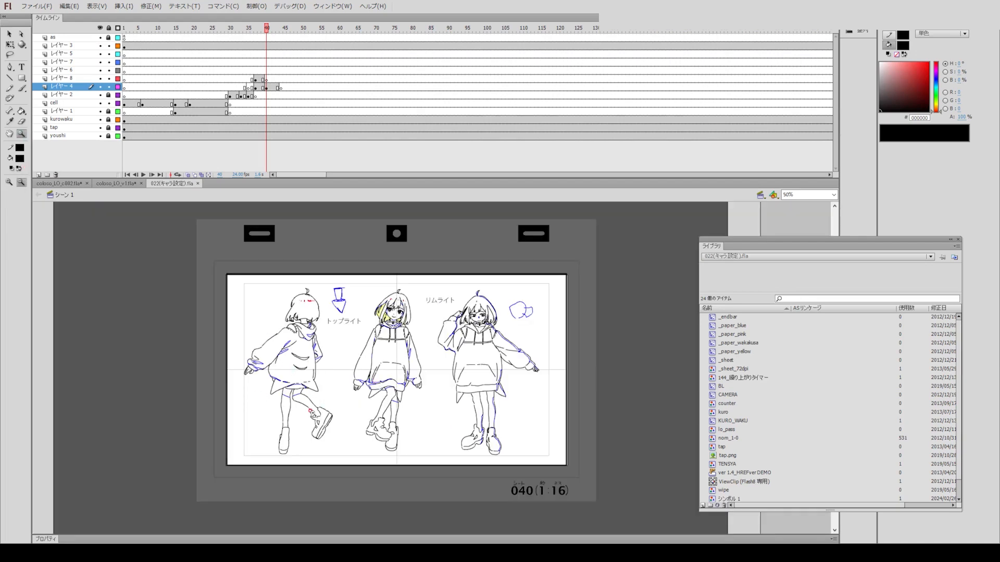
In coloso_LO_c002.fla, add a new layer and delete the old image layer レイヤー 55.
left_click(61, 183)
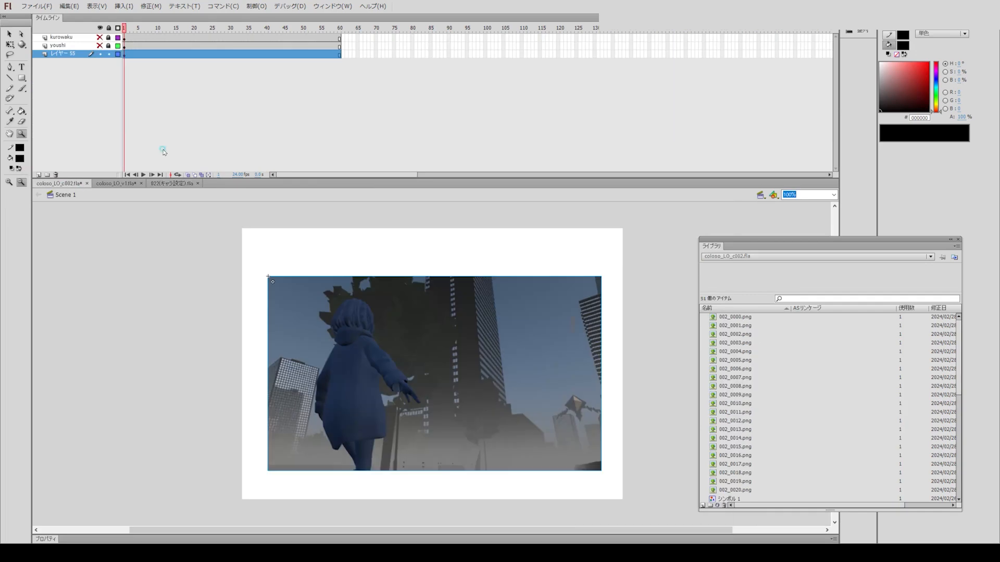
left_click(38, 175)
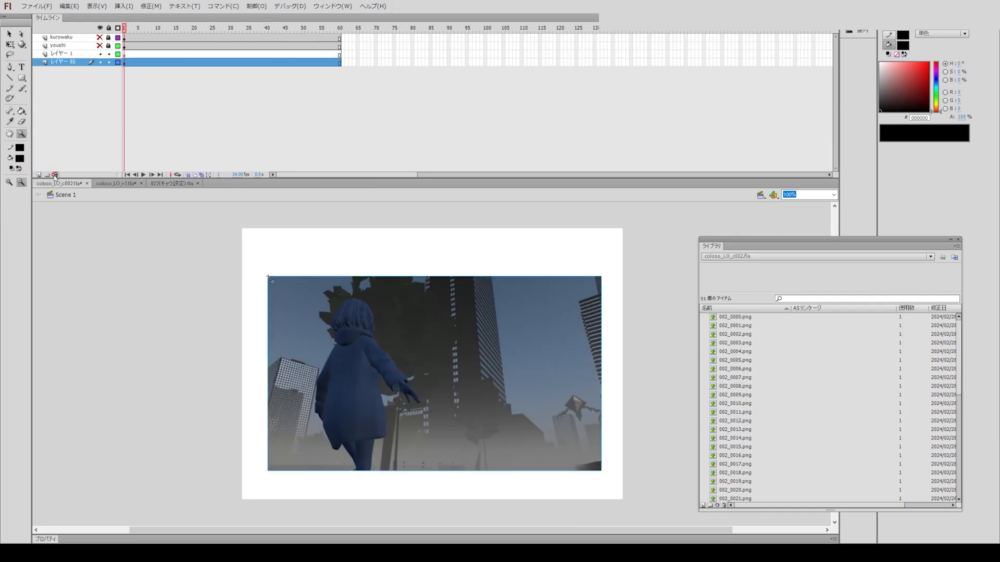
left_click(55, 175)
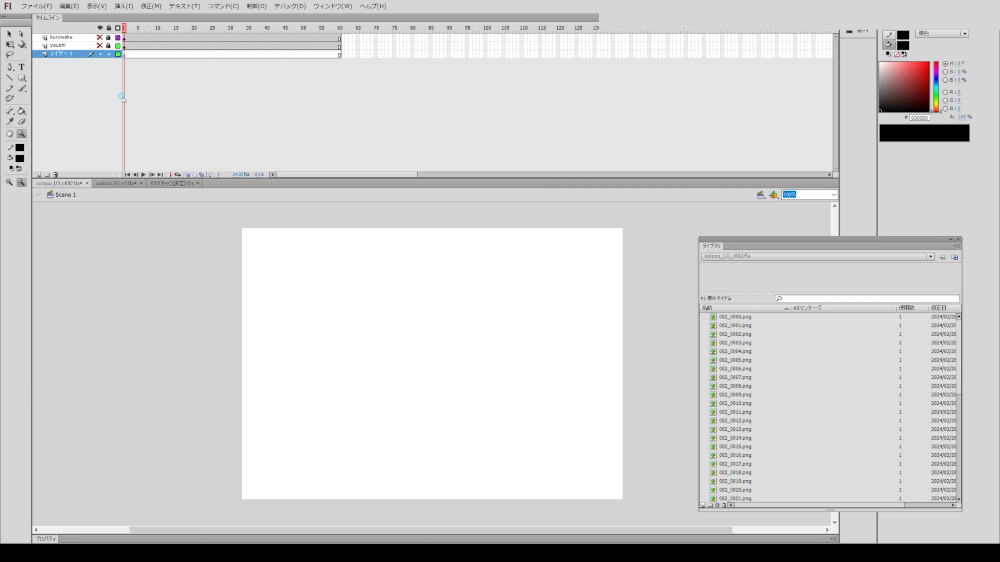
Delete the old images 002_0000.png through 002_0031.png from the library.
left_click(725, 321)
scroll(740, 365, "down", 8)
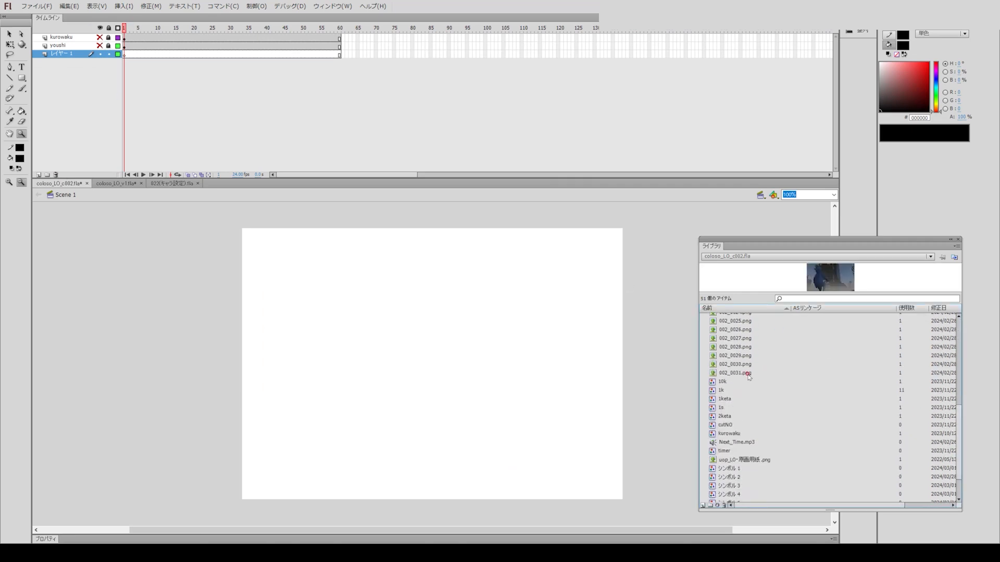
left_click(748, 375, "shift")
key("Delete")
key("Return")
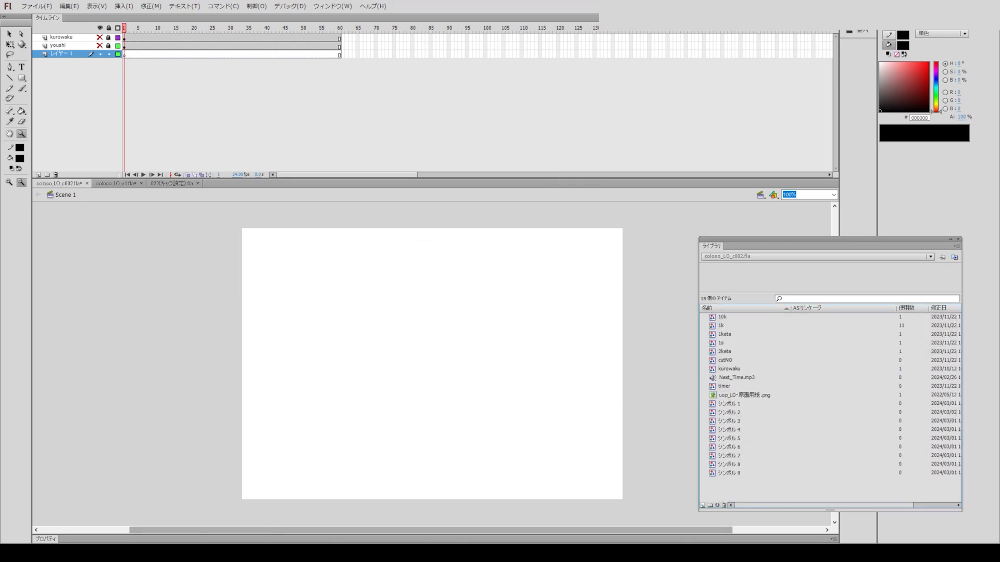
Switch to Cinema 4D, scrub the rendered 002_3D_guide sequence back to frame 0, and return to Flash.
left_click(402, 530)
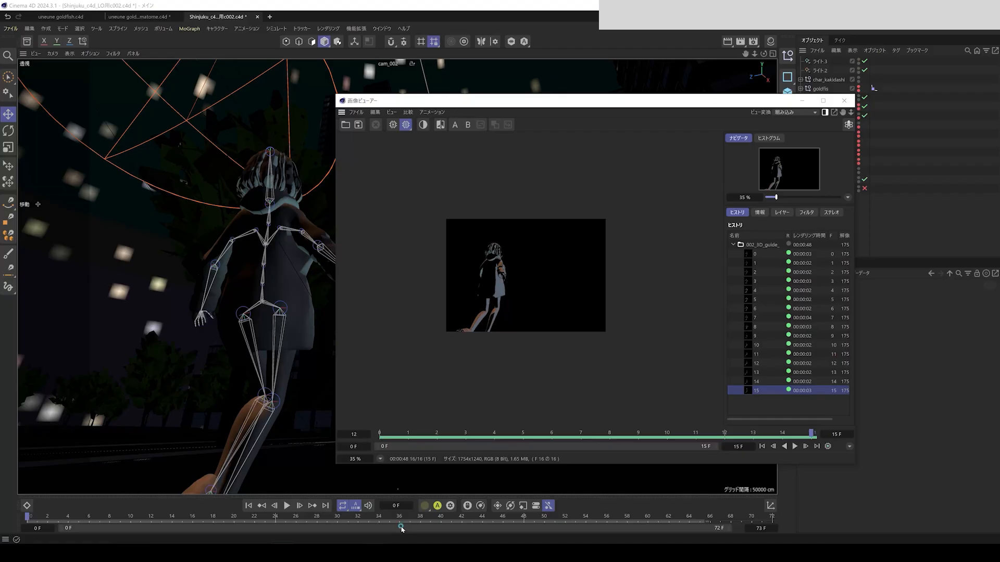
left_click_drag(750, 435, 380, 434)
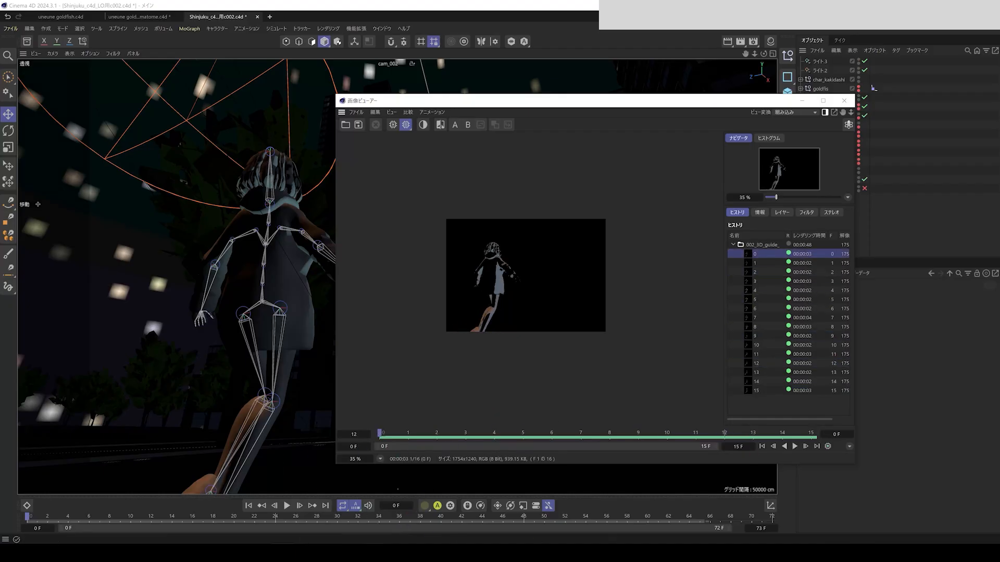
left_click(218, 552)
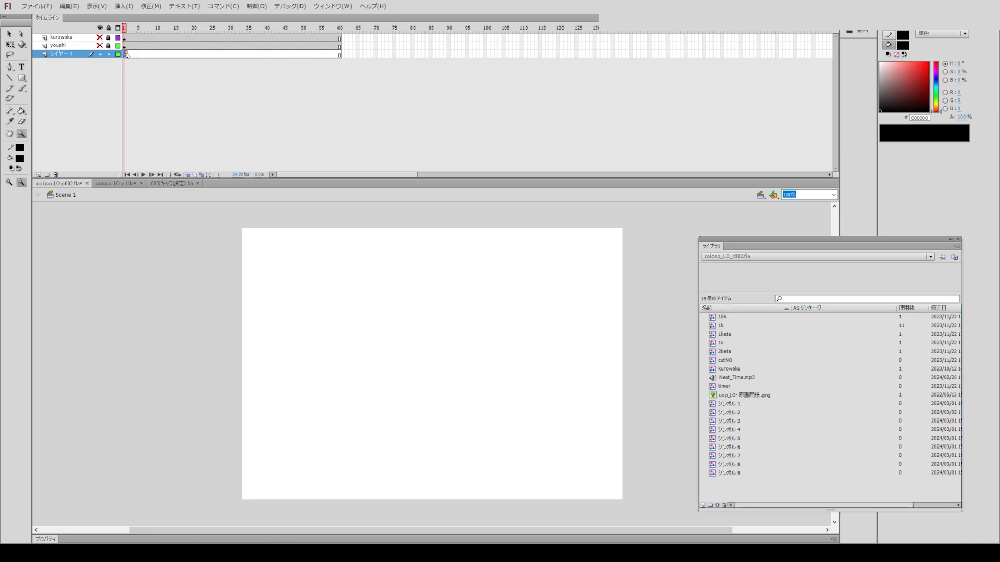
Import the rendered image sequence 002_3D_guide_0000.png to 002_3D_guide_0015.png onto レイヤー 1, starting at frame 1.
key("ctrl+r")
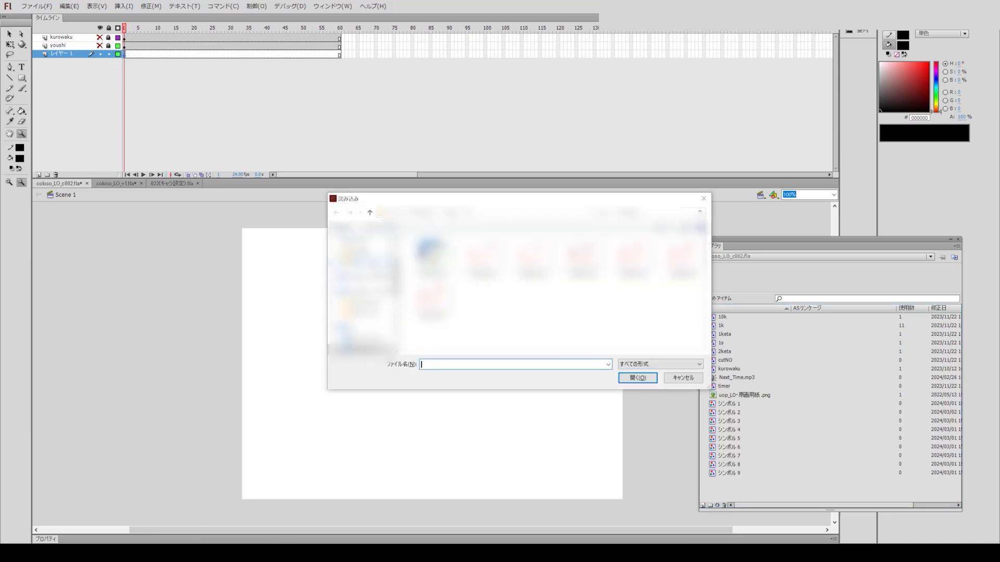
left_click(367, 262)
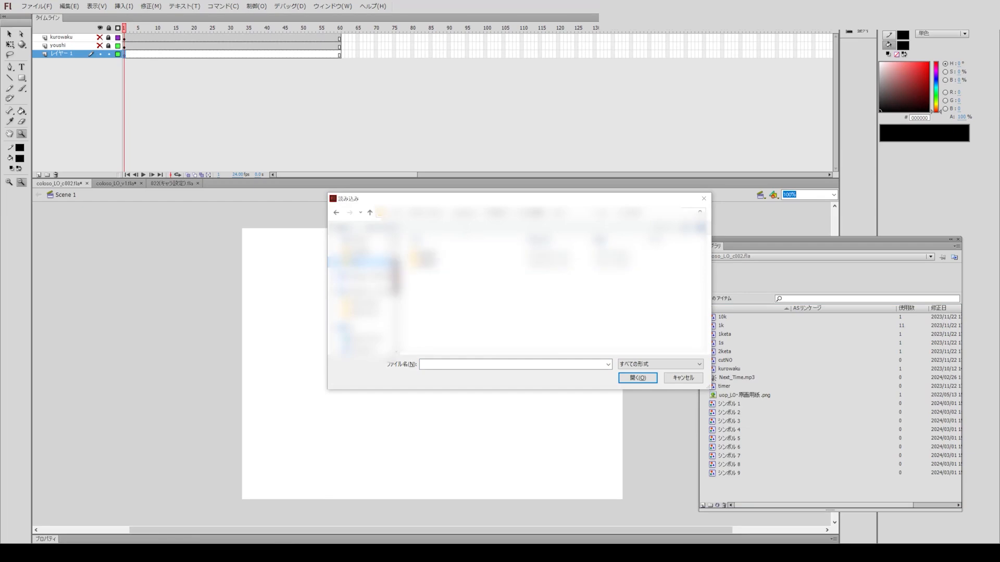
left_click_drag(398, 278, 398, 302)
left_click(367, 288)
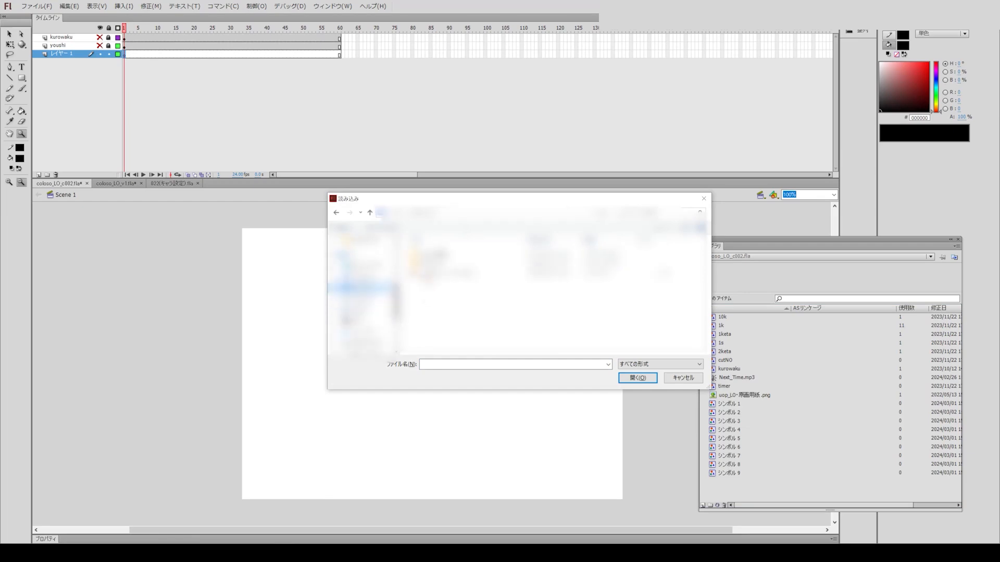
double_click(437, 256)
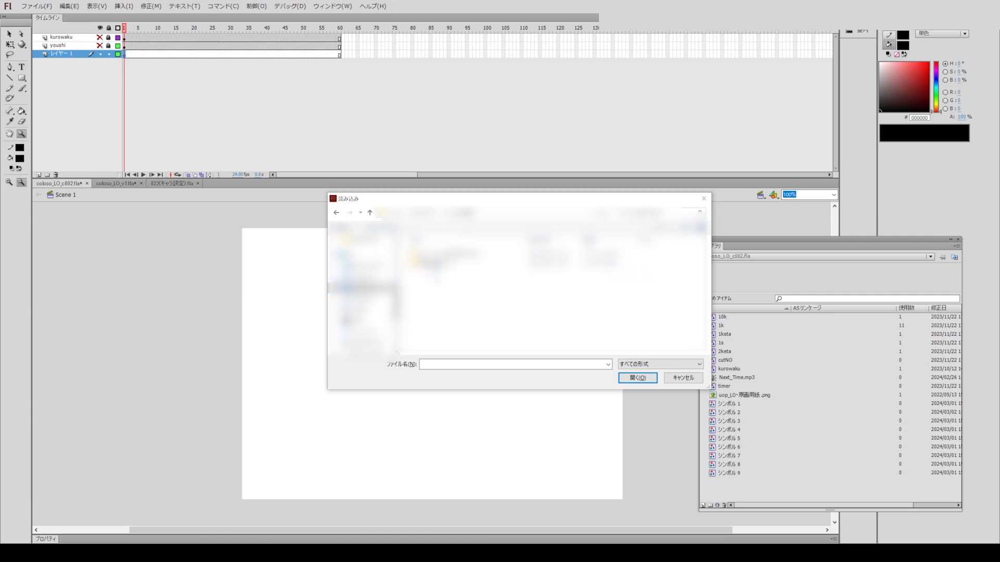
double_click(437, 255)
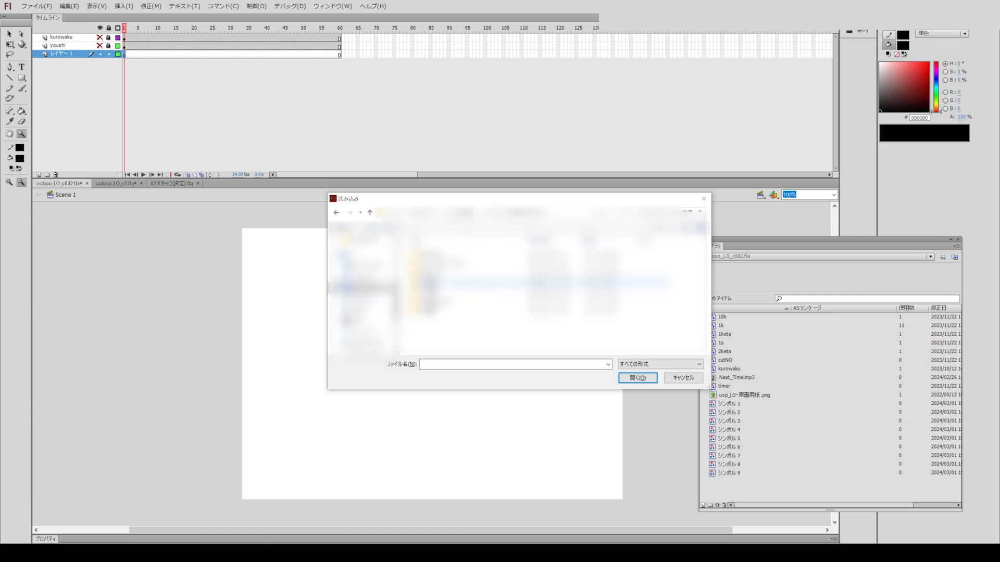
double_click(431, 284)
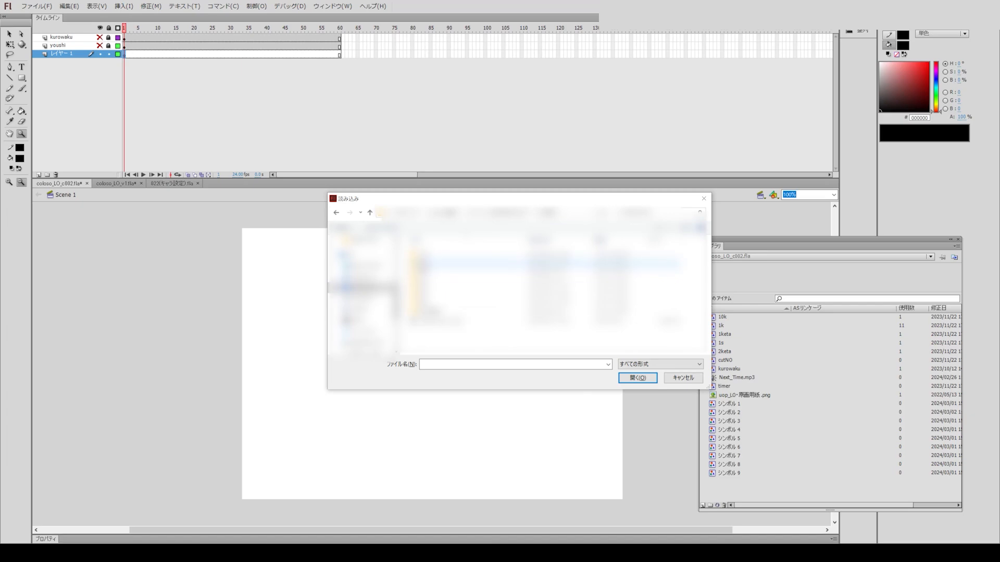
left_click_drag(436, 321, 415, 274)
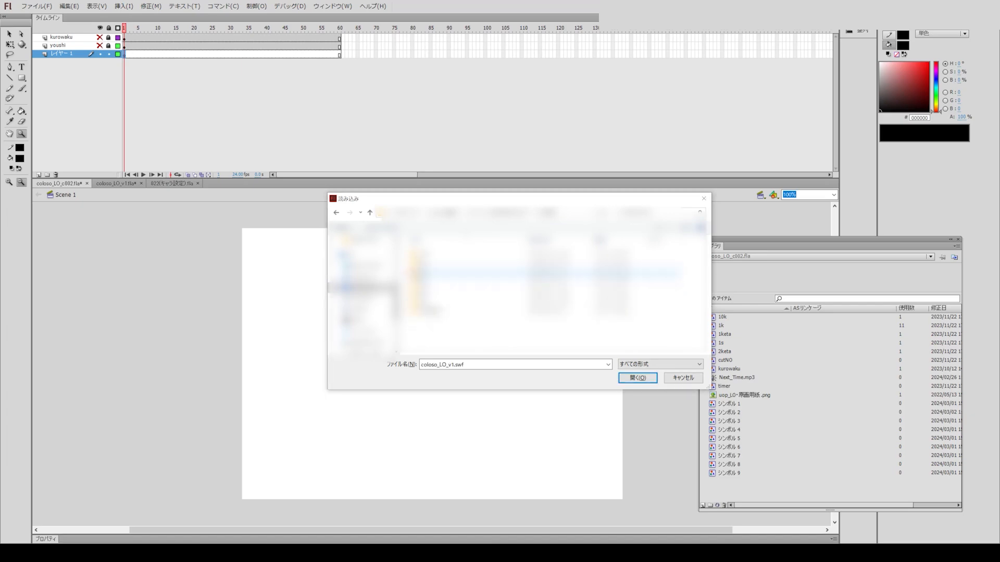
double_click(417, 274)
double_click(429, 256)
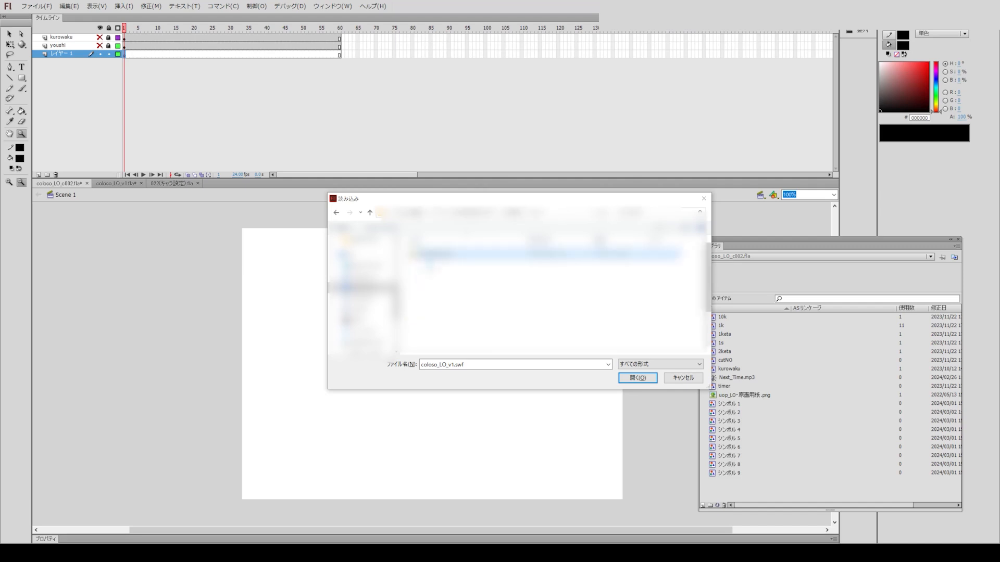
left_click(427, 269)
double_click(432, 269)
left_click(493, 289)
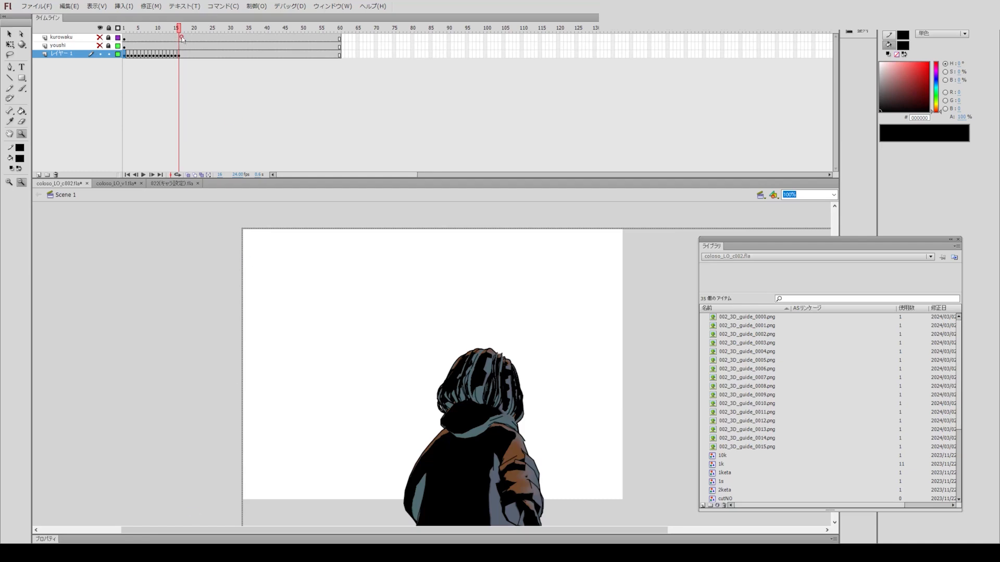
Remove the surplus frames after the imported image sequence on the kurowaku, youshi and レイヤー 1 layers.
left_click_drag(182, 40, 380, 139)
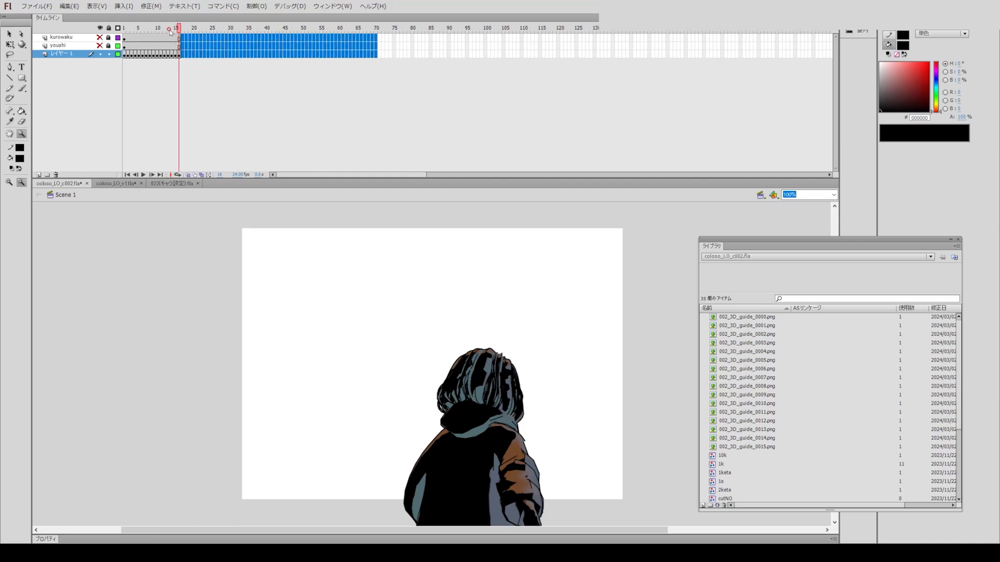
Remove the selected surplus frames after frame 16 and resize the document to fit its contents.
key("shift+F5")
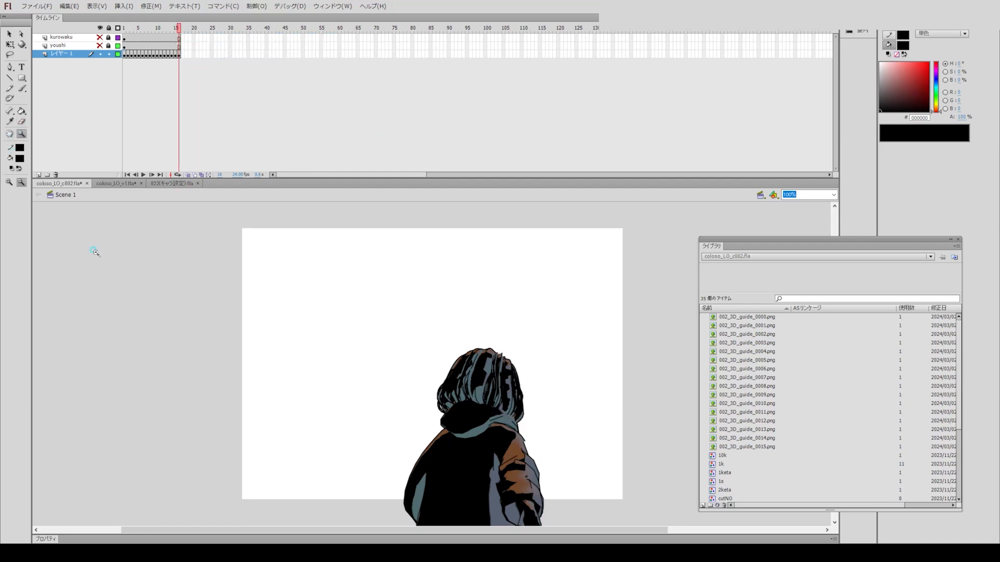
left_click(303, 374)
key("ctrl+j")
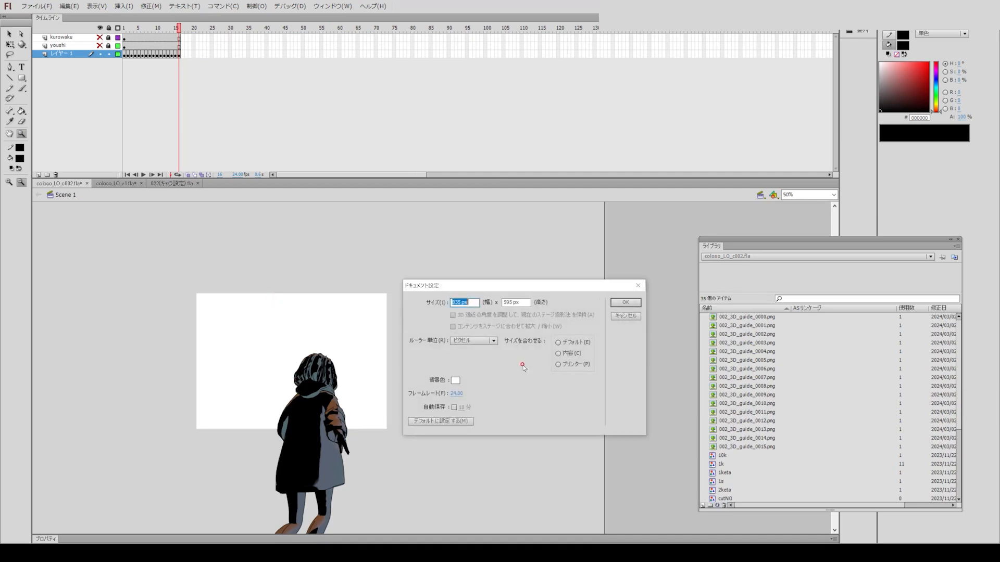
left_click(566, 356)
left_click(620, 304)
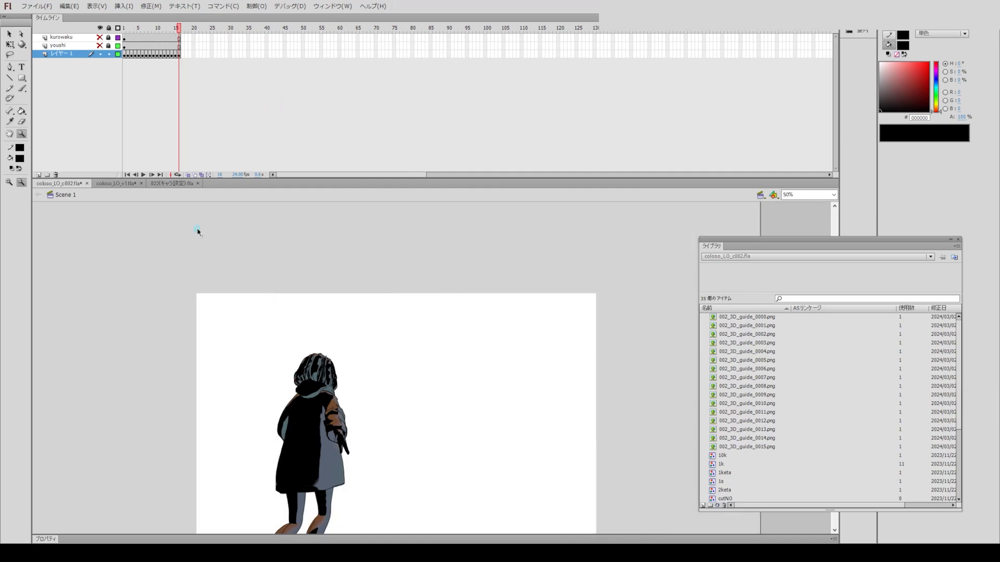
Play the imported guide sequence and step through its frames, examining the character's movement and returning to frame 1.
key("Return")
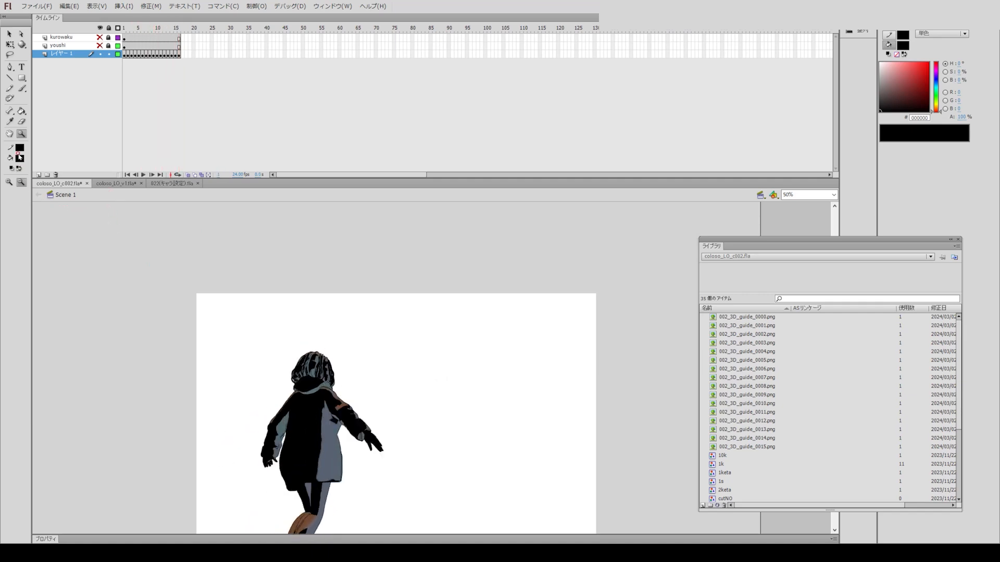
left_click(19, 134)
left_click(253, 438)
left_click_drag(111, 303, 270, 433)
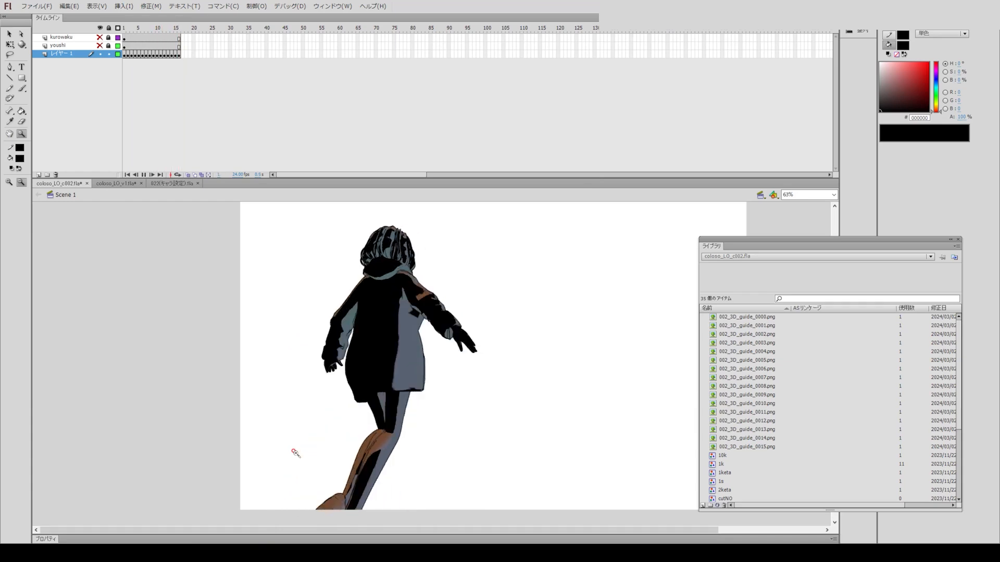
key("Return")
key("Return")
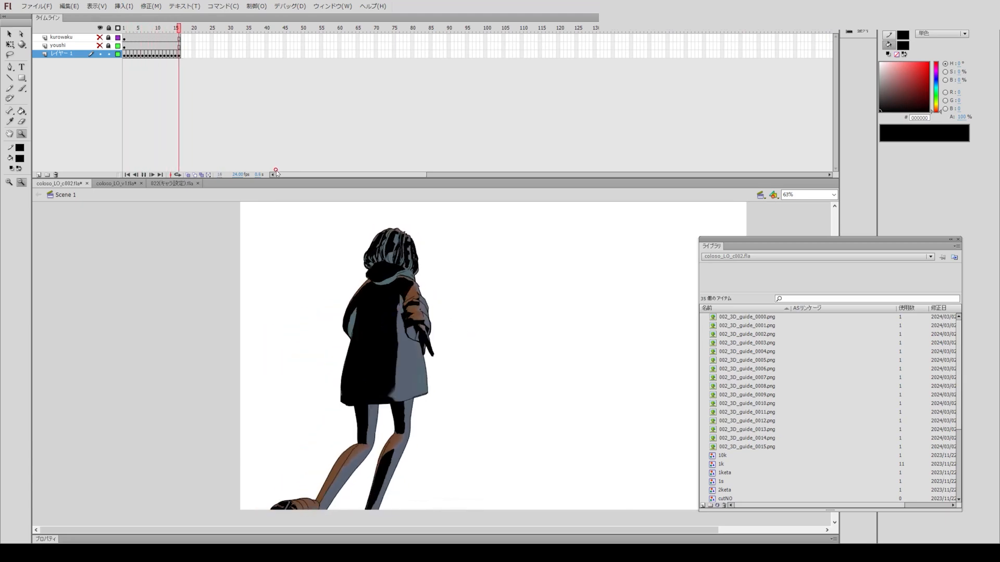
key("Return")
key("comma")
key("comma")
key("comma")
key("comma")
key("period")
key("period")
key("period")
key("period")
key("period")
key("period")
key("period")
key("period")
key("period")
key("period")
key("period")
key("period")
key("period")
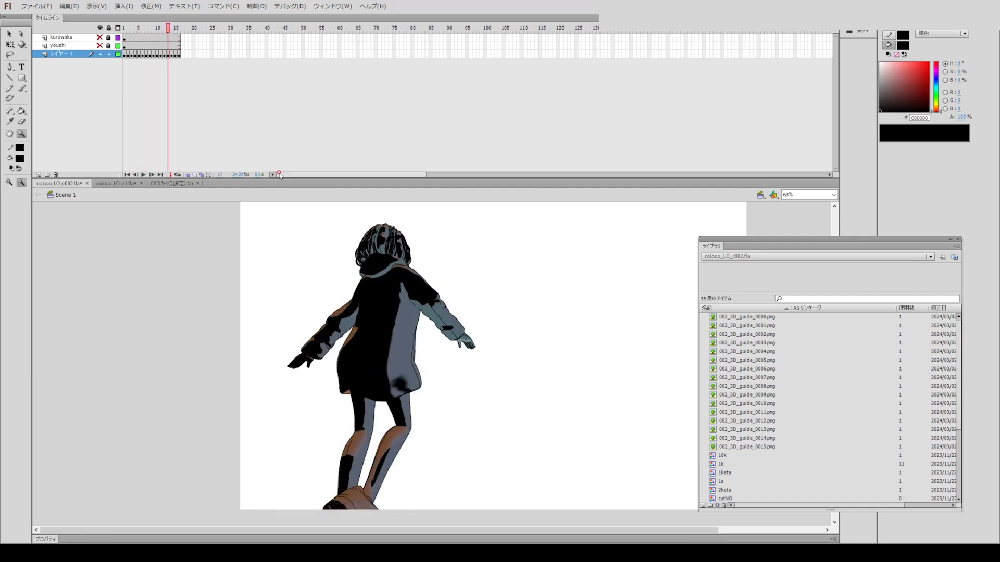
key("comma")
key("comma")
key("comma")
key("comma")
key("comma")
key("comma")
key("comma")
key("comma")
key("comma")
key("comma")
key("comma")
key("comma")
key("comma")
key("comma")
key("comma")
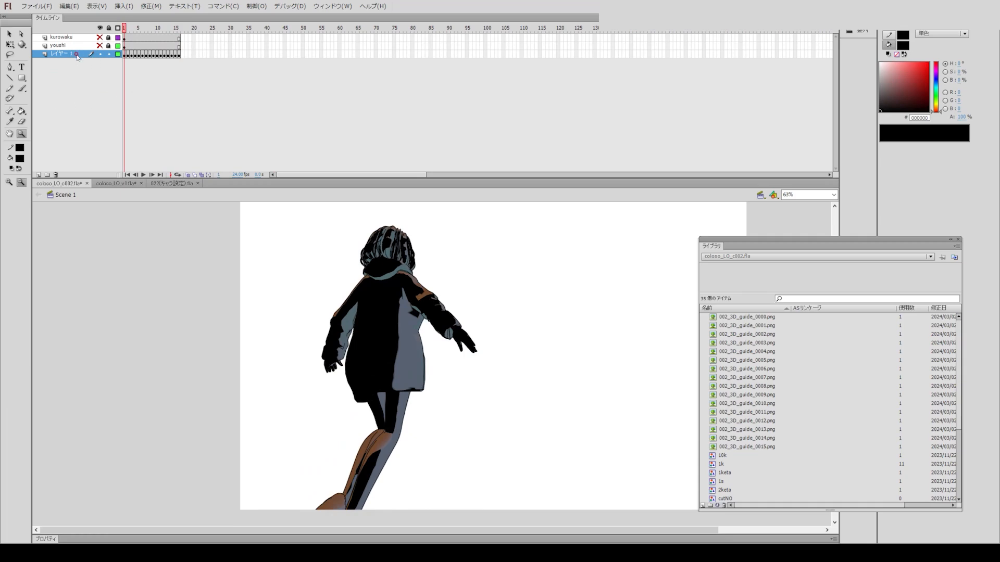
Add a new layer above レイヤー 1 and draw a white-filled rectangle covering the whole stage.
left_click(38, 175)
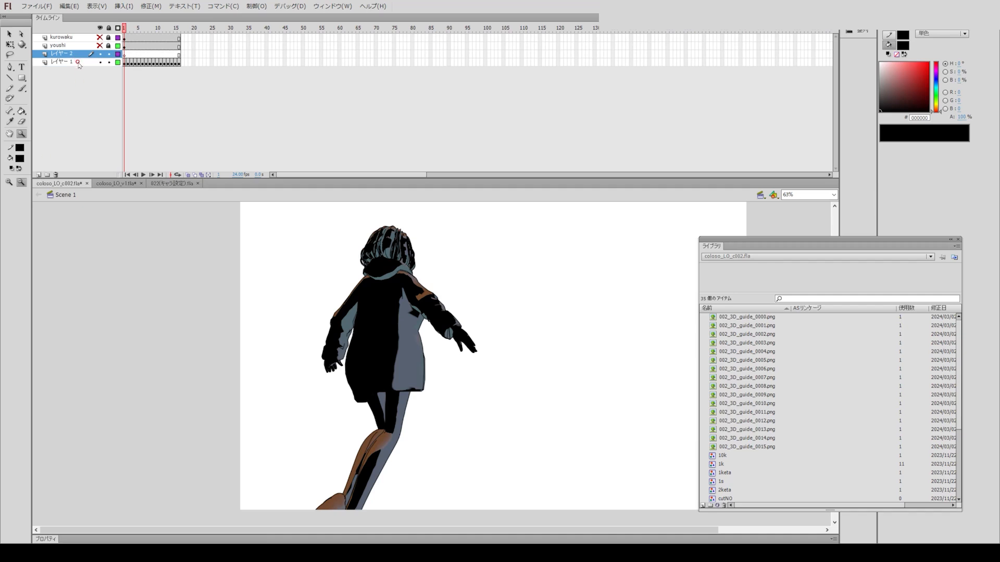
left_click(211, 324, "alt")
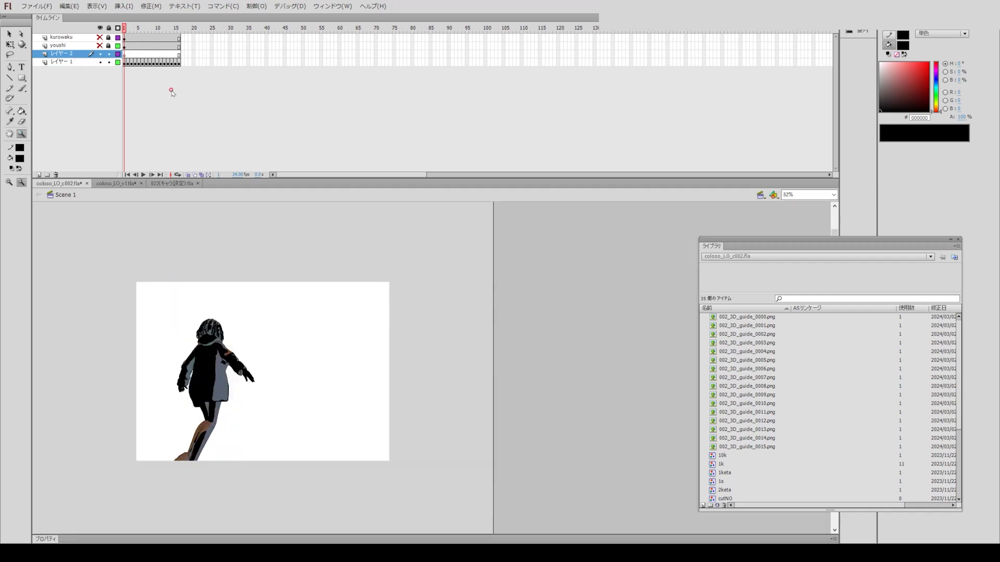
left_click(21, 77)
left_click(20, 158)
left_click(26, 215)
left_click_drag(123, 278, 411, 476)
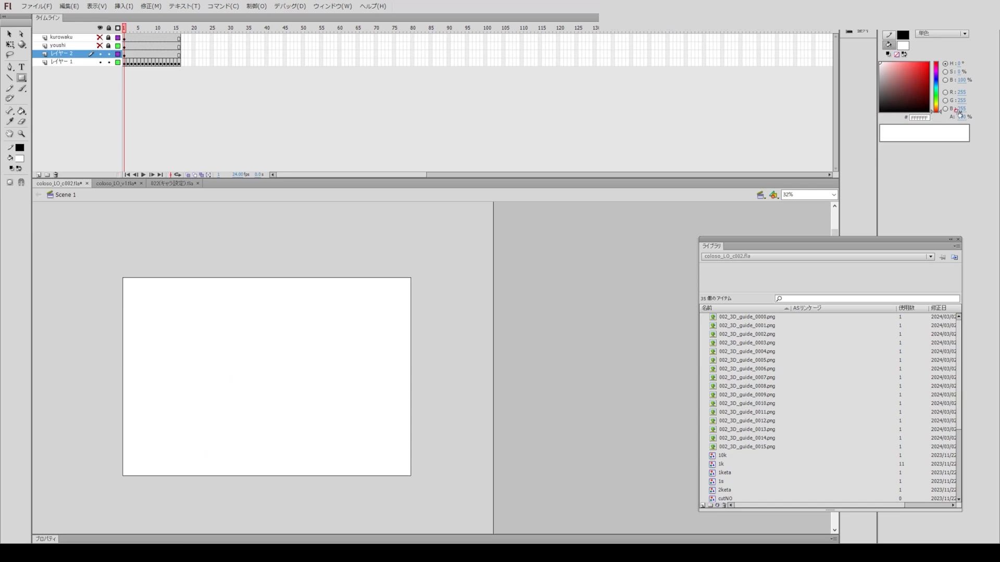
Set the white fill's alpha to 78% and apply it to the rectangle covering the guide.
left_click_drag(963, 121, 924, 128)
left_click(21, 111)
left_click(261, 345)
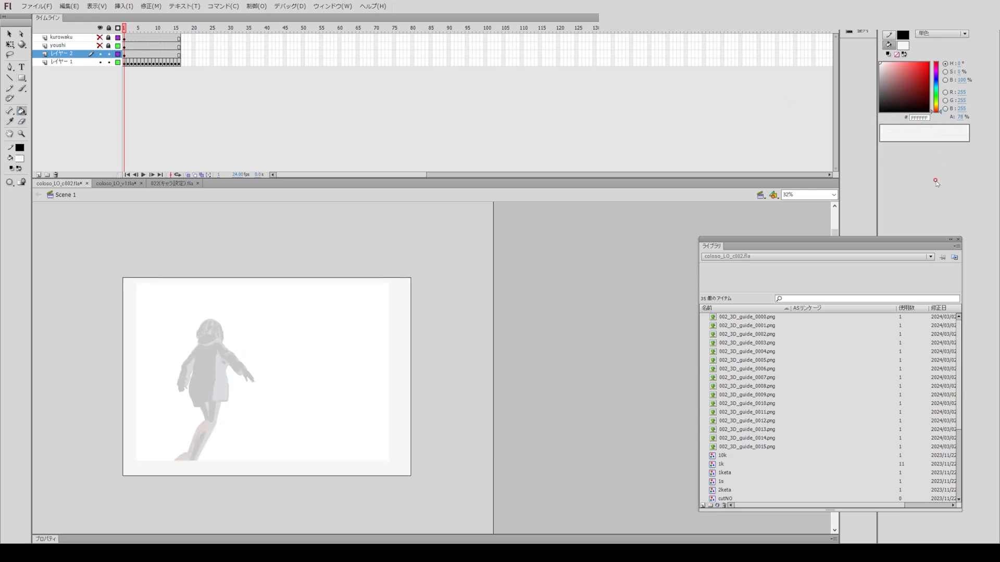
Compare the figure's poses across the opening frames through the semi-transparent white overlay.
left_click(22, 135)
left_click_drag(165, 335, 354, 488)
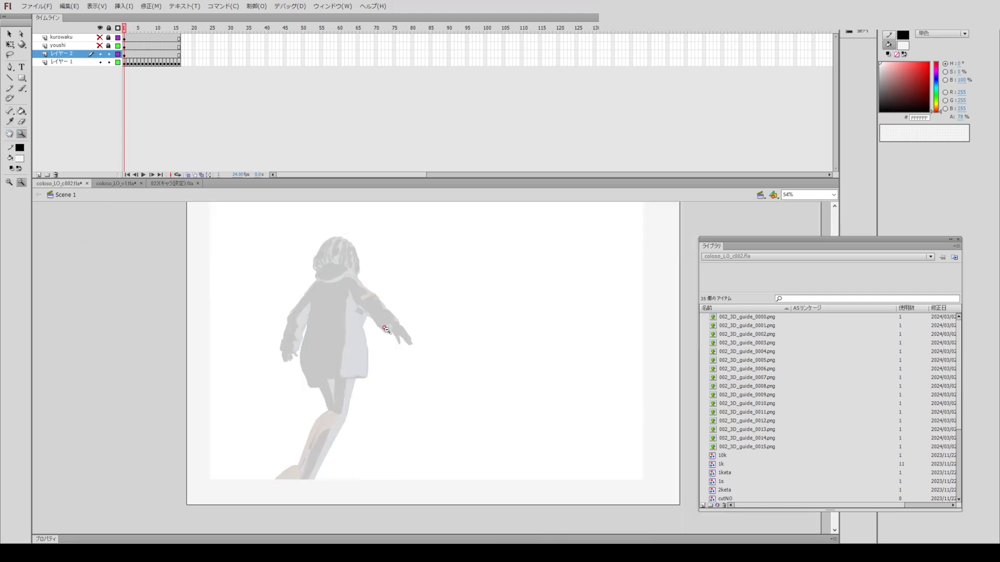
key("period")
key("period")
key("period")
key("comma")
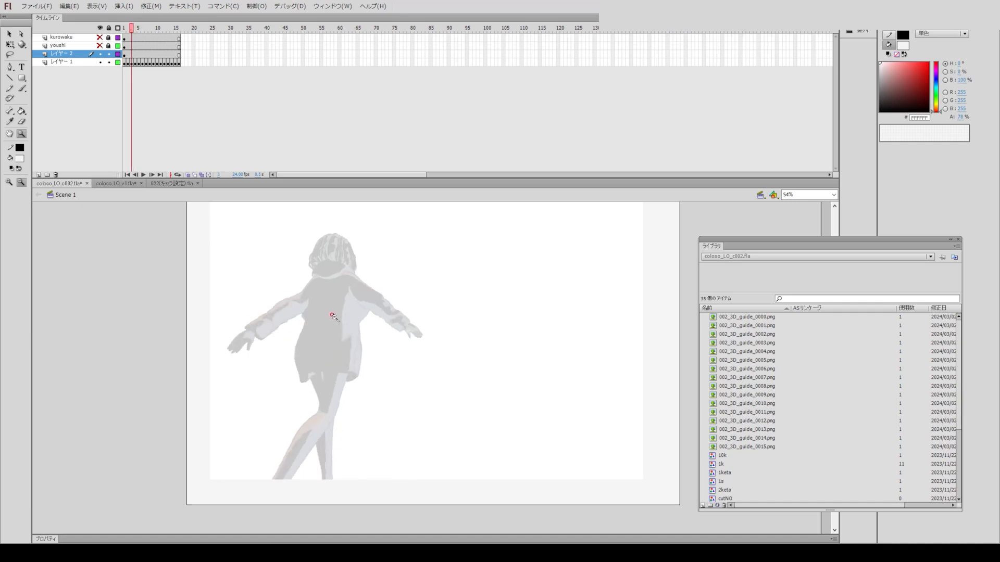
key("period")
key("comma")
key("period")
key("comma")
key("comma")
key("comma")
key("period")
key("comma")
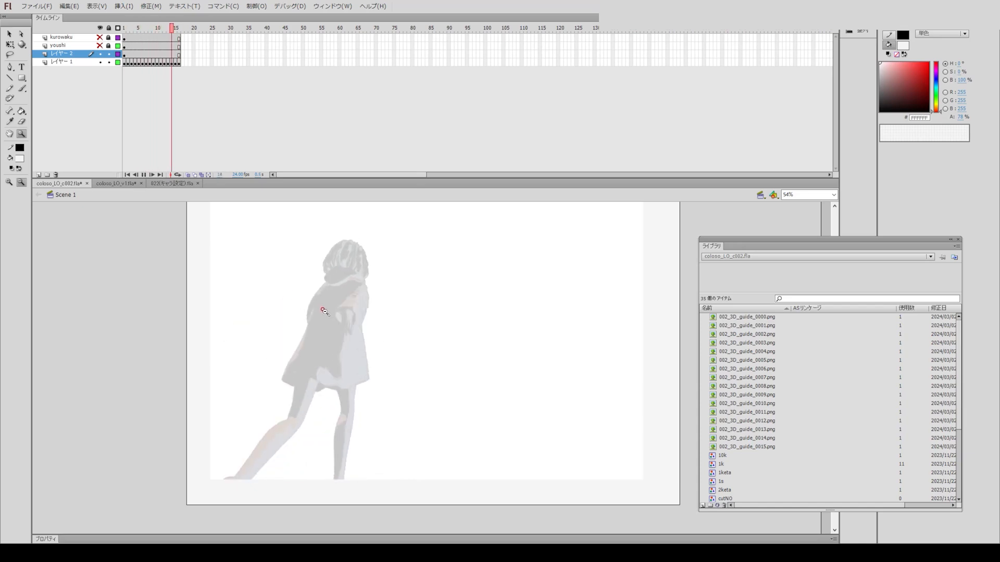
Play the faded guide sequence and step back and forth through its frames to study the run motion.
key("Return")
key("Return")
key("Return")
key("comma")
key("comma")
key("comma")
key("comma")
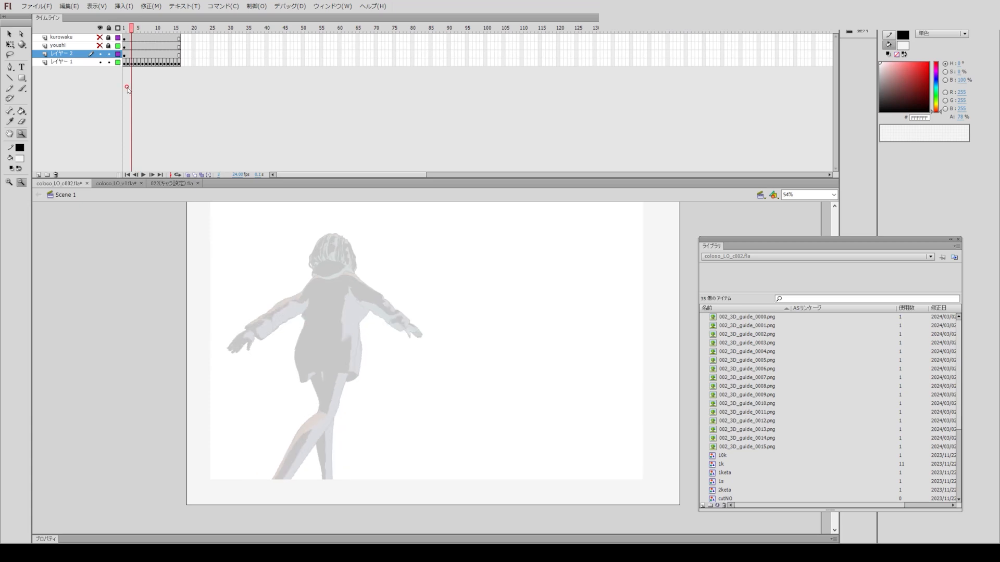
key("period")
key("period")
key("period")
key("period")
key("period")
key("period")
key("period")
key("period")
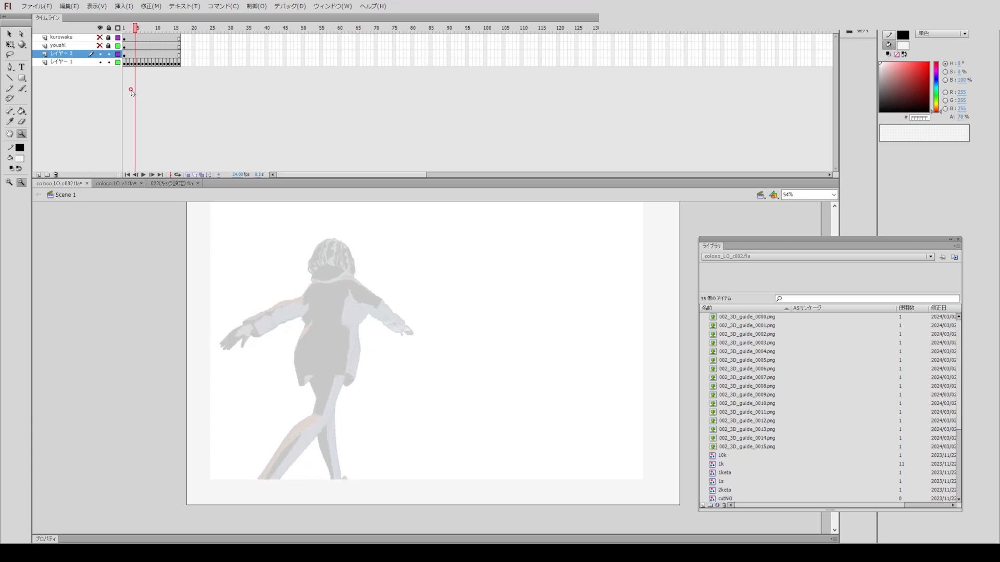
key("period")
key("period")
key("period")
key("period")
key("period")
key("period")
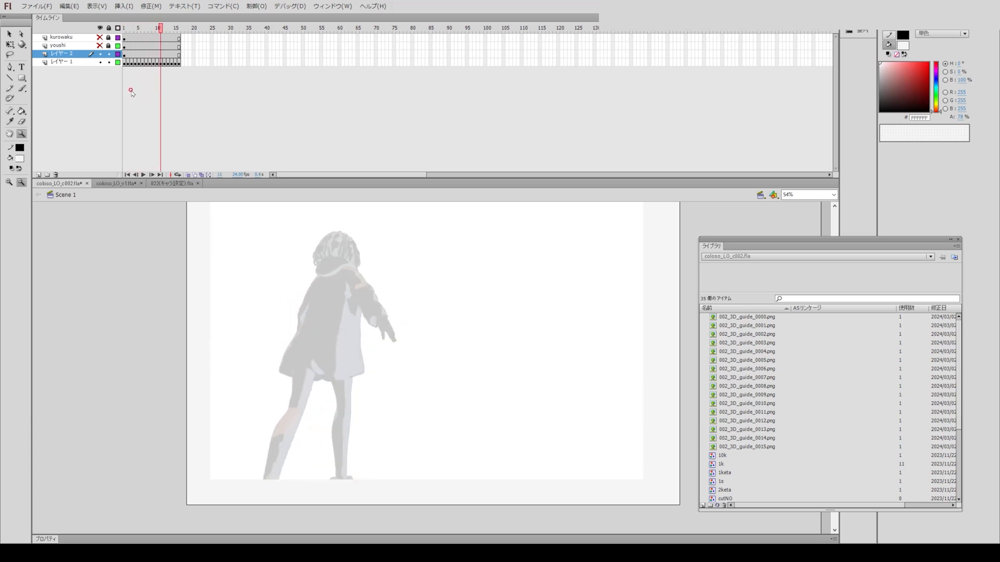
key("comma")
key("comma")
key("comma")
key("comma")
key("comma")
key("comma")
key("comma")
key("comma")
key("comma")
key("comma")
key("comma")
key("comma")
key("comma")
key("comma")
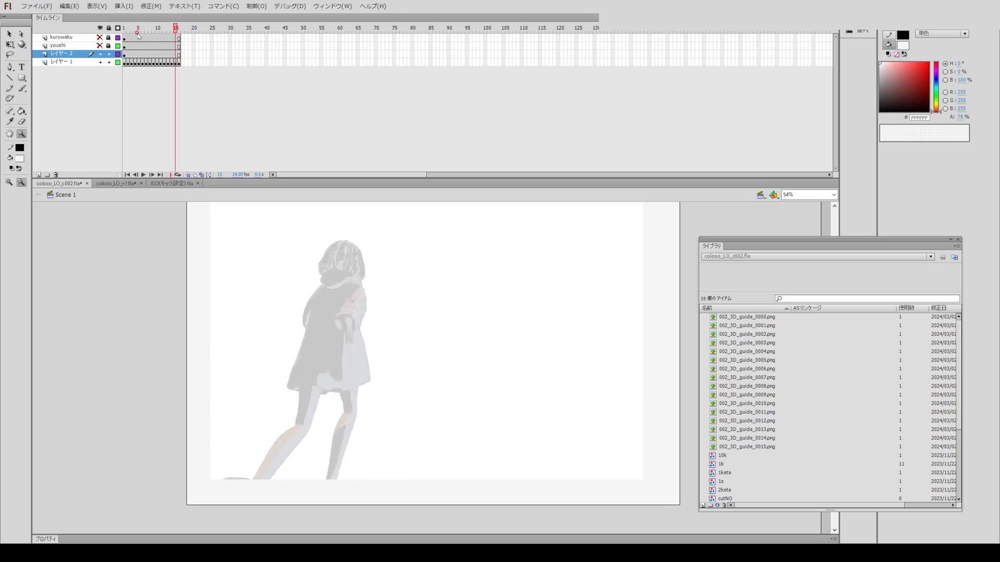
Examine the character's motion frame by frame between frame 1 and the last frame, 16.
key("period")
key("period")
key("period")
key("period")
key("period")
key("period")
key("period")
key("period")
key("period")
key("period")
key("period")
key("period")
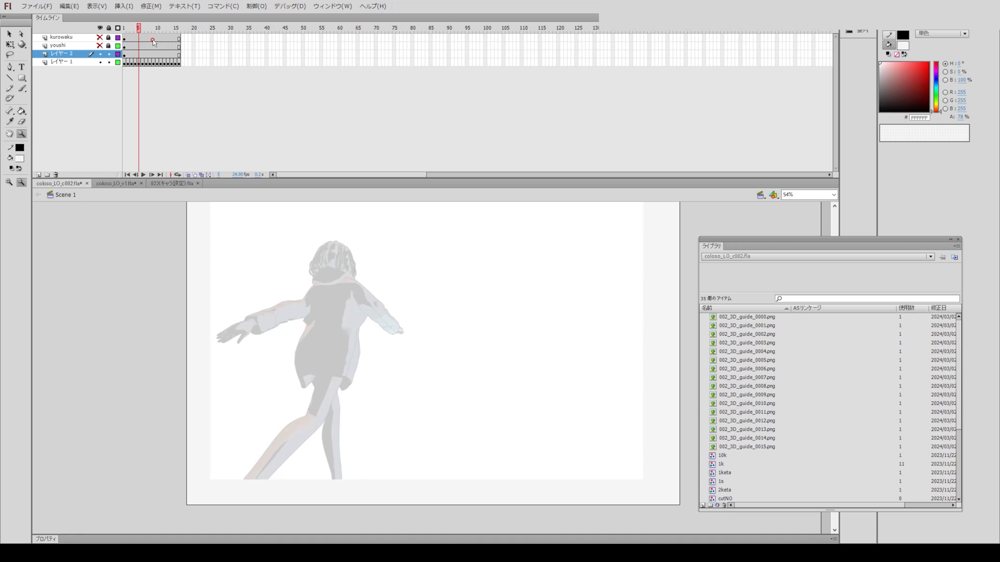
key("period")
key("period")
key("period")
key("period")
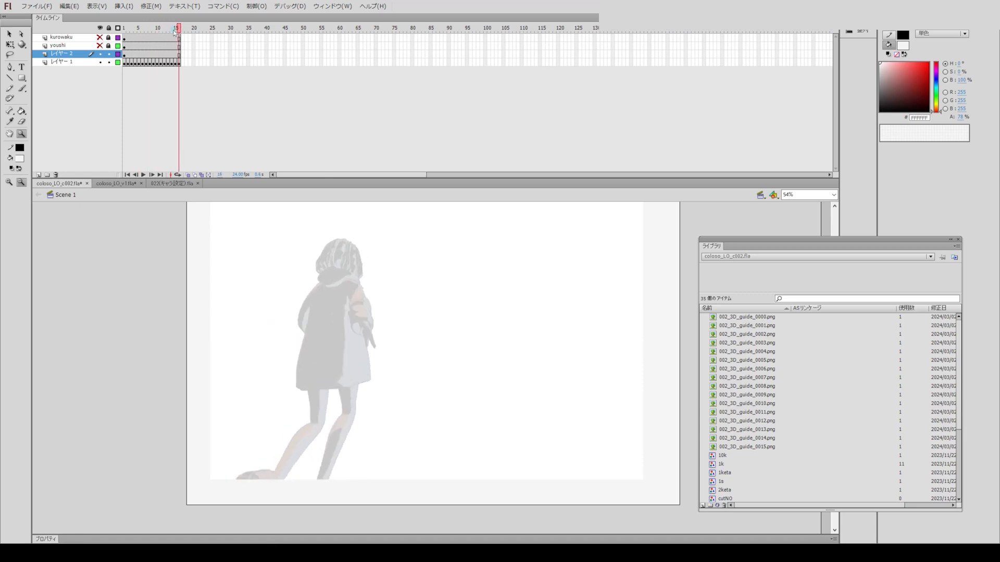
key("comma")
key("comma")
key("comma")
key("comma")
key("comma")
key("comma")
key("comma")
key("comma")
key("comma")
key("comma")
key("comma")
key("comma")
key("comma")
key("comma")
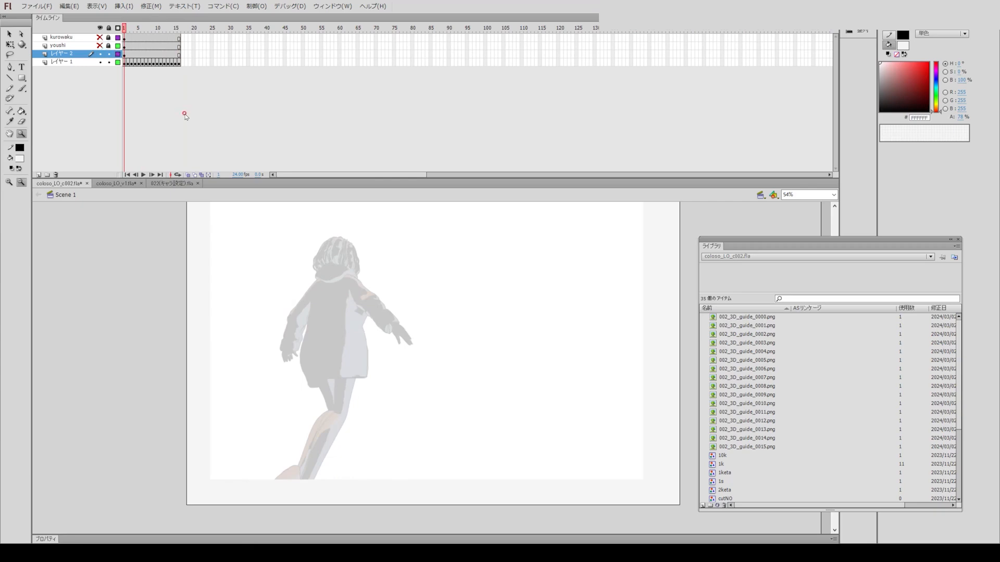
key("period")
key("period")
key("period")
key("period")
key("period")
key("period")
key("period")
key("period")
key("period")
key("period")
key("period")
key("period")
key("period")
key("period")
key("period")
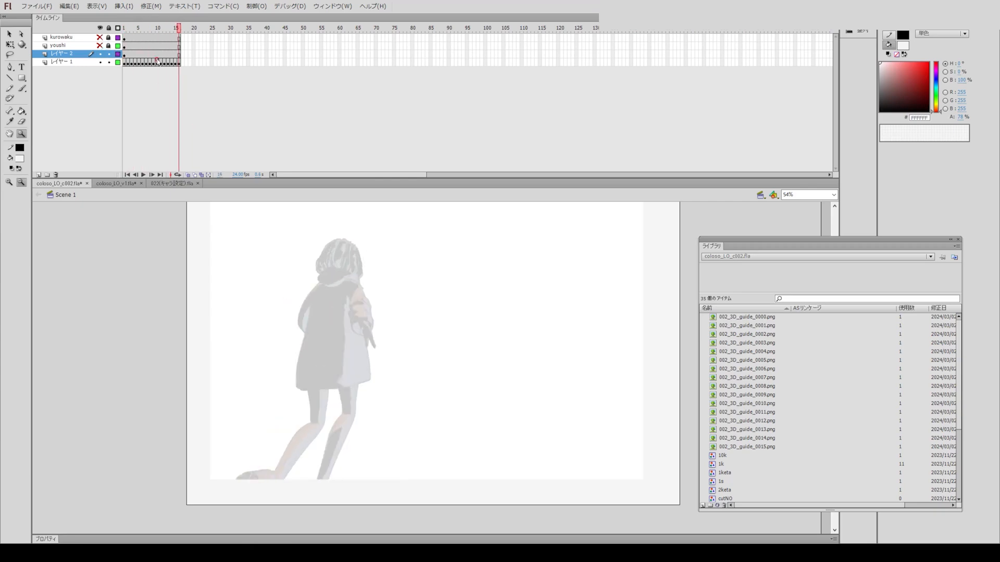
Replay the faded sequence from frame 1 several times and examine the pose at frame 9.
key("Return")
key("Return")
left_click_drag(162, 31, 111, 31)
key("Return")
key("Return")
key("Return")
key("Return")
key("comma")
key("comma")
key("comma")
key("comma")
key("comma")
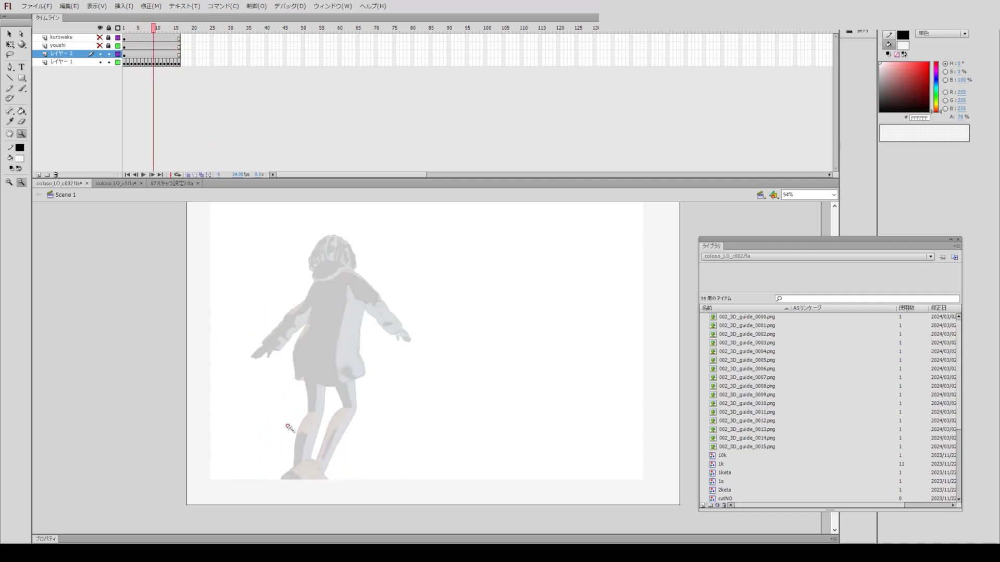
Step forward and back through the faded guide frames to study the character's run motion up to frame 16.
key("period")
key("period")
key("period")
key("period")
key("period")
key("period")
key("period")
key("period")
key("period")
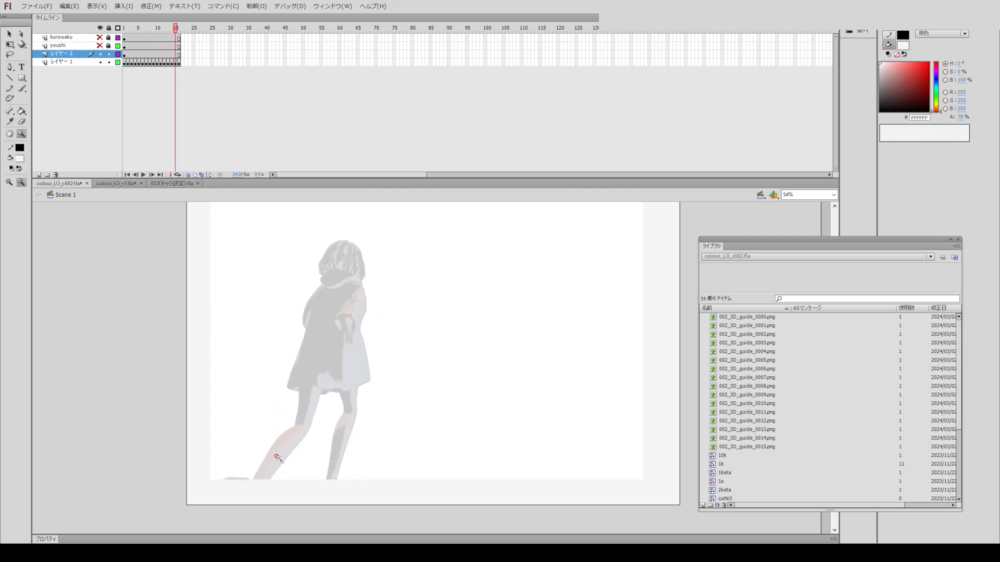
key("comma")
key("comma")
key("comma")
key("comma")
key("comma")
key("comma")
key("comma")
key("comma")
key("comma")
key("comma")
key("comma")
key("comma")
key("comma")
key("comma")
key("period")
key("period")
key("period")
key("period")
key("period")
key("period")
key("period")
key("period")
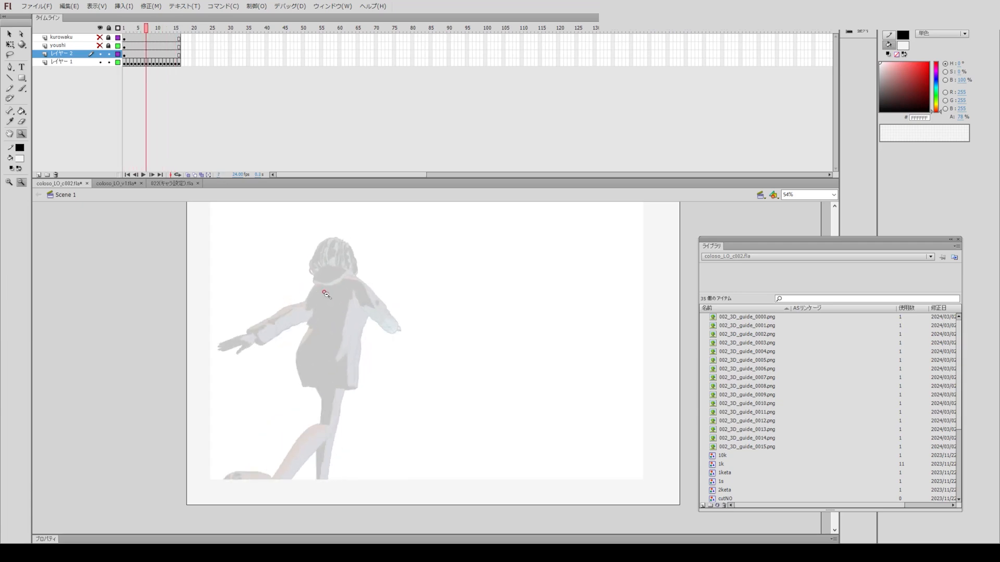
key("period")
key("period")
key("period")
key("period")
key("period")
key("period")
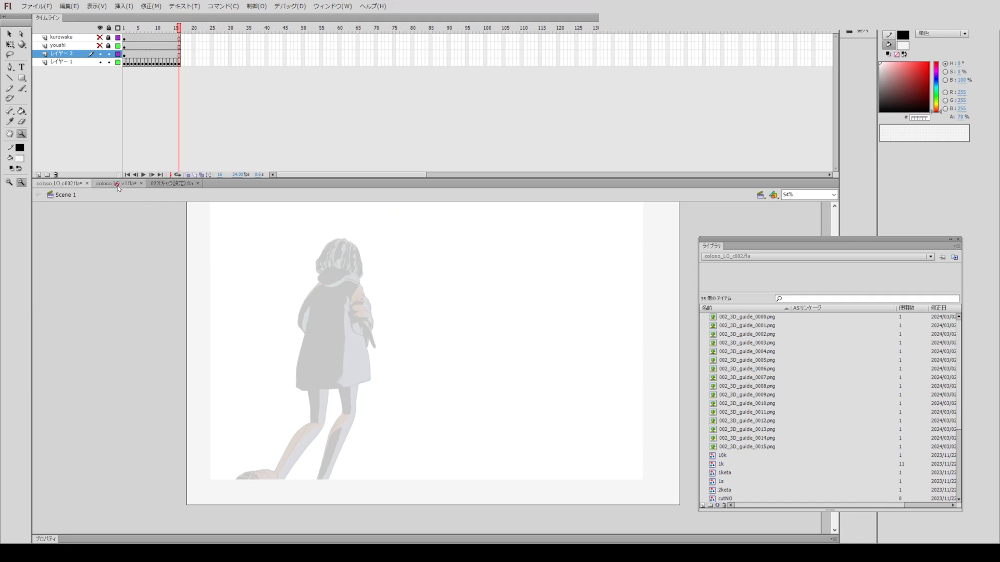
Switch to the 022(キャラ設定).fla file and copy the character design drawing on レイヤー 4.
left_click(169, 184)
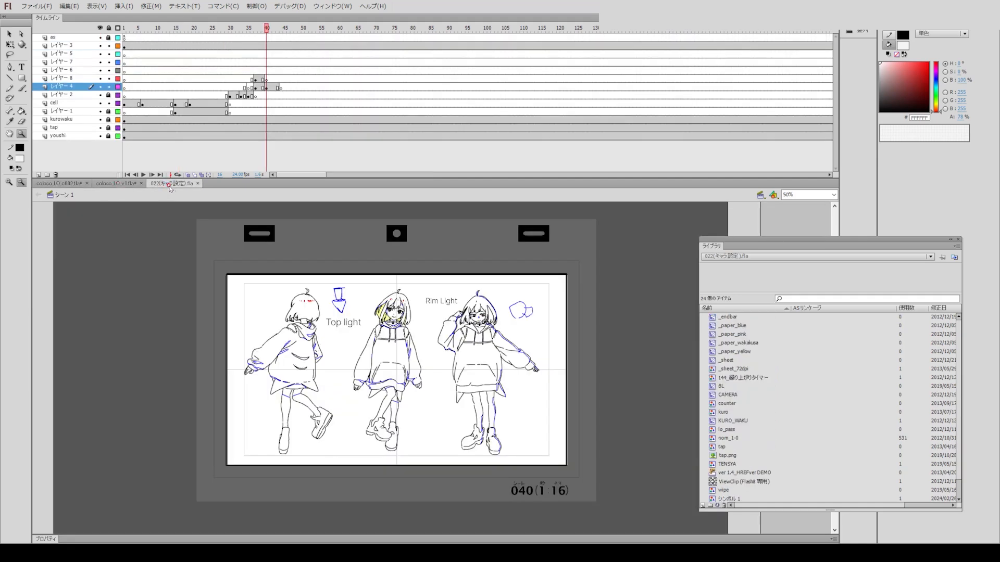
left_click(78, 87)
left_click(69, 6)
left_click(75, 51)
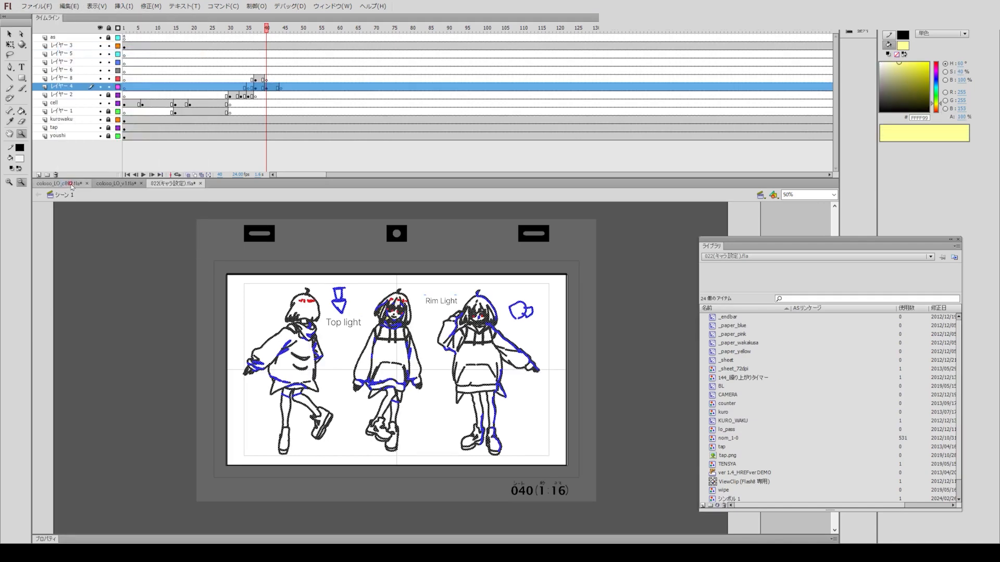
Return to coloso_LO_c002.fla and paste the character design drawing in place on a new layer above the white overlay.
left_click(70, 183)
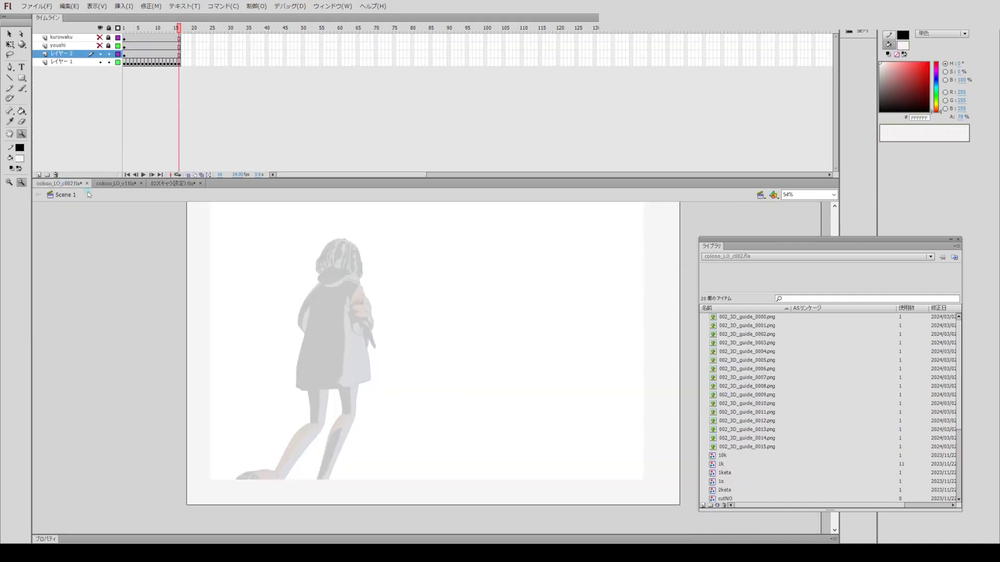
left_click(37, 175)
left_click(69, 6)
left_click(83, 82)
Shift the pasted design sheet to the right and scale it up proportionally with Free Transform.
key("shift+Right")
key("shift+Right")
key("shift+Right")
key("shift+Right")
key("shift+Right")
key("shift+Right")
key("shift+Right")
key("shift+Right")
key("shift+Right")
key("shift+Right")
key("shift+Right")
key("shift+Right")
key("shift+Right")
left_click(10, 45)
left_click_drag(321, 248, 175, 165, "shift")
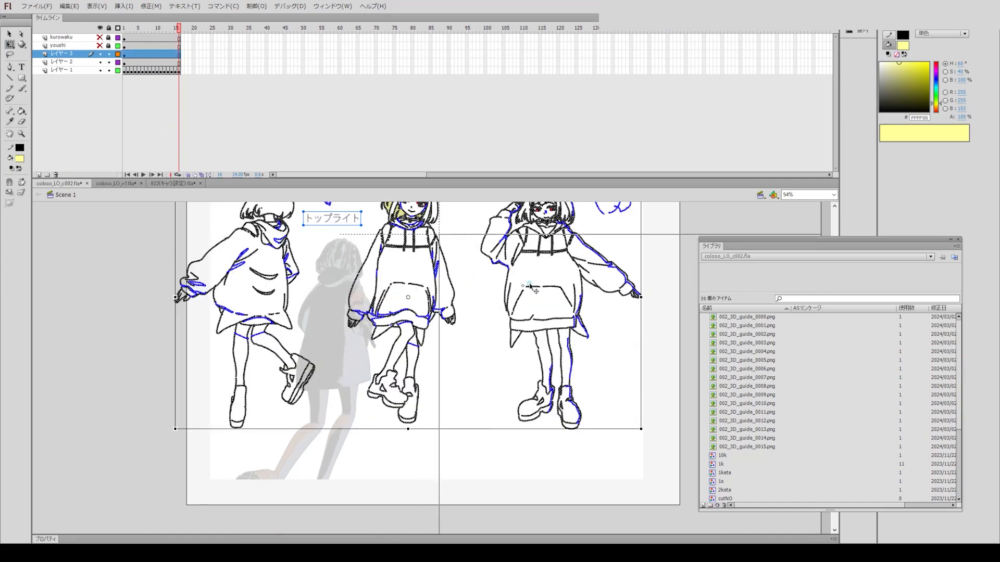
Undo the stray drag on the stage, lock the white overlay layer and select the design sheet's layer.
left_click_drag(519, 289, 551, 275)
key("ctrl+z")
left_click(108, 62)
left_click(81, 54)
Enlarge the design sheet slightly and move it right and down so its back-view figure stands beside the faded guide figure.
key("shift+Right")
key("shift+Right")
key("shift+Right")
key("shift+Right")
key("shift+Right")
key("shift+Right")
key("shift+Right")
key("shift+Right")
key("shift+Right")
key("shift+Right")
key("shift+Right")
key("shift+Right")
key("shift+Right")
key("shift+Right")
key("shift+Right")
key("shift+Right")
key("shift+Right")
key("shift+Right")
key("shift+Right")
key("shift+Right")
key("shift+Down")
key("shift+Down")
key("shift+Down")
key("shift+Down")
key("shift+Down")
key("shift+Down")
key("shift+Down")
key("shift+Down")
key("shift+Down")
key("shift+Down")
key("shift+Down")
key("shift+Down")
left_click_drag(347, 229, 331, 220, "shift")
key("shift+Down")
key("shift+Right")
key("shift+Right")
key("shift+Right")
key("shift+Right")
key("shift+Right")
key("shift+Right")
key("shift+Right")
key("shift+Right")
key("shift+Right")
key("shift+Right")
key("shift+Right")
key("shift+Right")
key("shift+Right")
key("shift+Right")
key("shift+Right")
key("shift+Right")
key("shift+Right")
key("shift+Right")
key("shift+Right")
key("shift+Right")
key("shift+Right")
key("shift+Right")
key("shift+Right")
key("shift+Right")
key("shift+Right")
key("shift+Right")
key("shift+Right")
key("shift+Right")
key("shift+Right")
key("shift+Right")
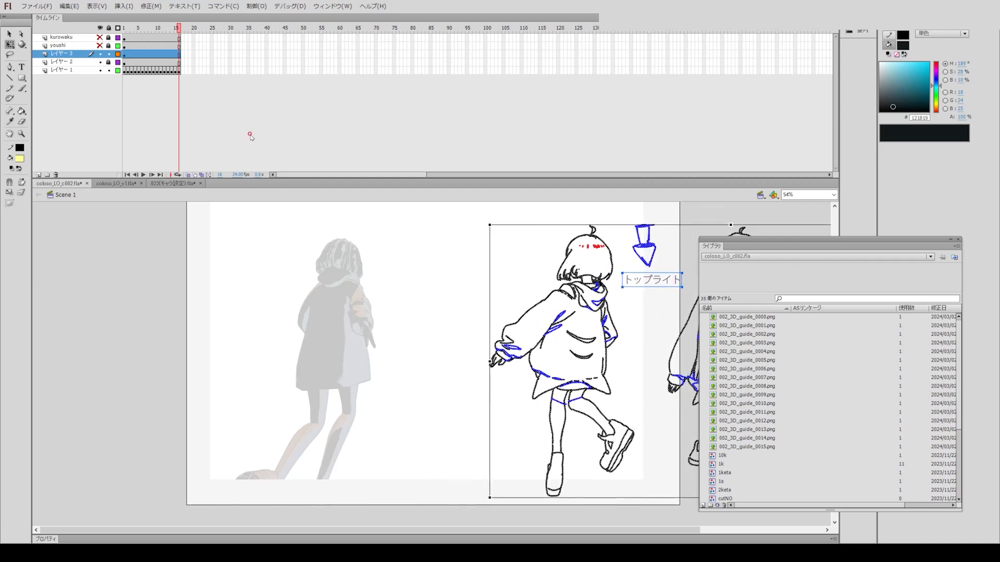
left_click(323, 129)
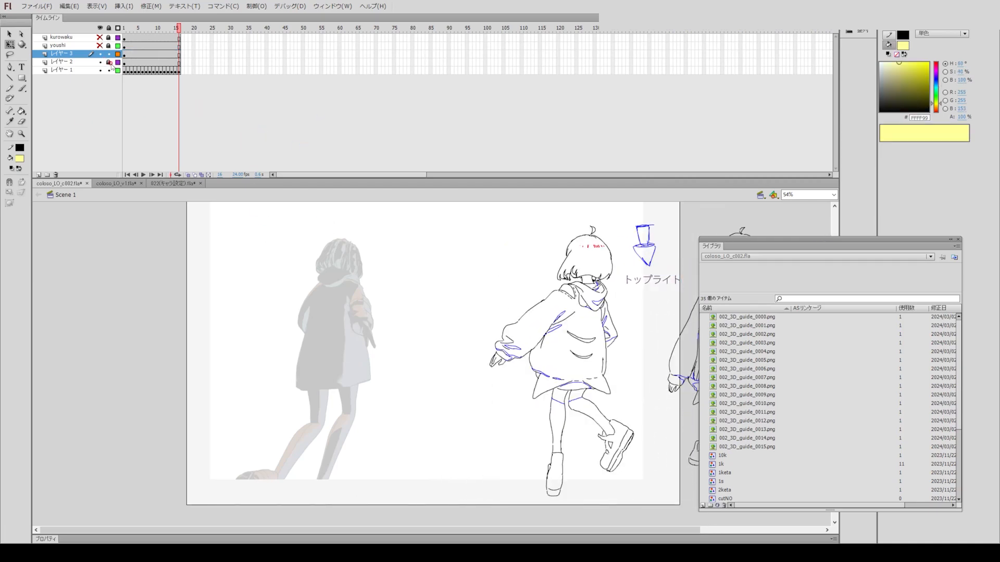
Add a drawing layer above the white overlay with blank keyframes on all 16 frames, and save the file.
left_click(65, 62)
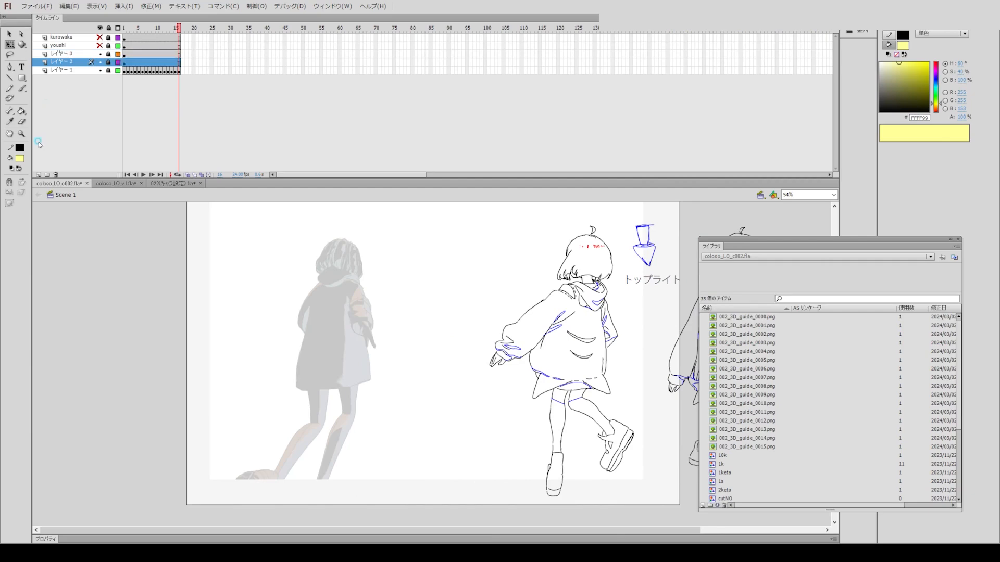
left_click(39, 175)
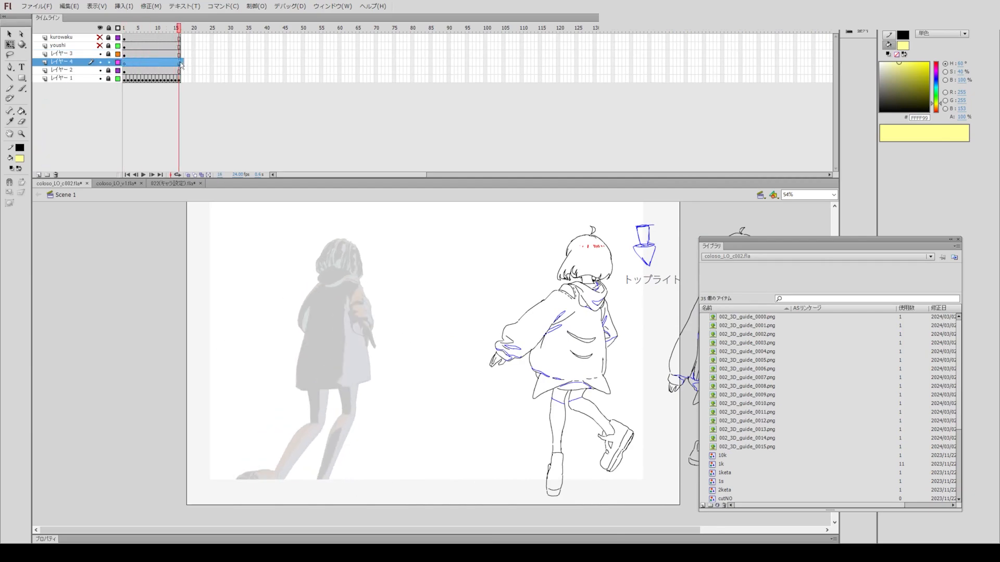
key("F7")
left_click(124, 29)
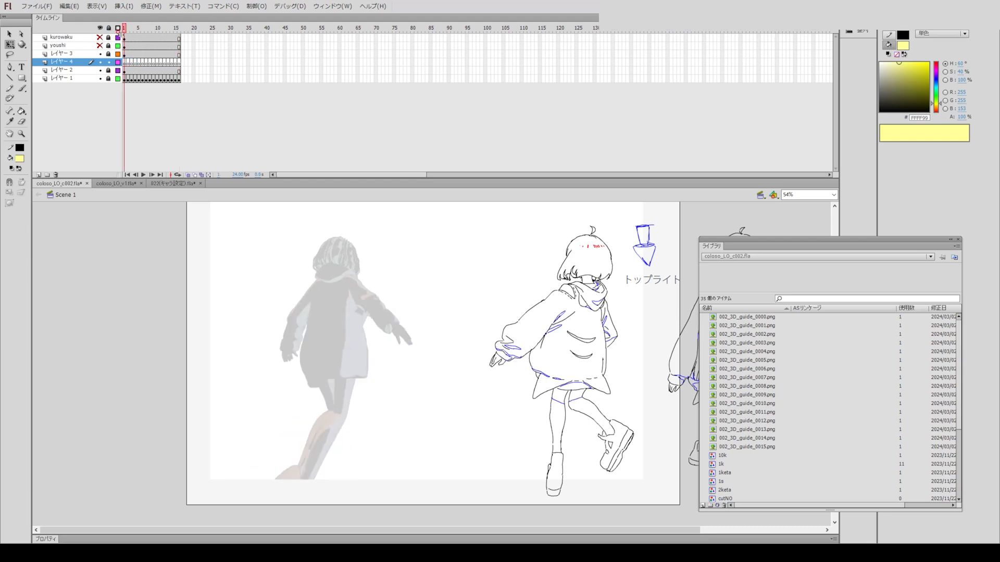
key("ctrl+s")
Zoom in to 116% on the guide and back-view heads, move the library panel aside and activate the Pencil tool.
left_click(21, 135)
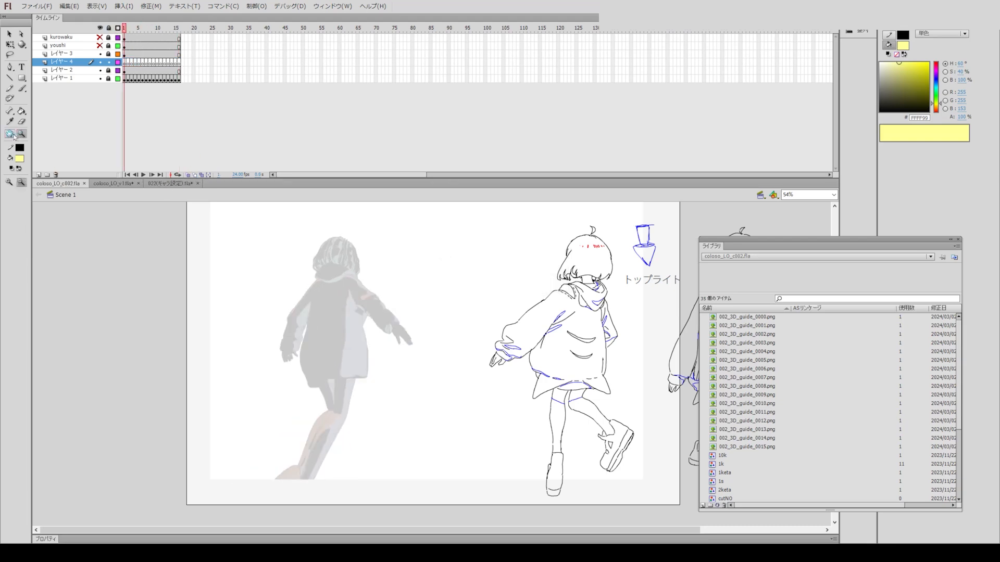
left_click(341, 325)
key("q")
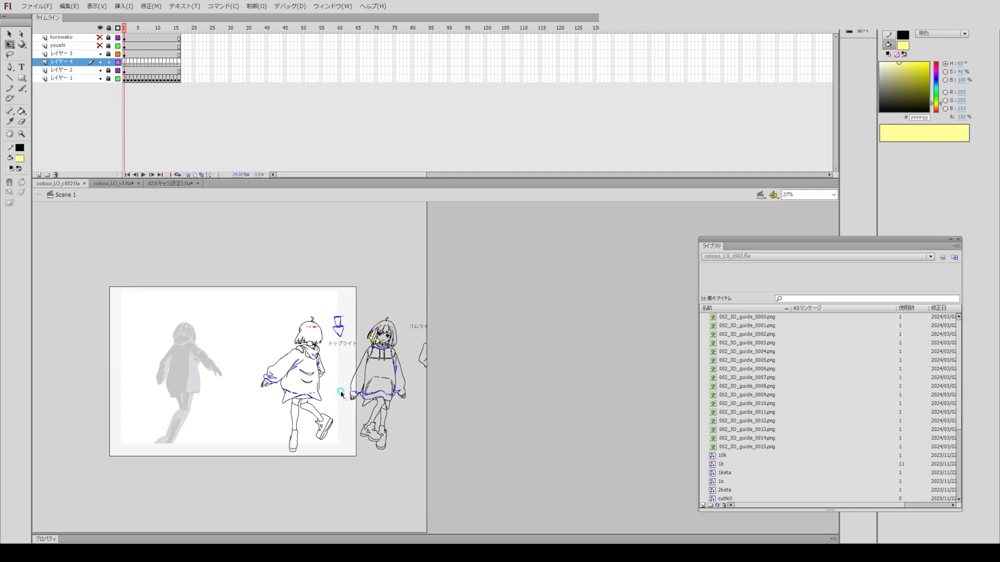
left_click(21, 134)
left_click_drag(409, 409, 148, 304)
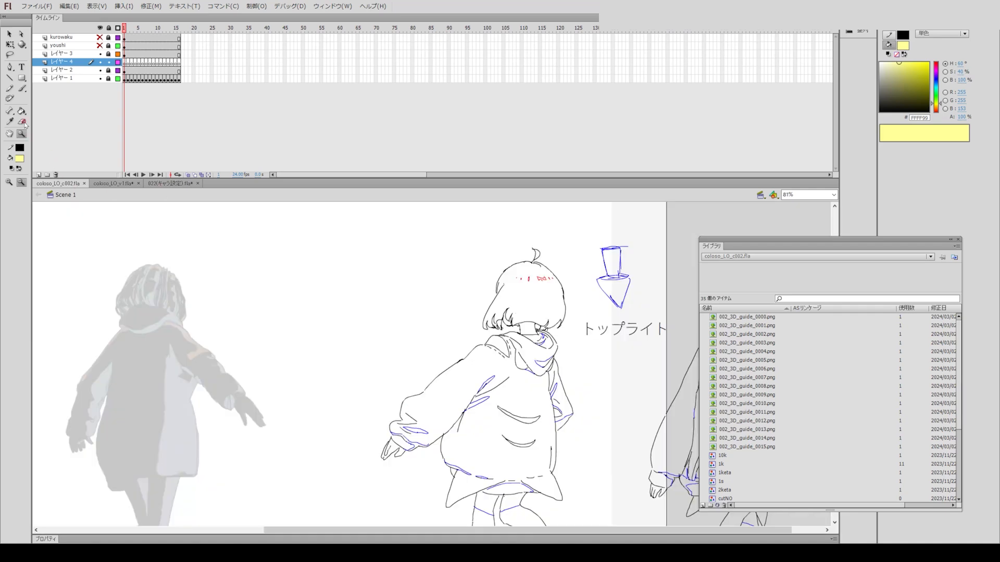
left_click(10, 89)
key("Return")
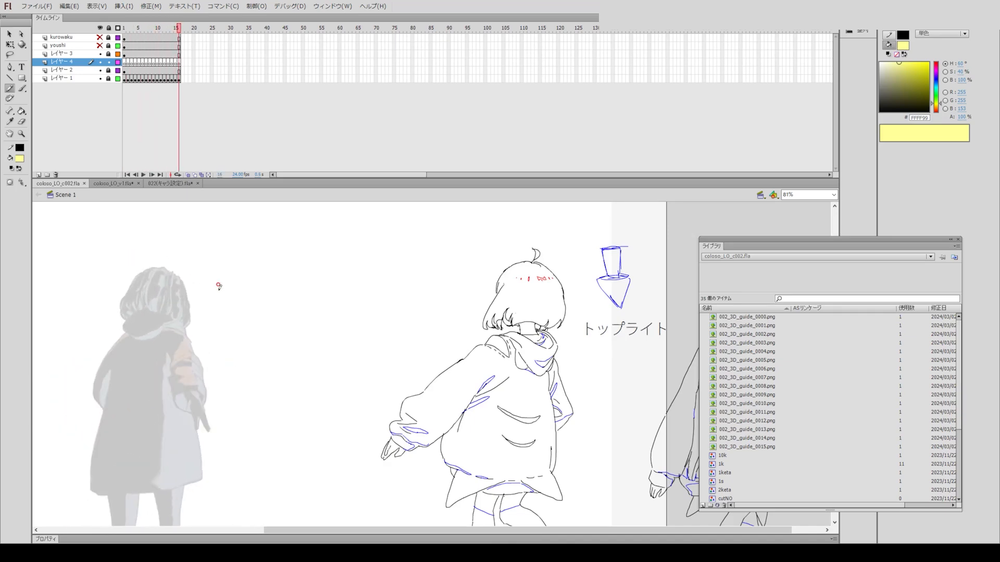
left_click_drag(717, 245, 827, 240)
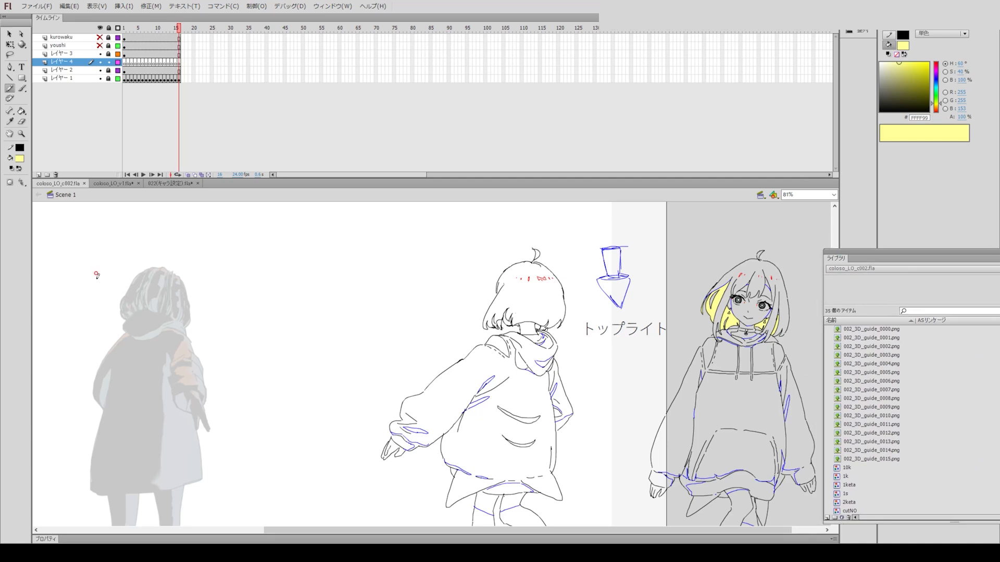
left_click(22, 133)
left_click_drag(74, 240, 609, 434)
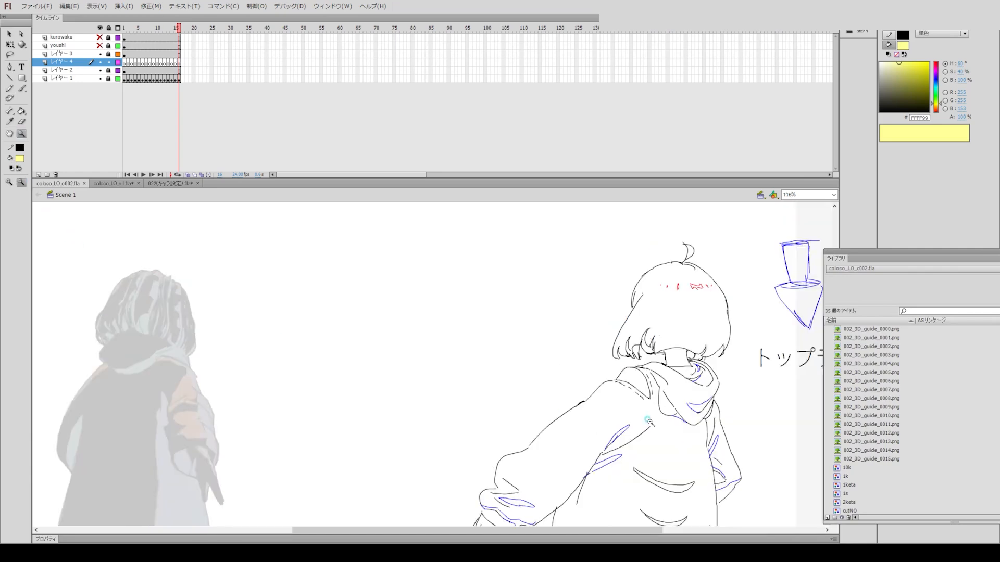
left_click(9, 89)
Go back to frame 1 and examine how the guide figure's head moves across the opening frames.
left_click(128, 28)
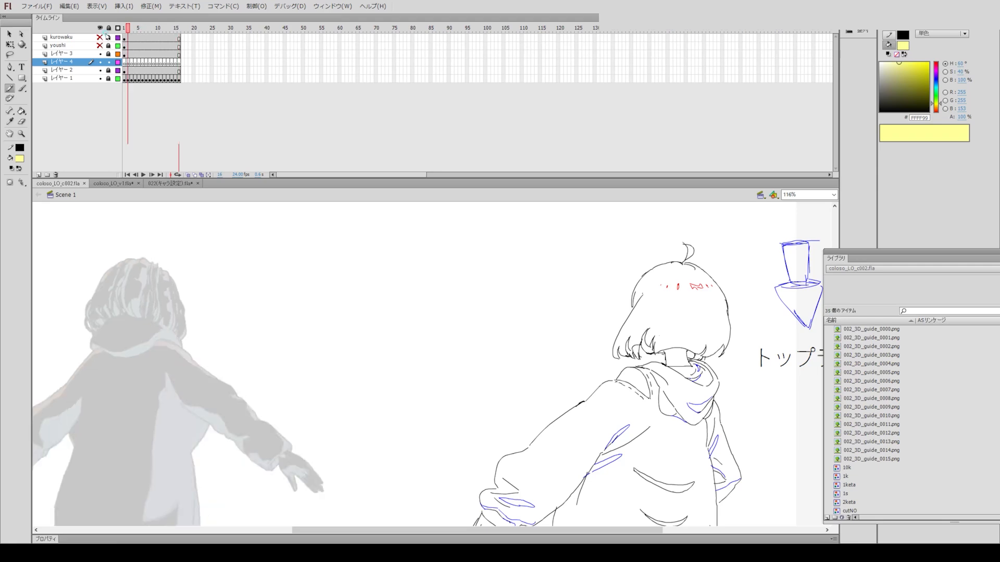
left_click_drag(106, 35, 77, 55)
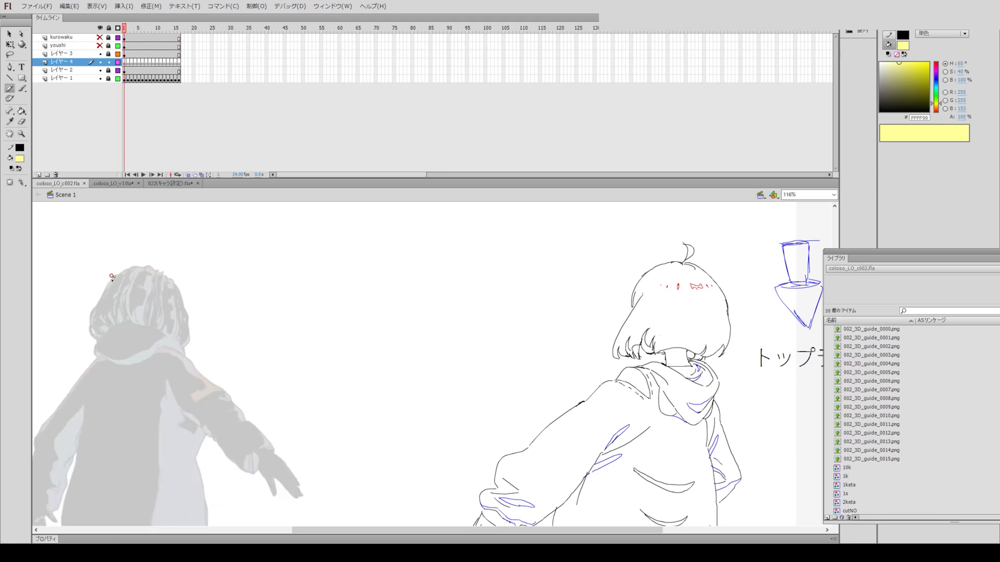
key("period")
key("period")
key("period")
key("period")
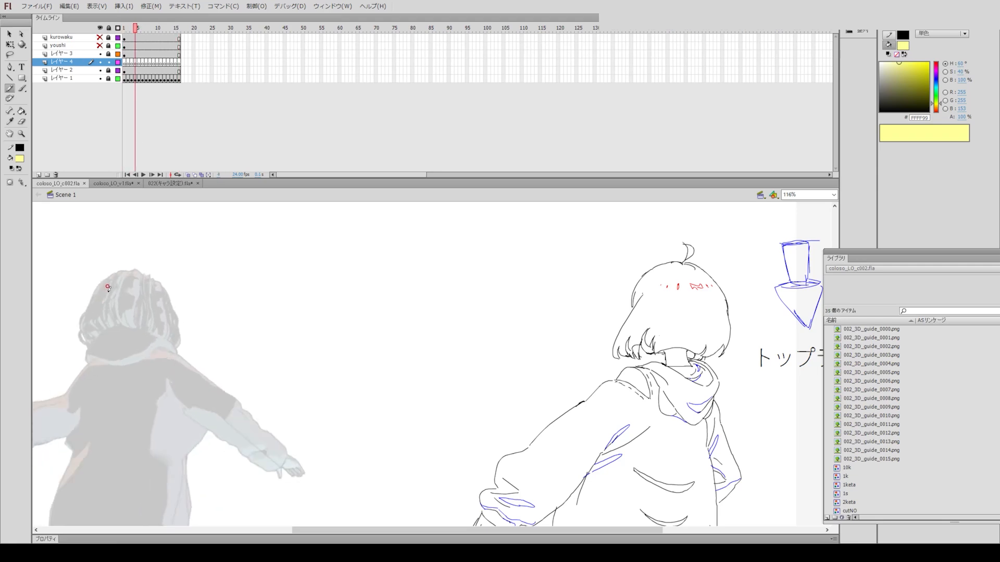
Rough in the hair's side edges around the guide figure's head on frame 4 of the drawing layer, checking against neighbouring frames.
key("comma")
key("comma")
key("comma")
key("period")
key("period")
mouse_move(101, 282)
left_mouse_down()
mouse_move(73, 312)
mouse_move(69, 331)
left_mouse_up()
mouse_move(77, 309)
left_mouse_down()
mouse_move(73, 339)
mouse_move(86, 344)
left_mouse_up()
left_click_drag(178, 325, 180, 349)
key("comma")
key("period")
On frame 5, sketch the hair's left edge and tips flaring outward from the guide head, comparing with the previous frame.
key("period")
mouse_move(101, 288)
left_mouse_down()
mouse_move(81, 314)
mouse_move(73, 311)
left_mouse_up()
key("comma")
key("period")
left_click_drag(69, 307, 73, 311)
key("comma")
key("period")
key("comma")
key("period")
key("comma")
key("period")
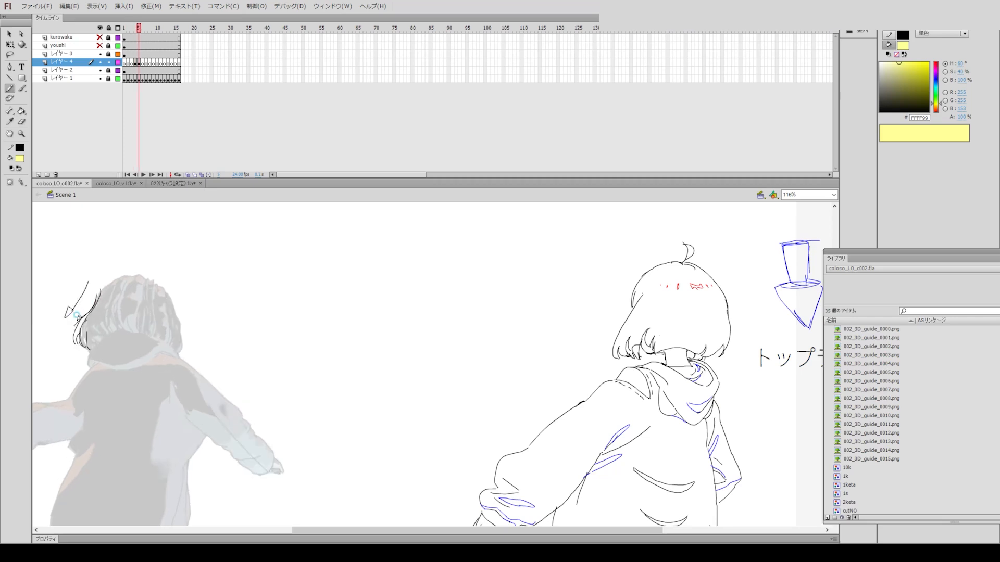
left_click_drag(71, 322, 67, 351)
key("comma")
key("period")
key("comma")
key("period")
Sketch the hair's left edge on frames 6 and 7, bringing it from outside the guide head back in against it.
key("period")
key("comma")
key("period")
left_click_drag(102, 290, 84, 328)
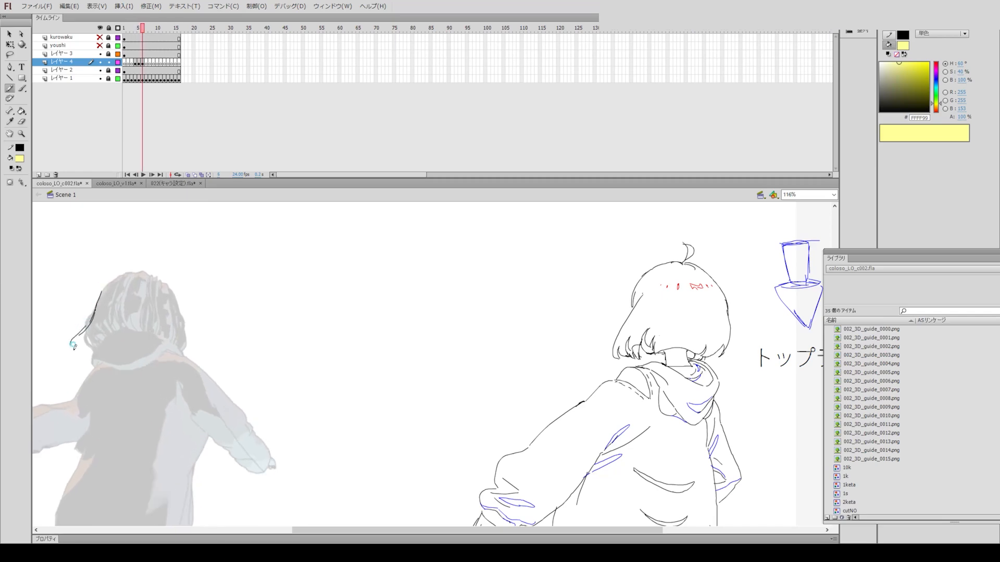
key("comma")
key("period")
key("period")
left_click_drag(89, 316, 89, 317)
key("comma")
key("period")
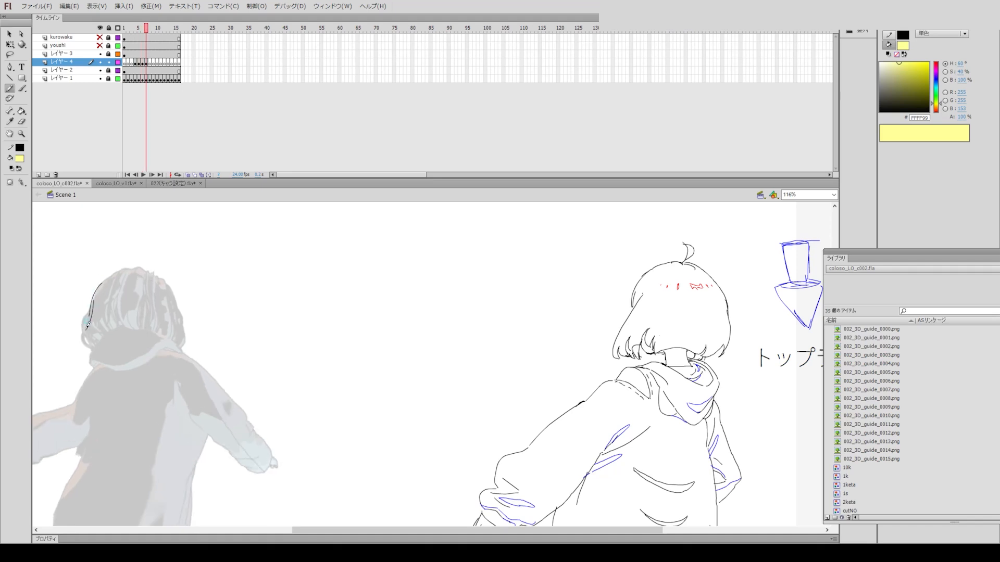
key("comma")
key("period")
Continue the left hair edge along the guide head on frames 8 and 9, flipping back to check the swing.
key("period")
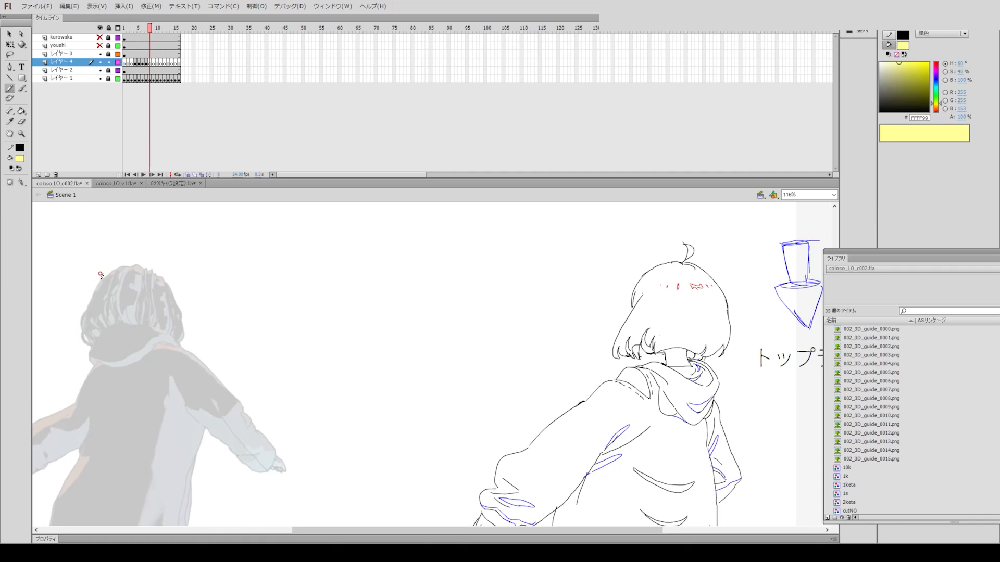
key("comma")
key("period")
key("period")
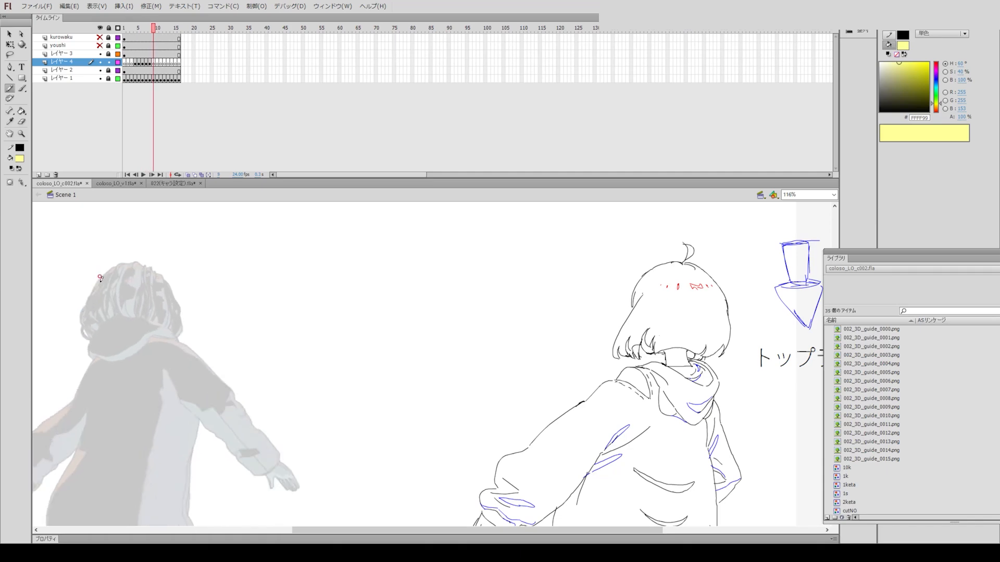
key("comma")
key("period")
Sketch the left hair edge on frames 10 and 11, curving its tip inward over the guide head on frame 10.
key("period")
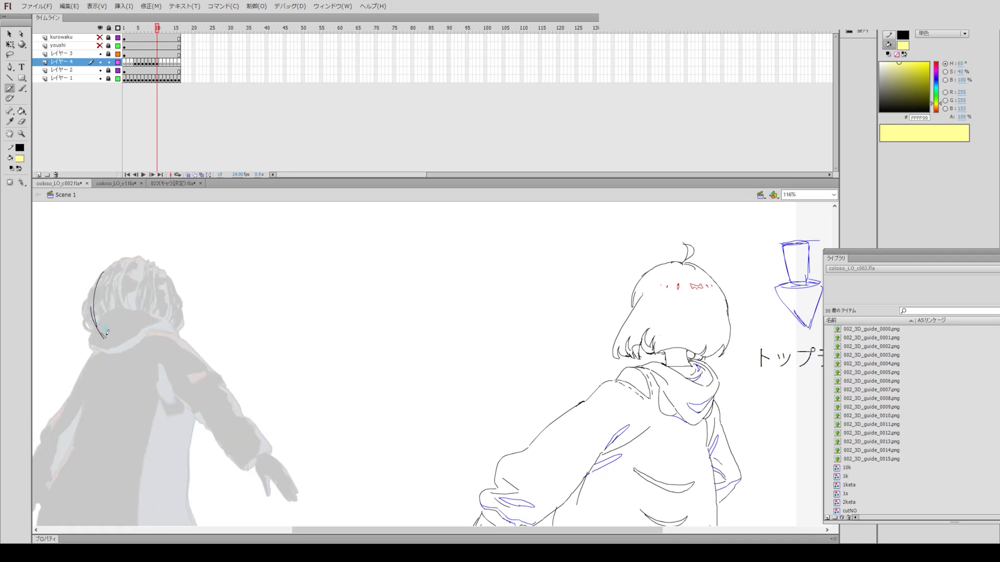
left_click_drag(115, 329, 116, 332)
key("comma")
key("period")
key("period")
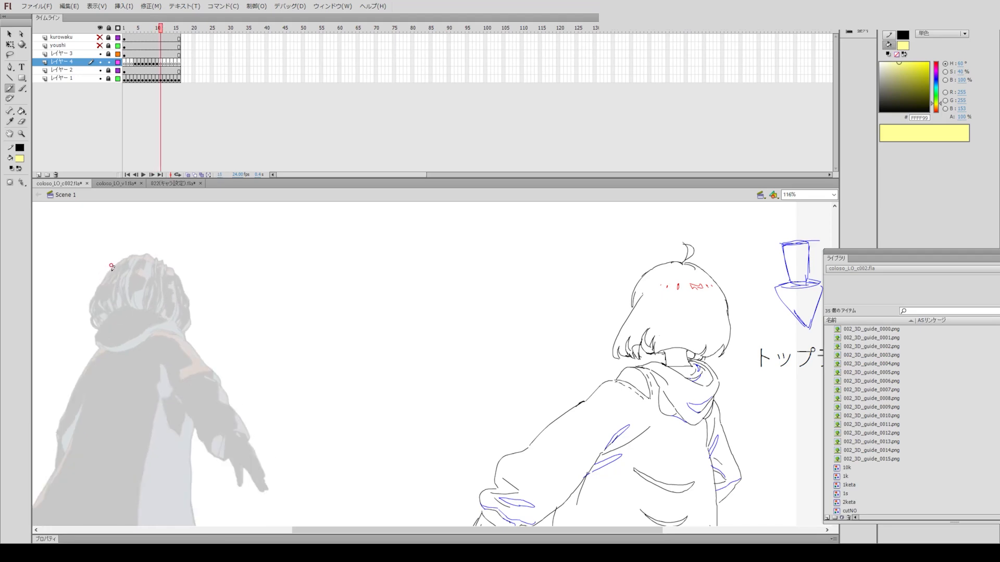
key("comma")
key("period")
key("comma")
key("period")
key("comma")
key("period")
key("comma")
key("period")
On frame 12, draw the left hair edge bulging away from the guide head and compare it with the previous frame.
key("period")
key("comma")
key("period")
left_click_drag(113, 281, 94, 315)
key("comma")
key("period")
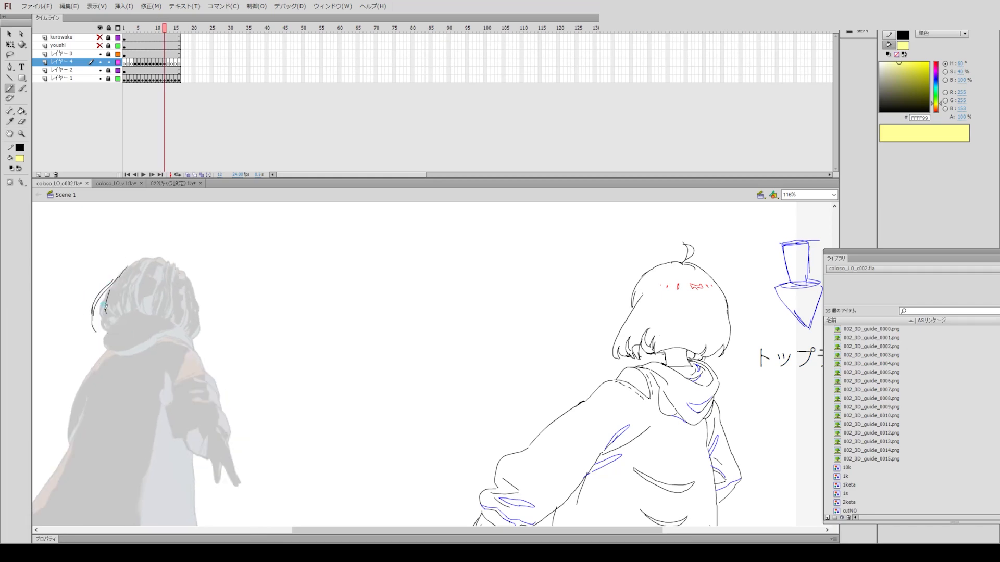
key("comma")
key("period")
key("comma")
key("period")
On frame 13, sketch the left hair edge lifting farther out from the guide head than on frame 12.
key("period")
key("comma")
key("period")
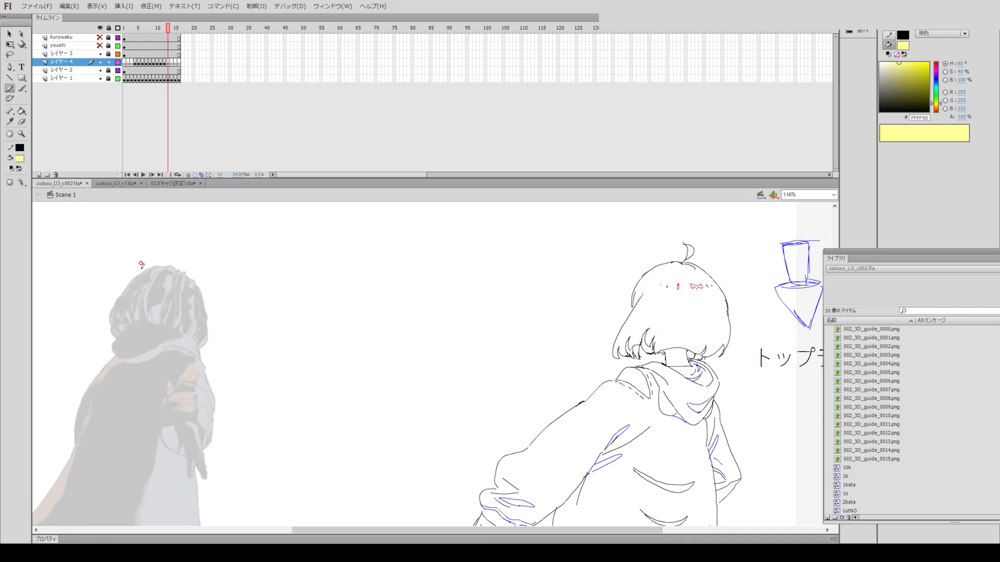
key("comma")
mouse_move(126, 277)
left_mouse_down()
mouse_move(100, 311)
mouse_move(117, 287)
left_mouse_up()
key("period")
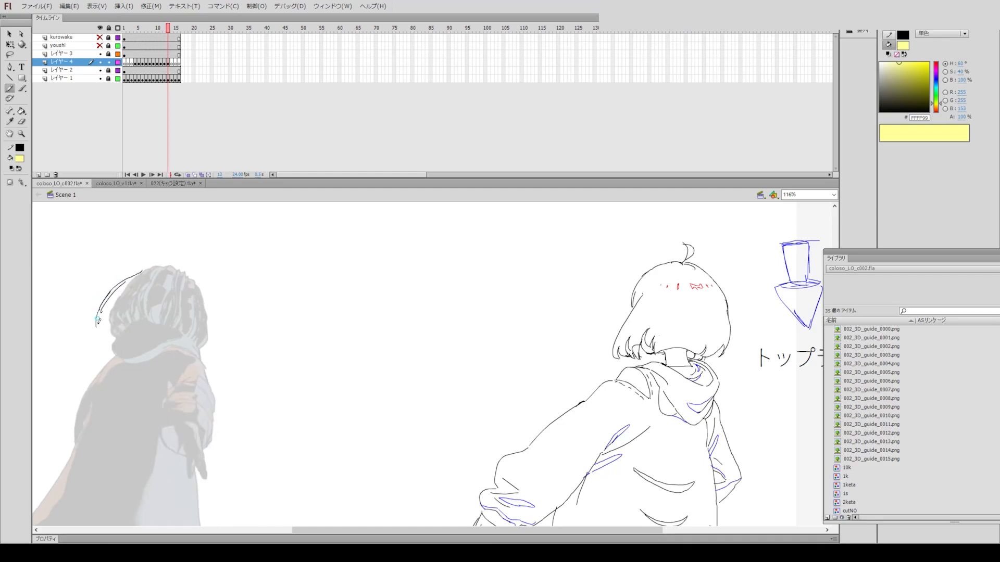